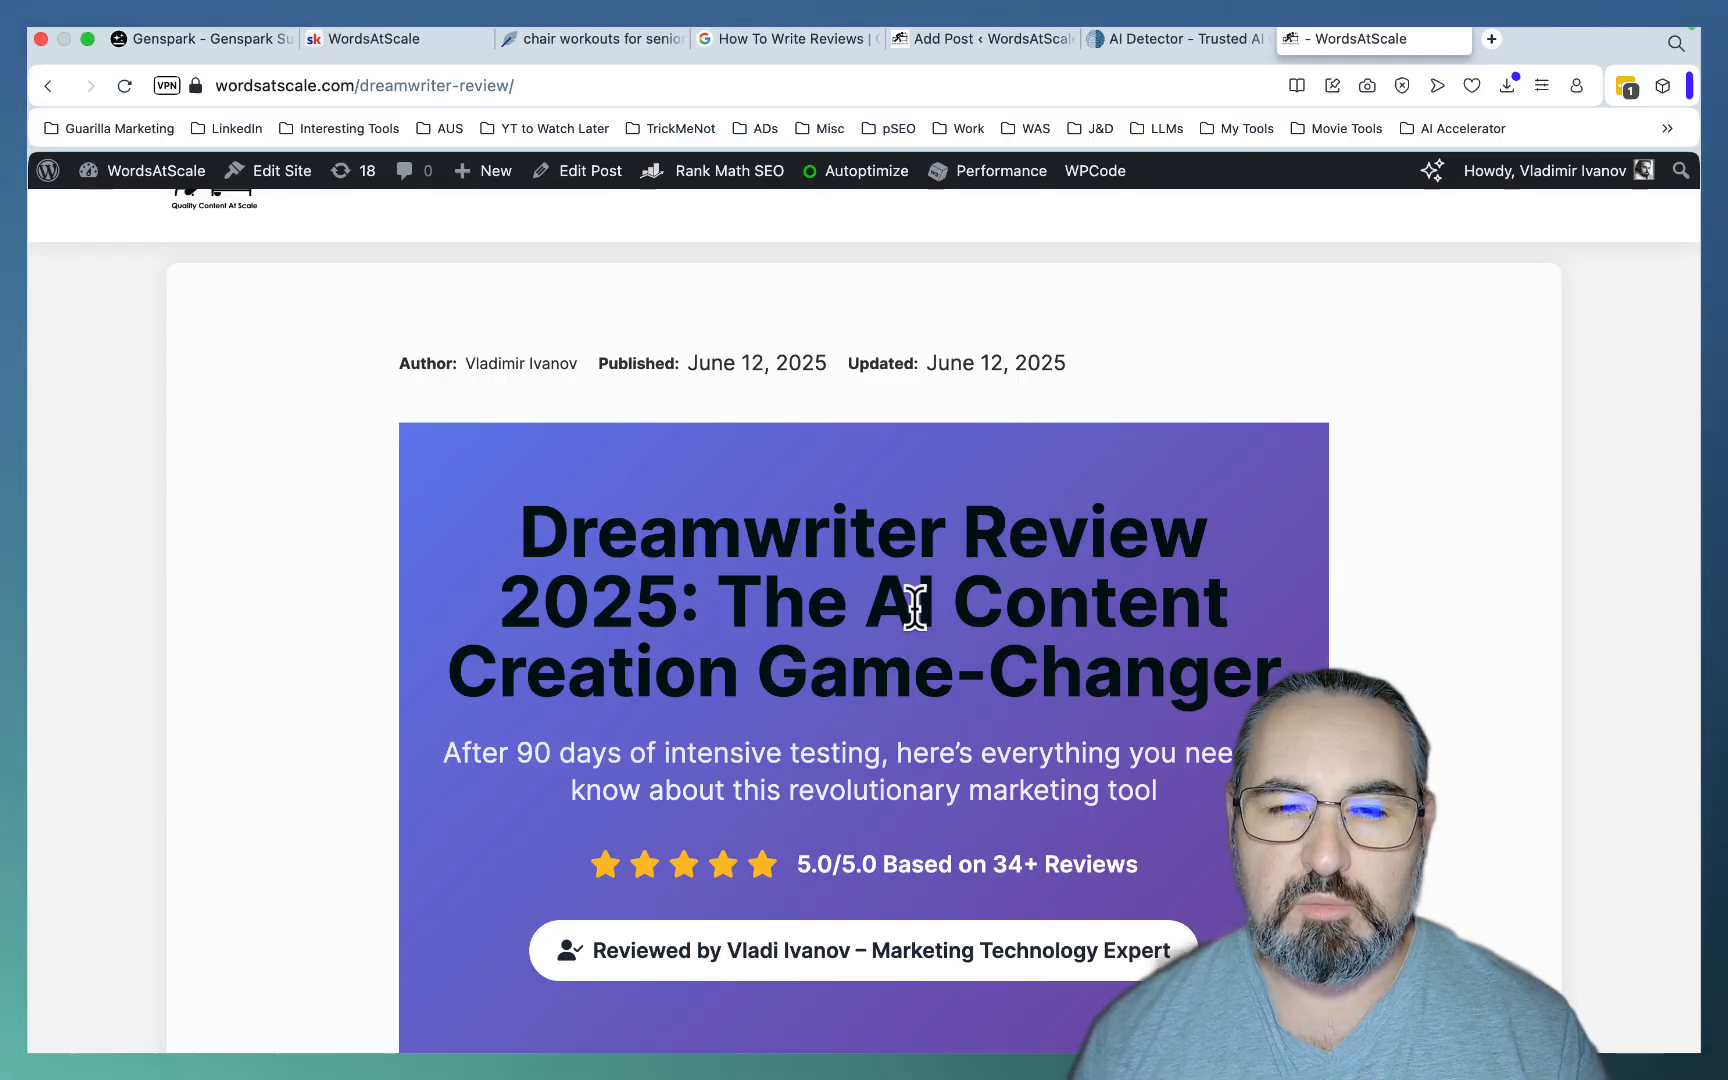
scroll(949, 588, down, 3)
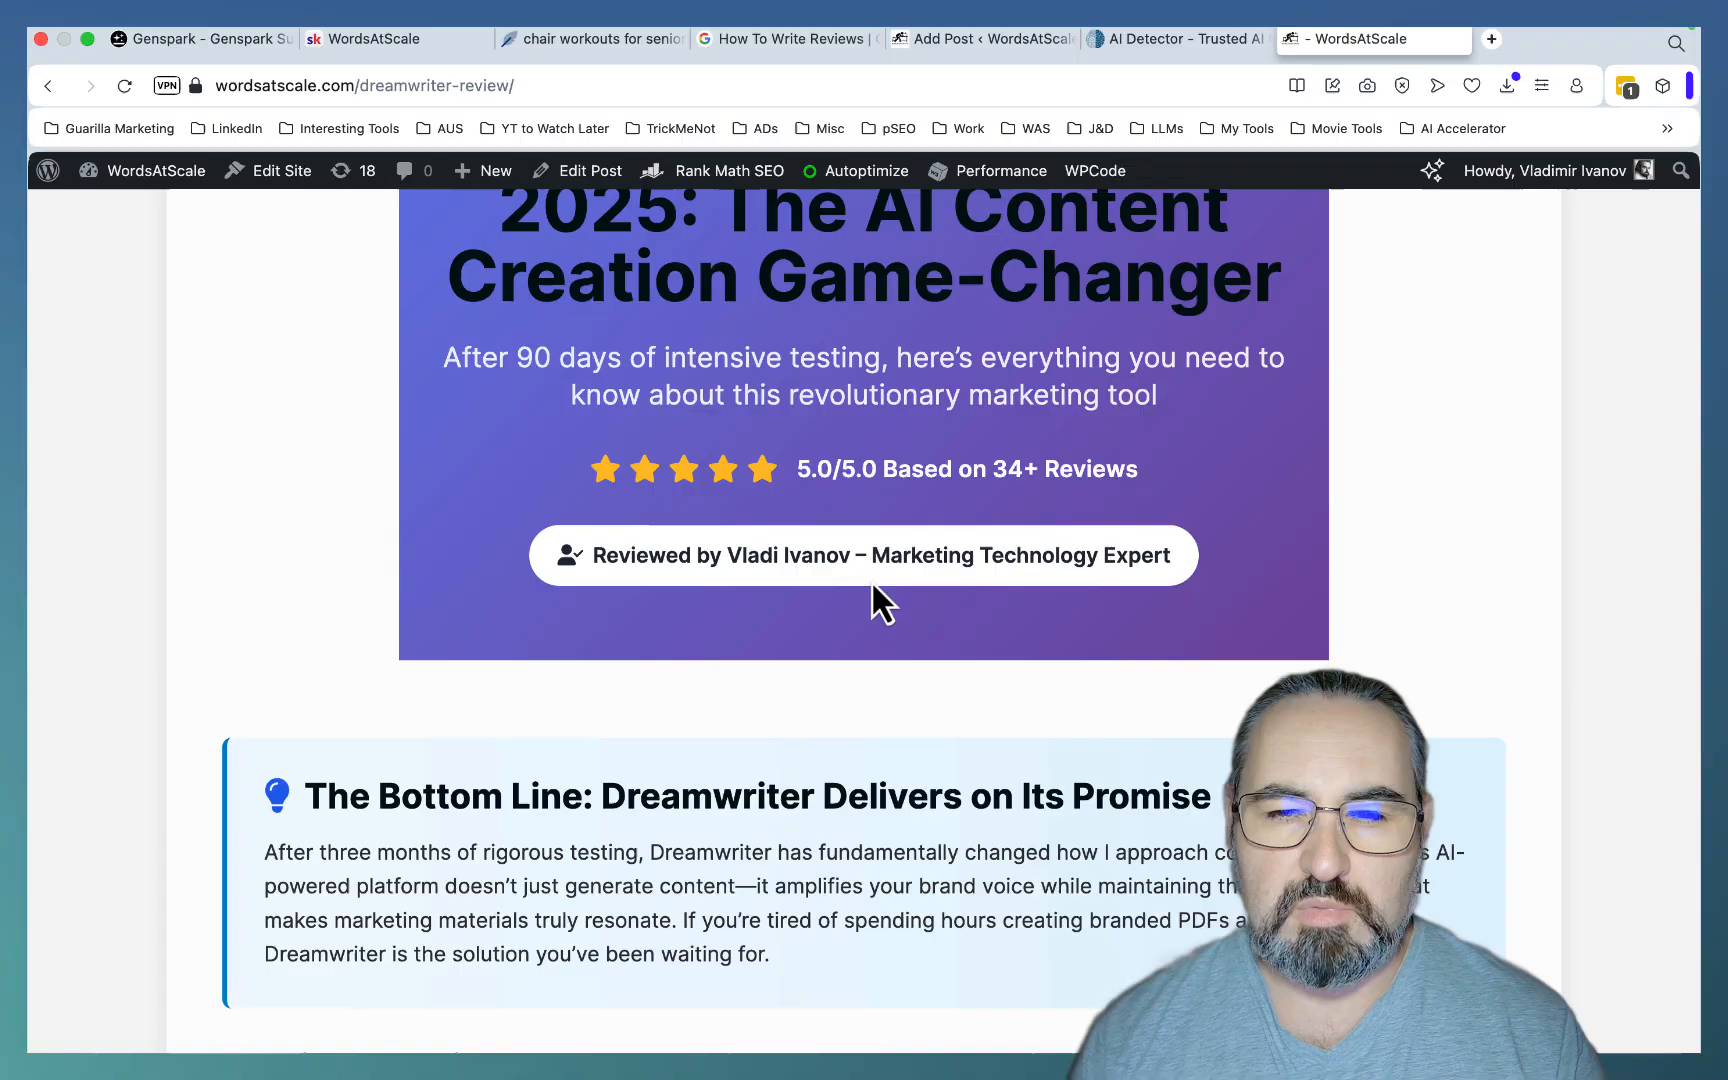
scroll(990, 656, down, 1)
scroll(990, 656, down, 3)
scroll(989, 657, down, 4)
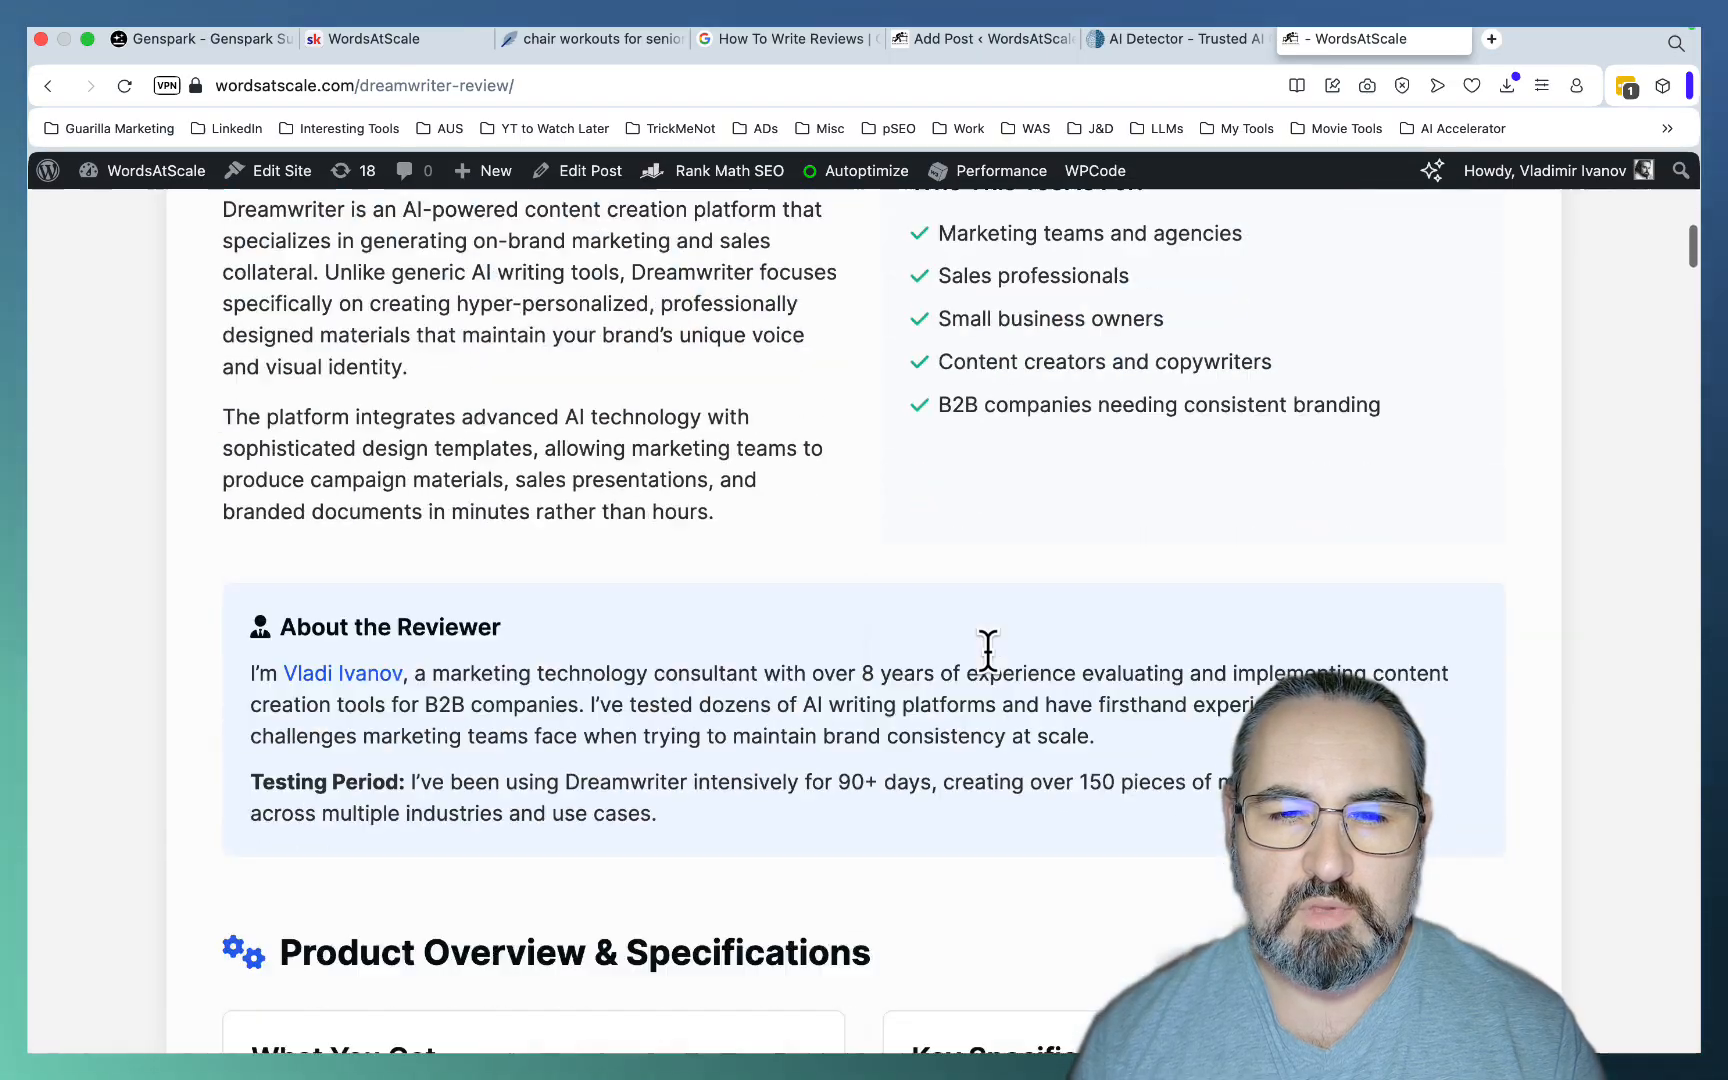
scroll(989, 657, down, 2)
scroll(990, 657, down, 2)
scroll(999, 672, down, 2)
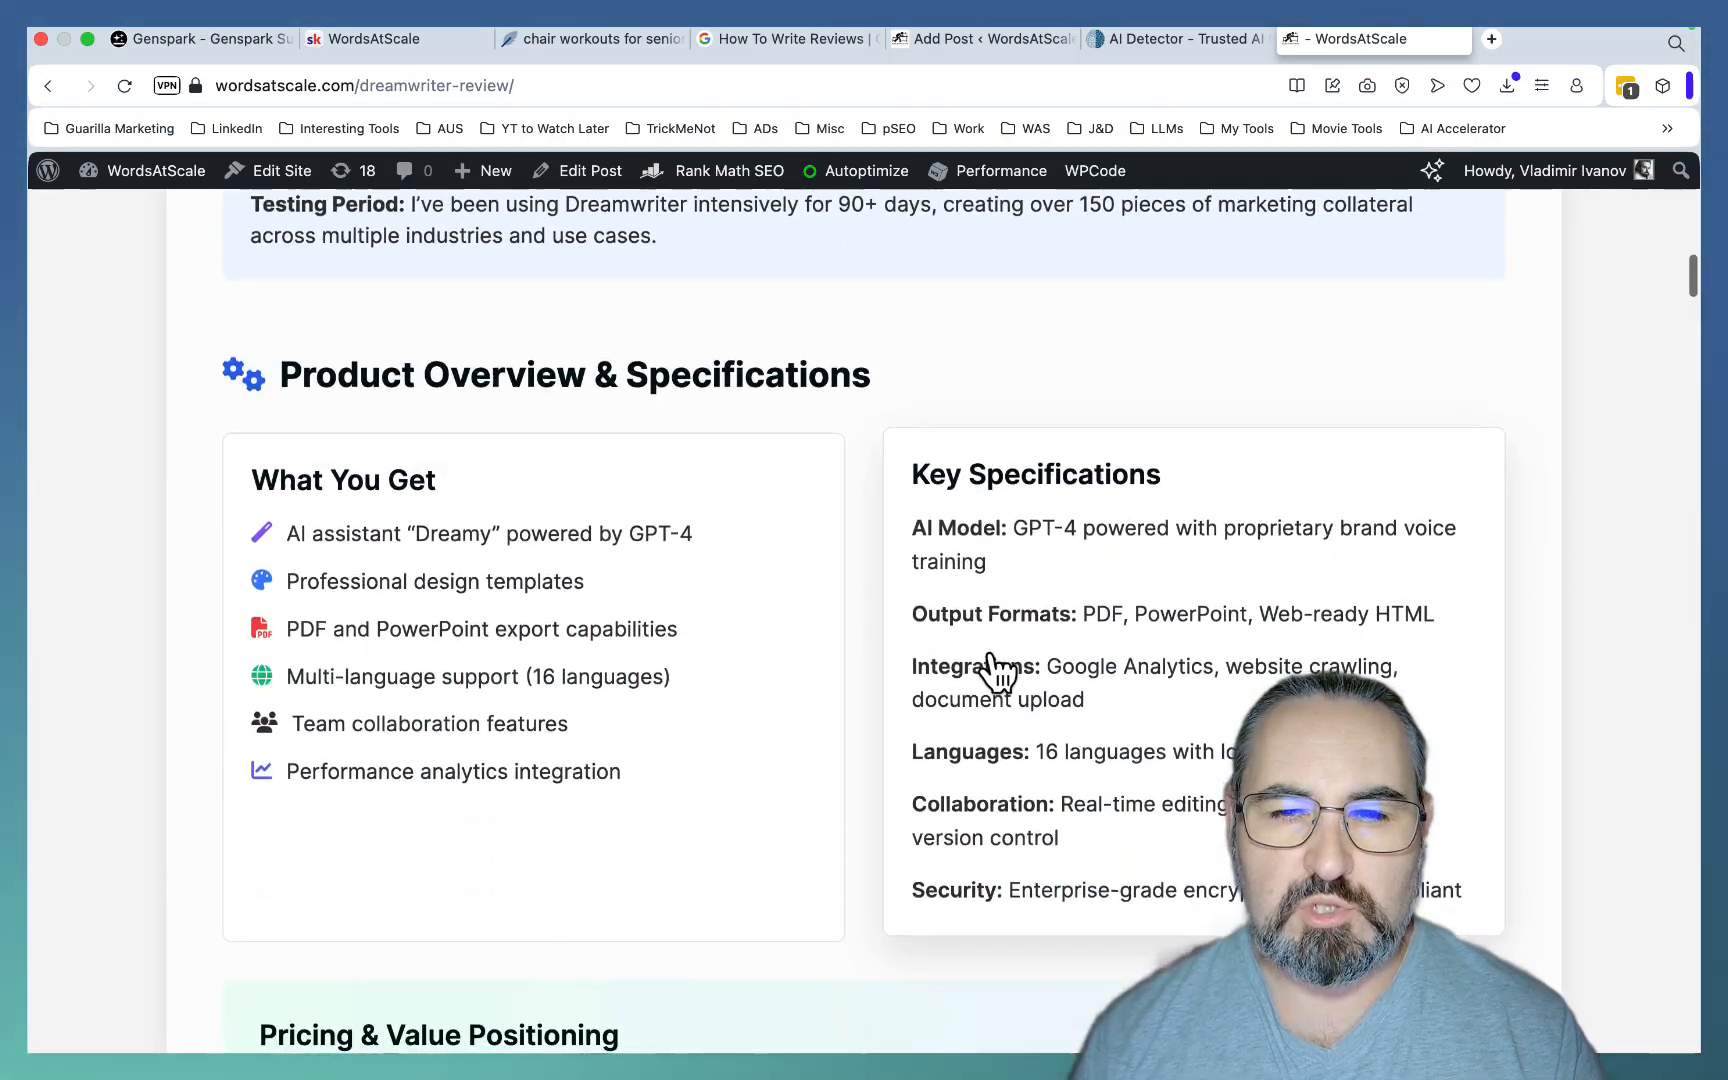
scroll(999, 671, down, 5)
scroll(993, 671, down, 1)
scroll(989, 671, down, 4)
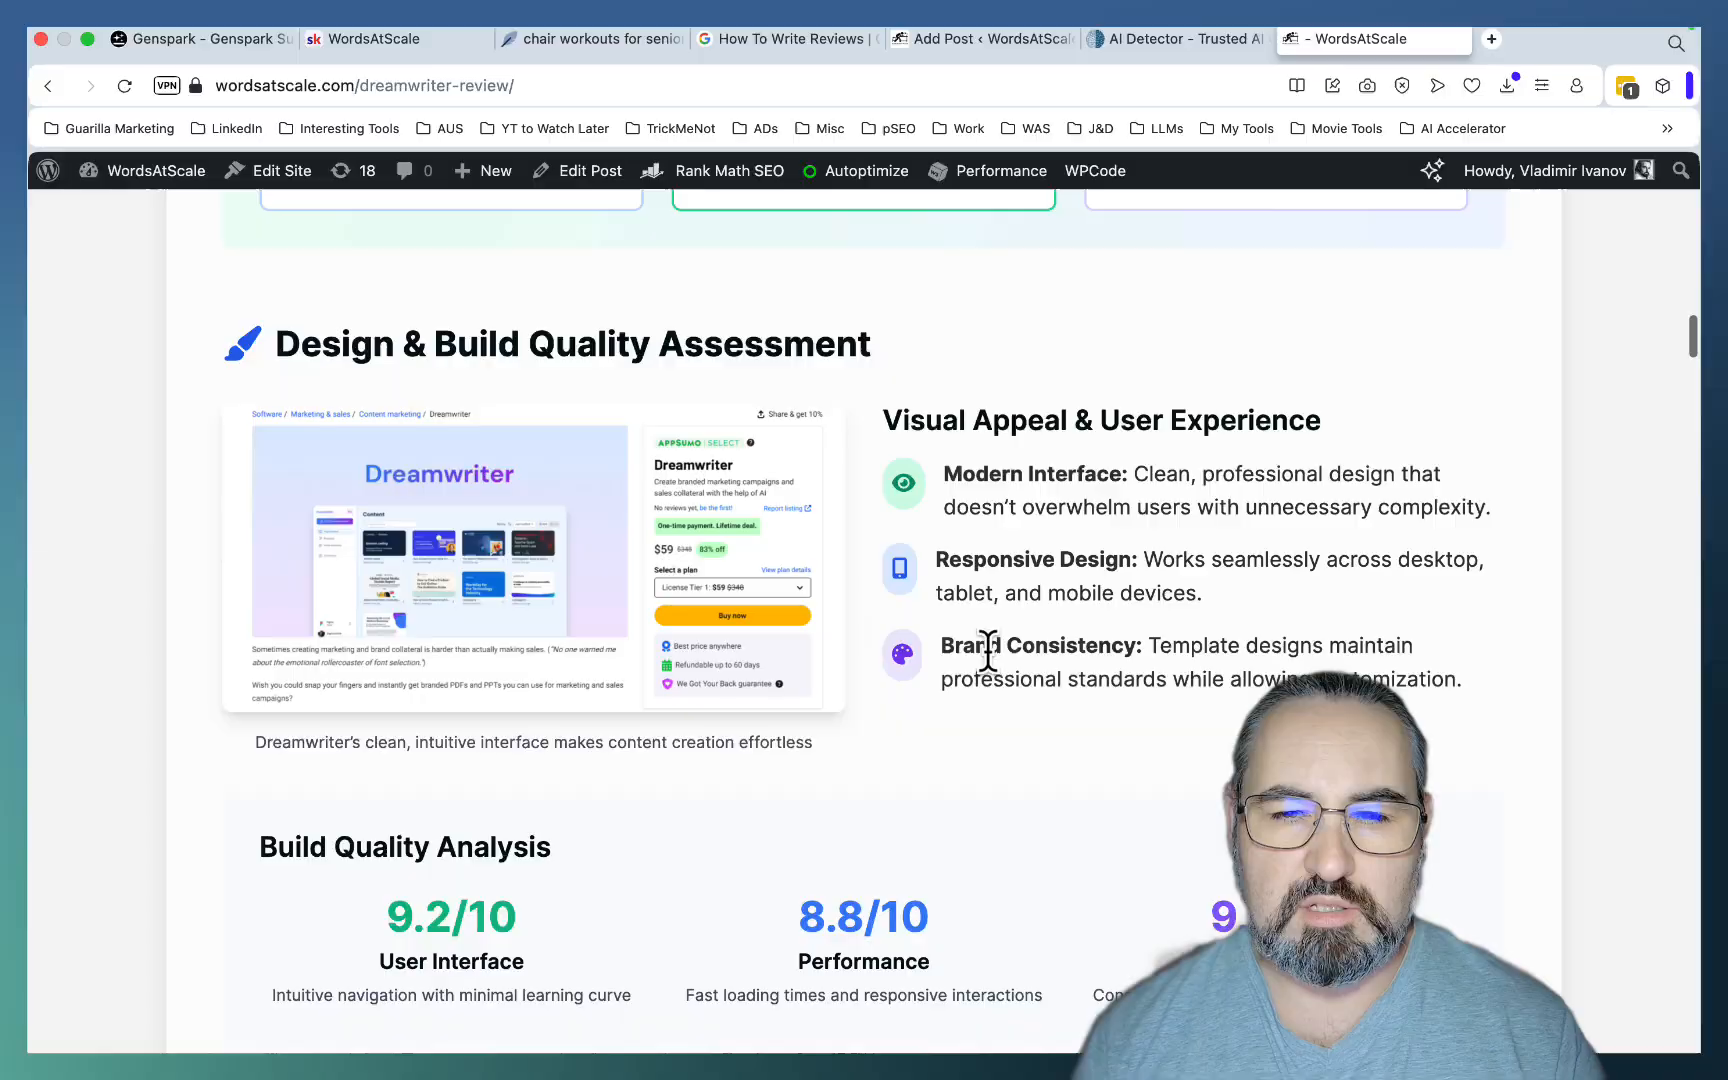
scroll(989, 671, down, 4)
scroll(989, 671, down, 4)
scroll(997, 671, down, 2)
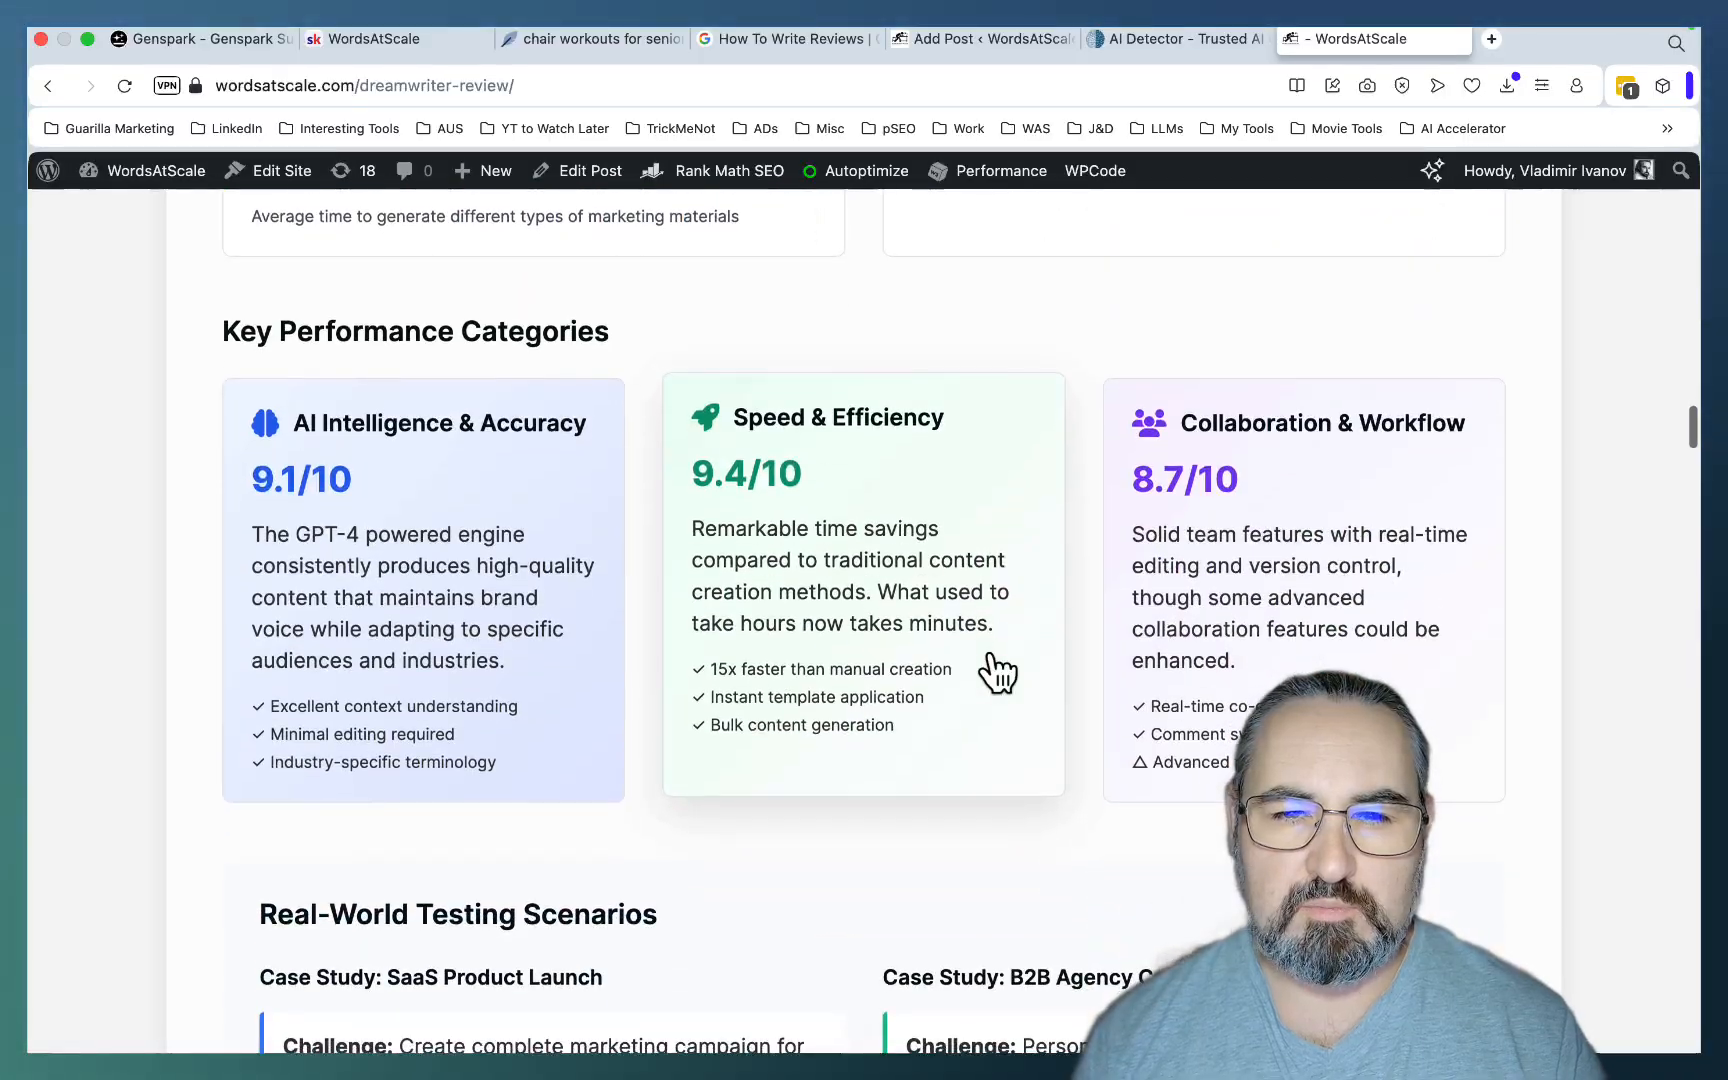
scroll(999, 671, down, 5)
View the Daily Usage, Learning Curve and Interface sections, then return to the Genspark research conversation.
click(534, 459)
click(716, 457)
click(907, 454)
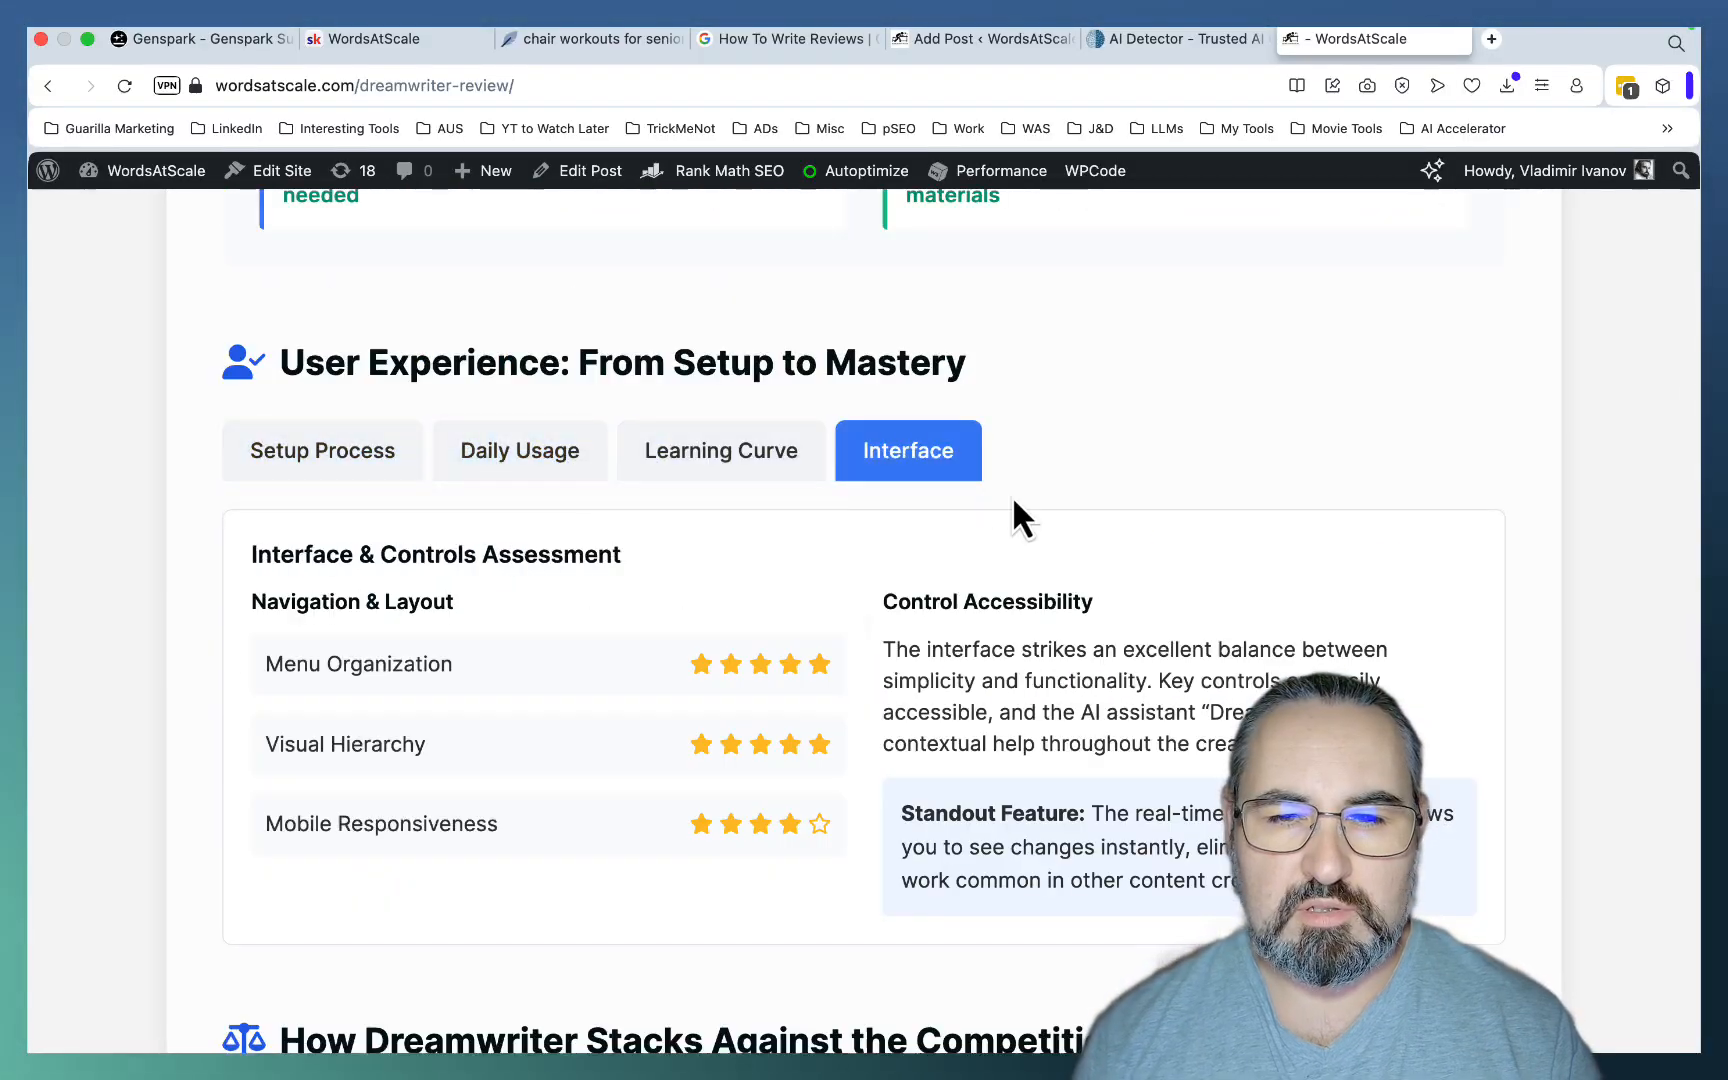
scroll(1013, 496, down, 5)
scroll(1012, 495, down, 5)
scroll(1013, 495, down, 1)
scroll(1013, 496, down, 4)
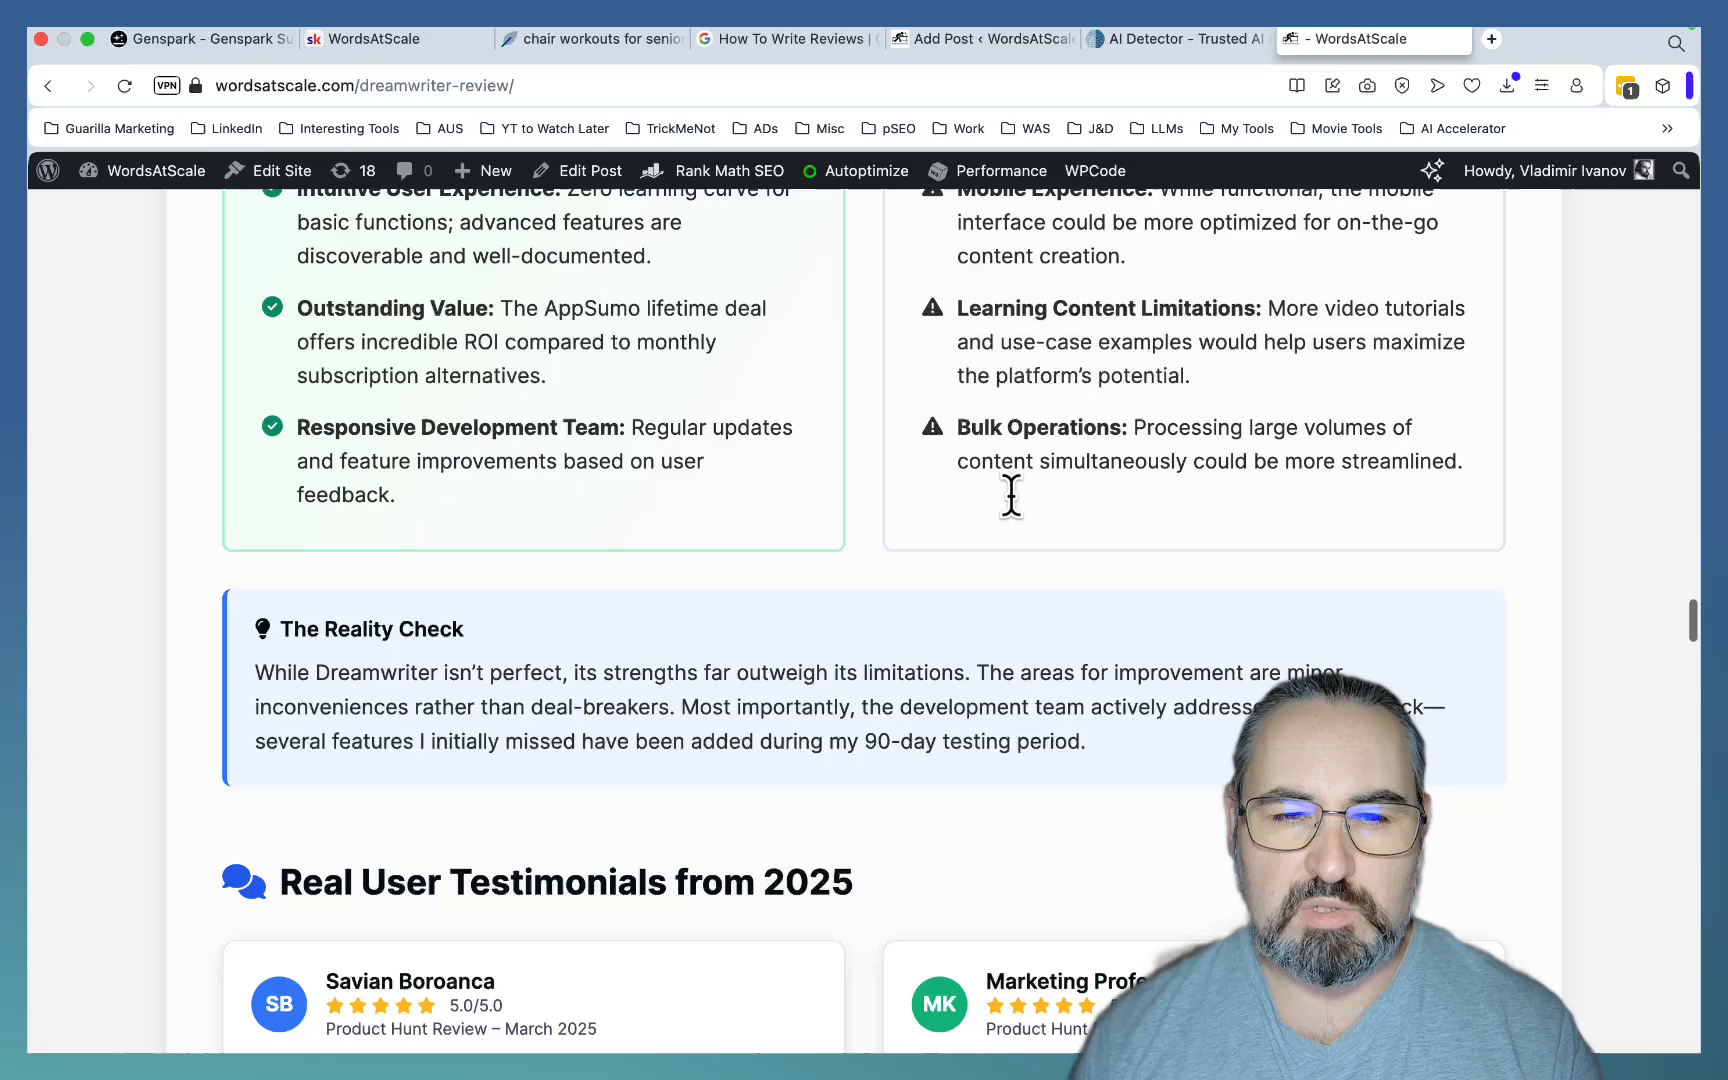
scroll(1012, 497, down, 5)
scroll(1013, 497, down, 1)
scroll(1013, 497, down, 1)
scroll(1013, 497, down, 5)
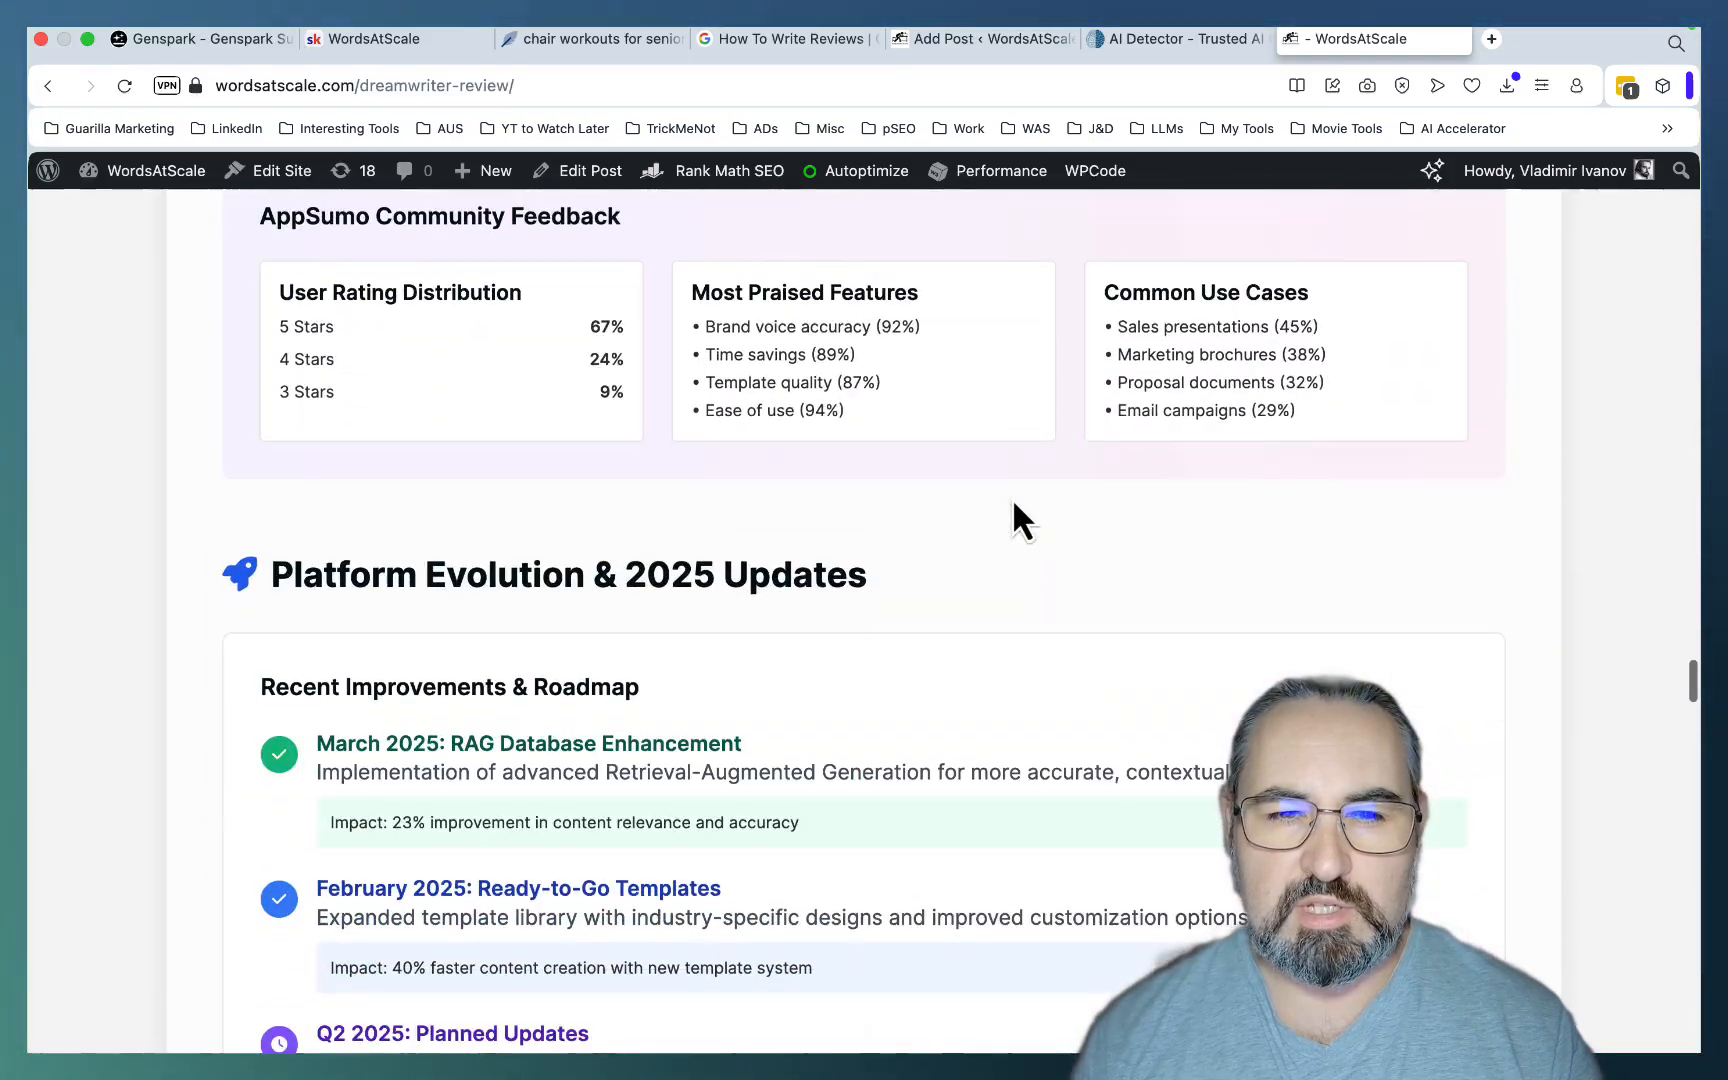
scroll(1019, 519, down, 3)
scroll(1020, 519, down, 5)
scroll(1020, 520, down, 4)
scroll(1020, 519, down, 1)
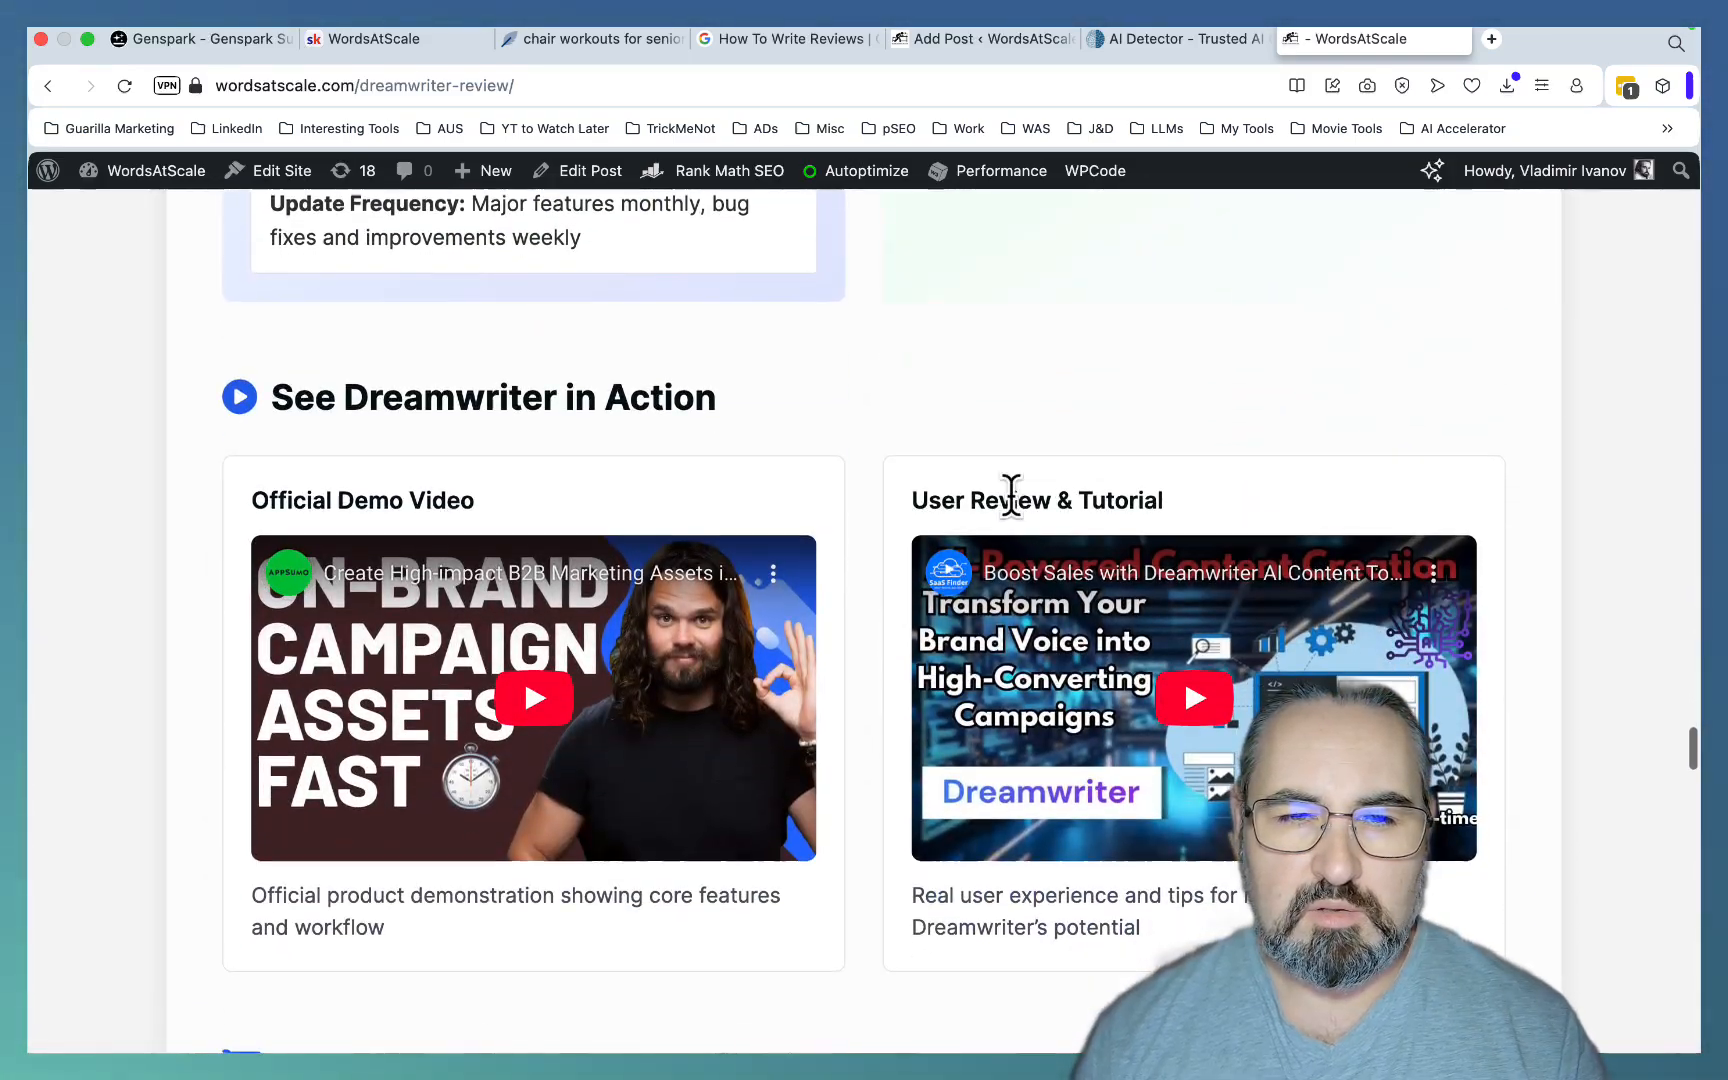
scroll(1012, 498, down, 5)
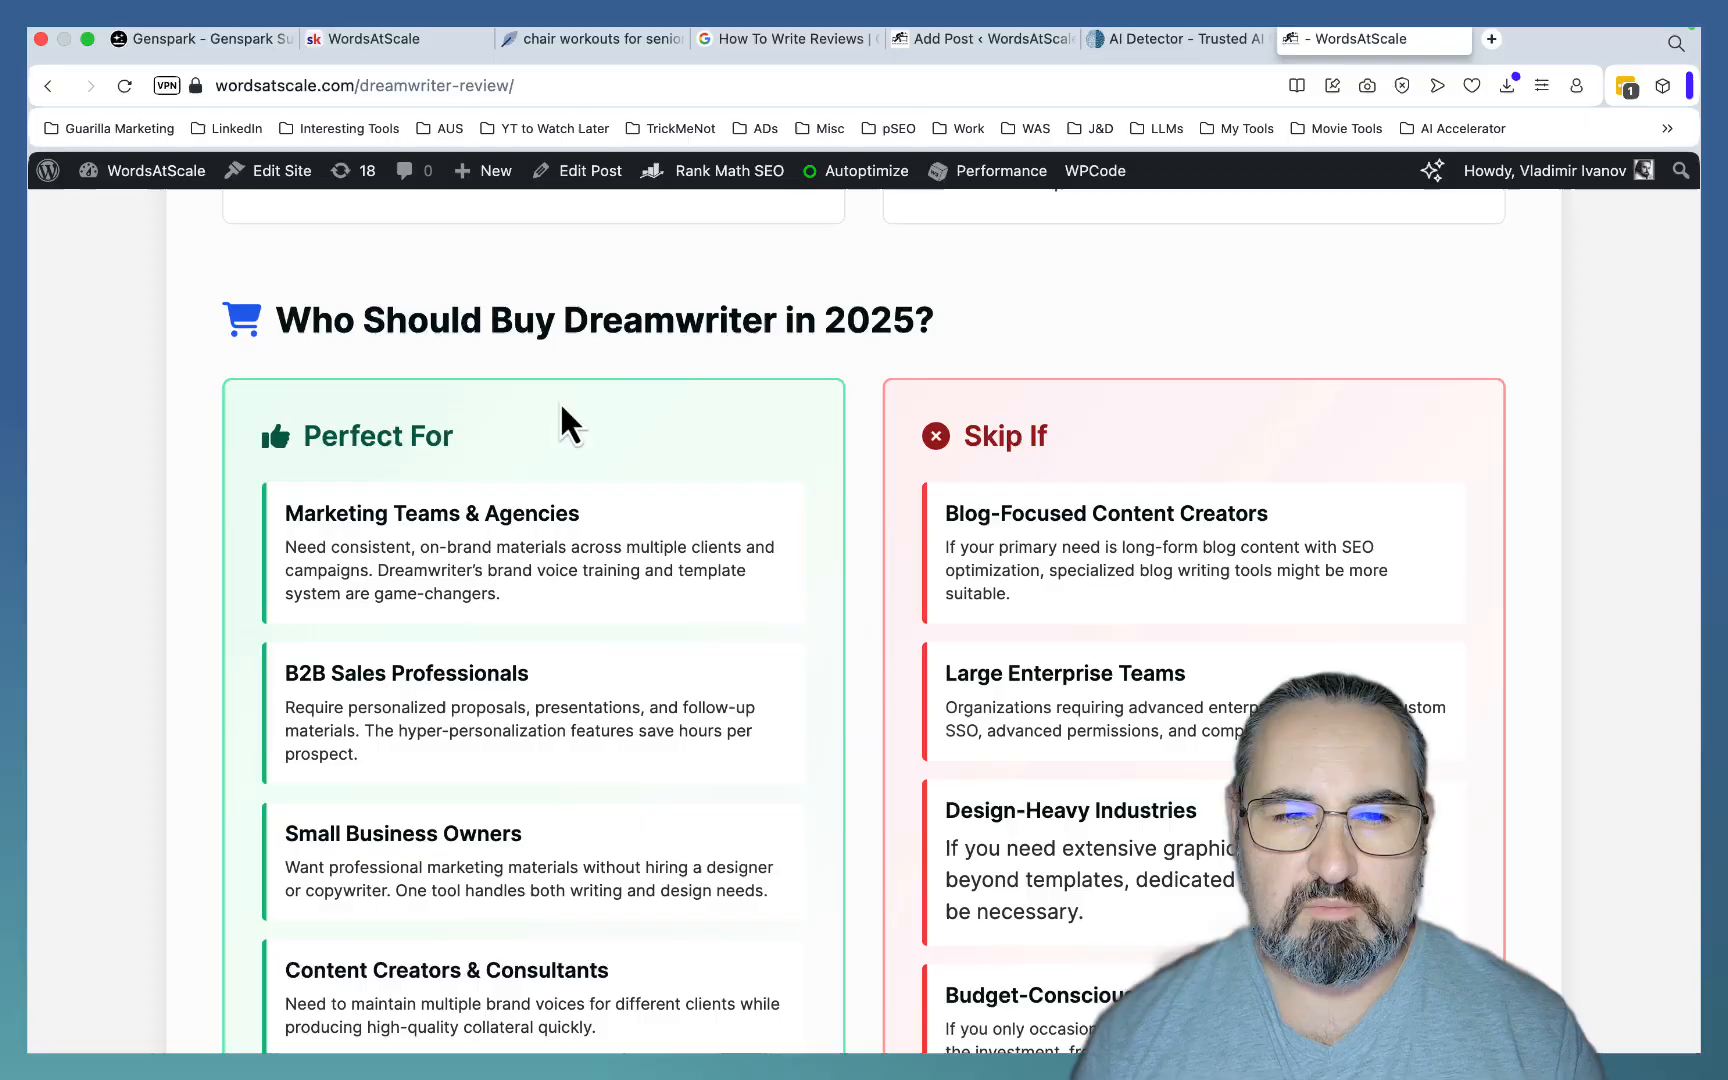
scroll(1141, 540, down, 5)
scroll(1141, 540, down, 5)
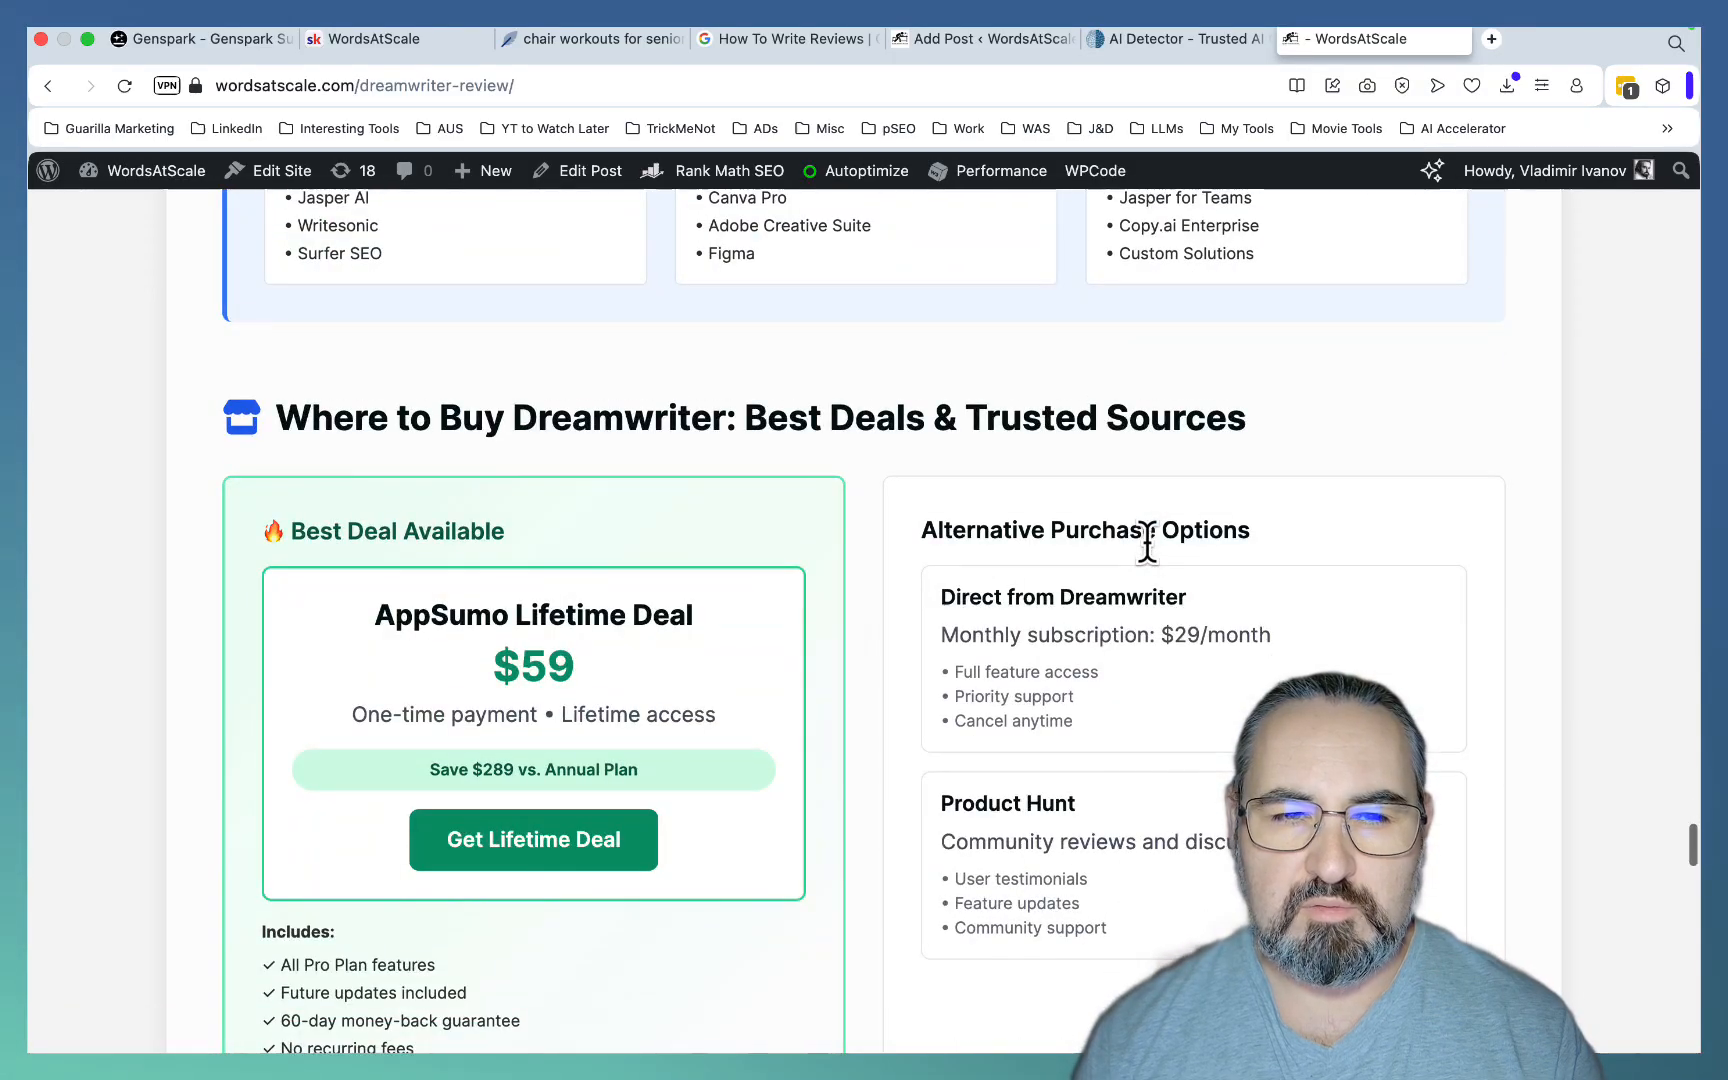
scroll(1147, 544, down, 1)
scroll(1148, 544, down, 2)
scroll(1148, 560, down, 5)
scroll(1148, 560, down, 3)
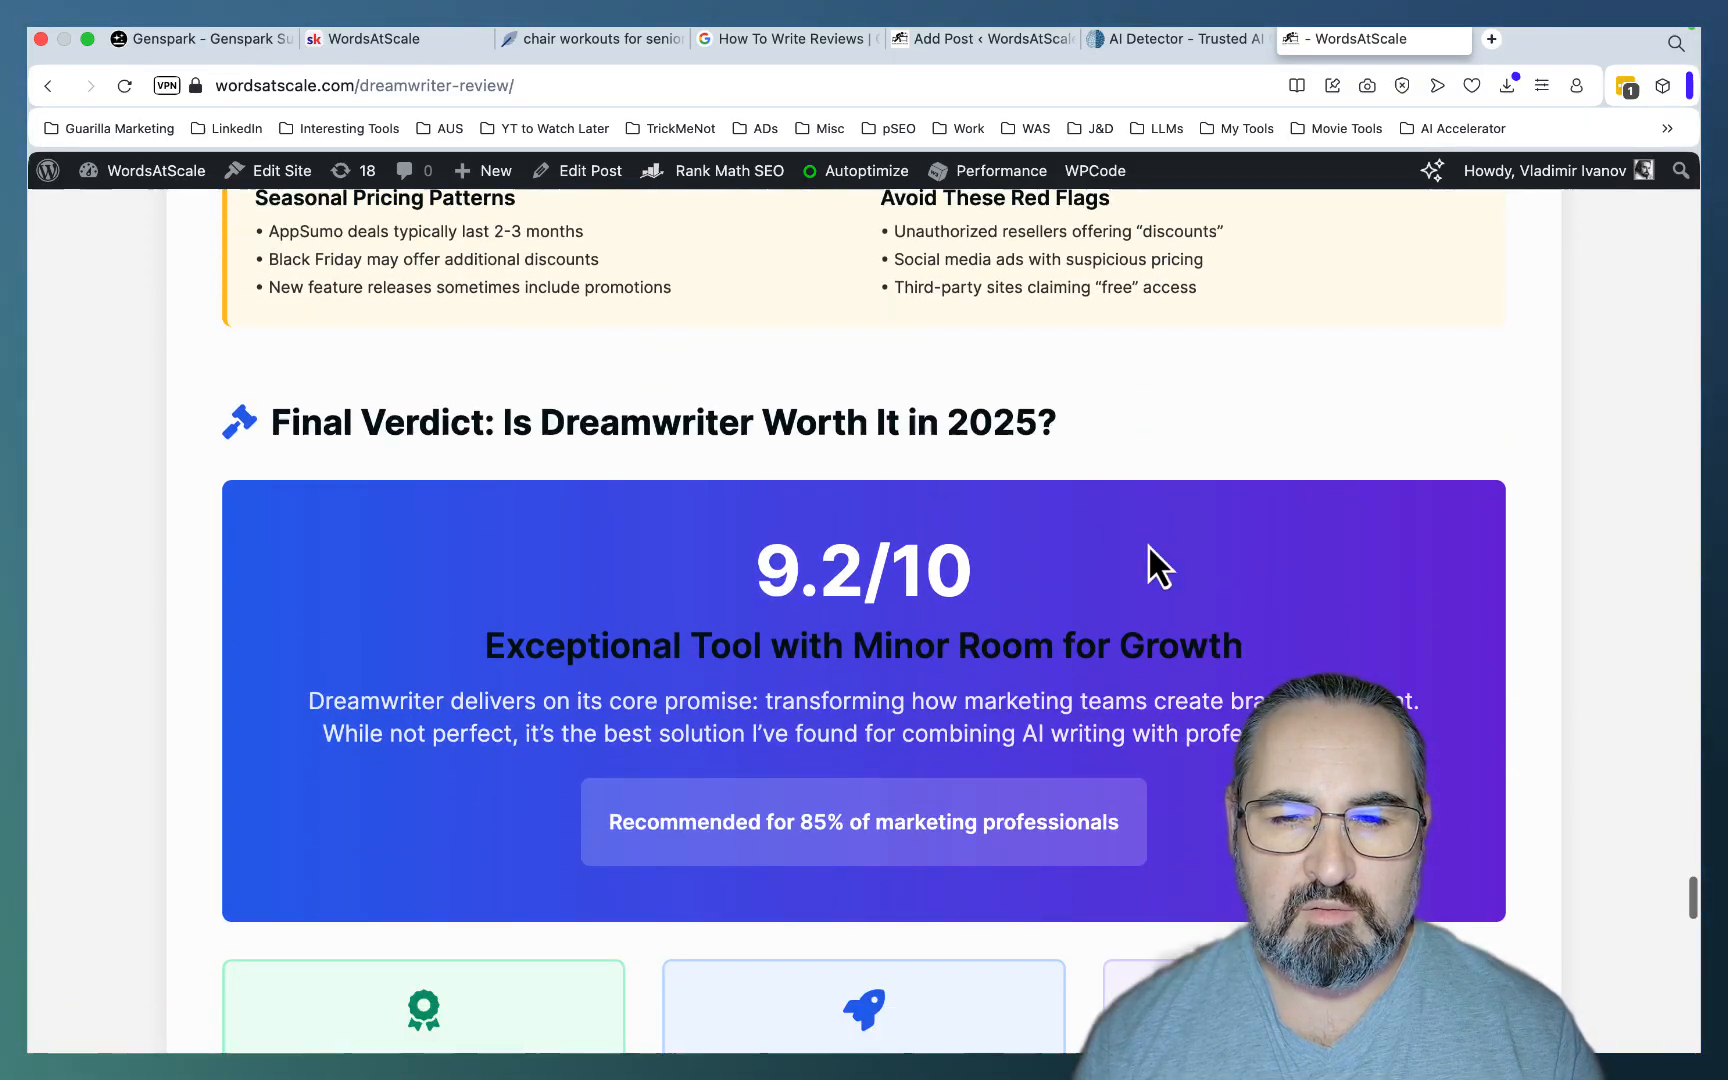
scroll(1156, 736, down, 3)
scroll(1156, 735, down, 4)
scroll(1156, 736, down, 2)
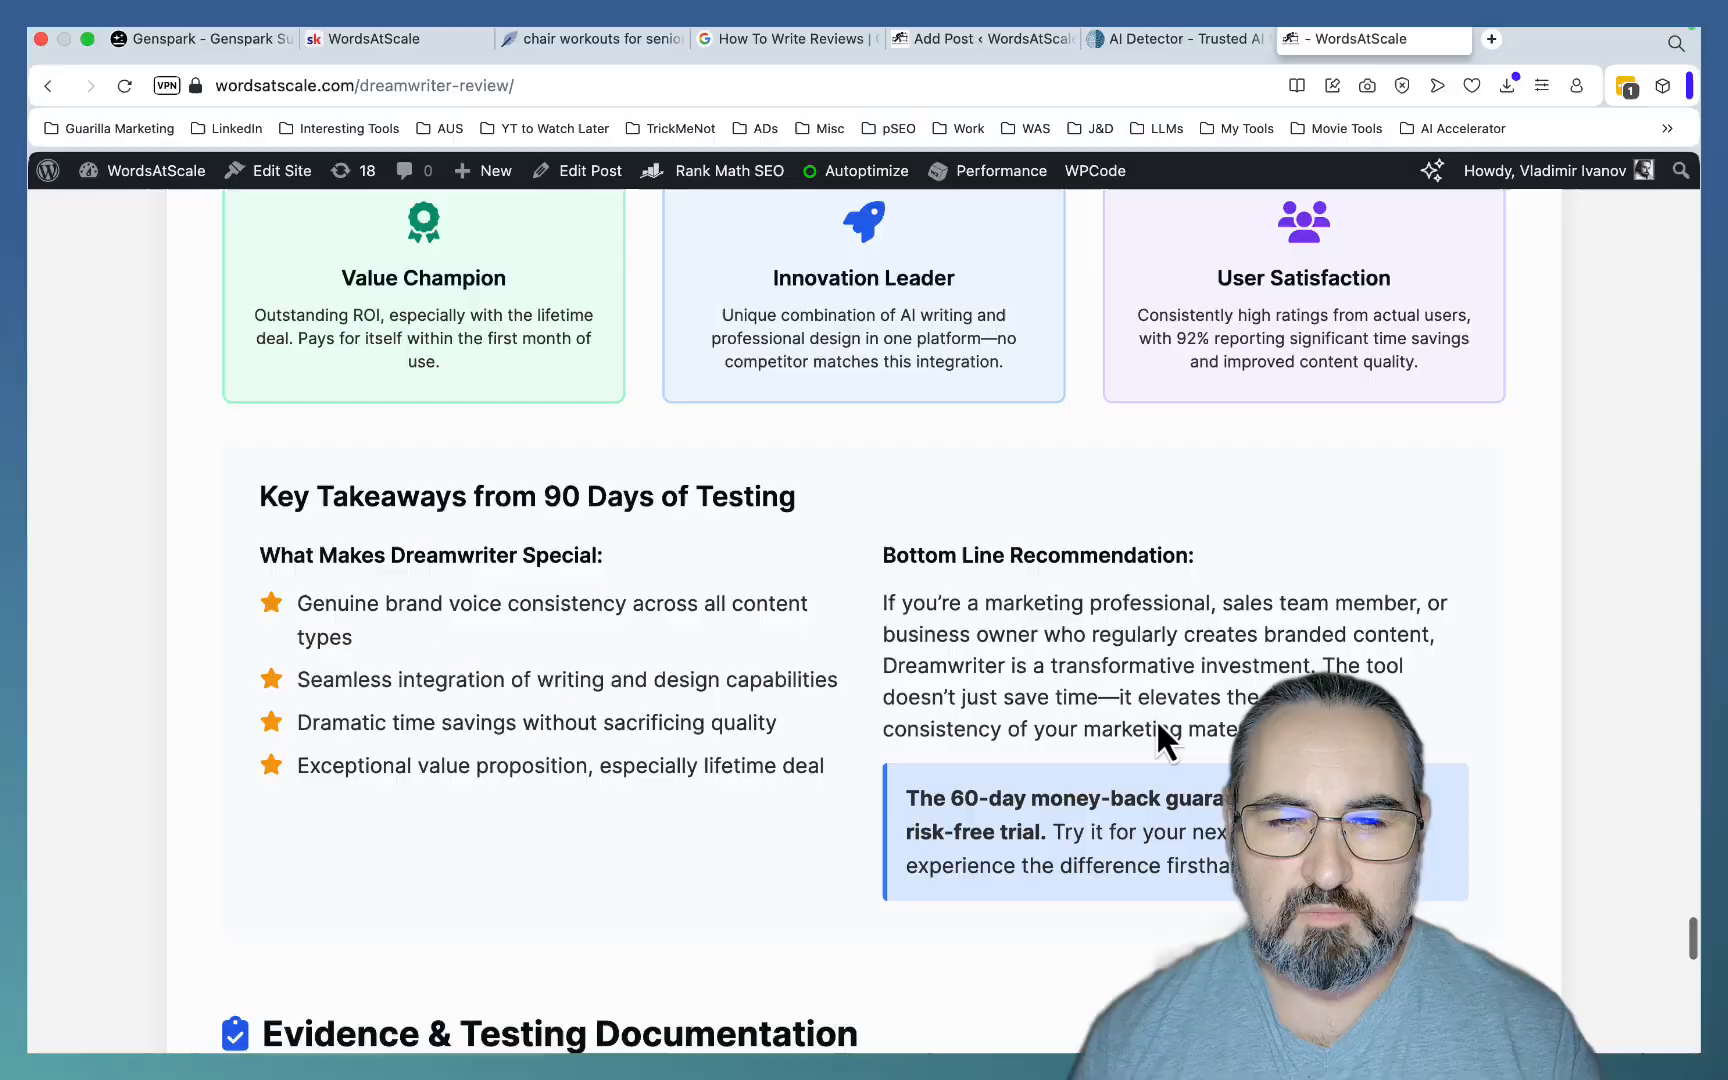
scroll(1156, 729, down, 5)
scroll(1156, 719, down, 3)
scroll(1156, 718, down, 4)
scroll(1156, 719, down, 2)
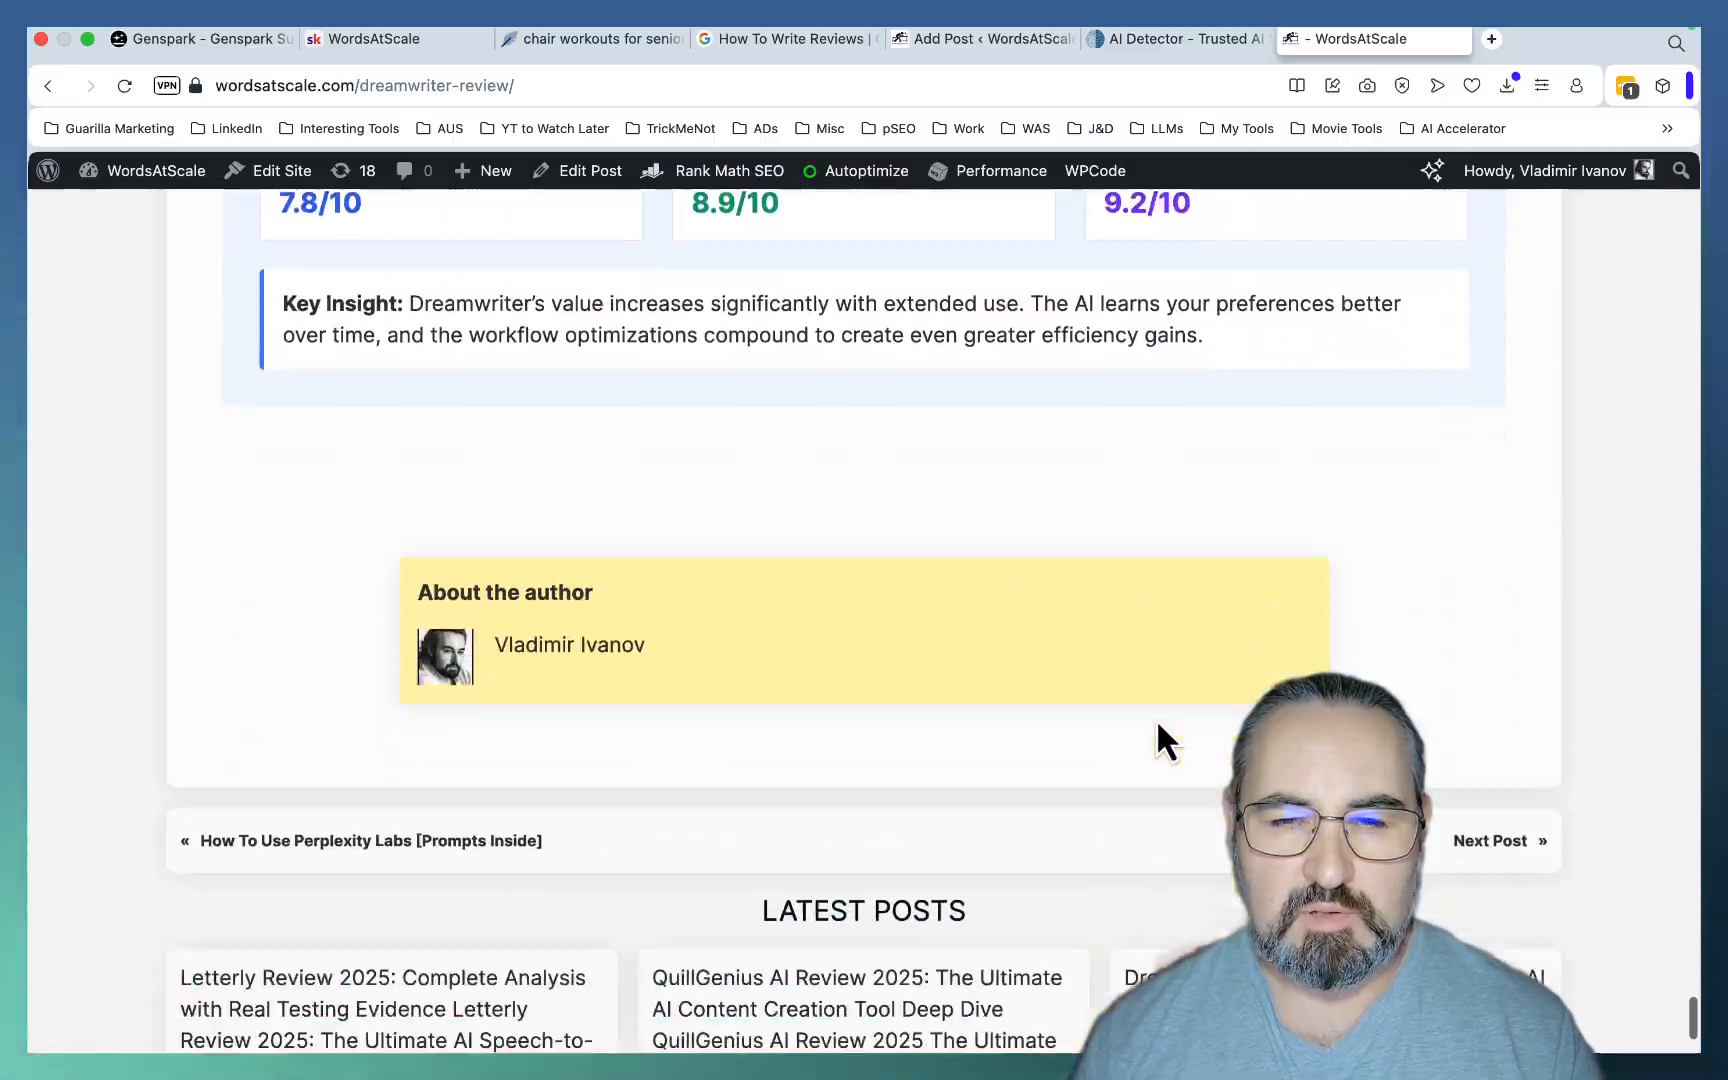
scroll(1155, 718, up, 8)
scroll(1156, 718, up, 8)
scroll(1155, 719, up, 8)
scroll(1156, 719, up, 8)
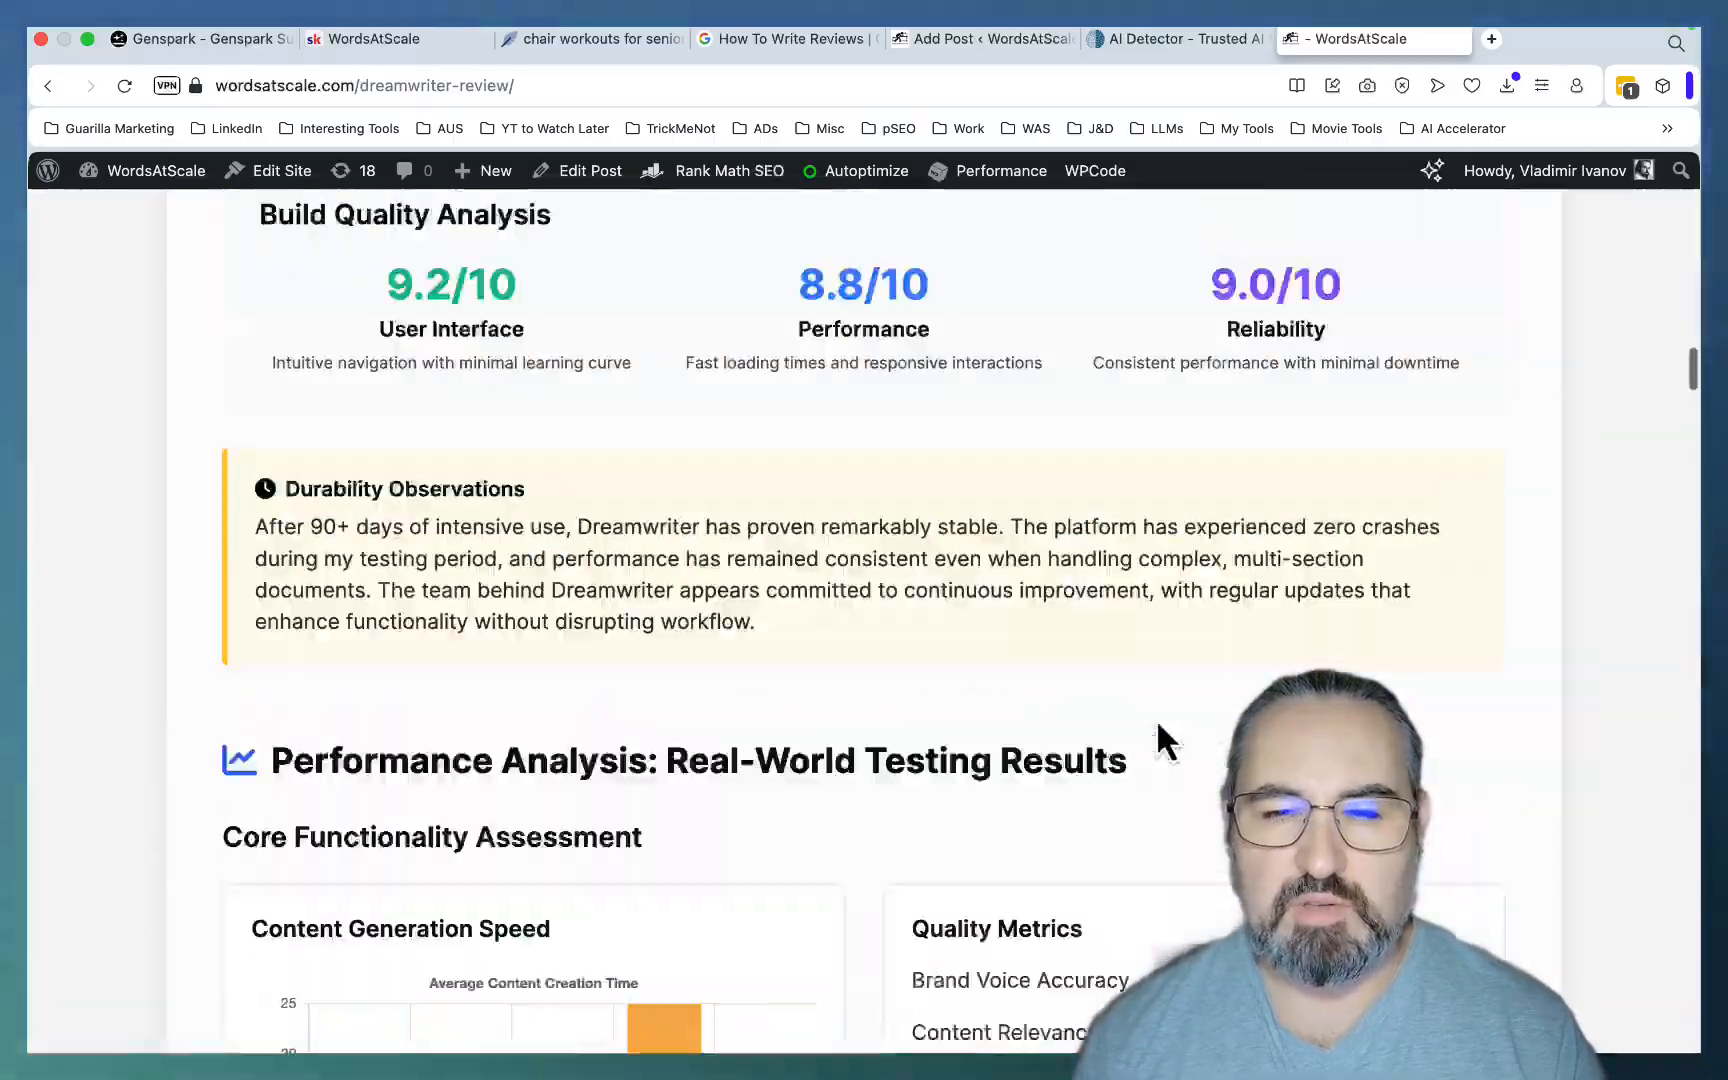
scroll(1155, 719, up, 8)
scroll(1156, 719, up, 6)
scroll(1156, 719, up, 6)
scroll(1156, 718, down, 3)
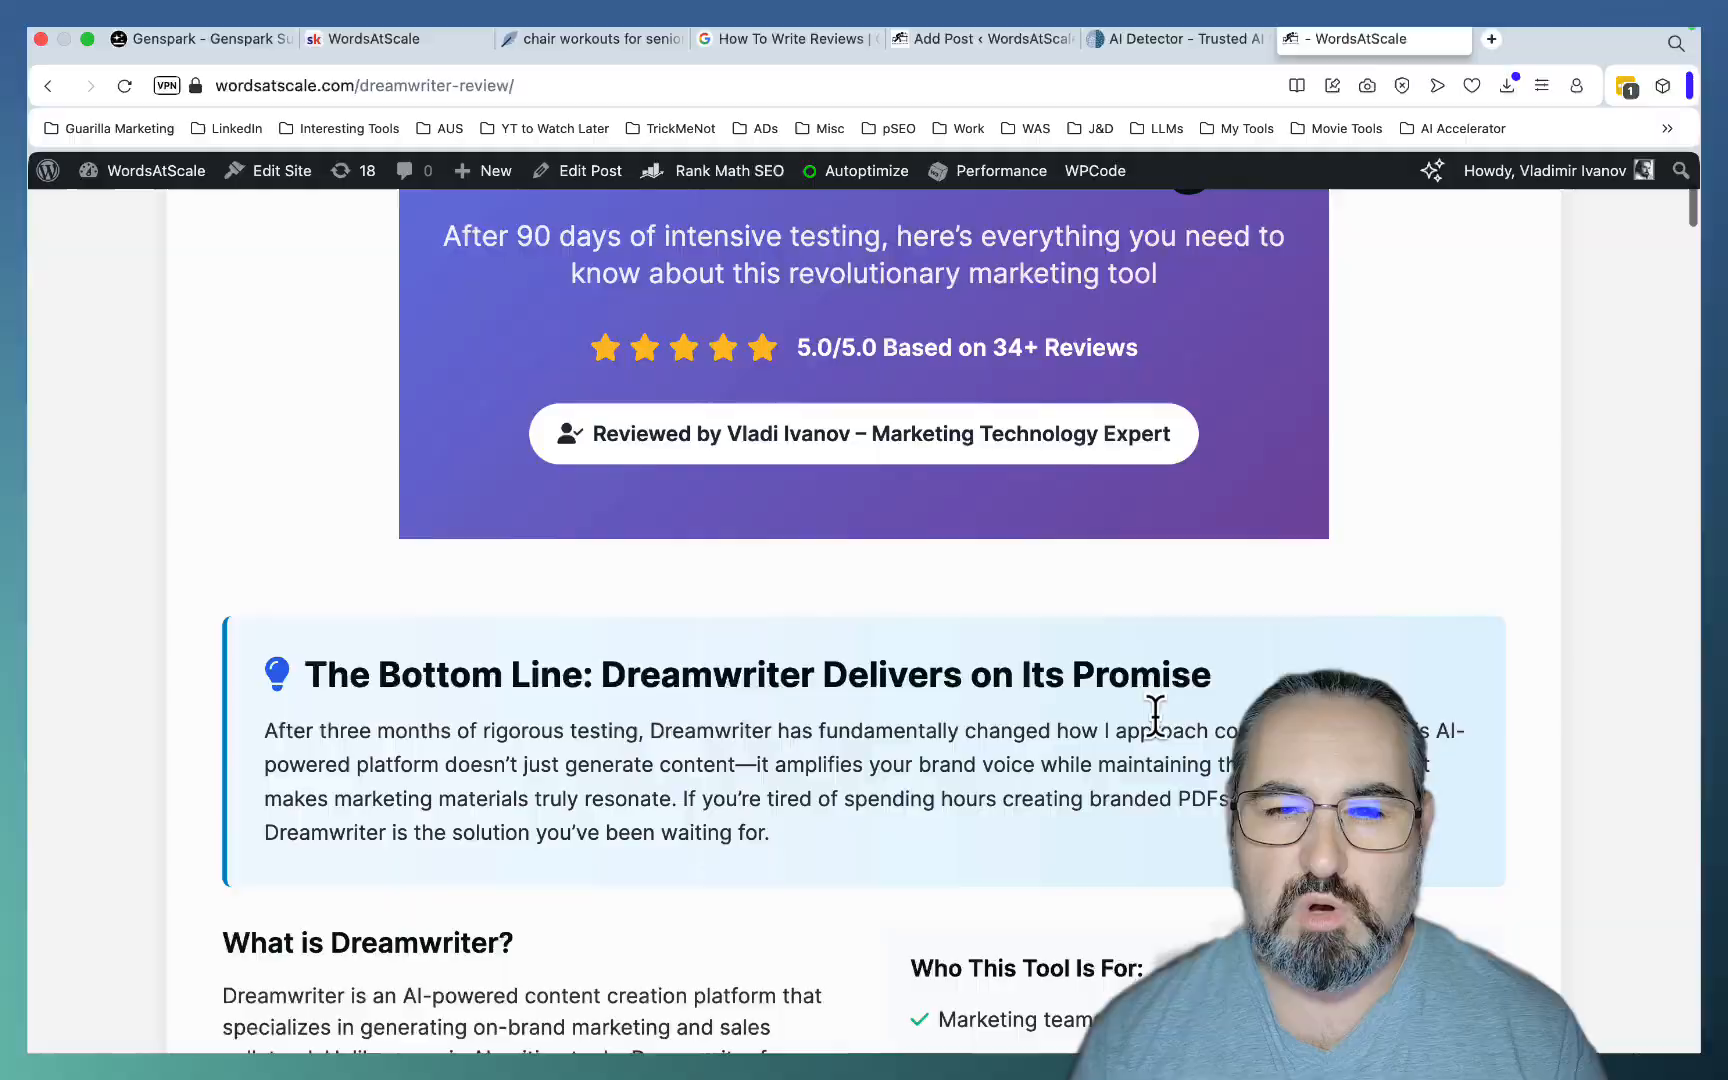
scroll(1156, 719, down, 1)
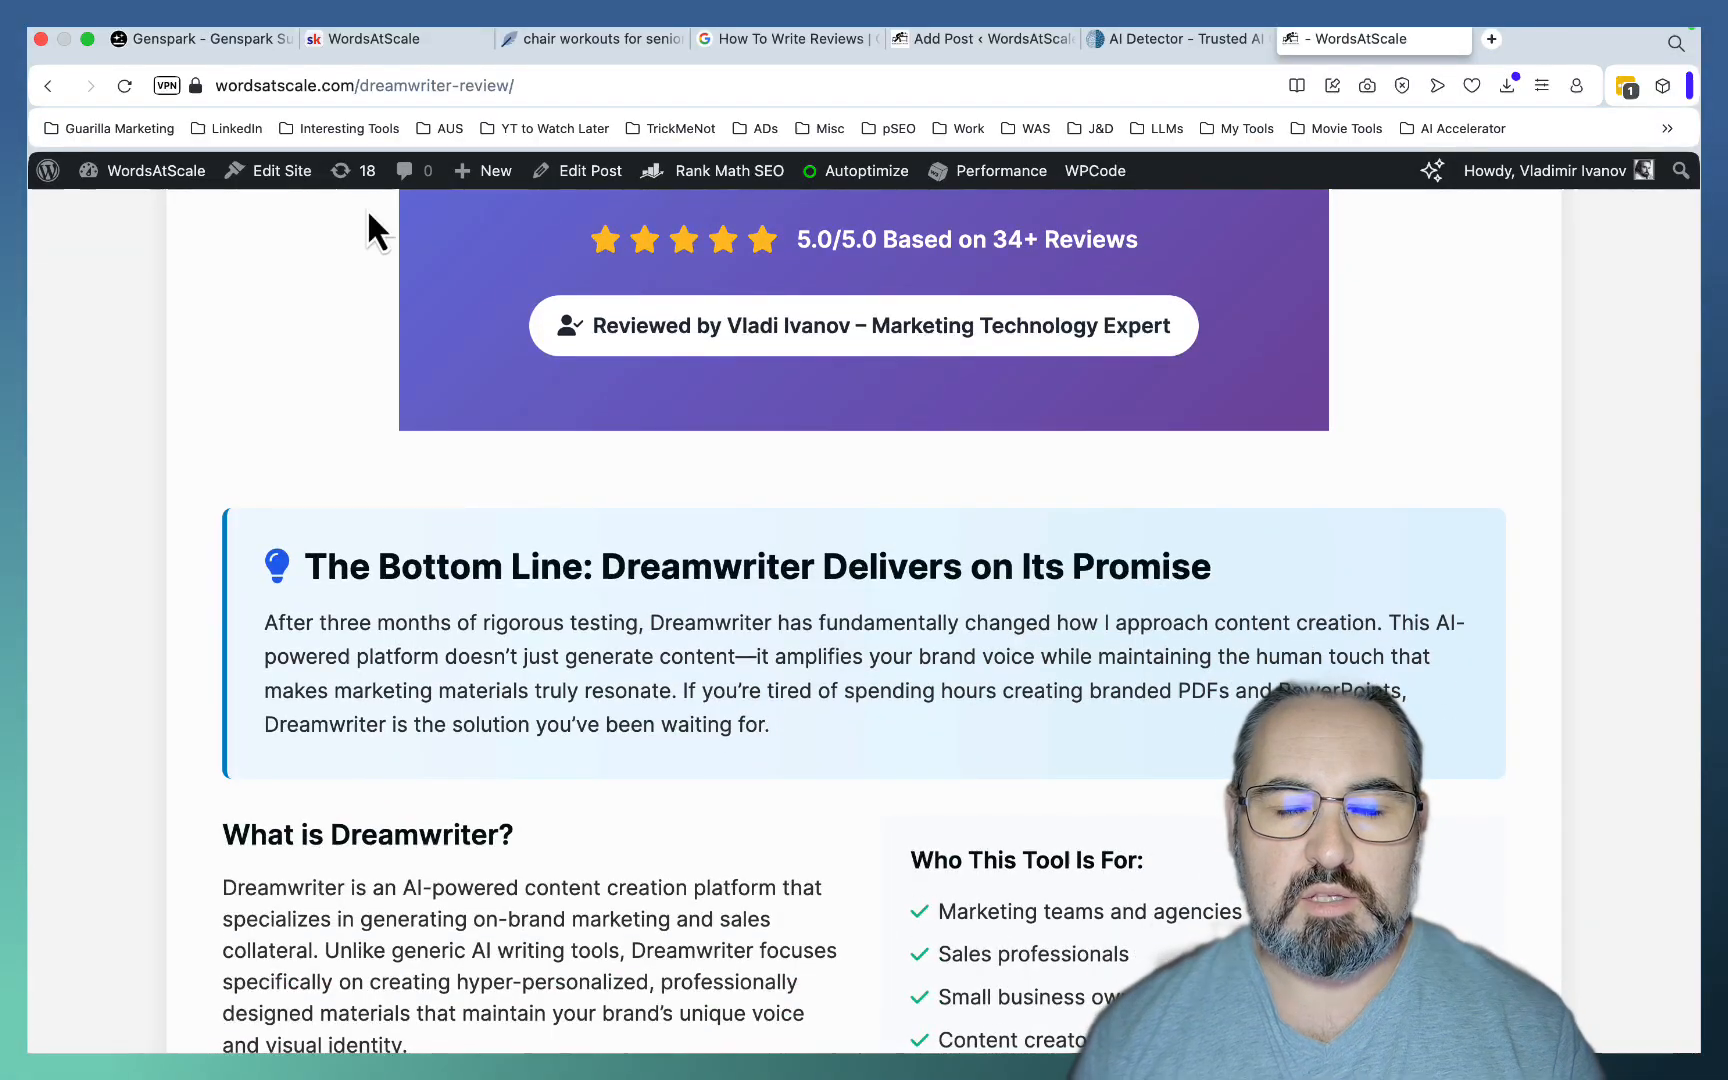
click(204, 43)
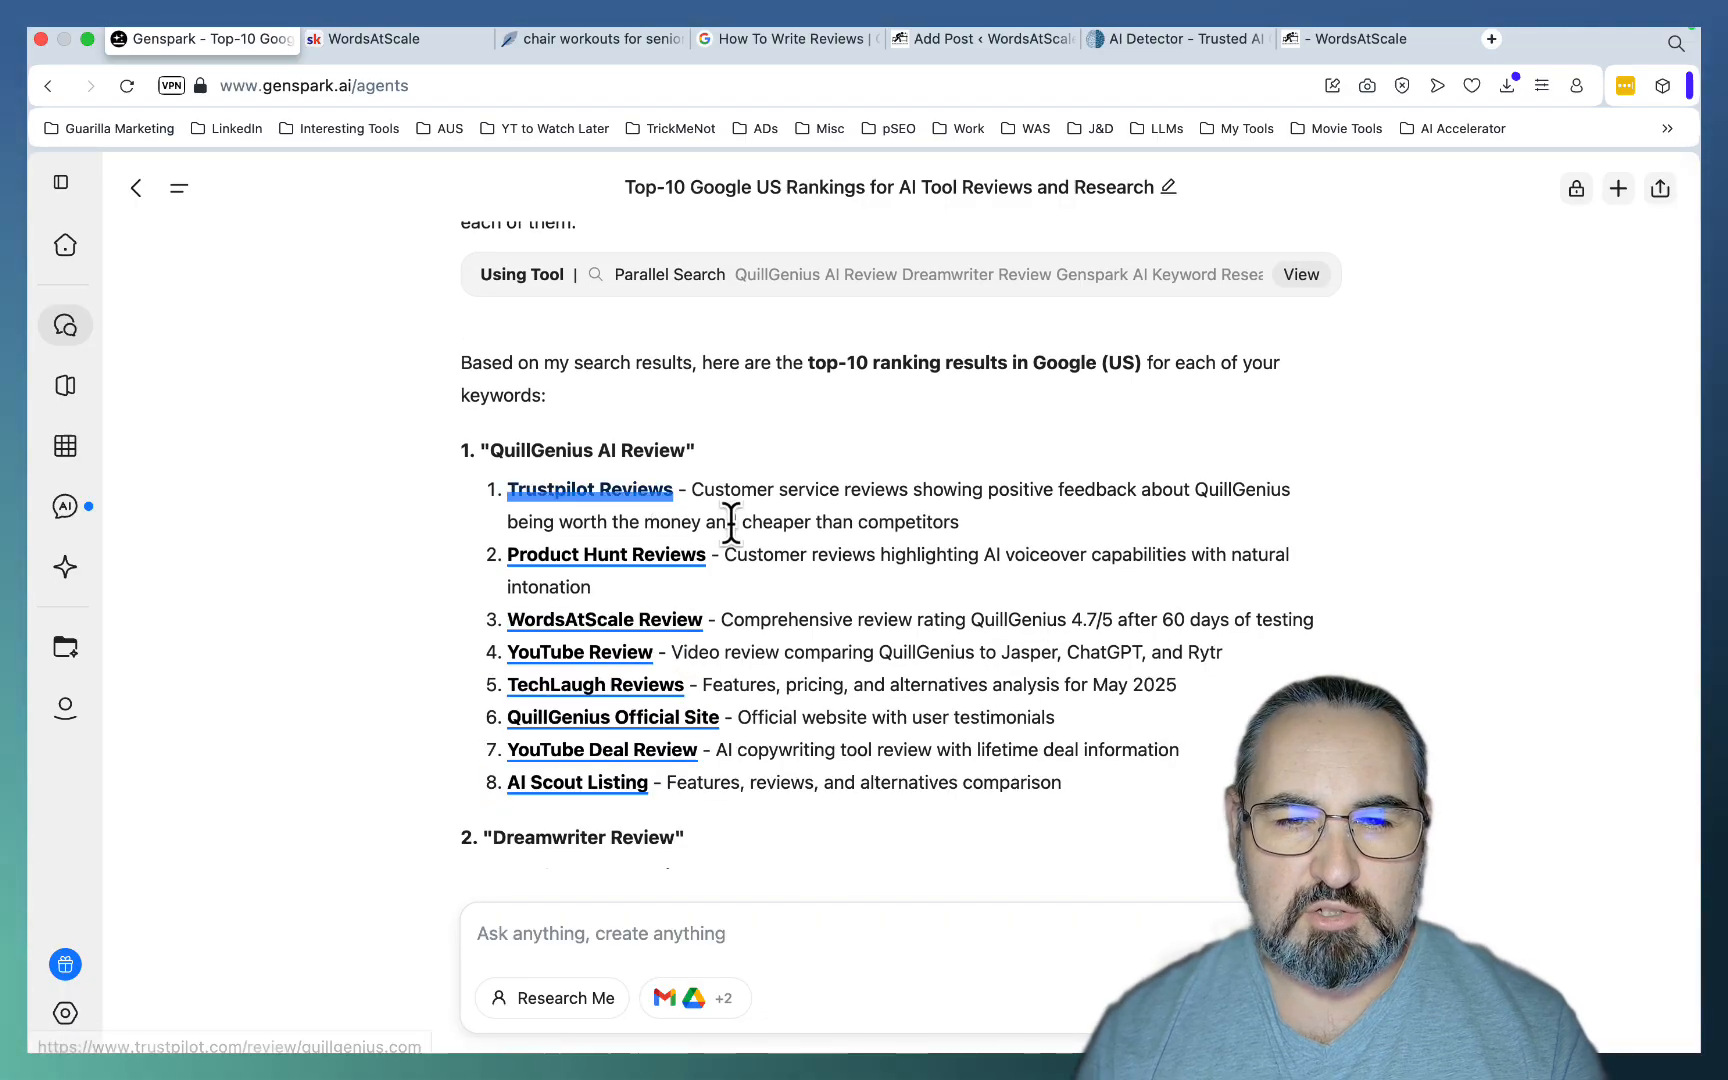
Open the WordsAtScale QuillGenius AI Review from the Genspark rankings in a new tab.
click(673, 624)
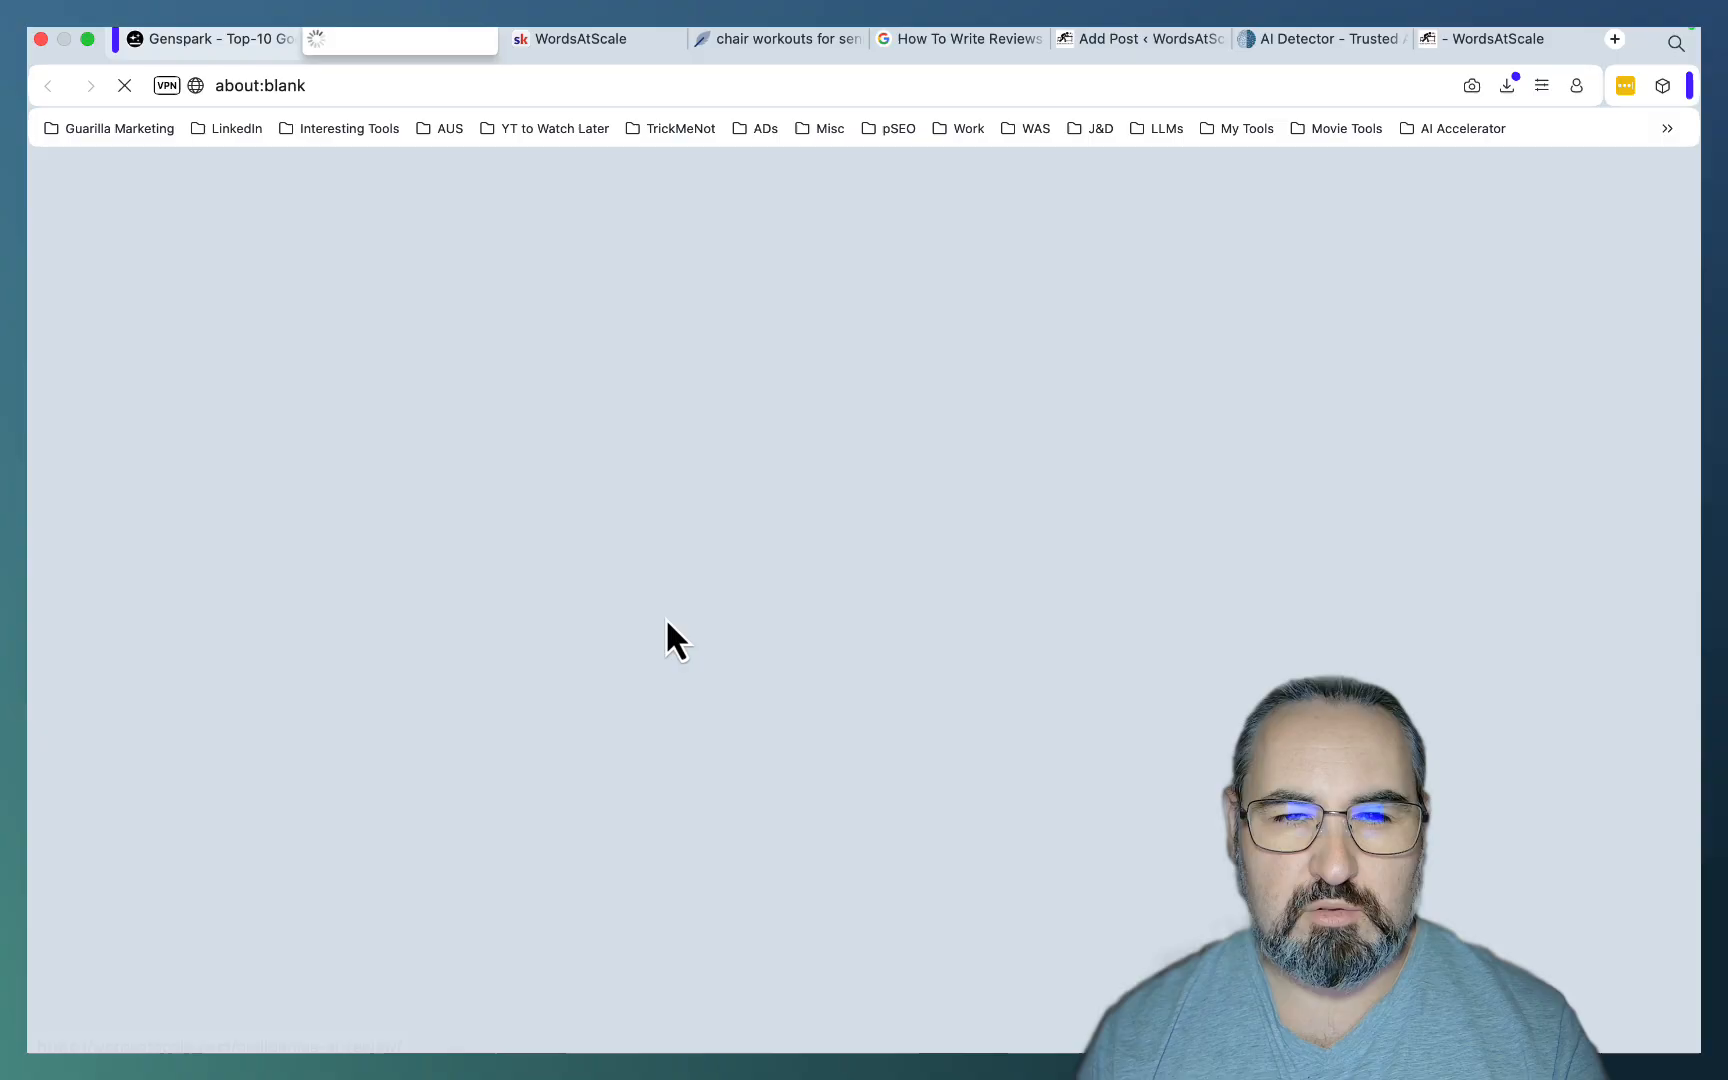
scroll(857, 531, down, 2)
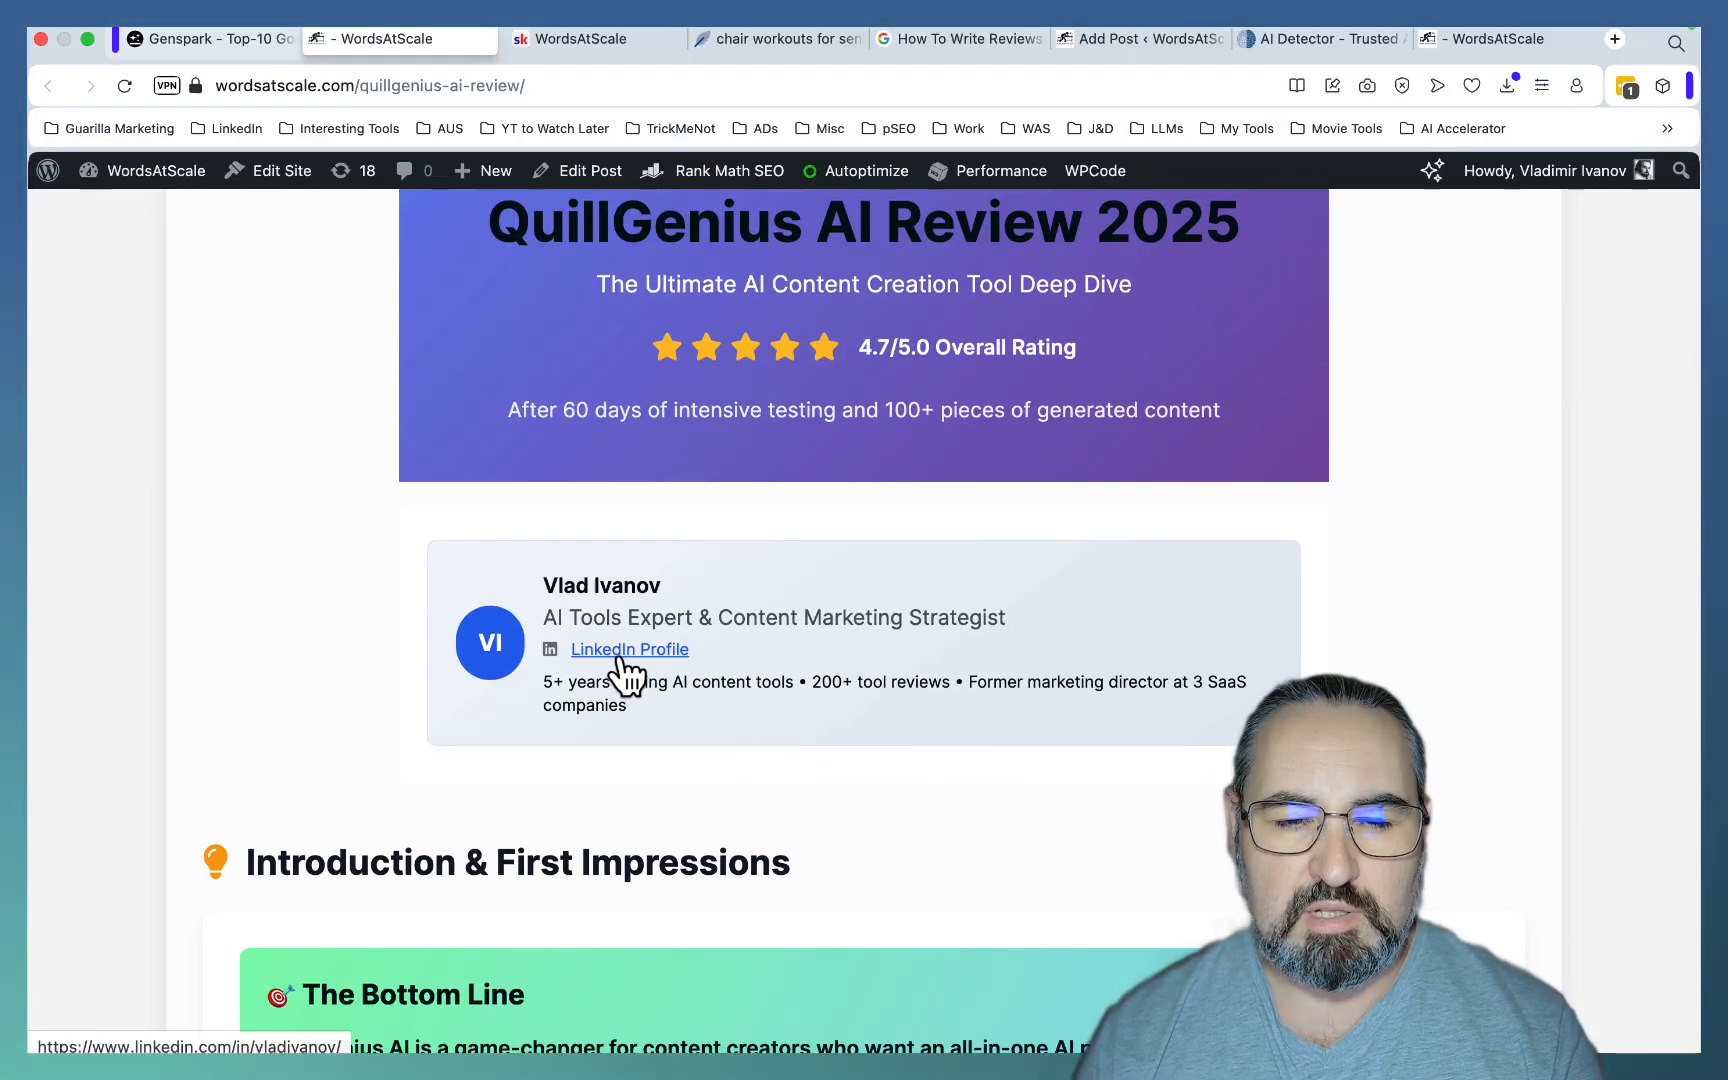
scroll(879, 672, down, 5)
scroll(880, 671, down, 5)
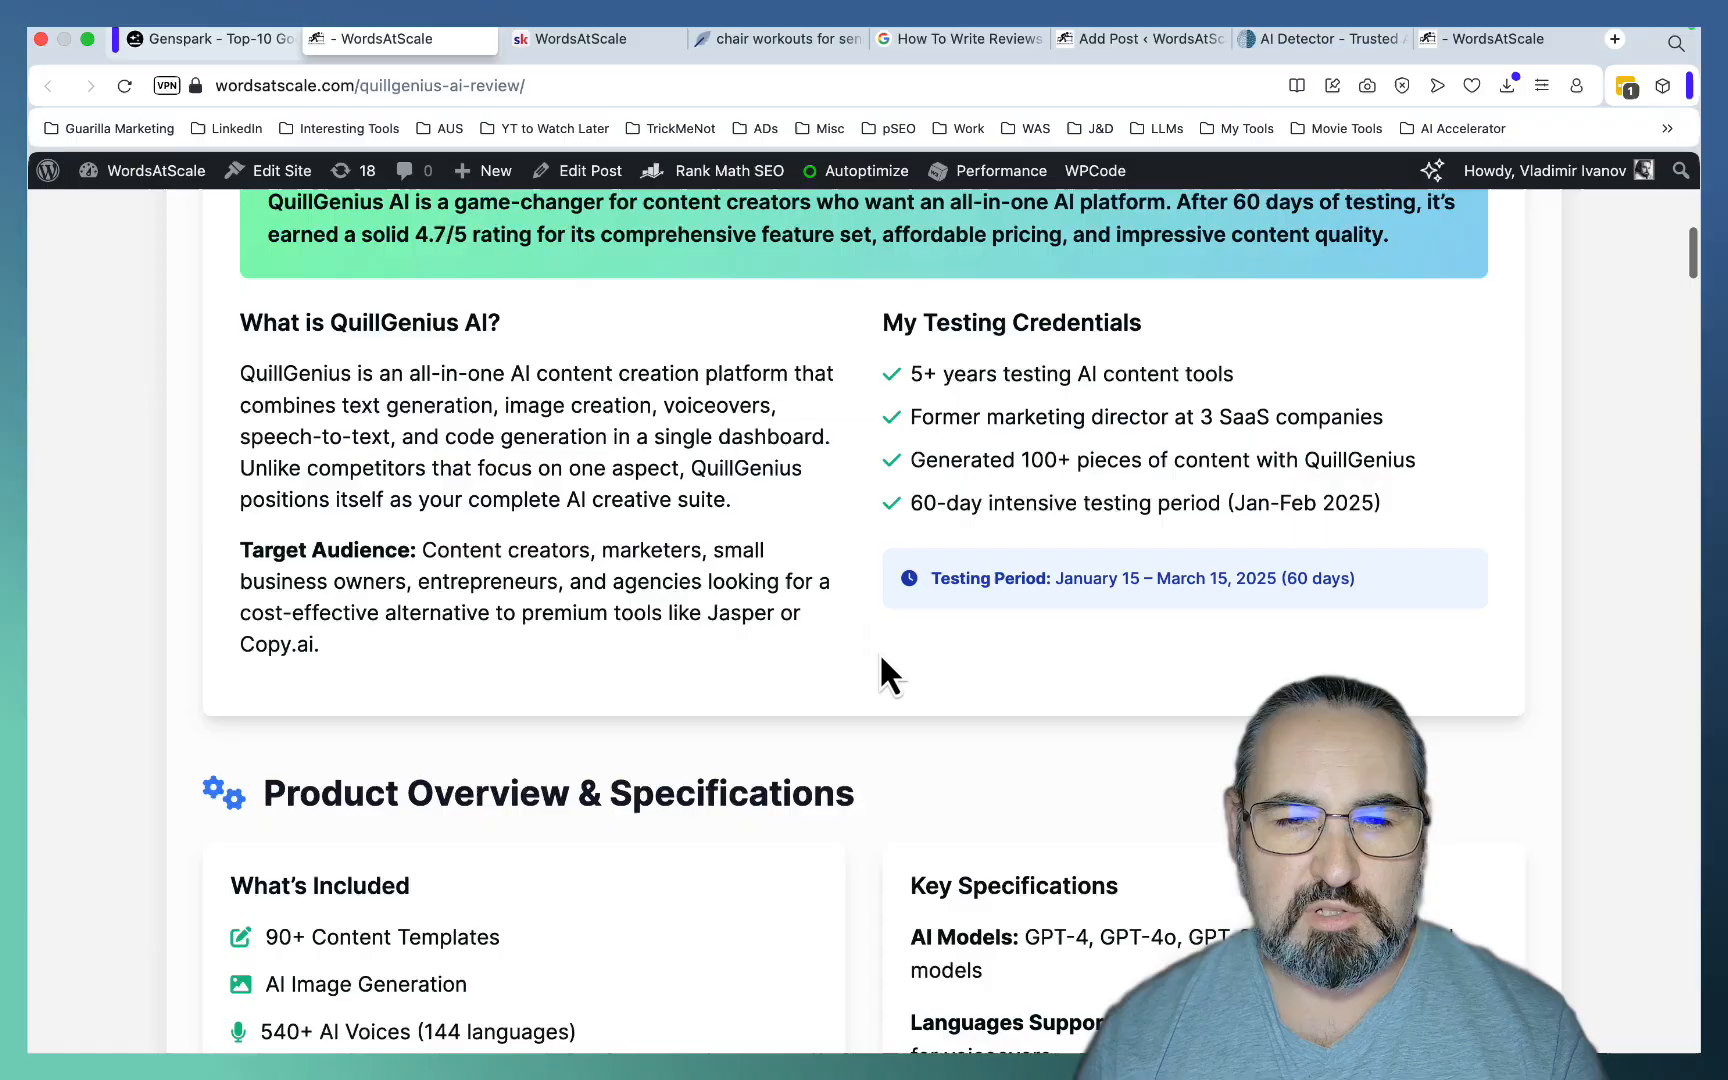
scroll(880, 671, down, 5)
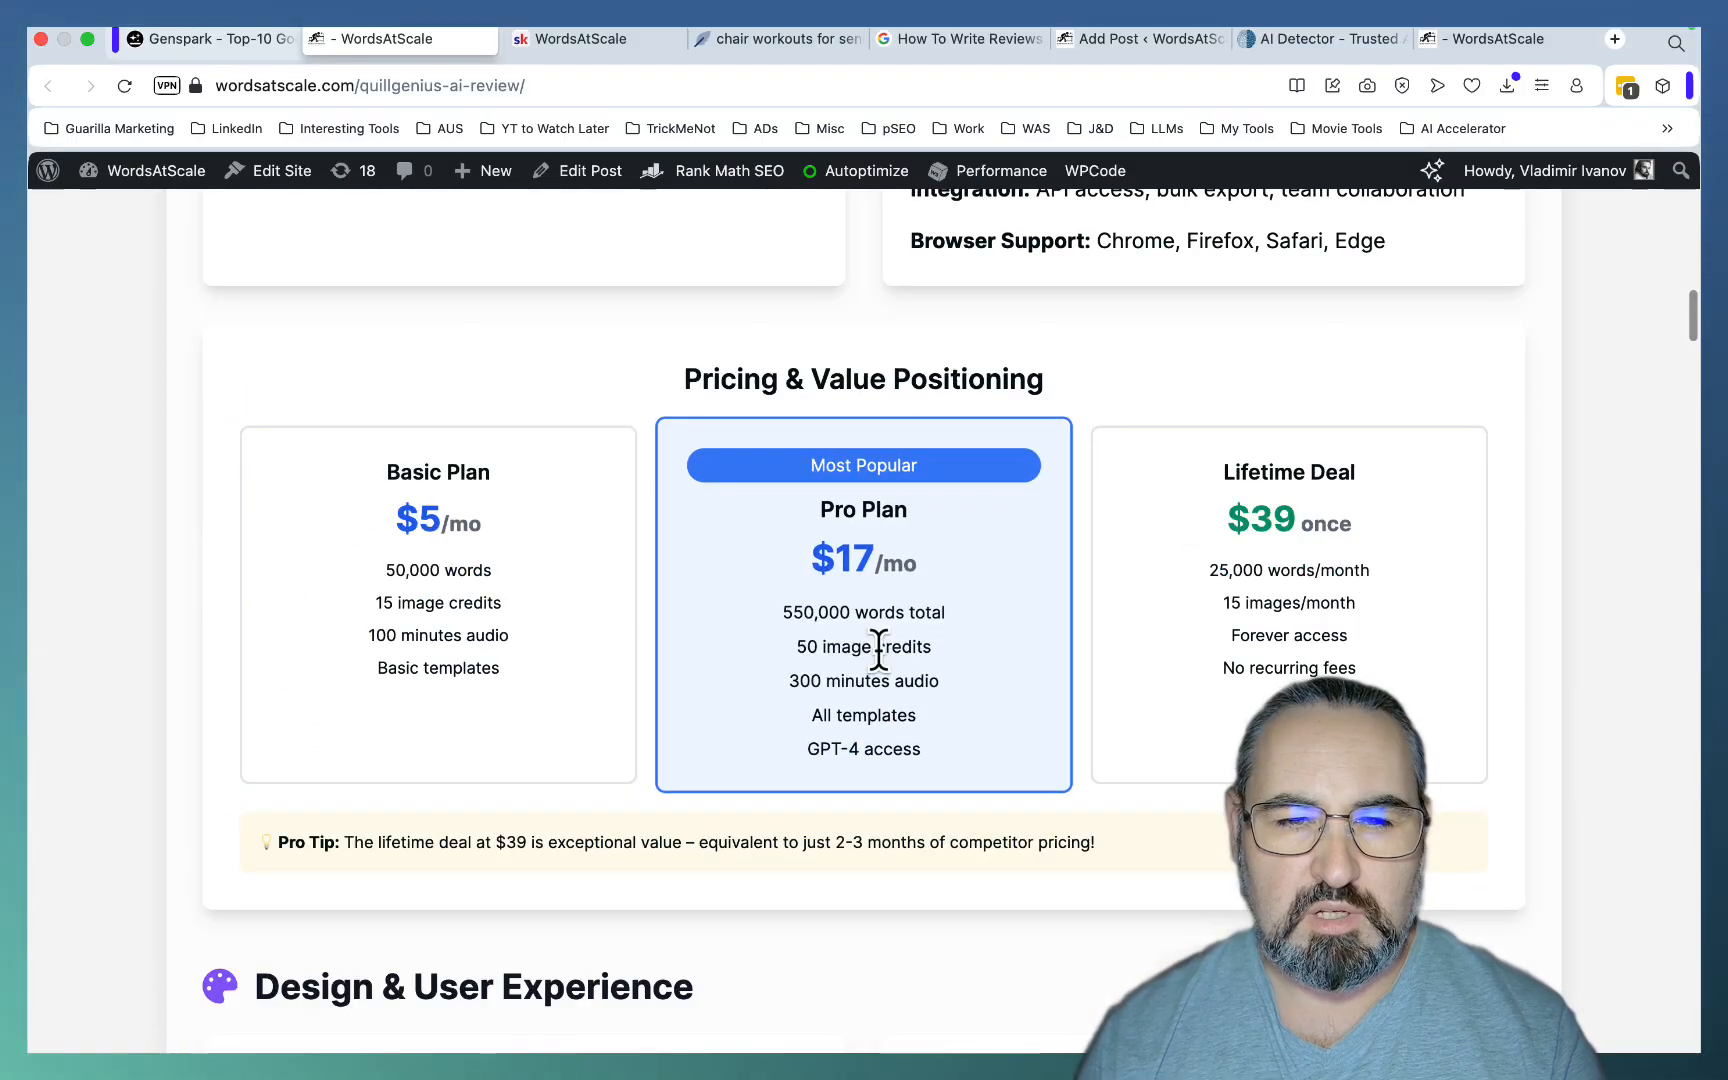
scroll(1156, 650, down, 5)
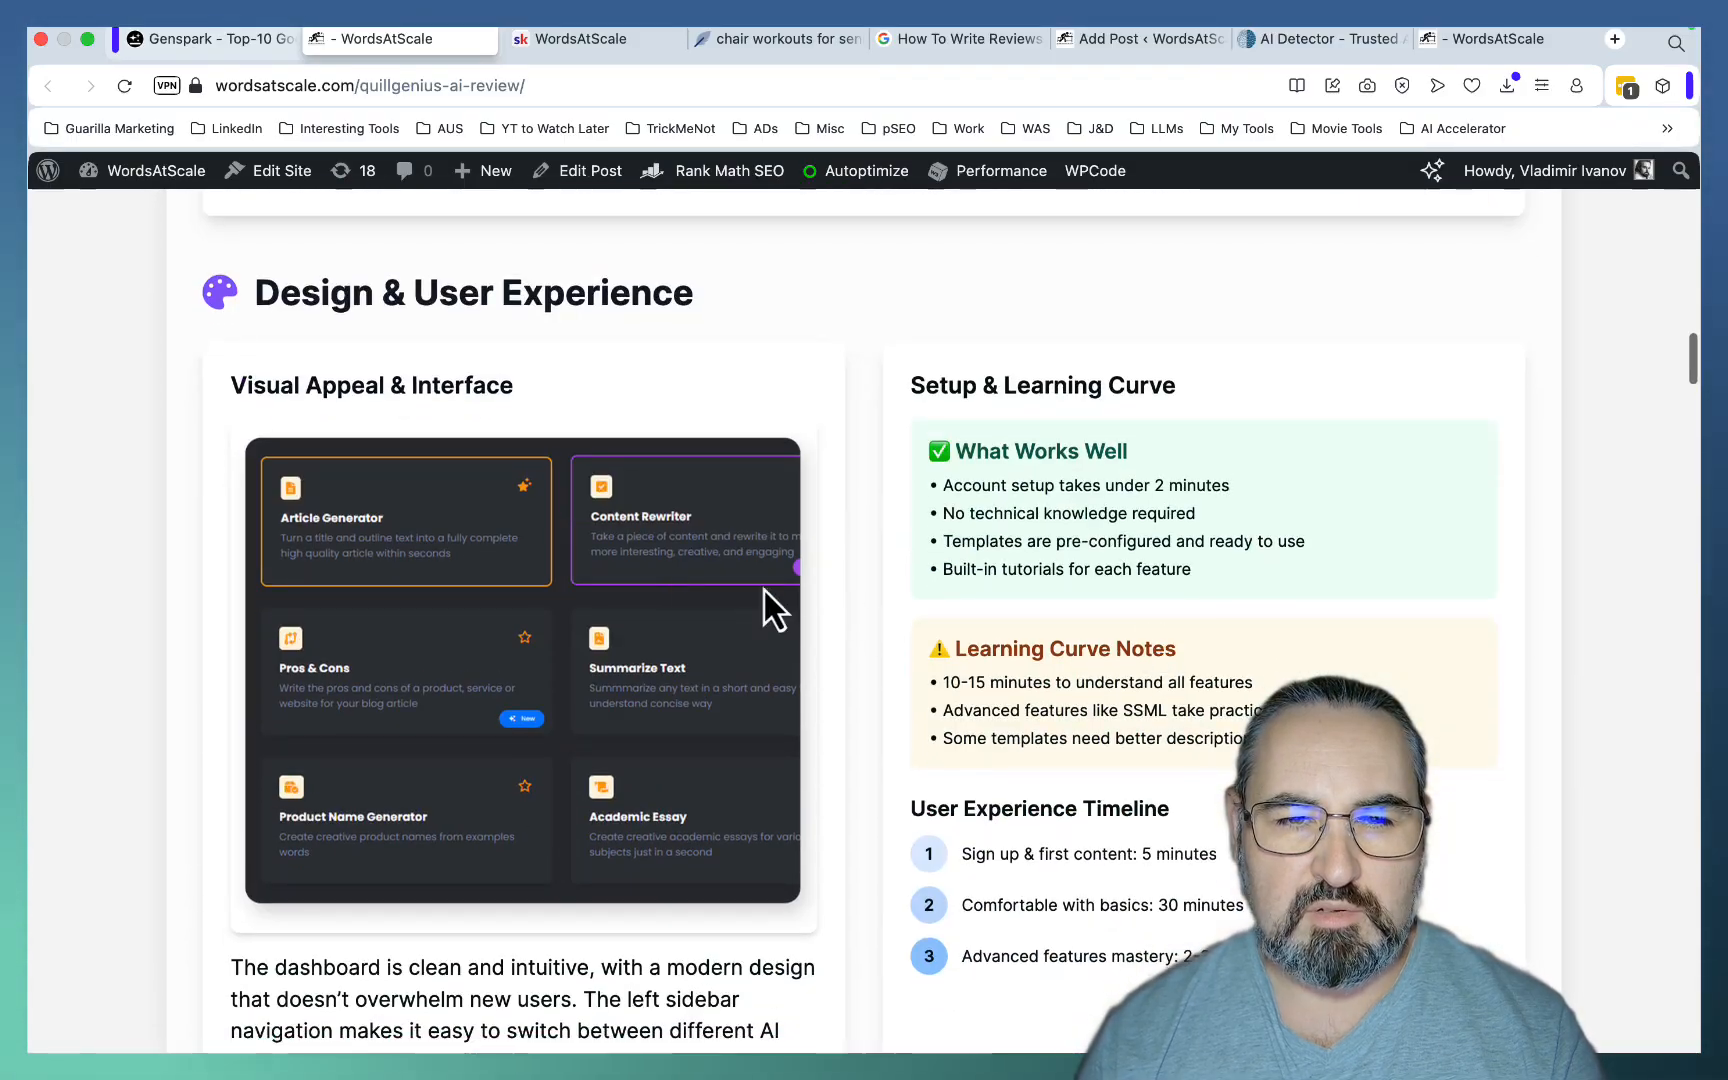
scroll(670, 583, down, 5)
scroll(669, 583, down, 5)
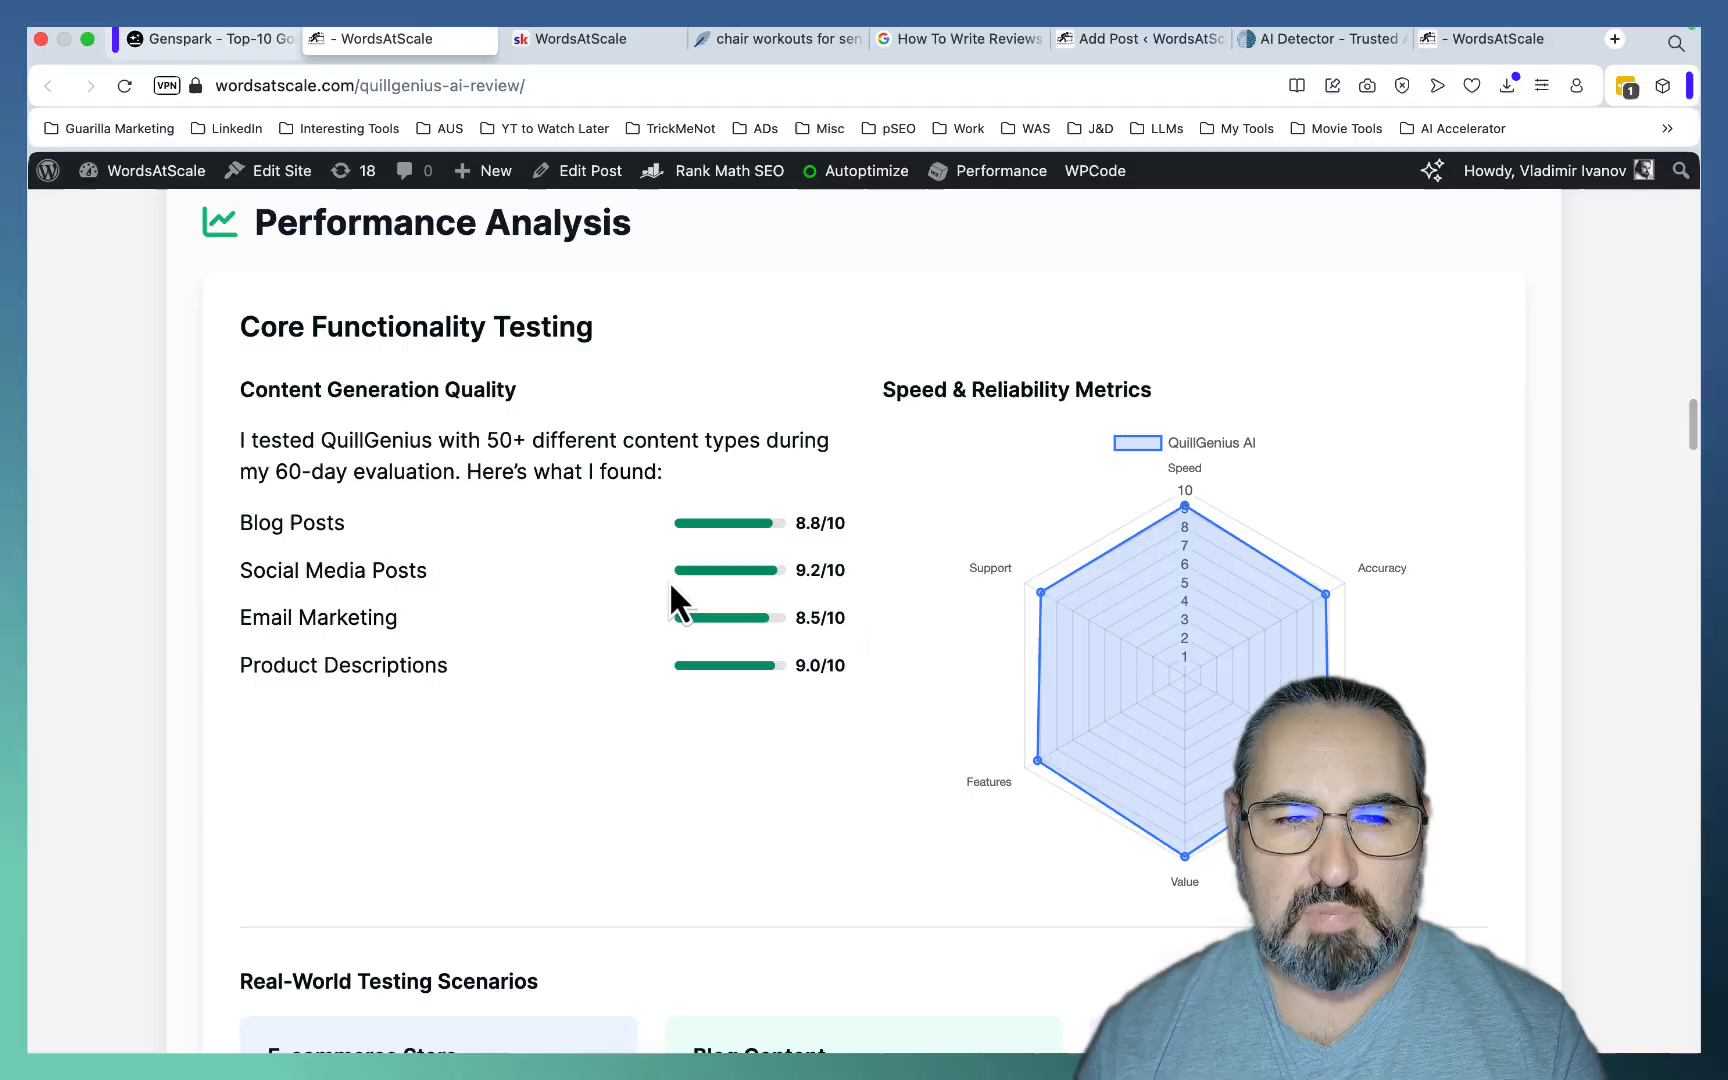
scroll(962, 600, down, 5)
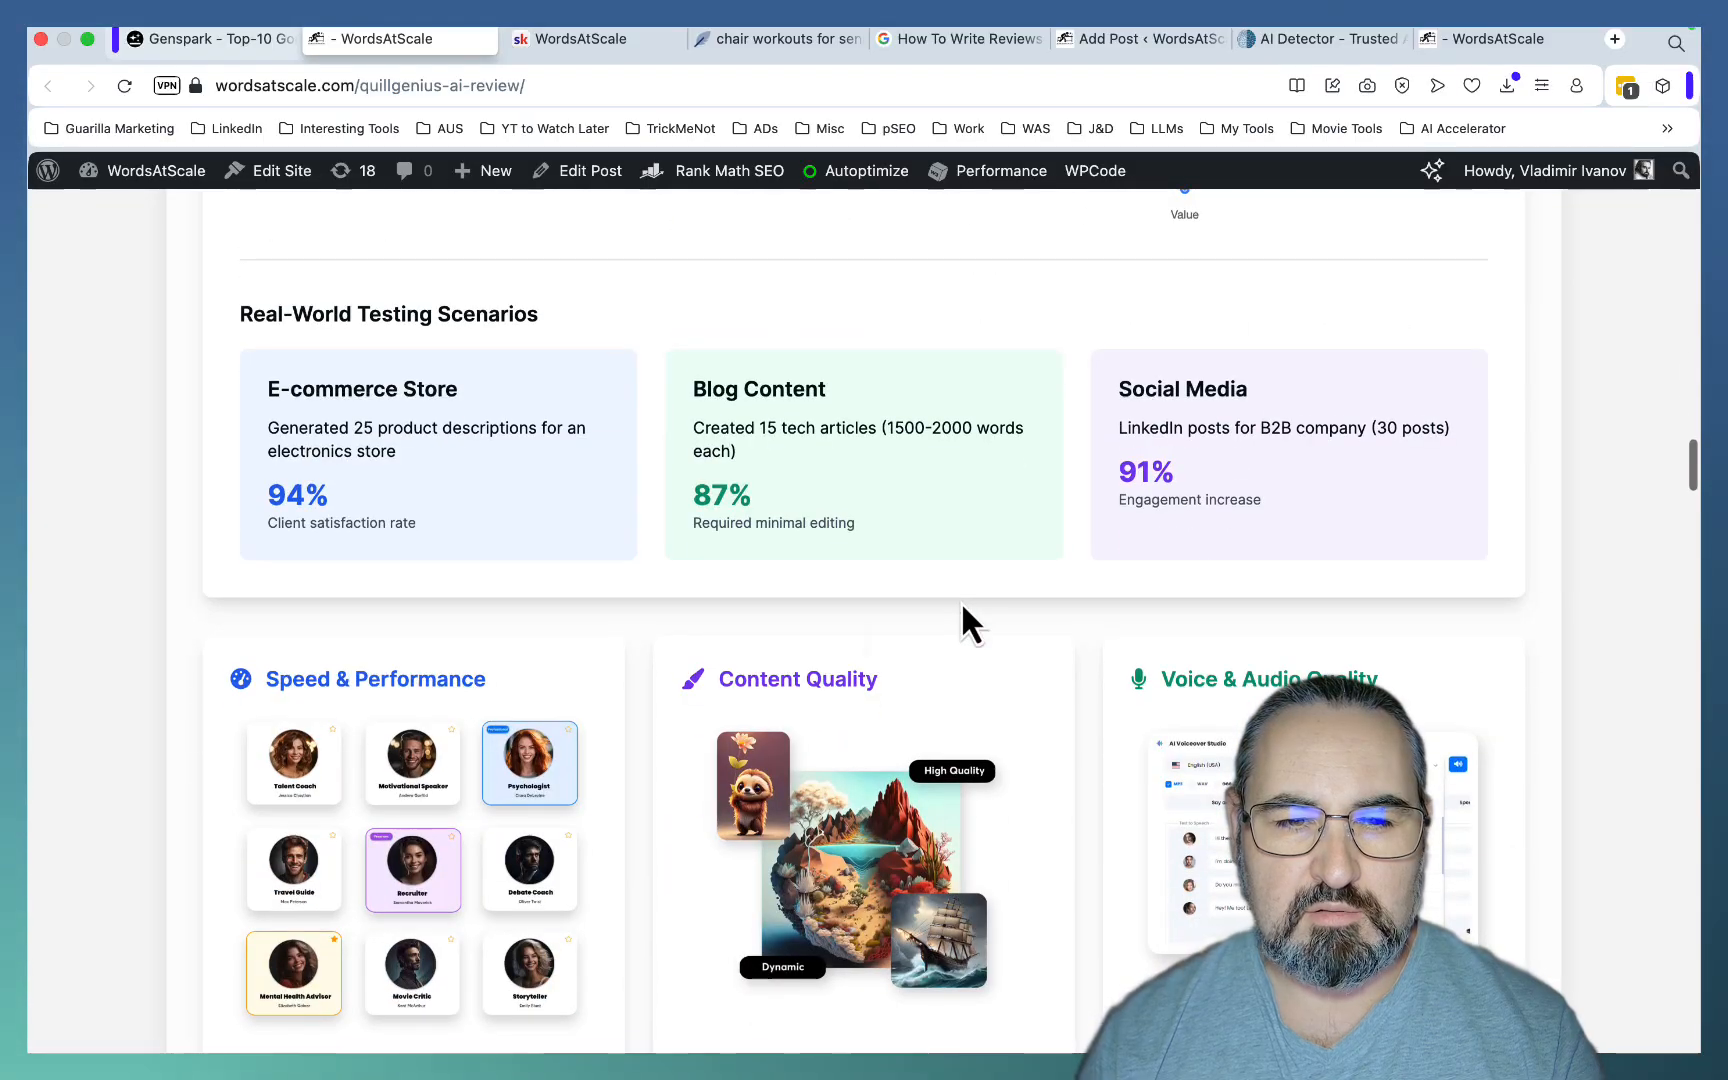
scroll(962, 600, down, 5)
scroll(961, 601, down, 4)
scroll(962, 602, down, 5)
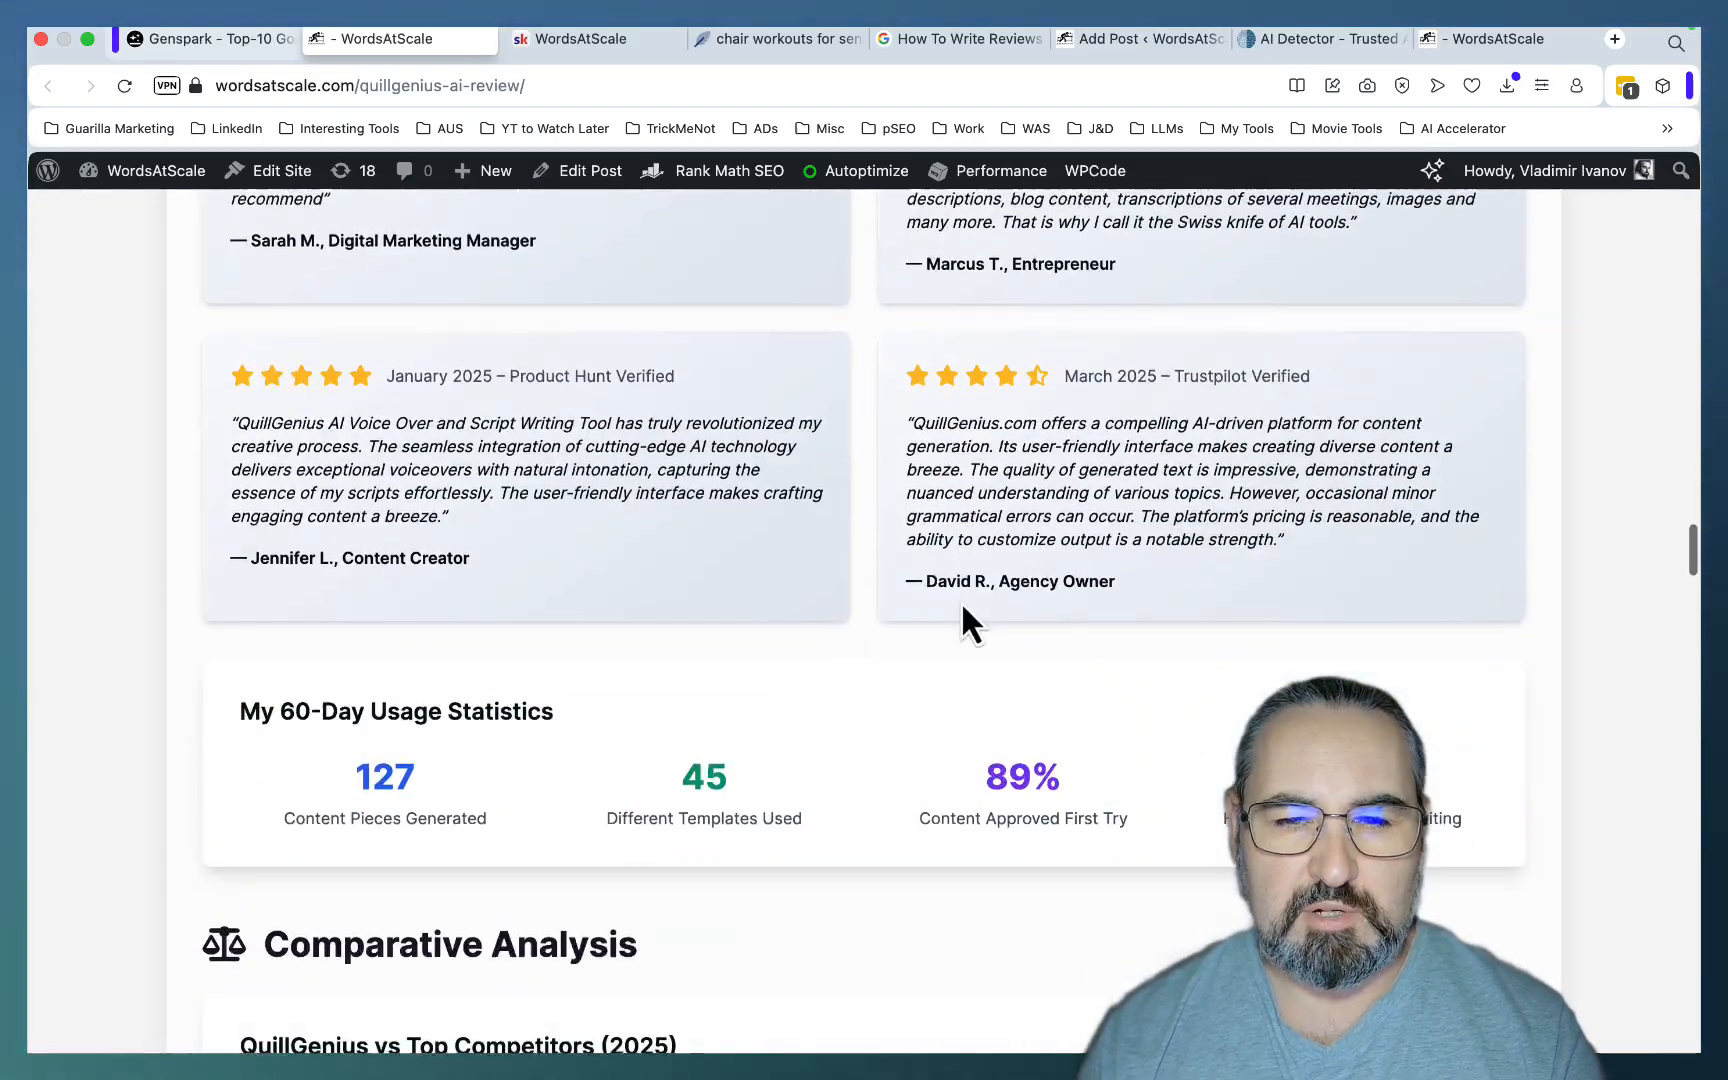
scroll(962, 601, down, 4)
scroll(962, 601, down, 3)
scroll(961, 601, down, 3)
scroll(961, 601, down, 2)
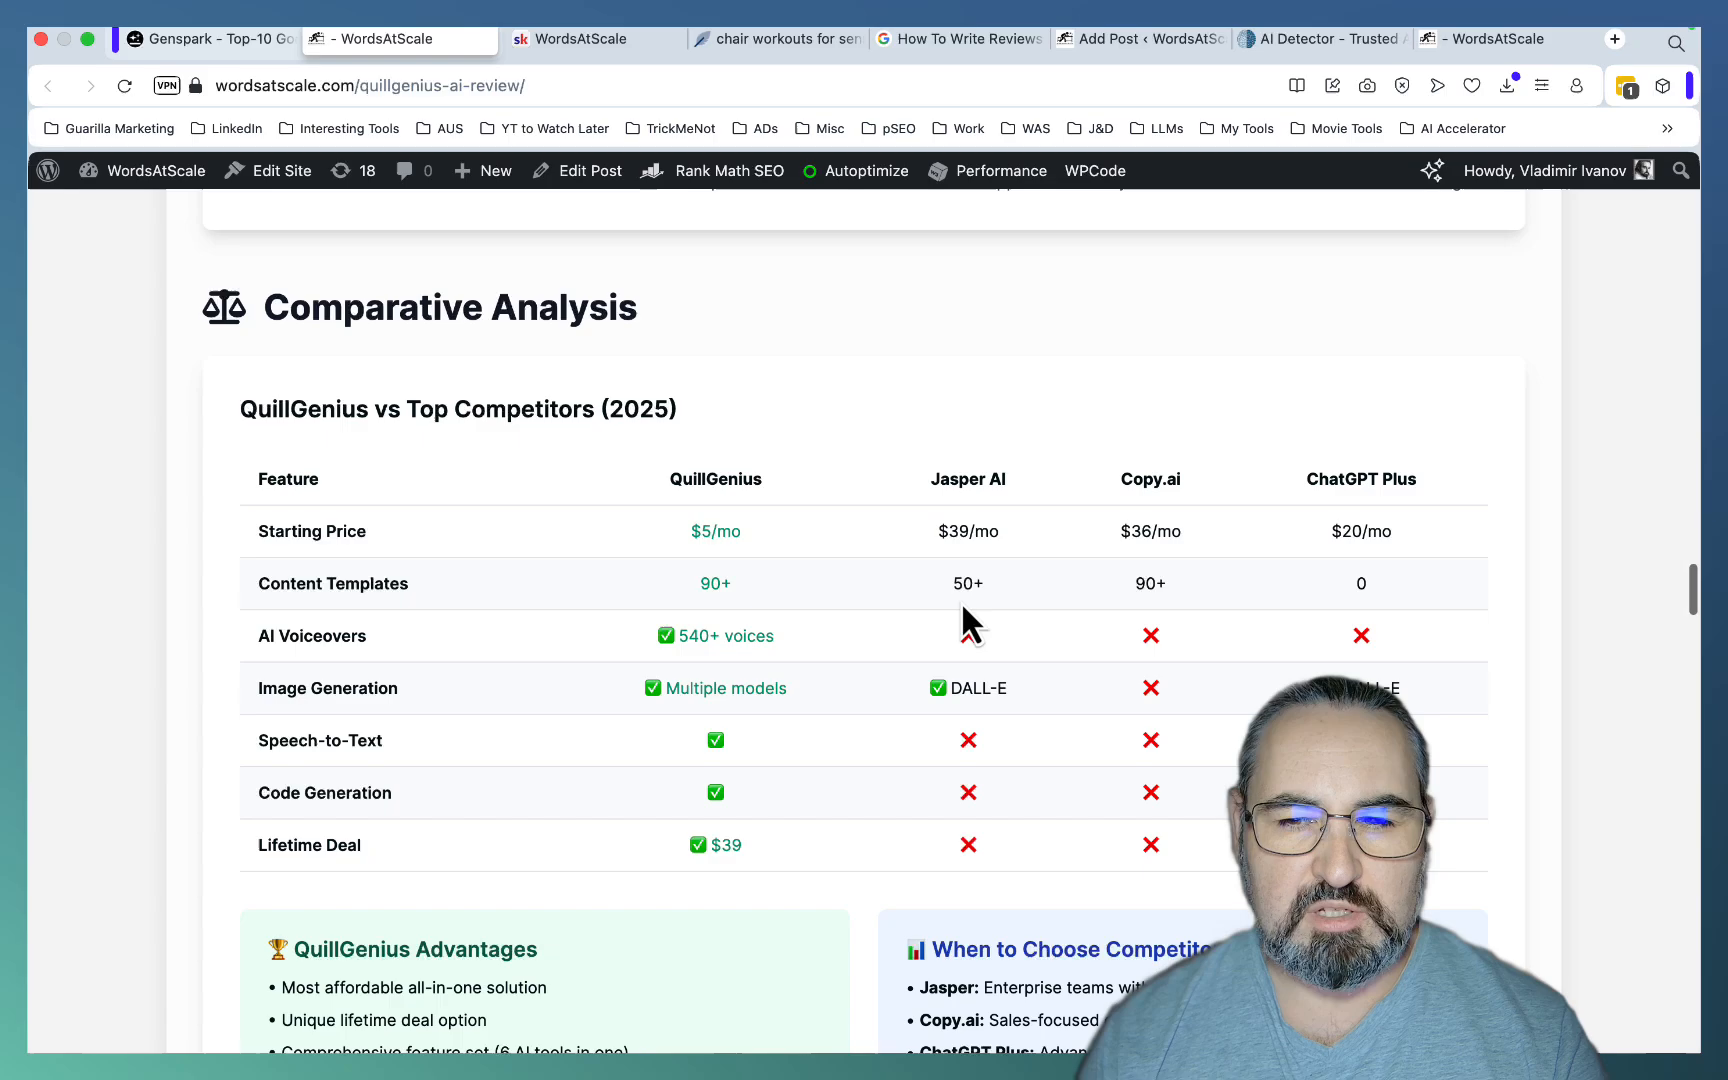
scroll(961, 601, down, 4)
scroll(961, 601, down, 5)
scroll(961, 601, down, 1)
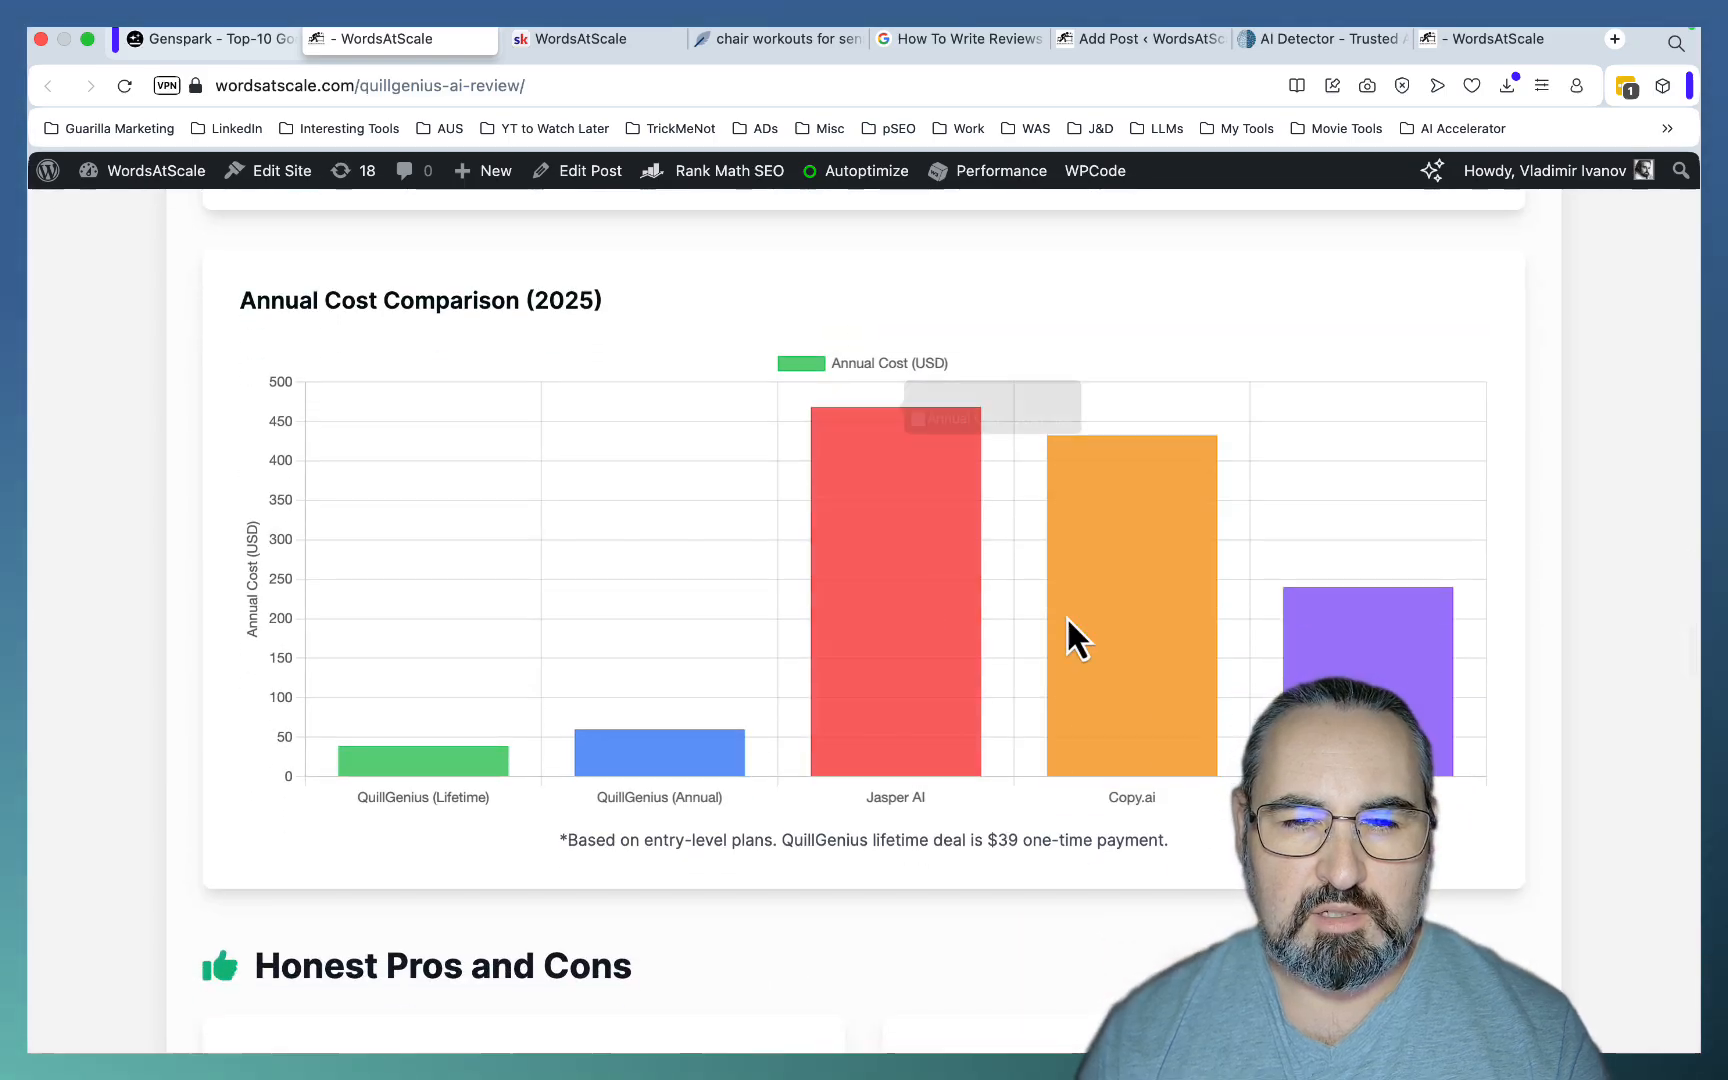
scroll(1080, 615, down, 5)
scroll(1081, 616, down, 2)
scroll(1081, 616, down, 1)
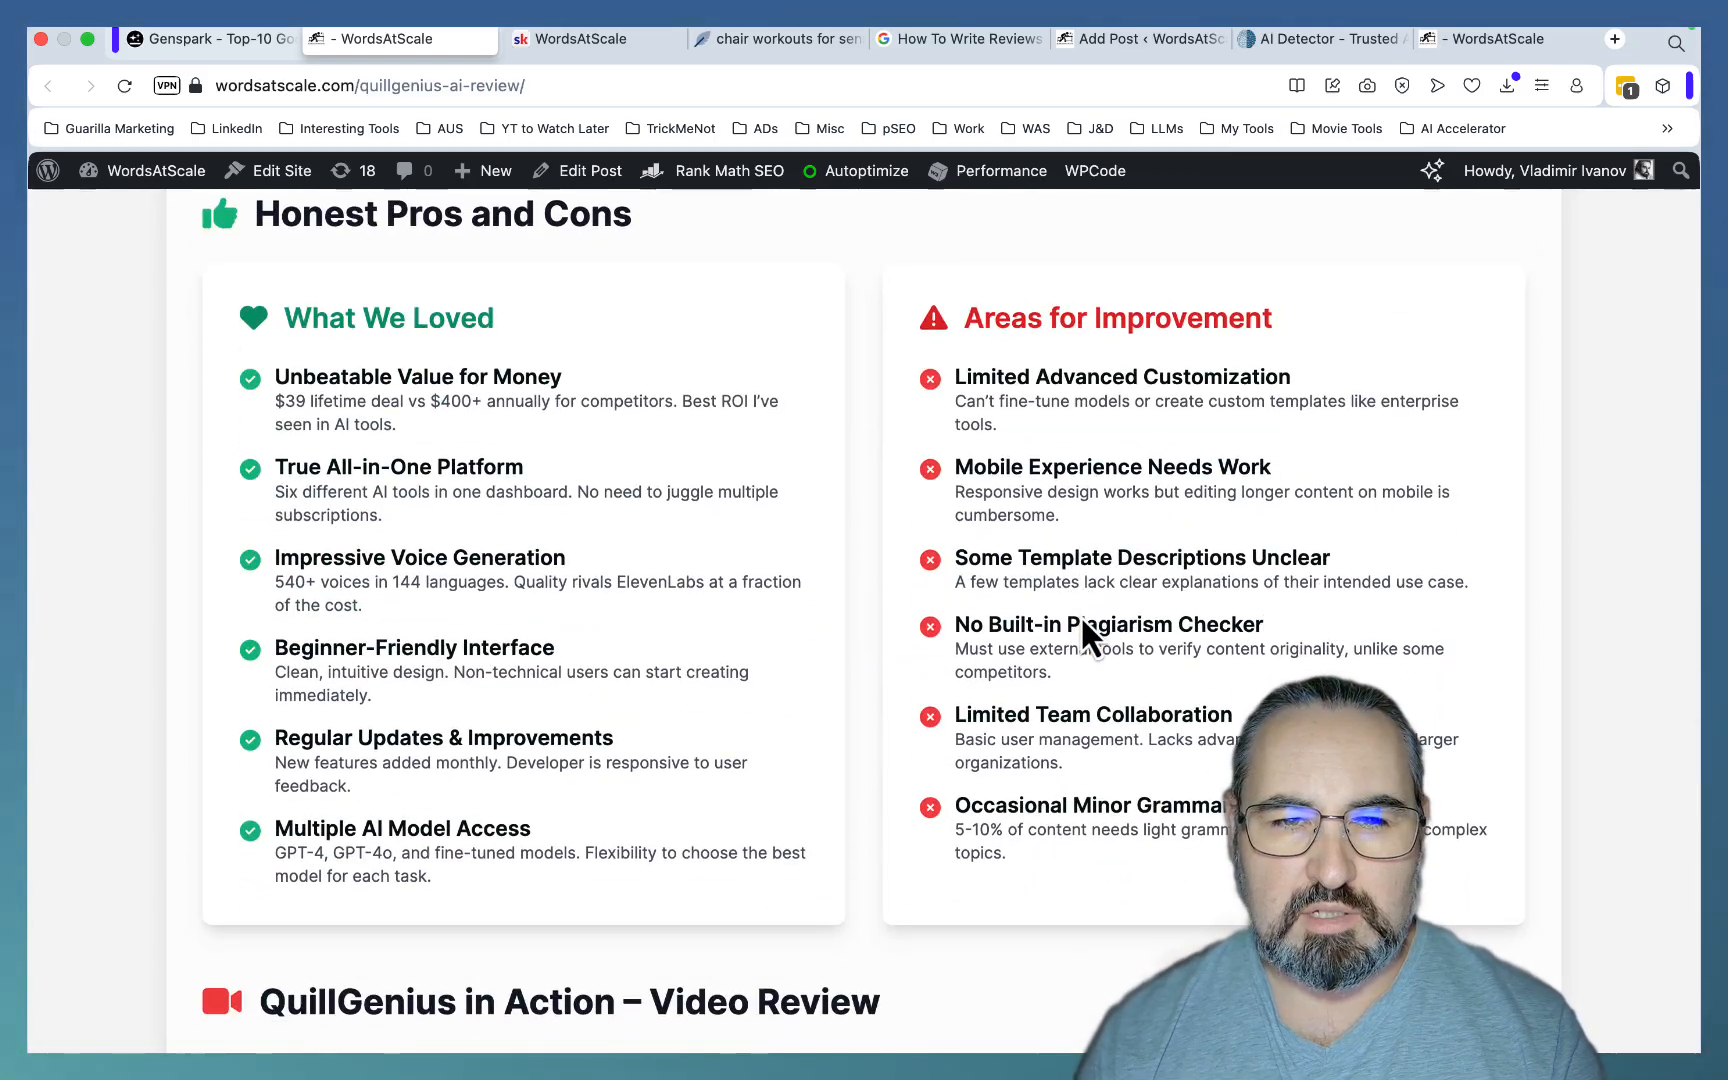
scroll(1080, 616, down, 4)
scroll(1080, 616, down, 2)
scroll(1080, 619, down, 8)
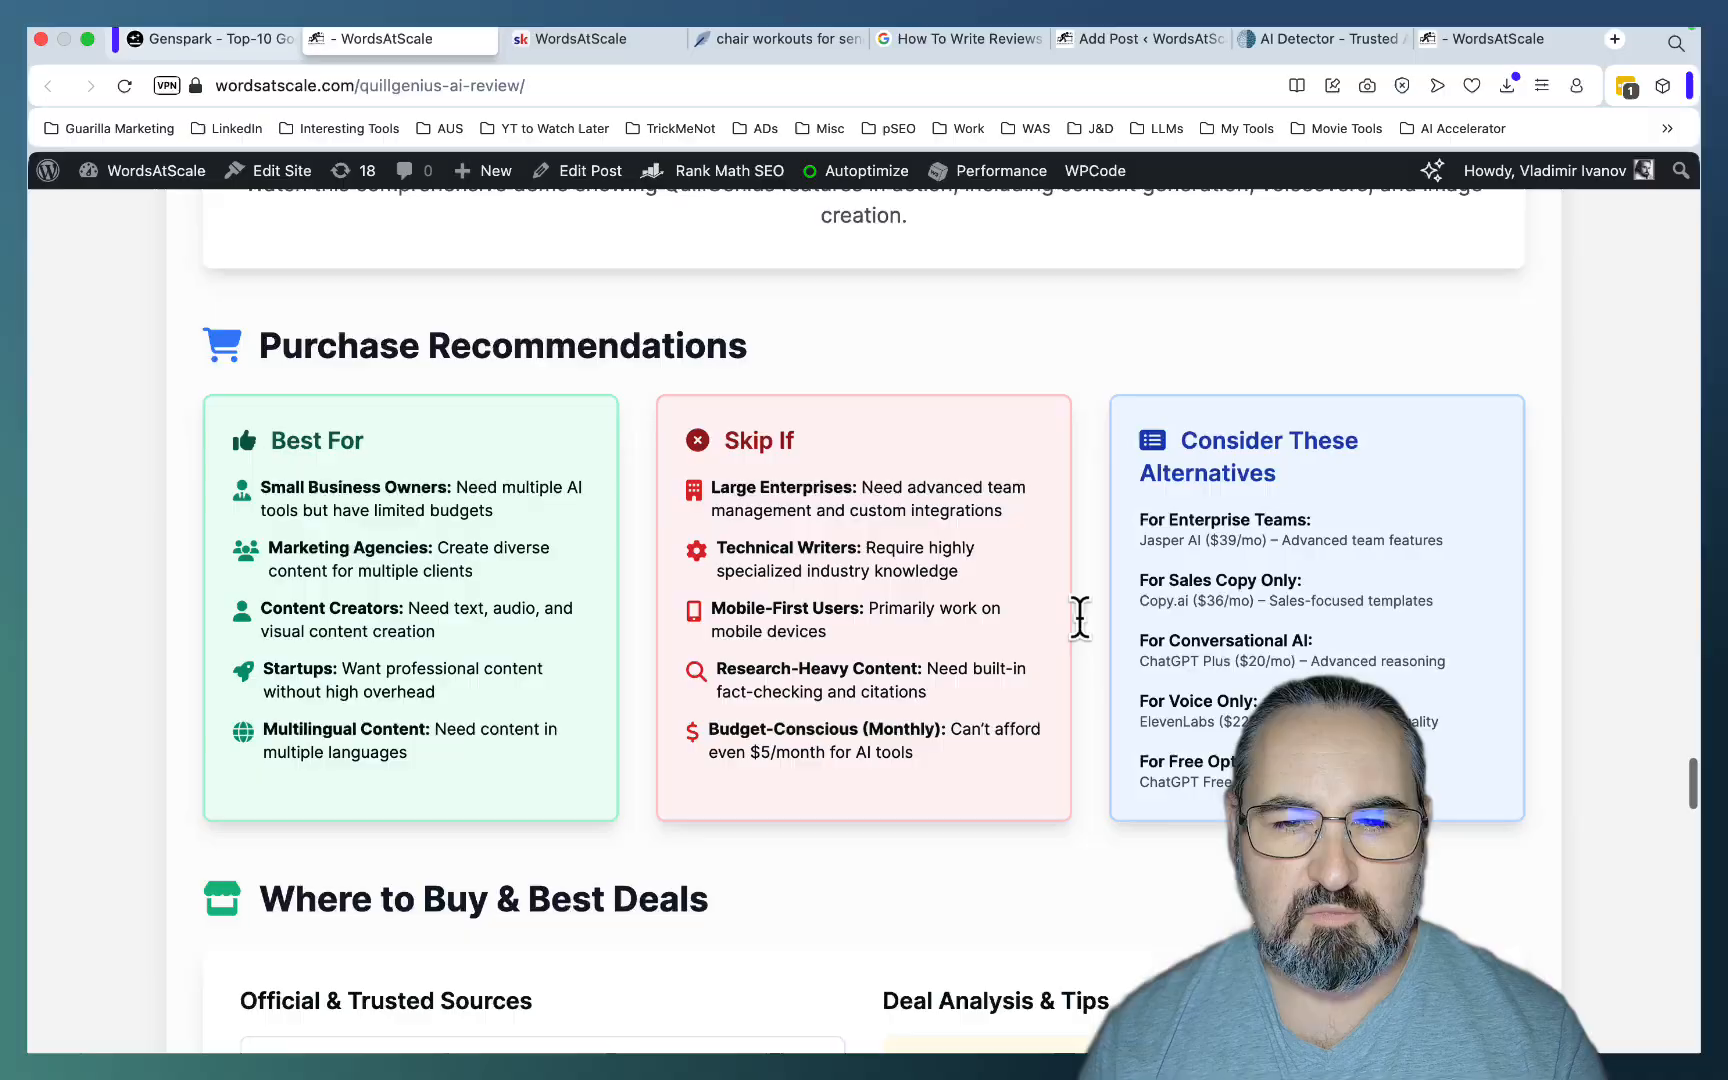
scroll(1080, 620, down, 2)
scroll(1080, 620, up, 1)
scroll(1080, 620, down, 4)
scroll(1081, 625, down, 5)
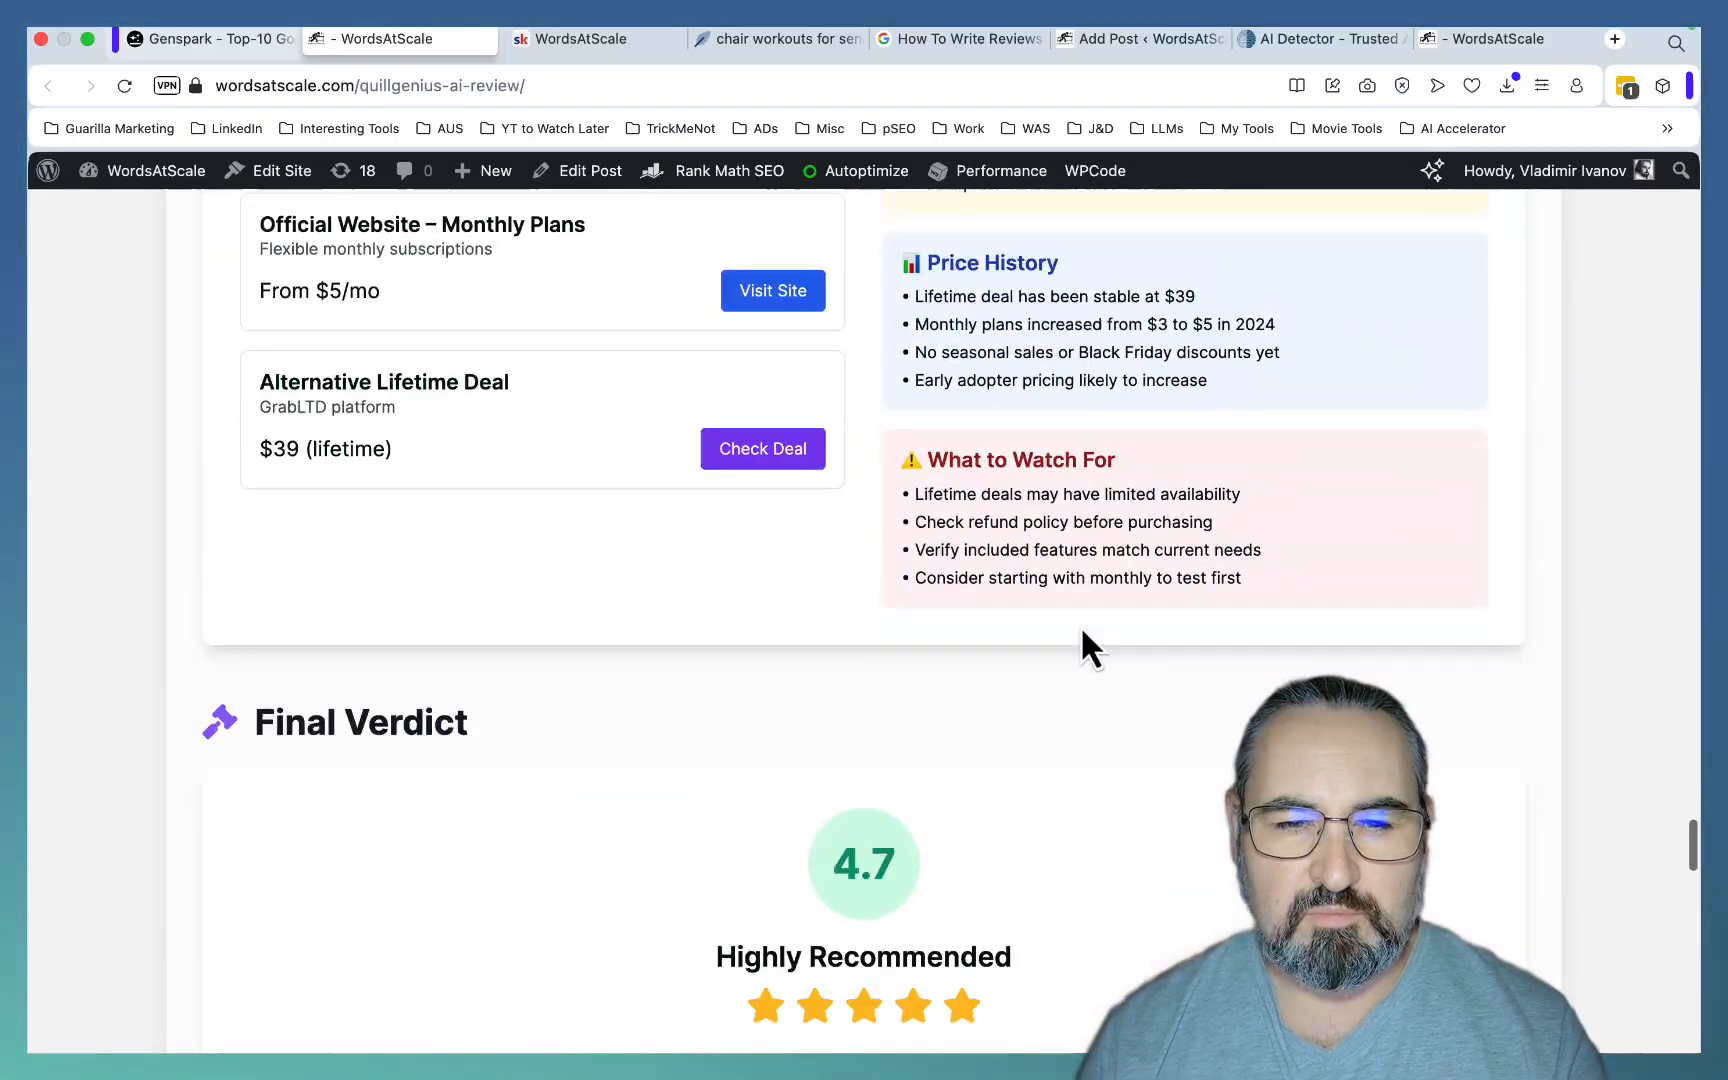
scroll(1080, 626, down, 4)
scroll(1081, 625, down, 6)
scroll(1080, 625, down, 5)
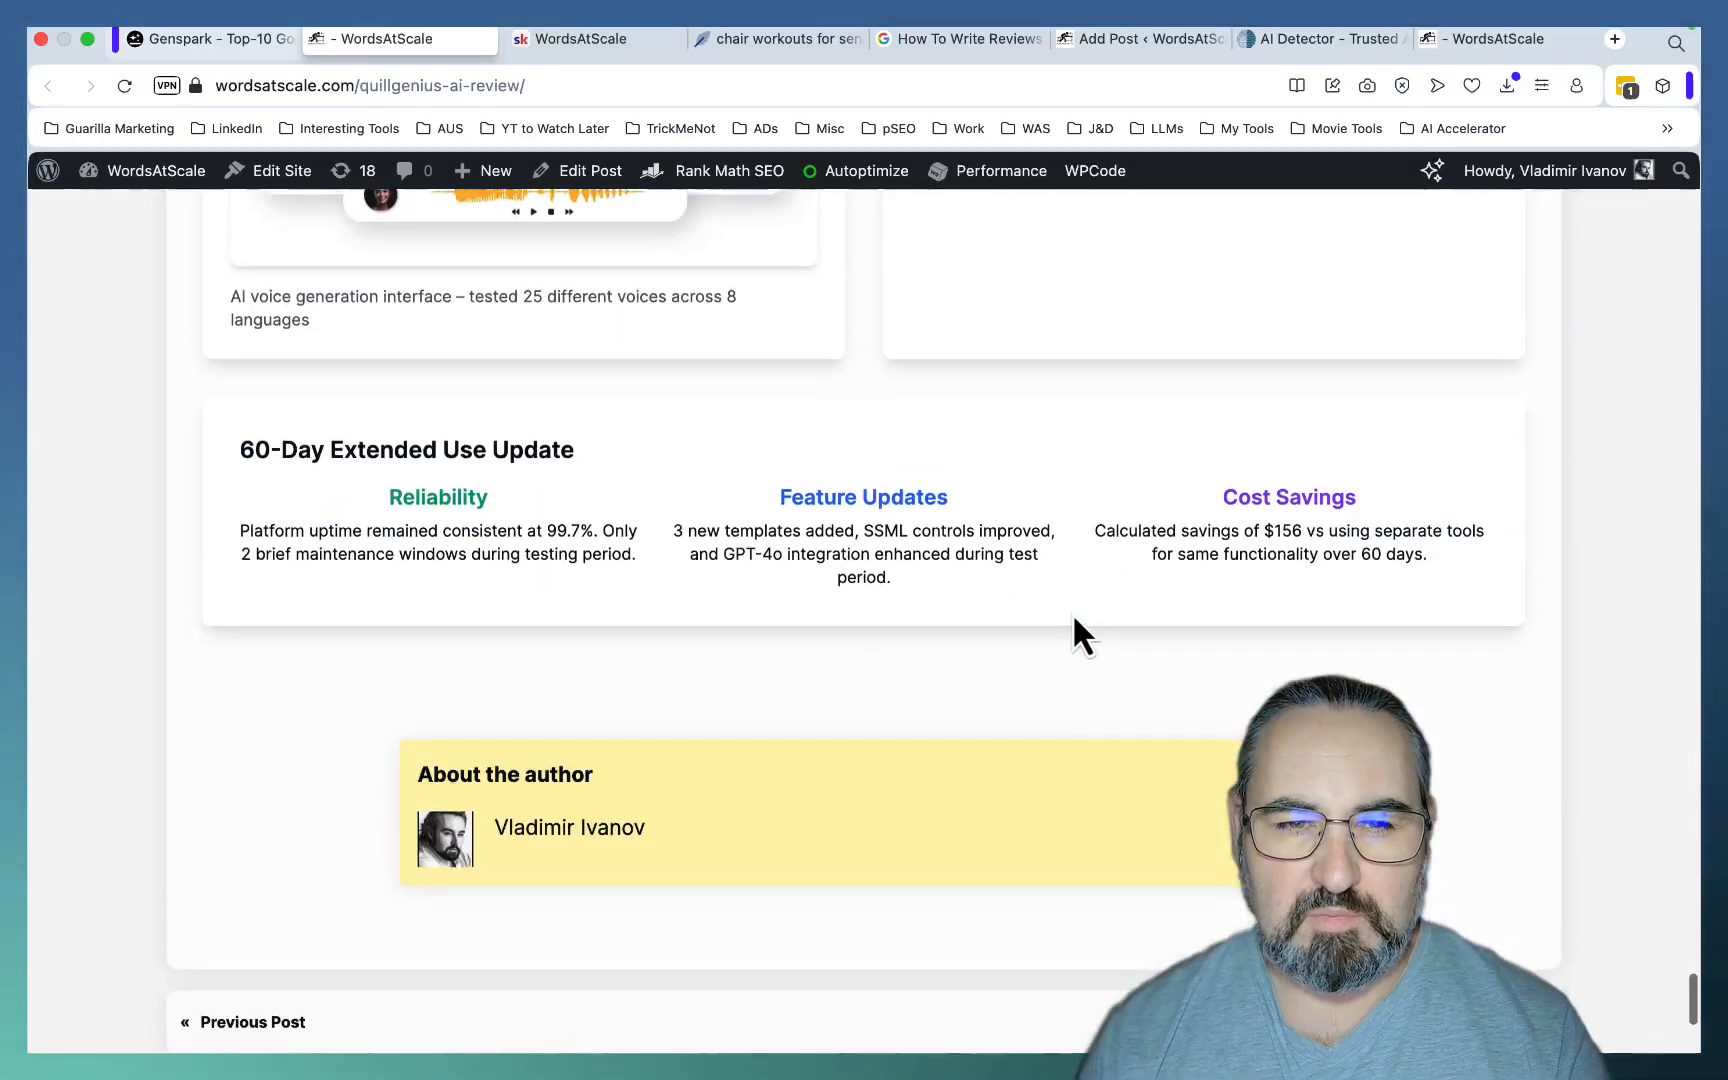
scroll(1072, 612, up, 8)
scroll(1073, 612, up, 10)
scroll(550, 359, up, 10)
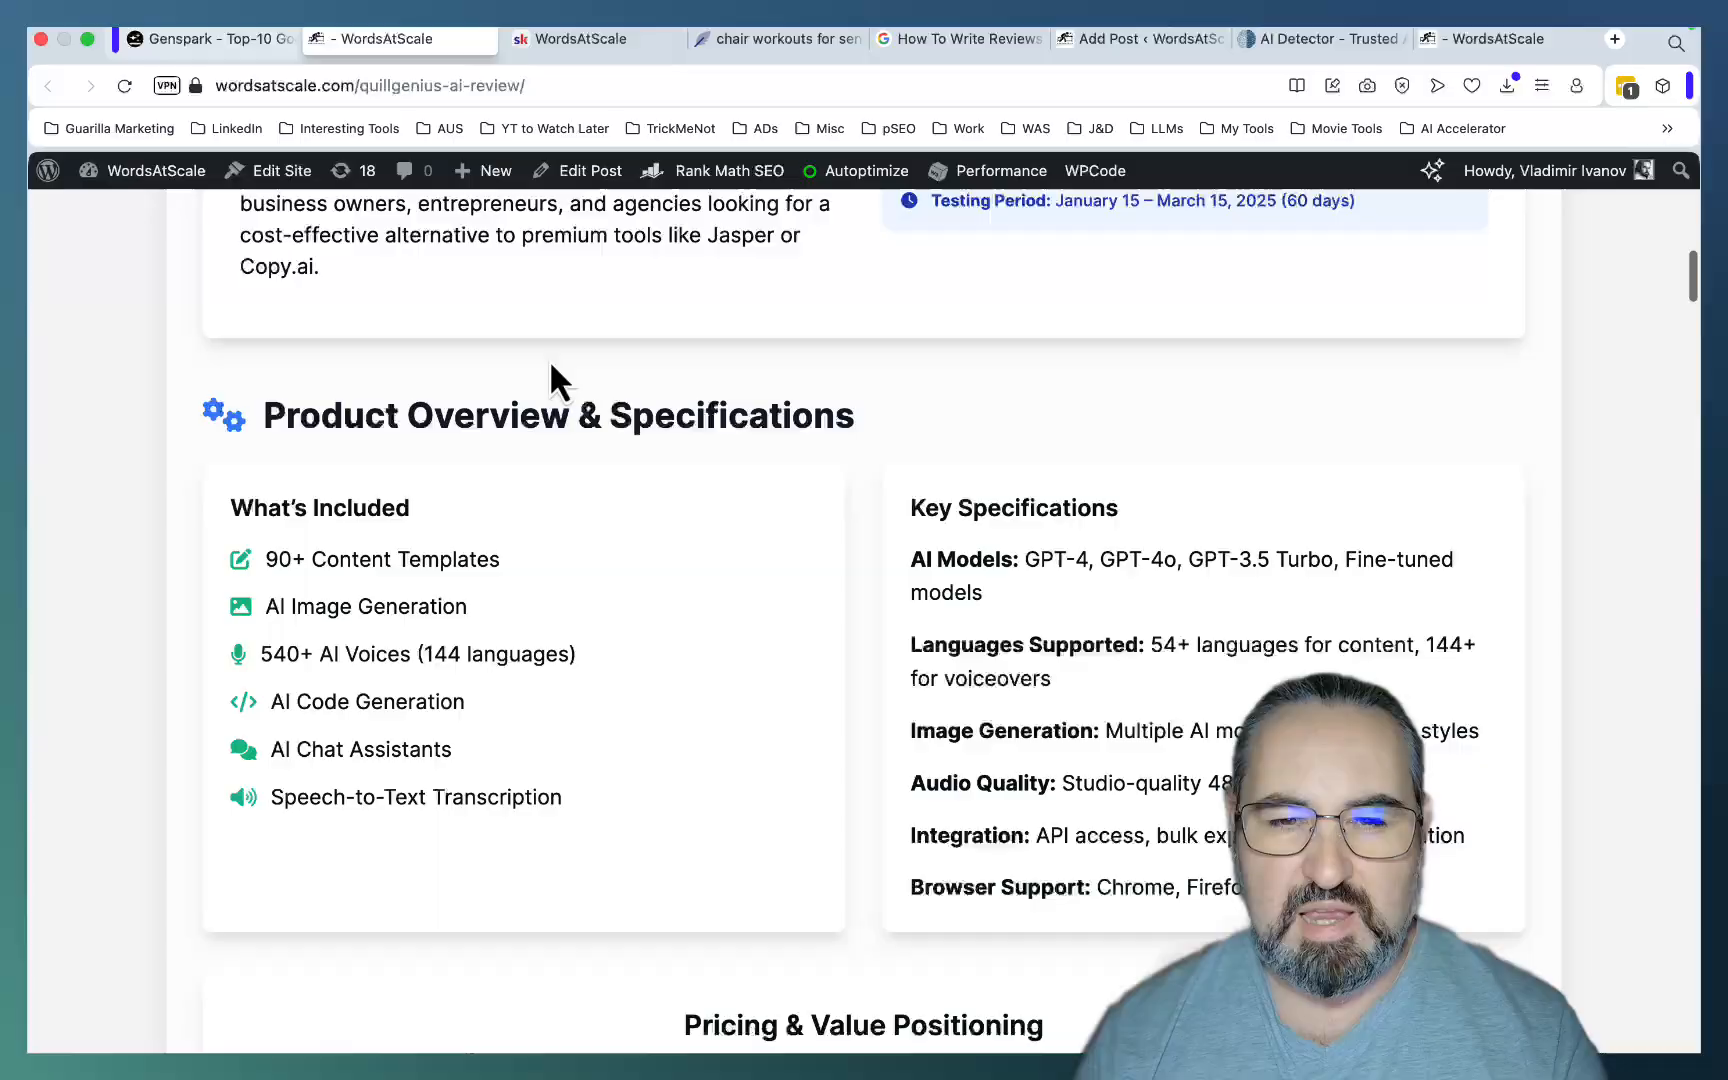
scroll(549, 359, up, 8)
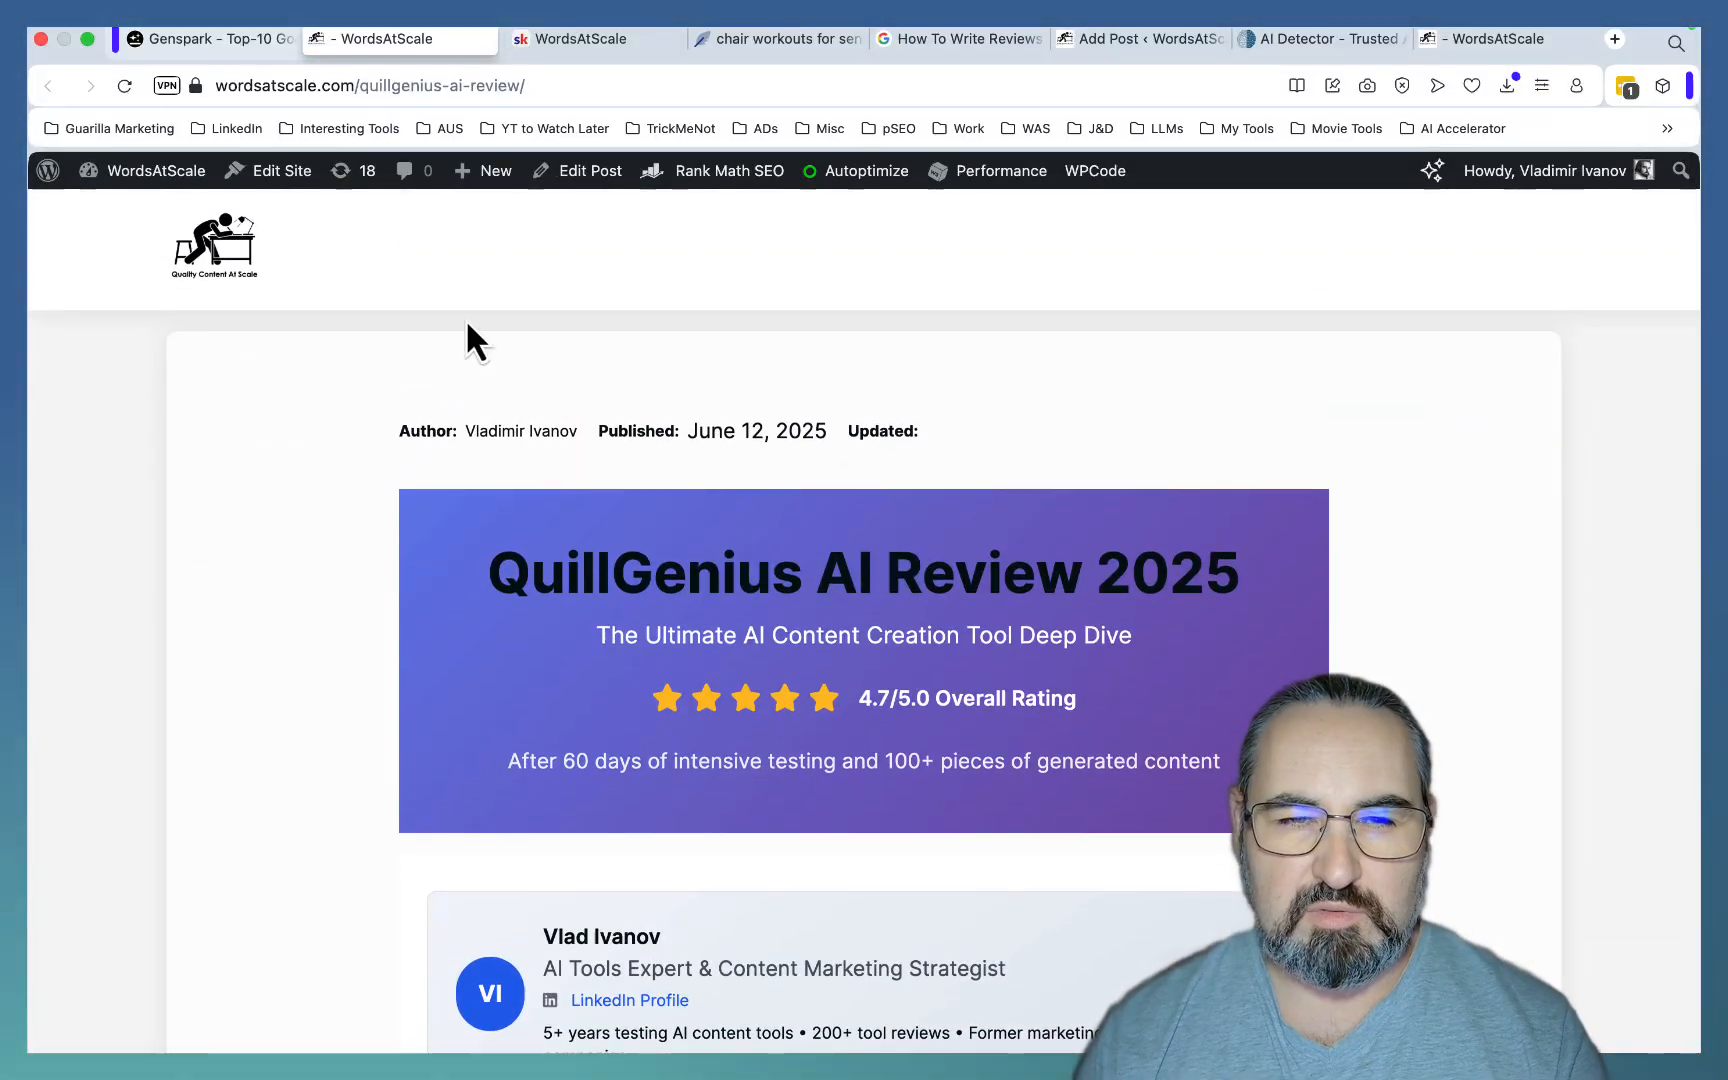
Open the WordsAtScale Dreamwriter review from the rankings, view it, and return to Genspark.
click(219, 34)
scroll(793, 406, down, 5)
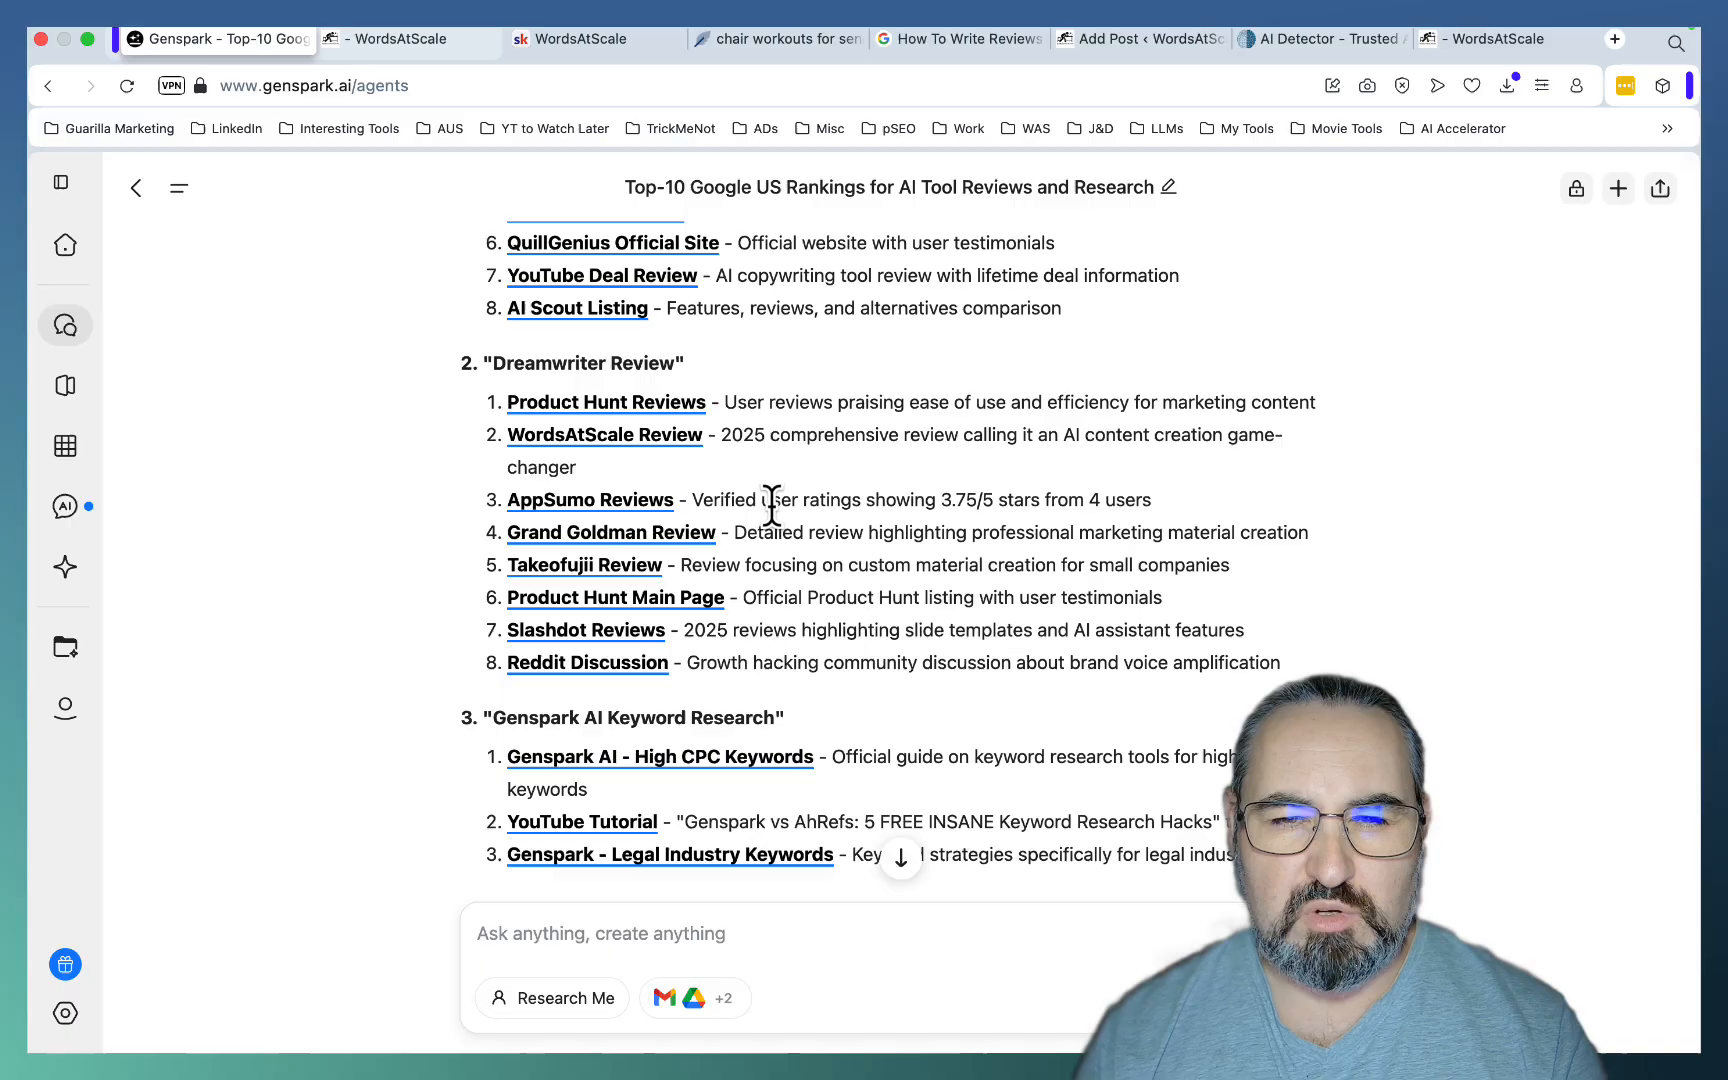
click(606, 434)
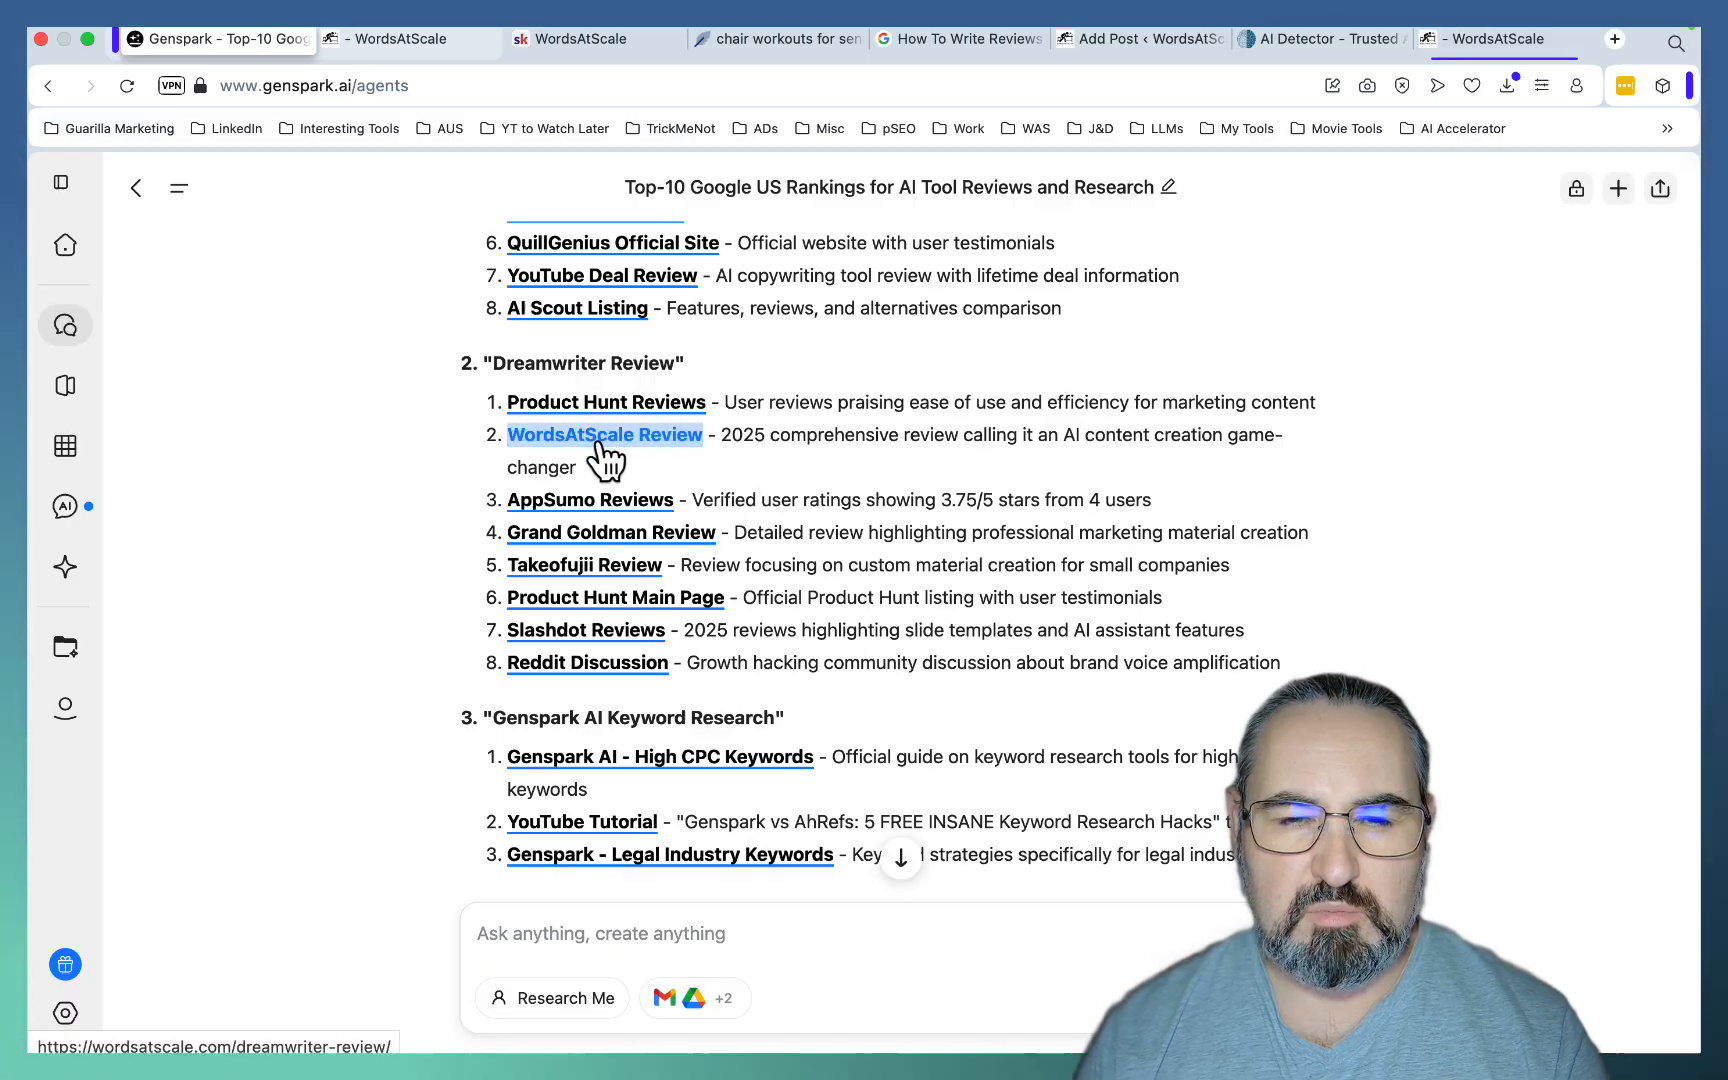
click(551, 453)
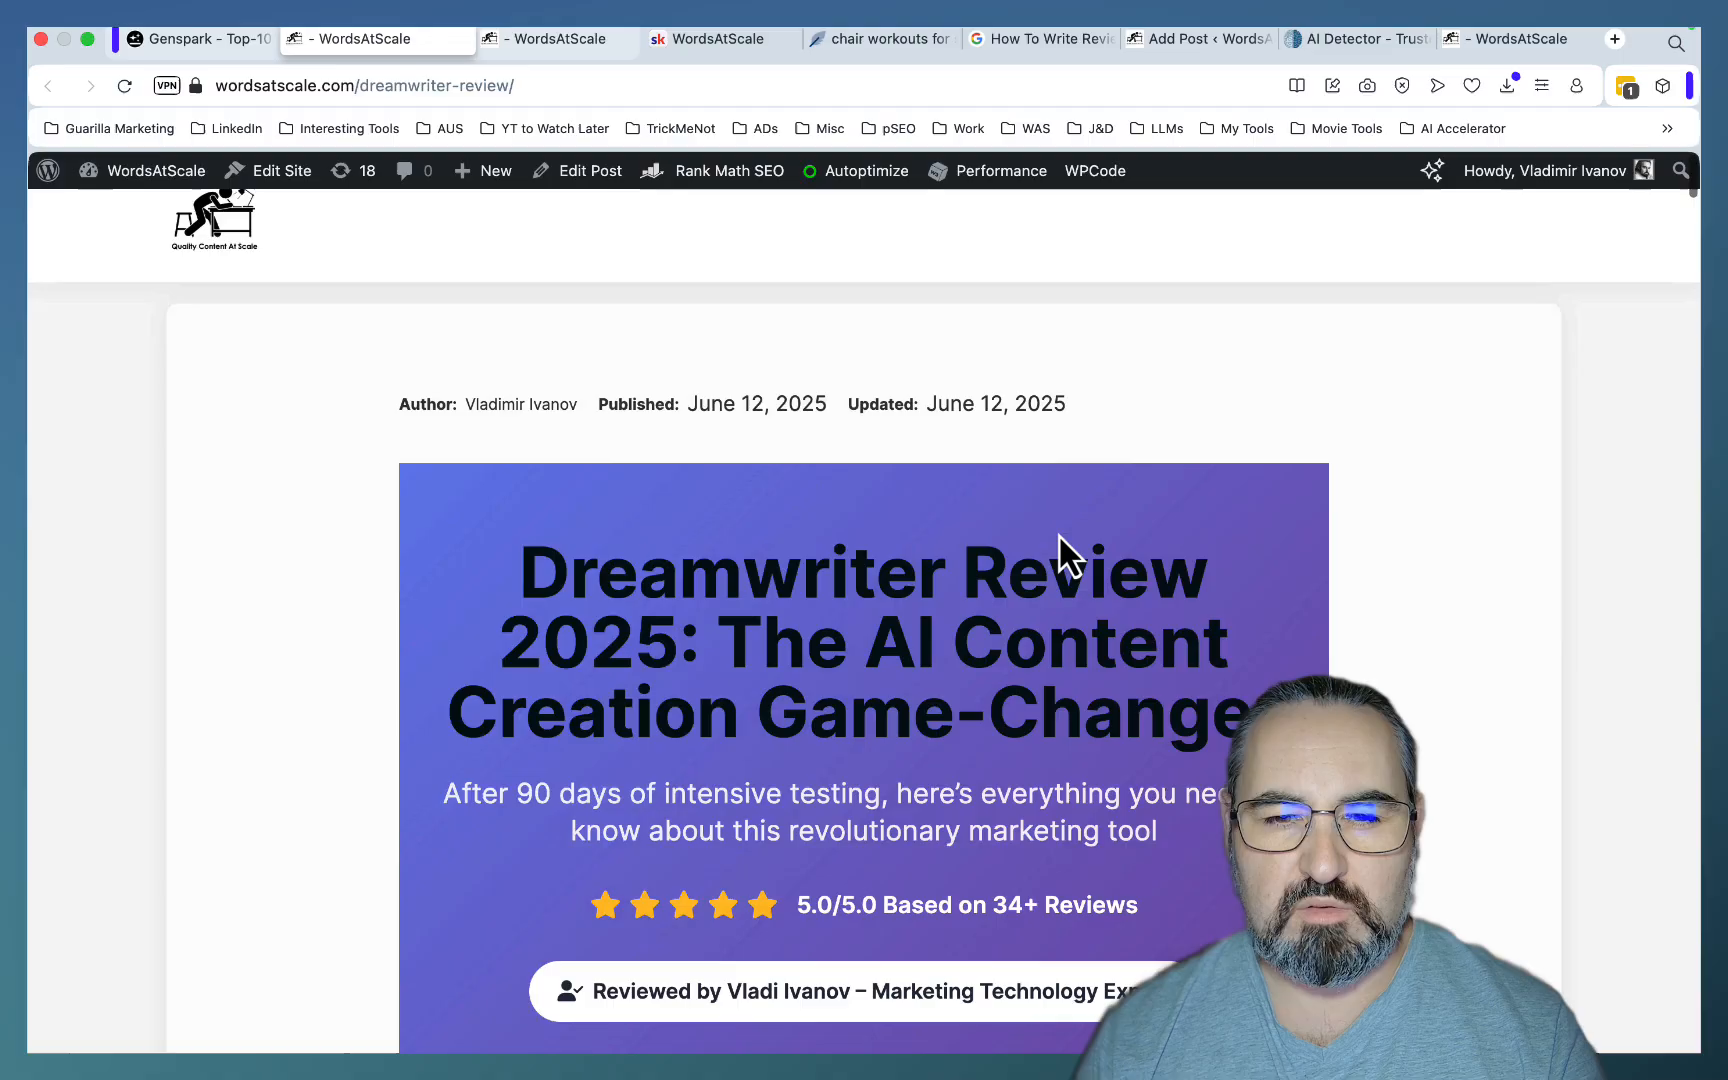
scroll(1059, 533, down, 3)
scroll(1052, 535, down, 10)
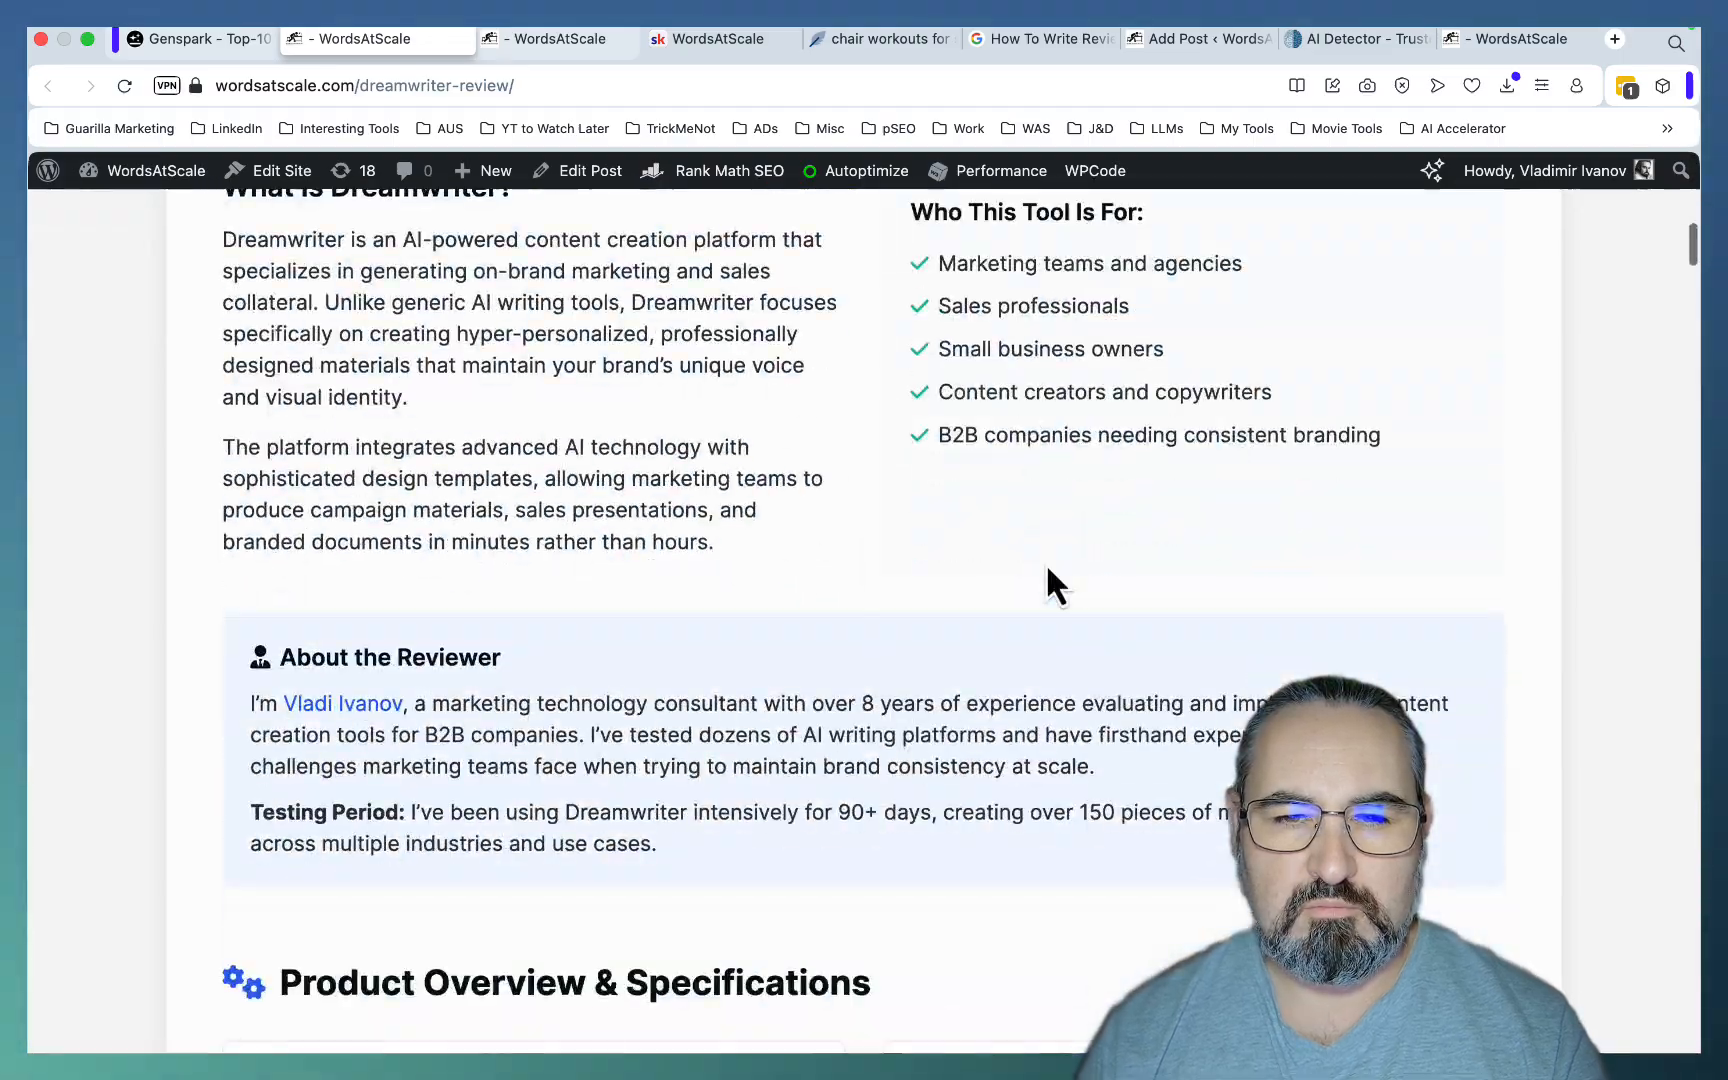
scroll(1045, 561, down, 10)
scroll(1044, 562, down, 10)
scroll(1045, 562, down, 10)
scroll(1046, 562, down, 10)
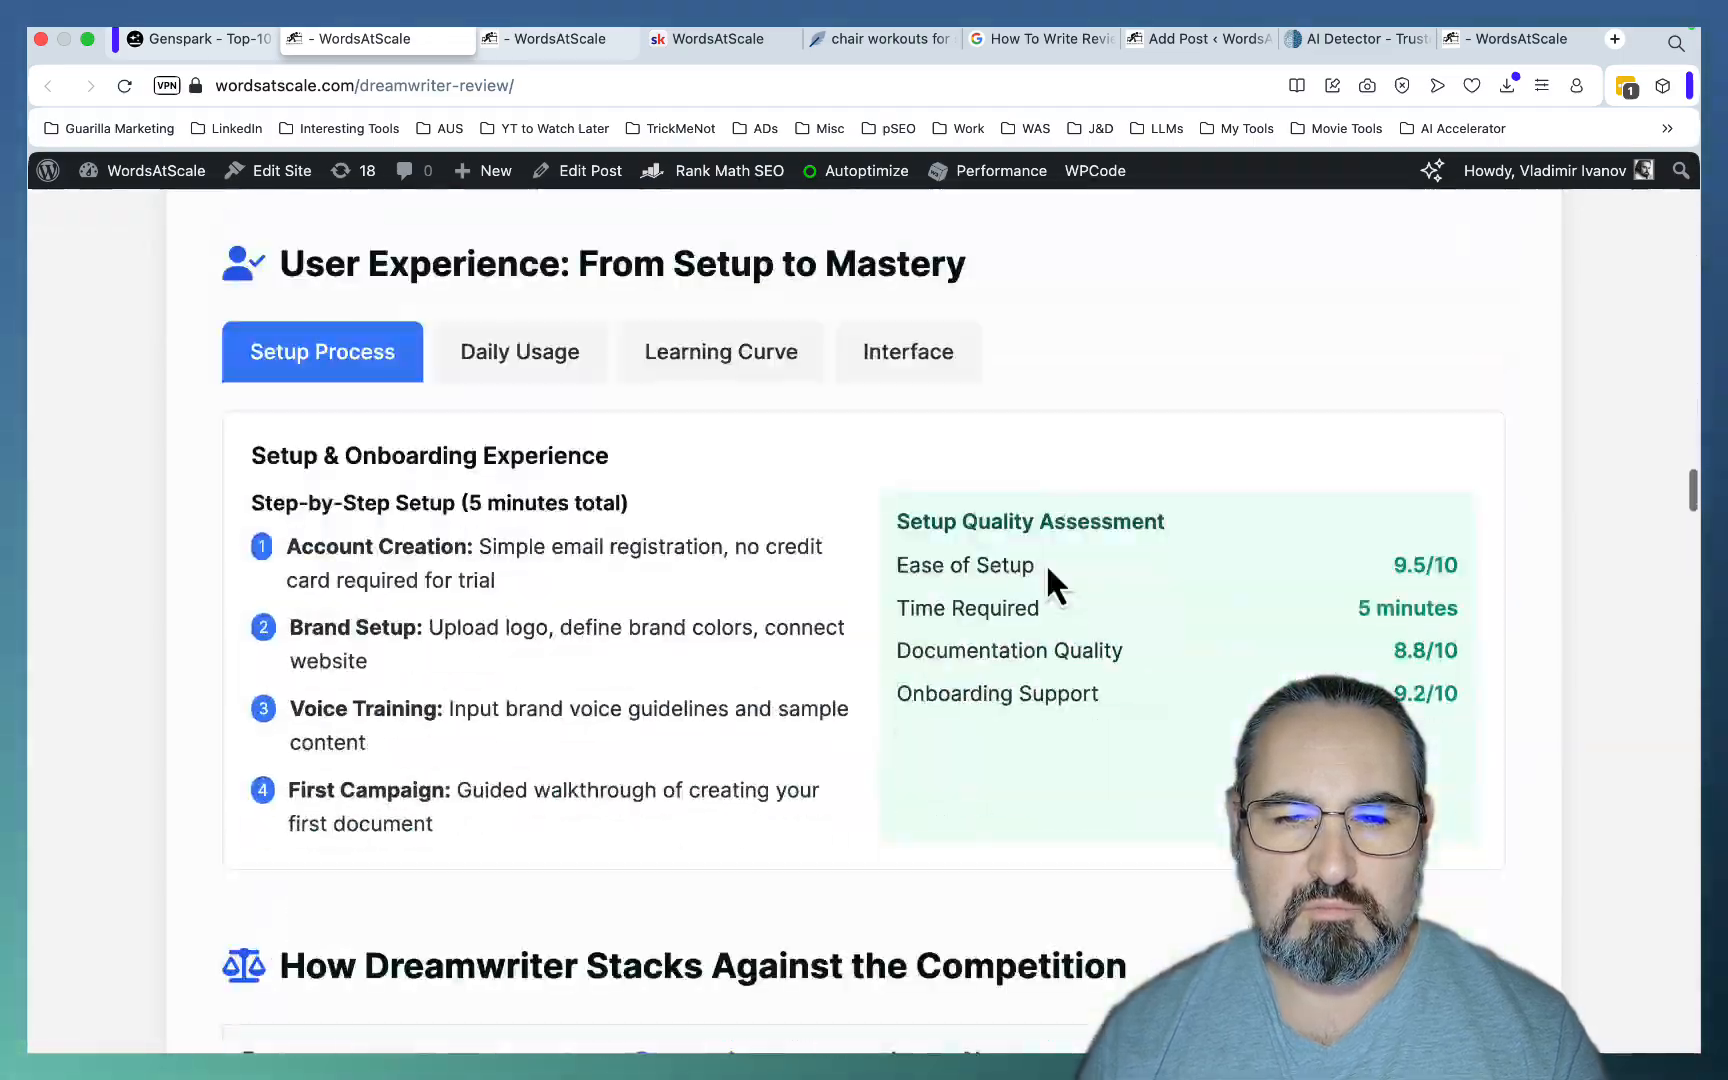
scroll(1045, 561, down, 10)
scroll(1045, 562, down, 10)
scroll(1045, 561, down, 10)
scroll(1045, 562, down, 10)
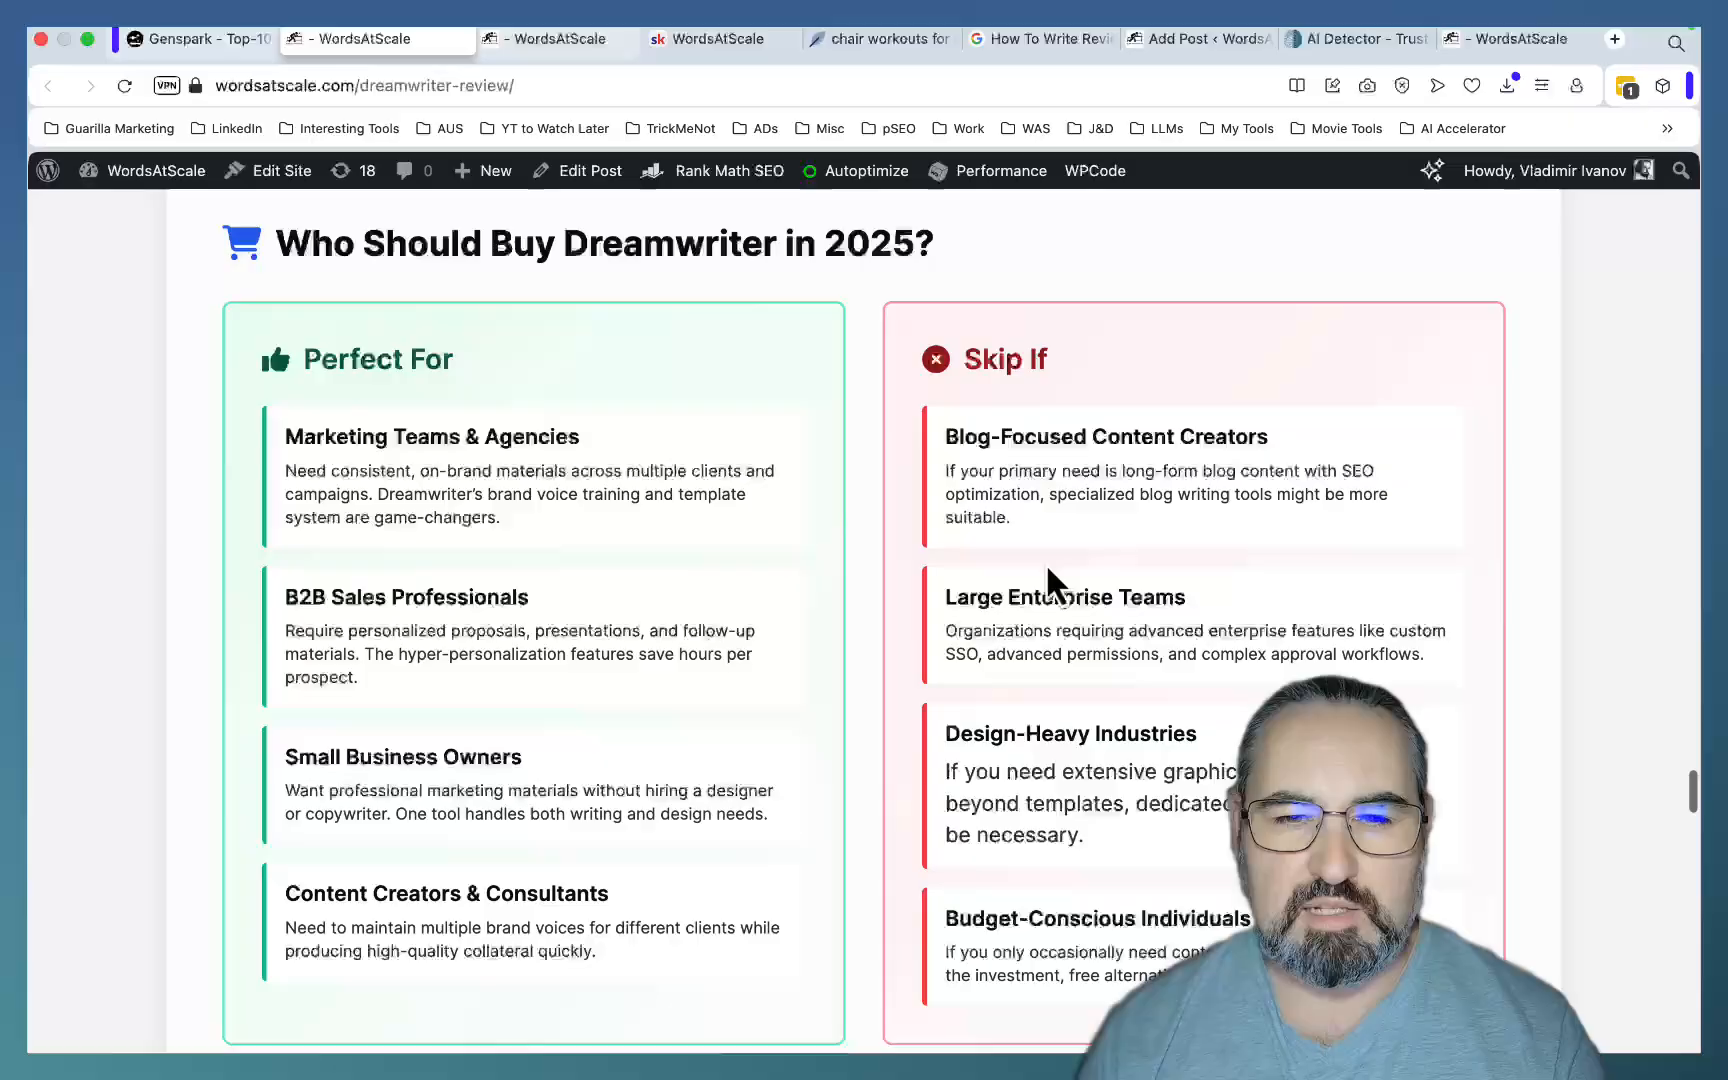
scroll(1045, 562, down, 10)
scroll(1046, 561, down, 6)
scroll(1045, 562, up, 10)
scroll(1045, 562, up, 10)
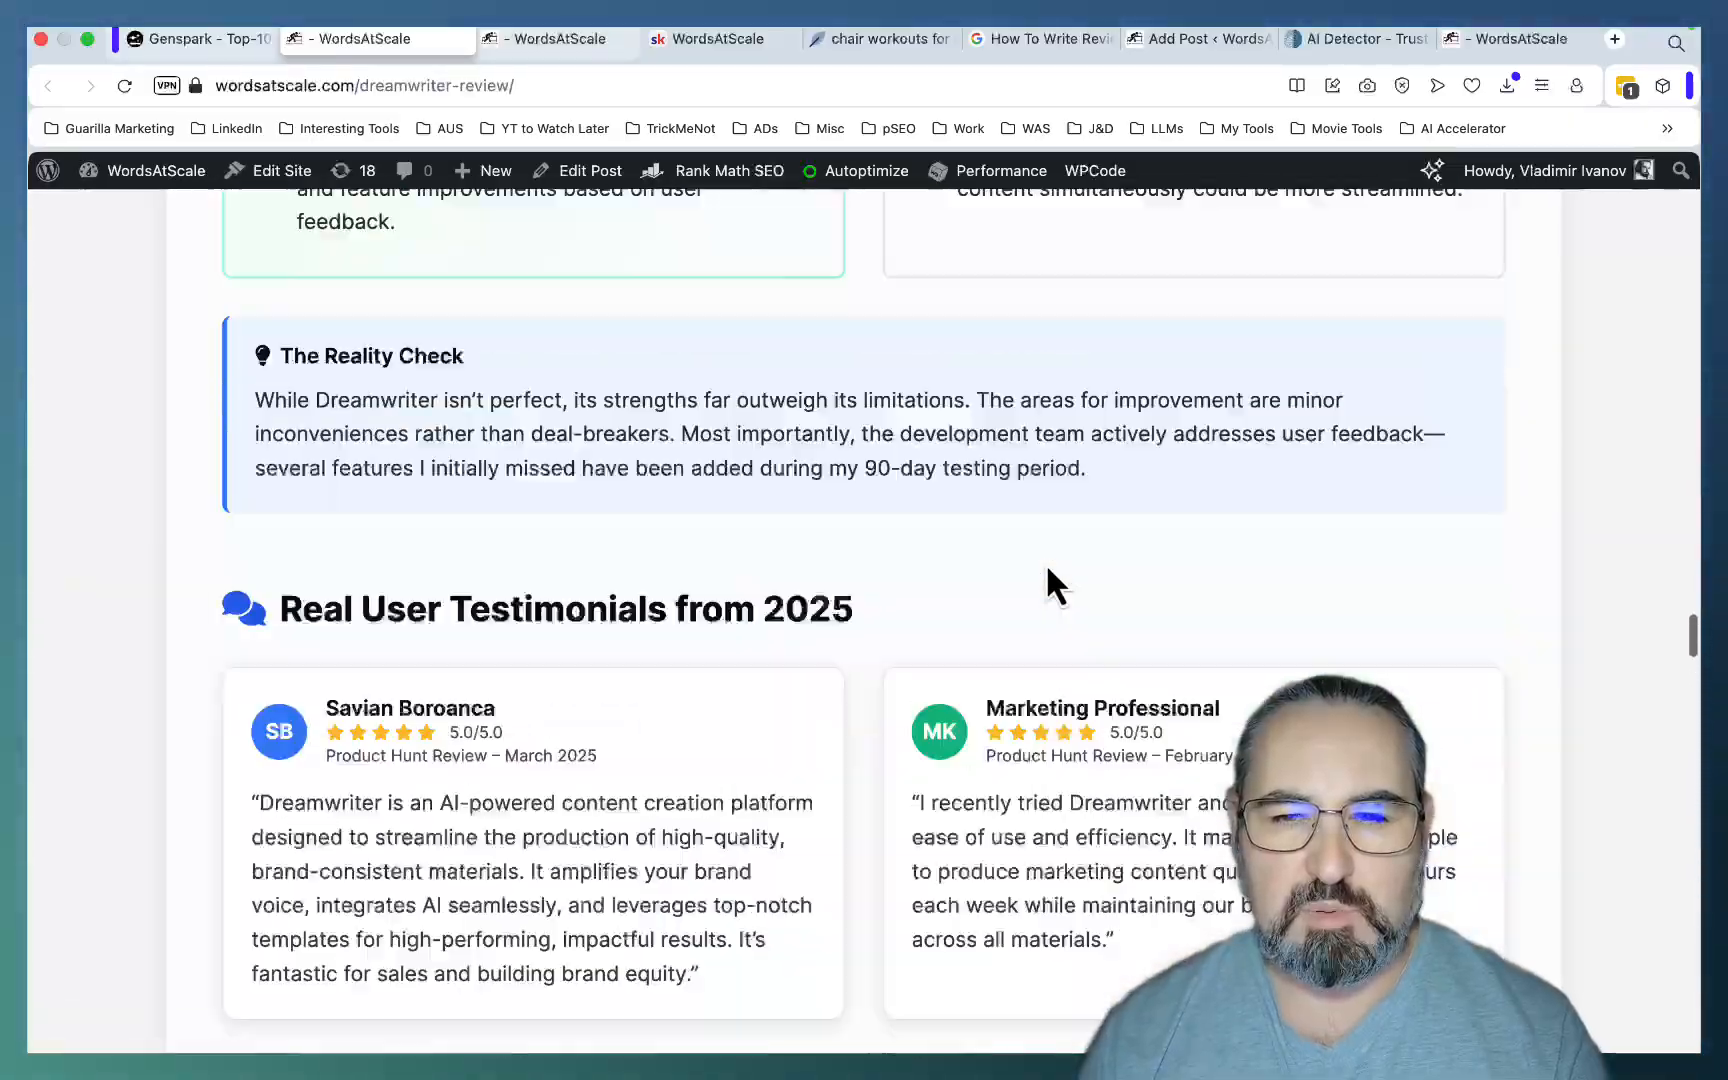
scroll(1045, 562, up, 10)
scroll(1046, 562, up, 10)
scroll(1045, 558, up, 10)
key(ctrl+1)
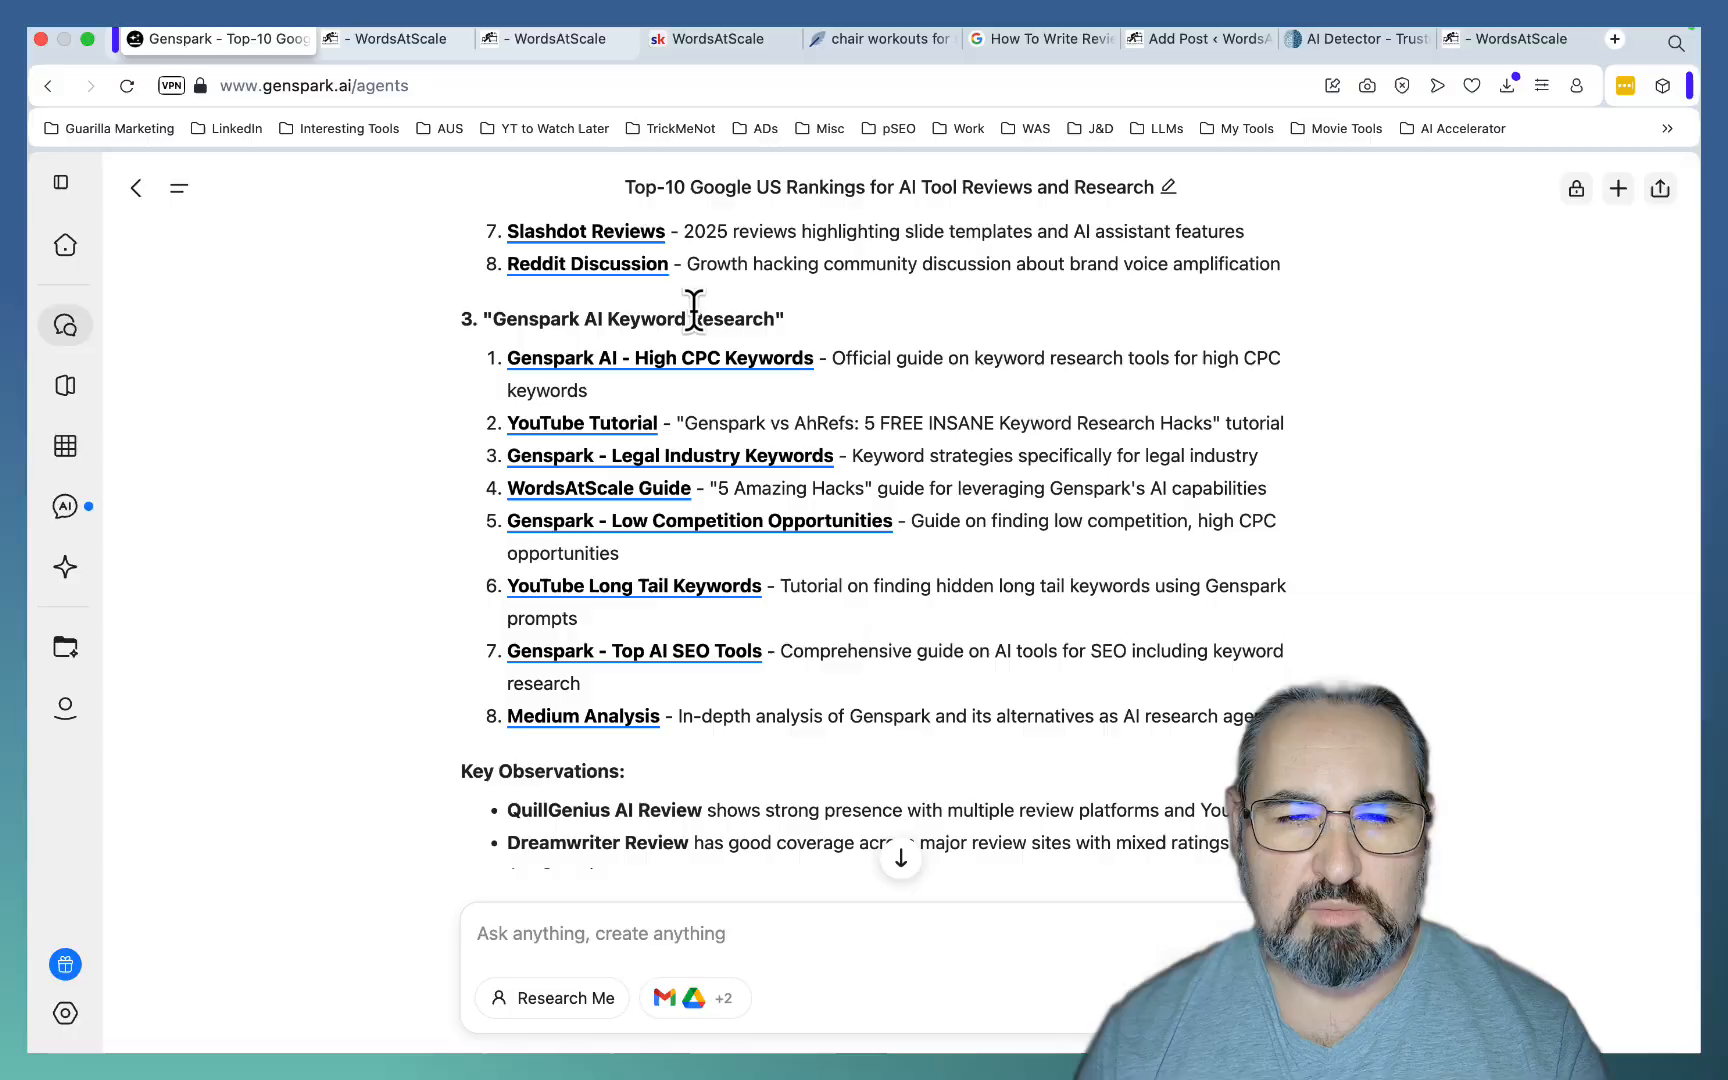
scroll(941, 329, down, 1)
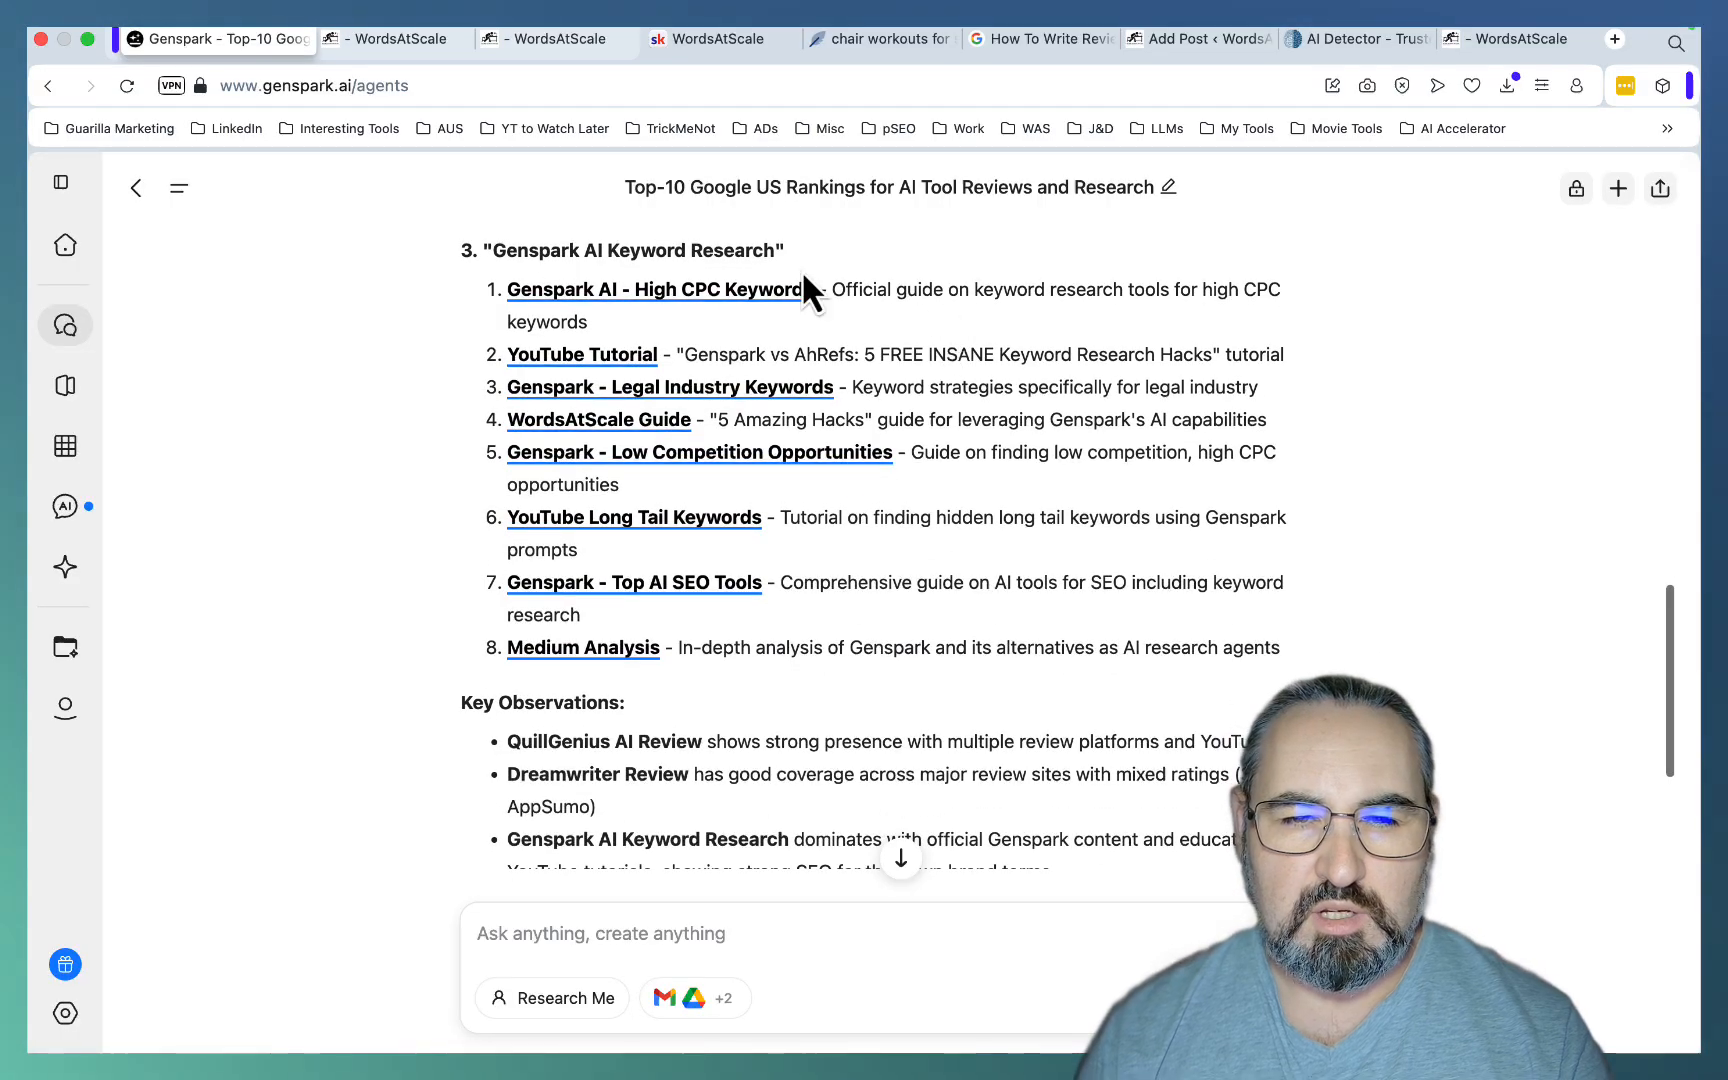
click(583, 359)
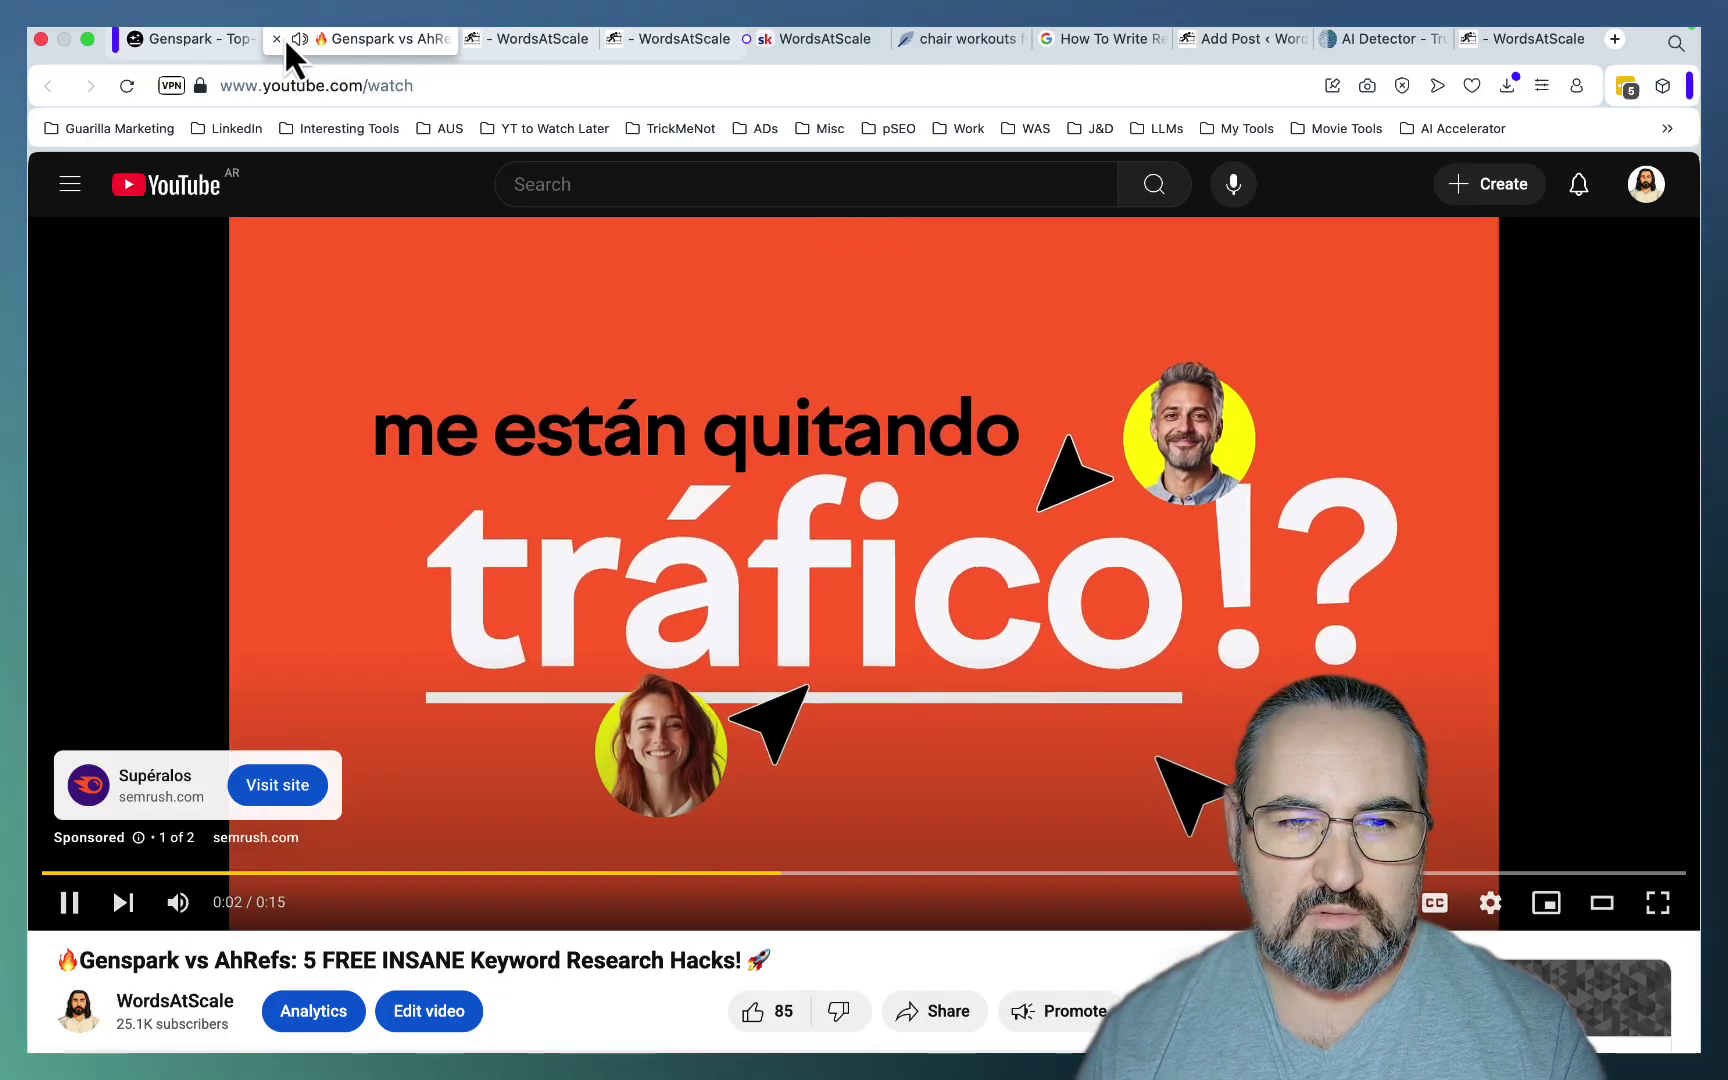
click(276, 39)
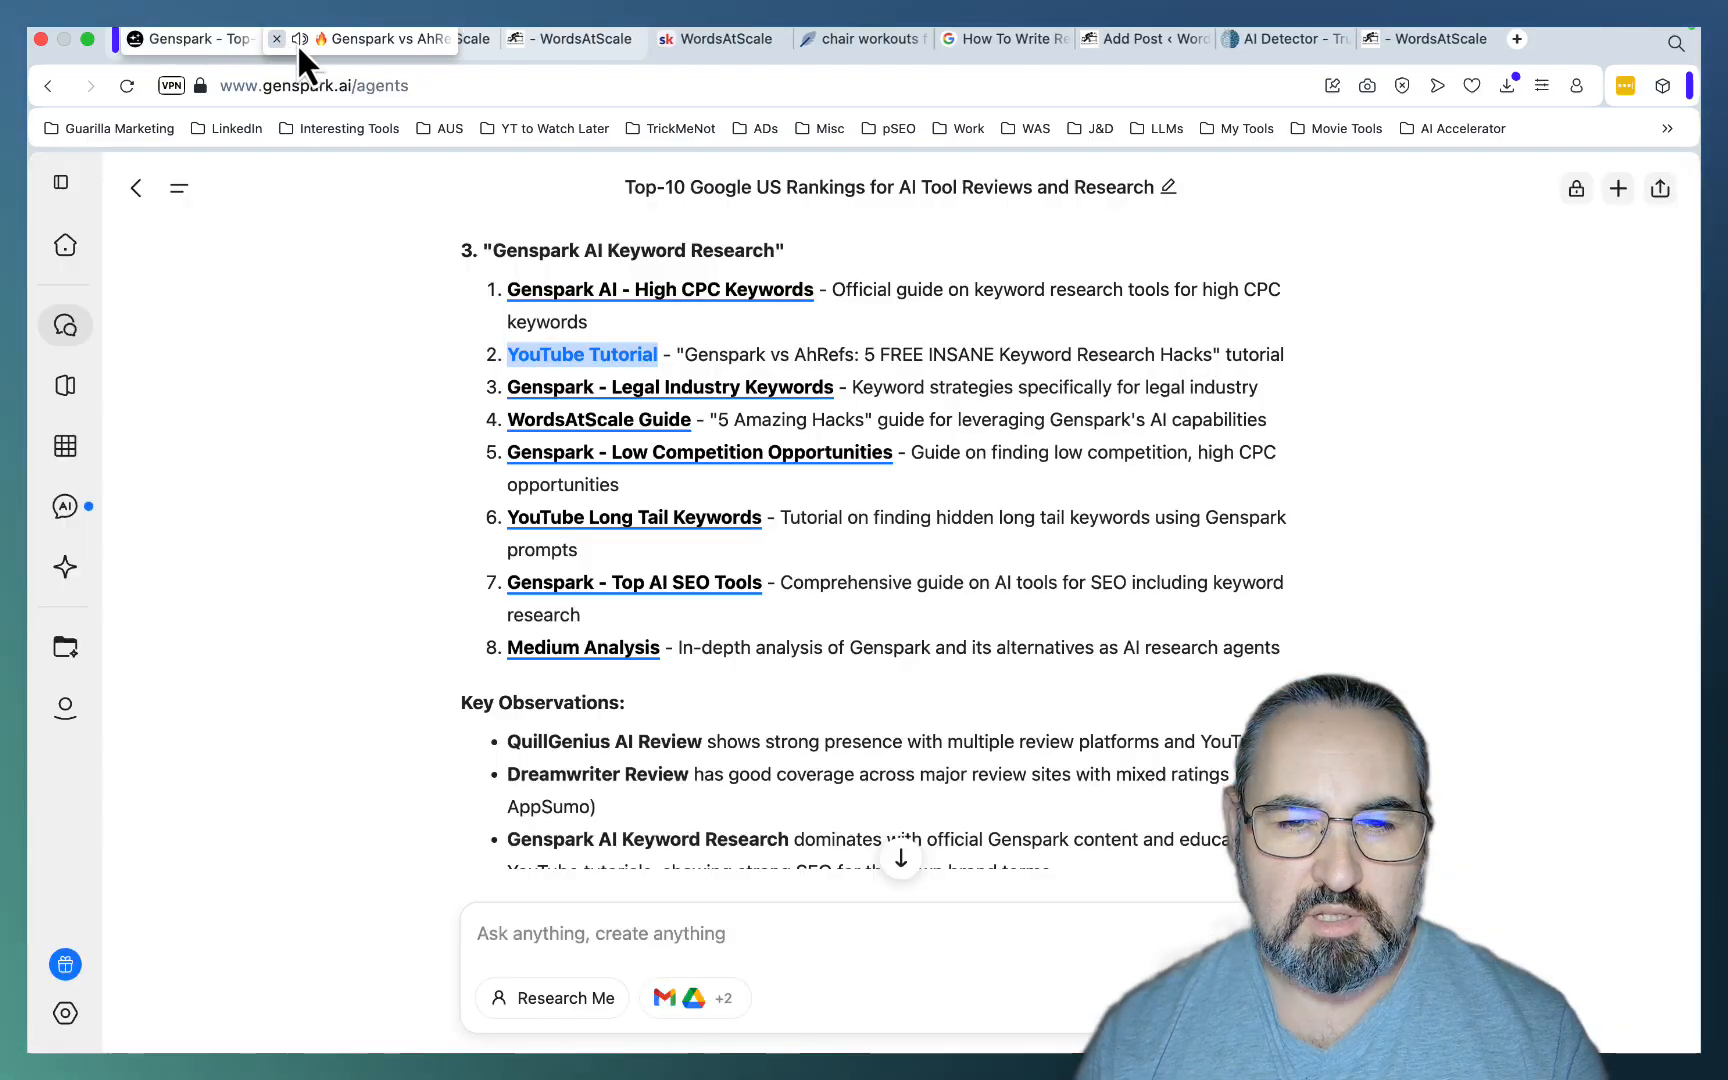
Open the WordsAtScale 'Genspark AI Keyword Research: 5 Amazing Hacks' guide from the rankings.
click(573, 424)
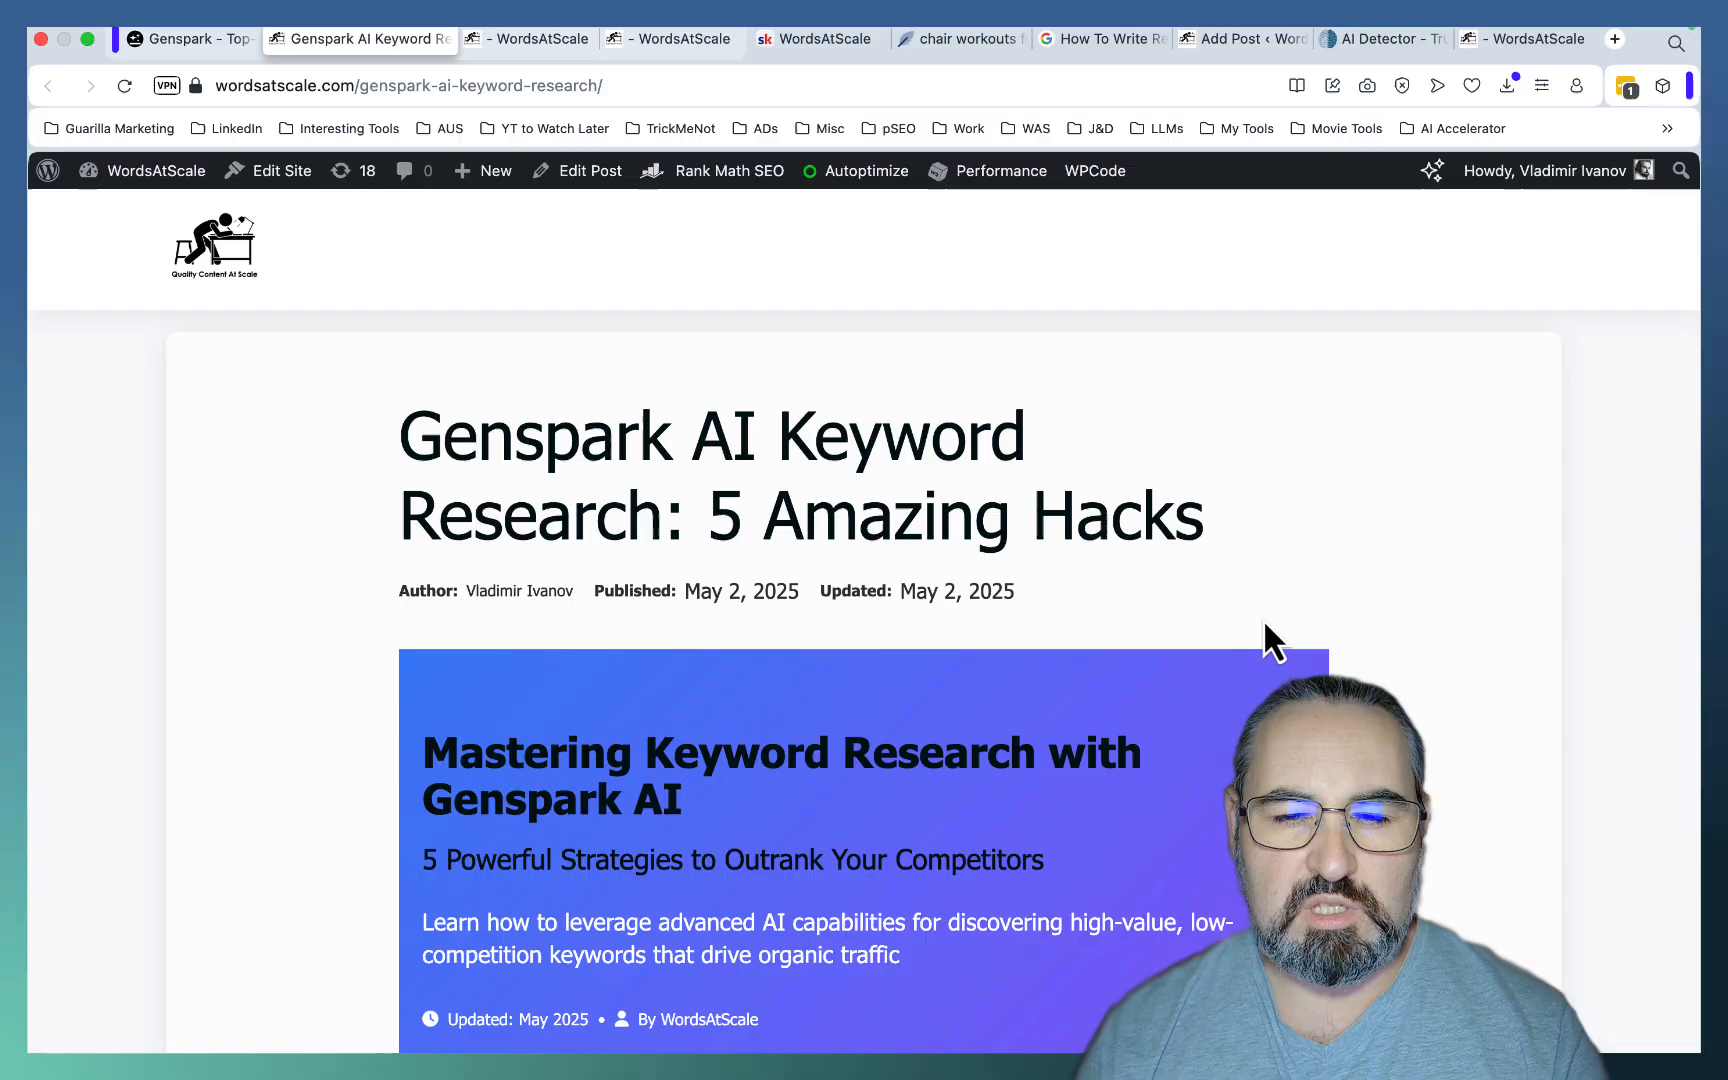
scroll(1264, 618, down, 3)
scroll(1264, 618, down, 2)
scroll(1264, 619, down, 3)
scroll(1264, 618, down, 3)
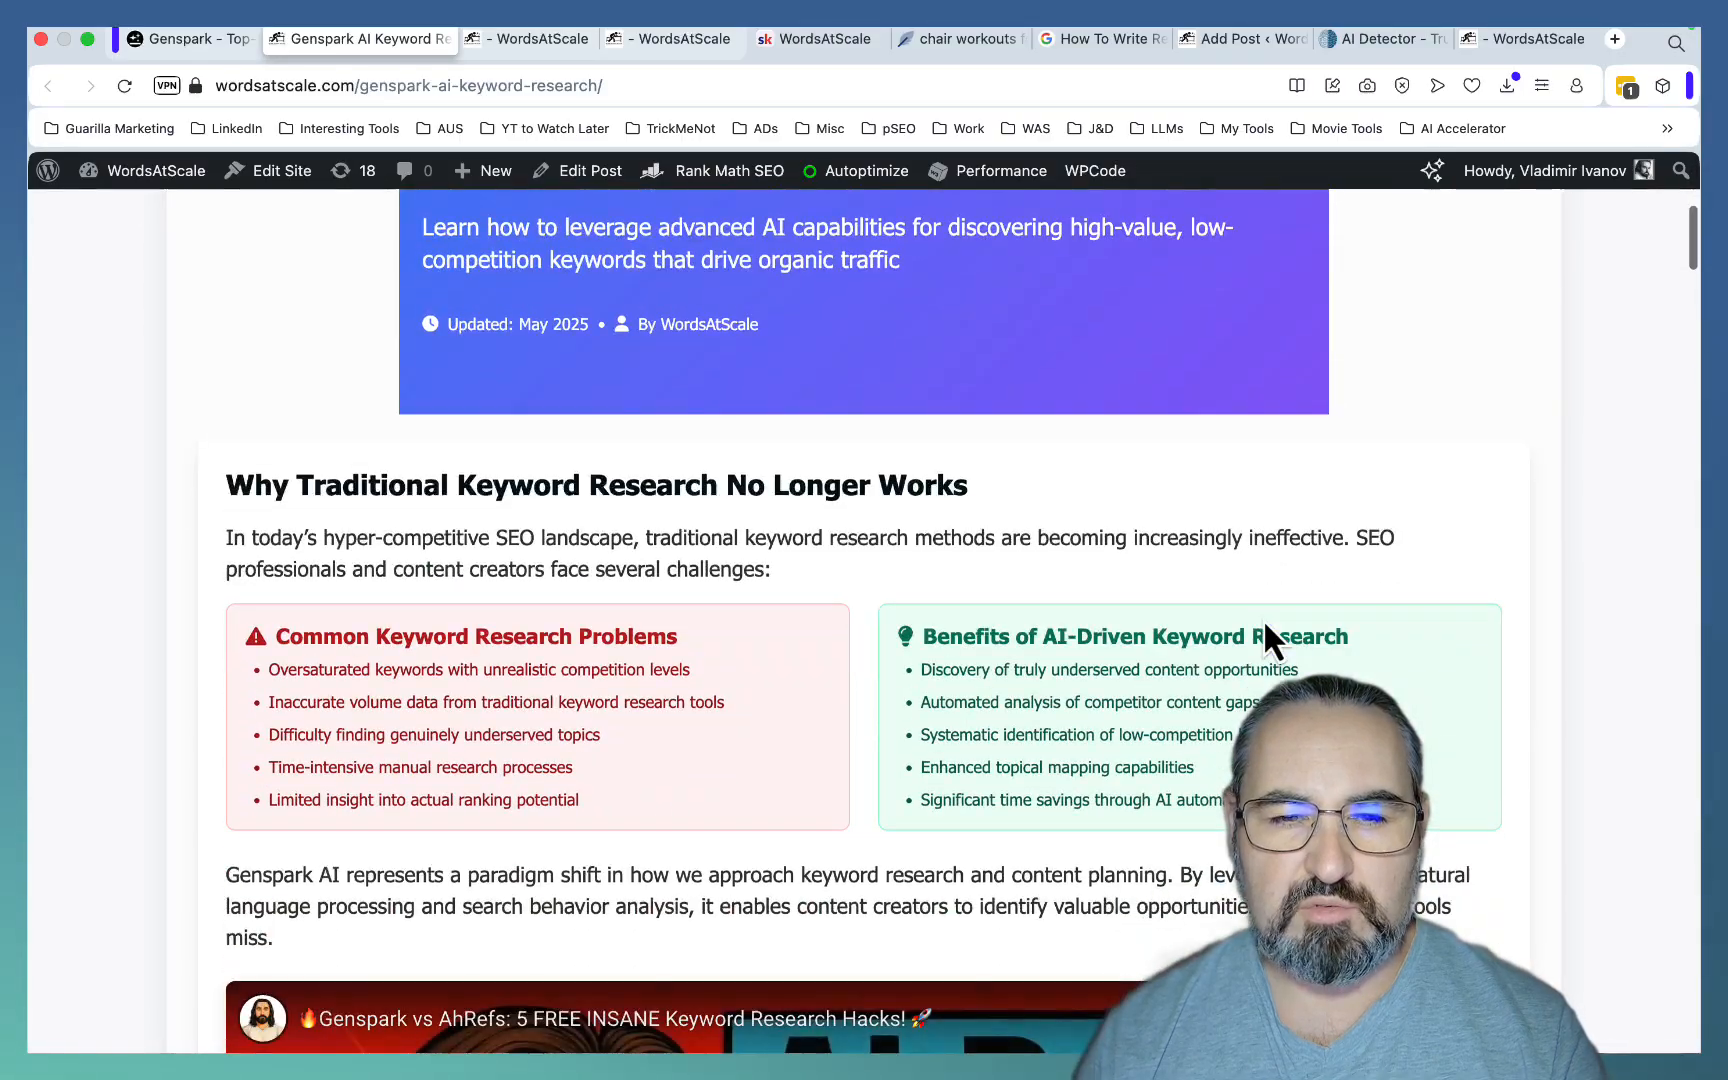
scroll(1264, 619, down, 3)
scroll(1264, 618, down, 4)
scroll(1264, 618, down, 4)
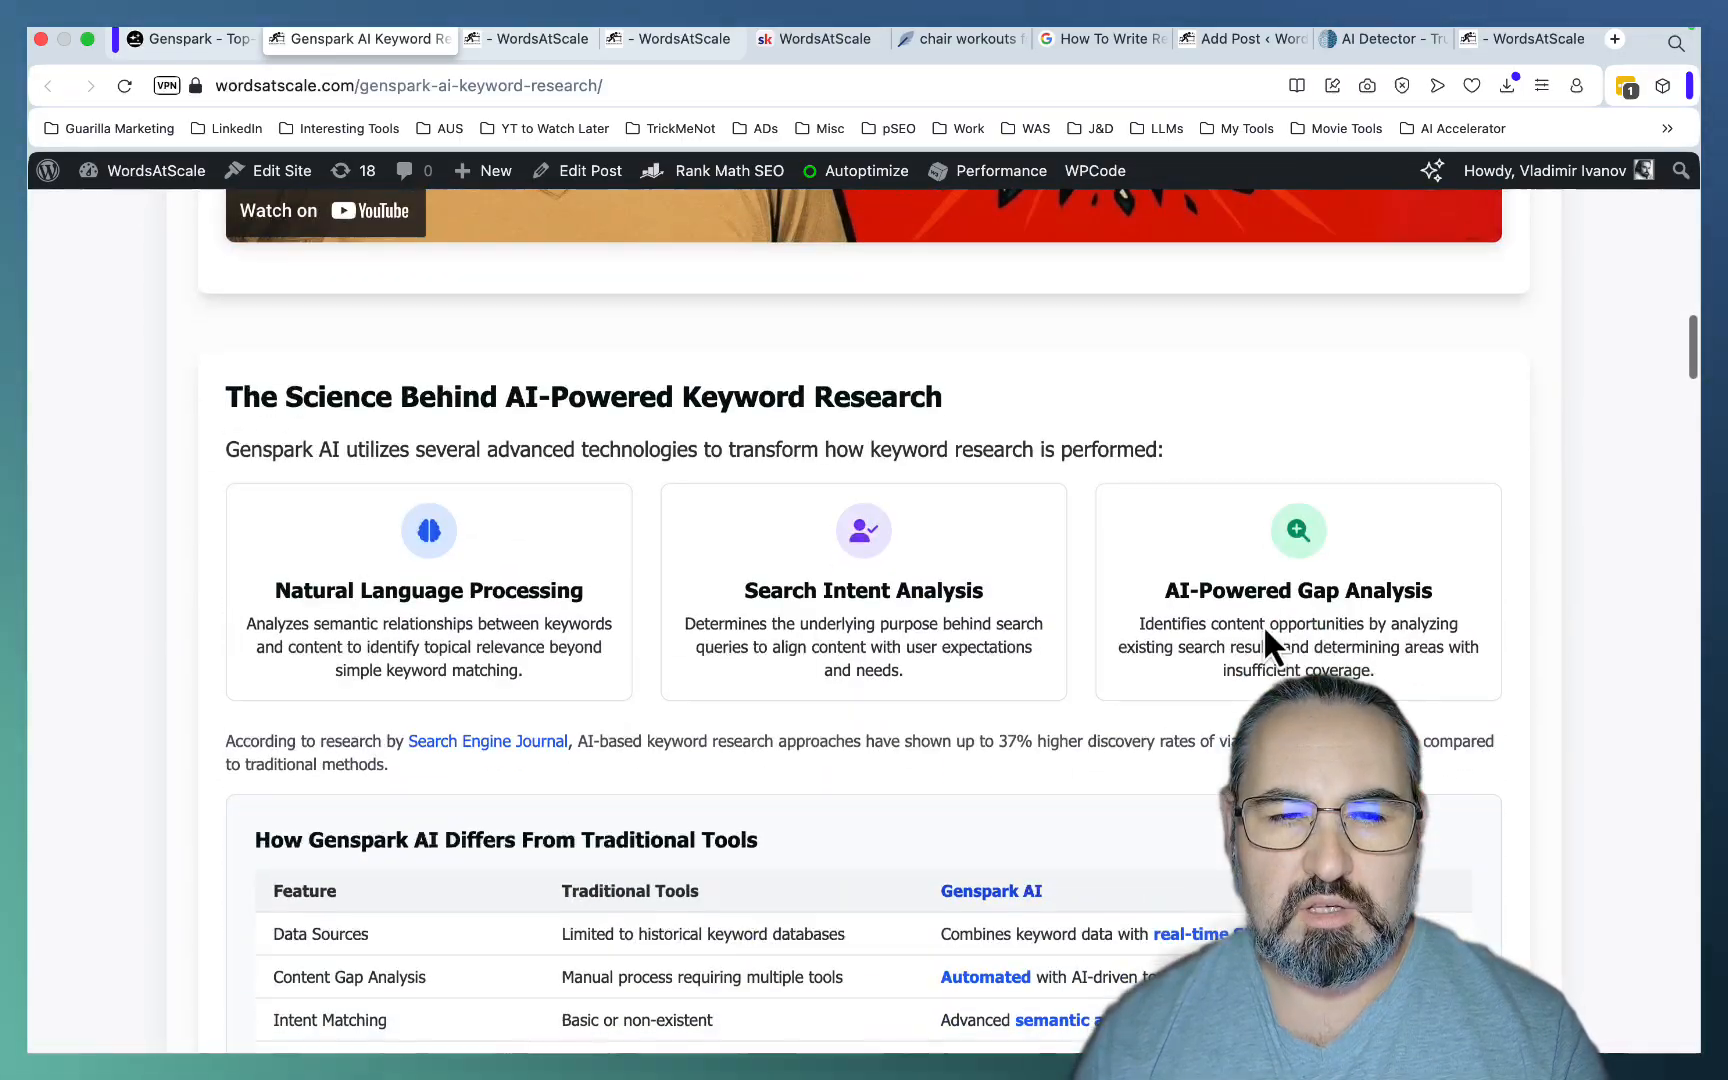
scroll(1264, 645, down, 4)
scroll(1263, 646, down, 3)
scroll(1264, 645, down, 3)
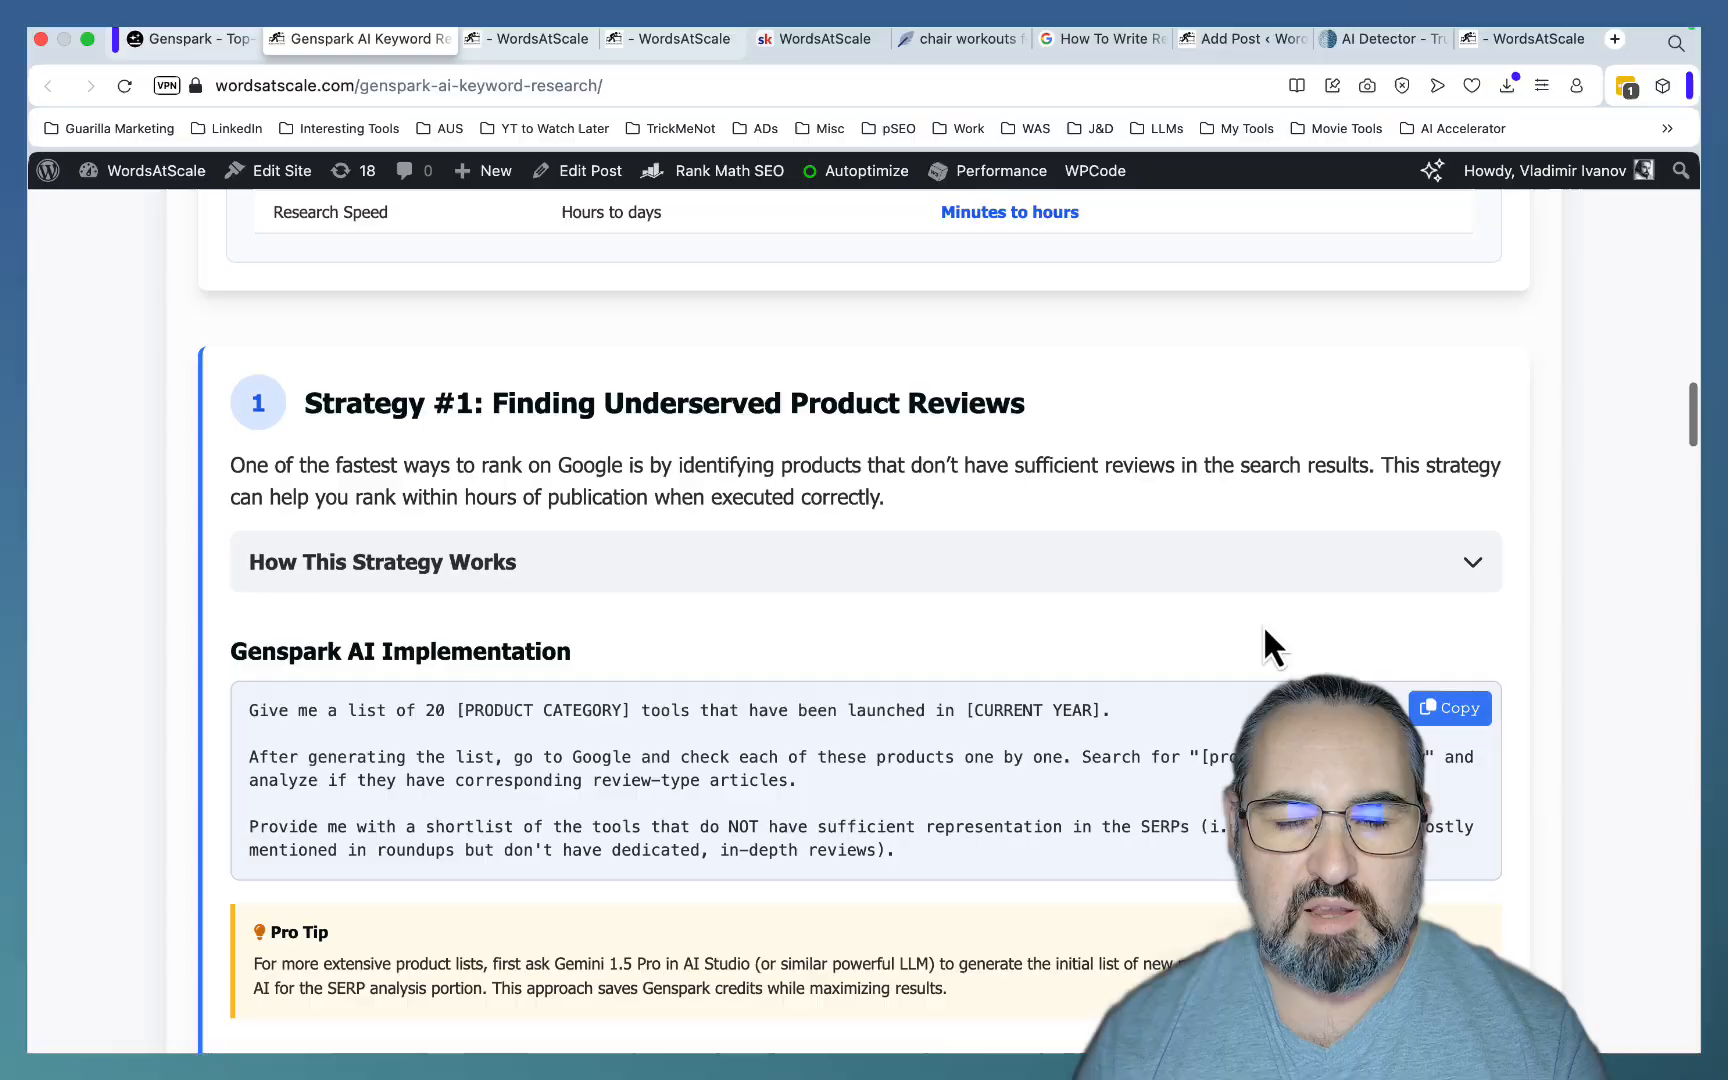
scroll(1264, 645, down, 3)
scroll(1264, 646, down, 2)
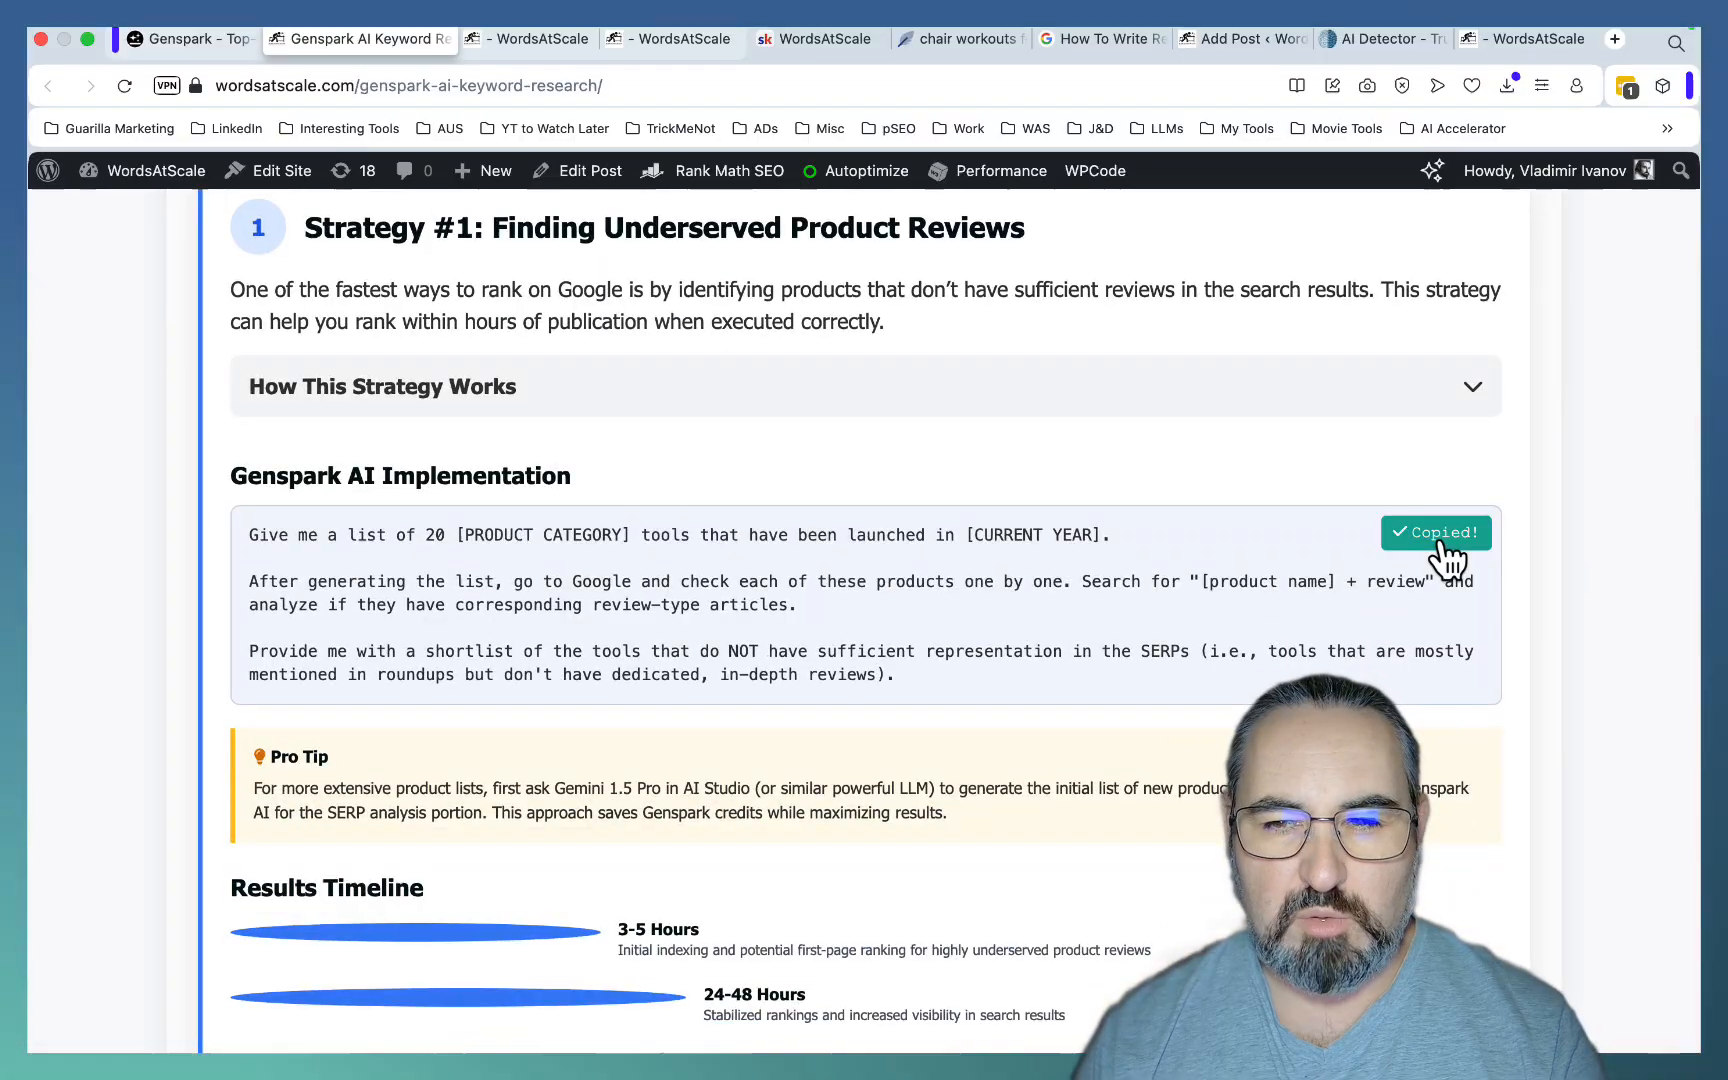
scroll(1228, 546, down, 3)
scroll(1228, 546, down, 3)
scroll(1229, 548, down, 3)
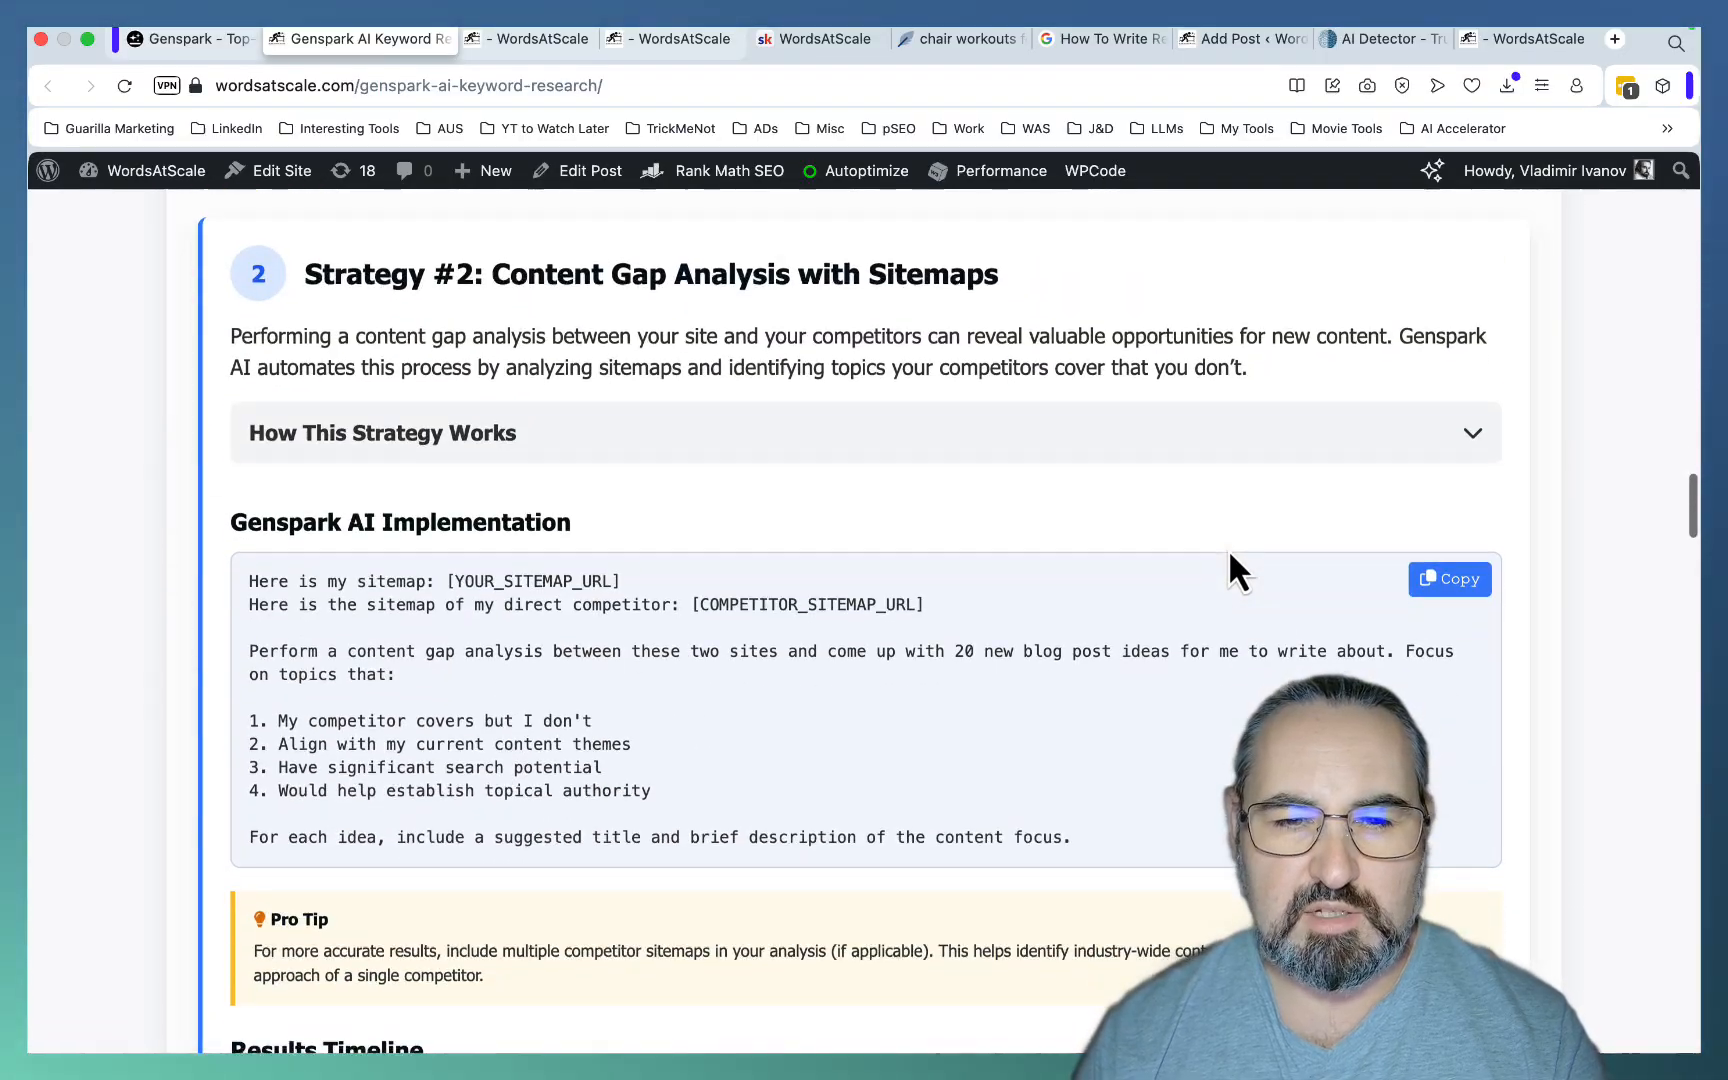
scroll(1229, 549, down, 4)
scroll(1228, 557, down, 4)
scroll(1229, 558, down, 5)
scroll(1228, 558, down, 5)
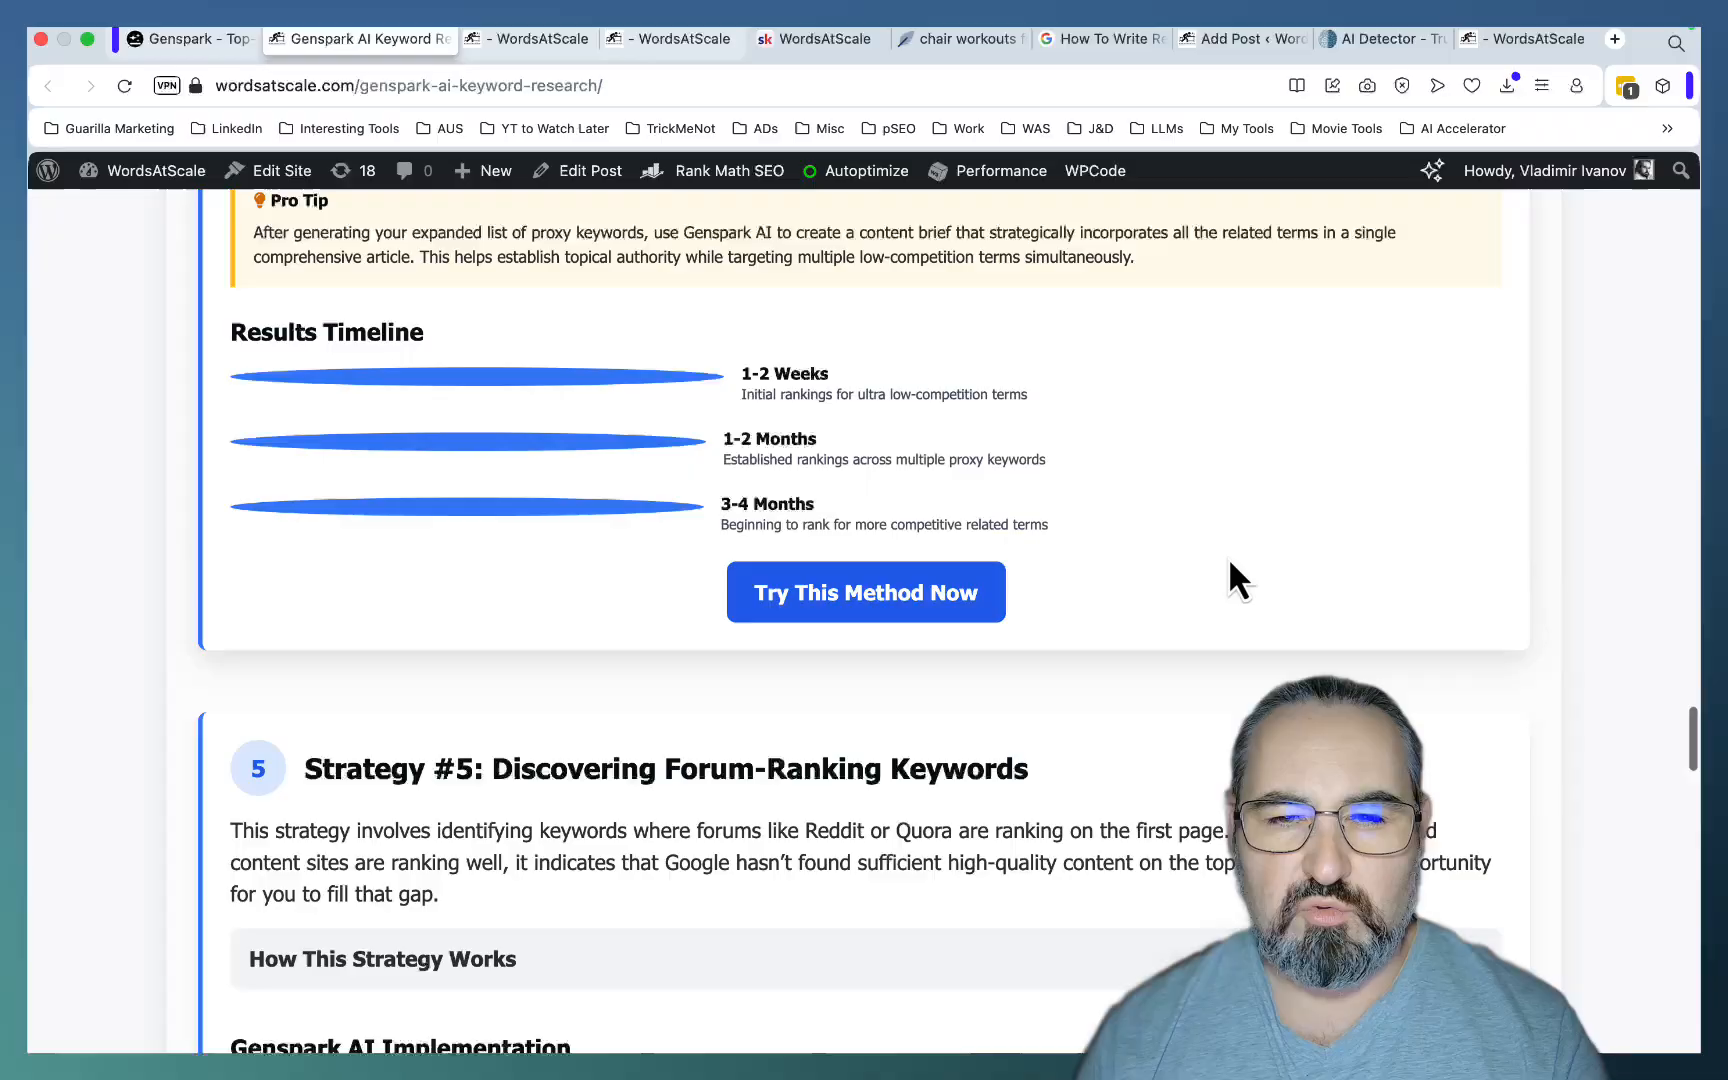
scroll(1229, 558, down, 5)
scroll(1228, 558, down, 5)
scroll(1229, 557, down, 4)
scroll(1229, 557, down, 3)
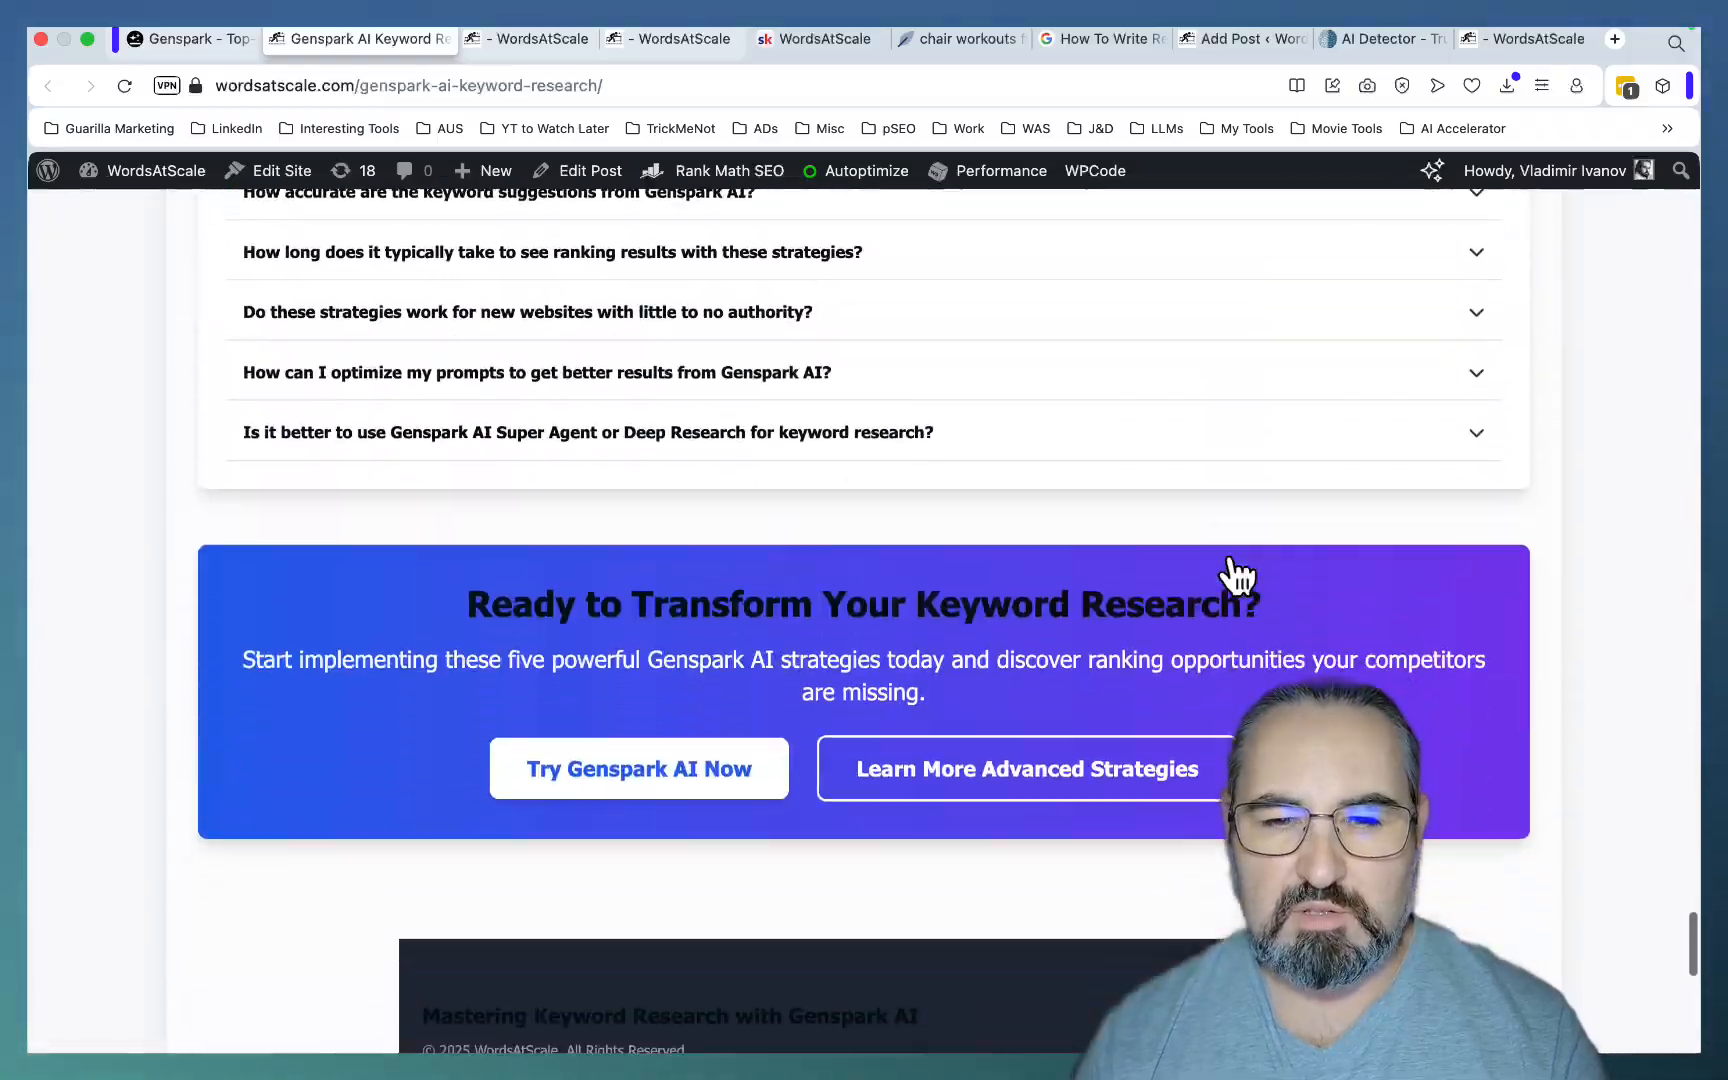
scroll(1235, 577, down, 5)
scroll(1235, 577, up, 8)
scroll(1236, 576, up, 8)
scroll(1236, 576, up, 8)
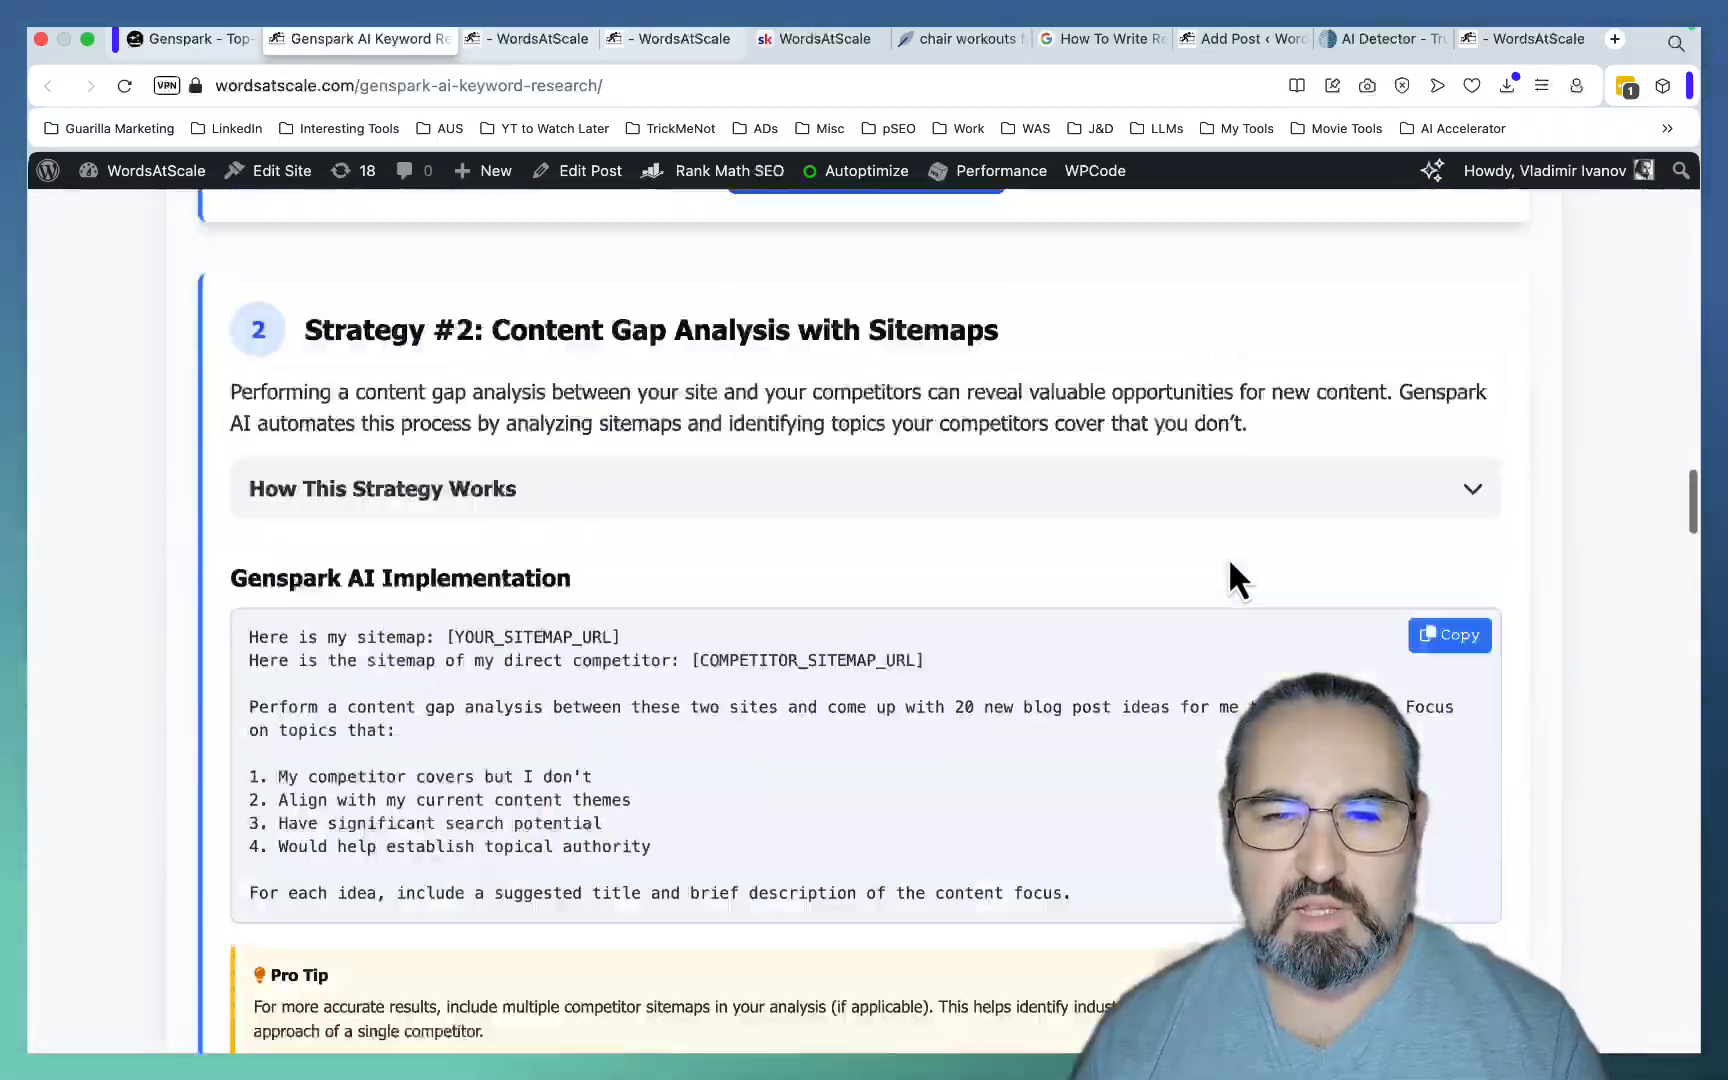
scroll(1235, 576, up, 8)
scroll(1236, 577, up, 8)
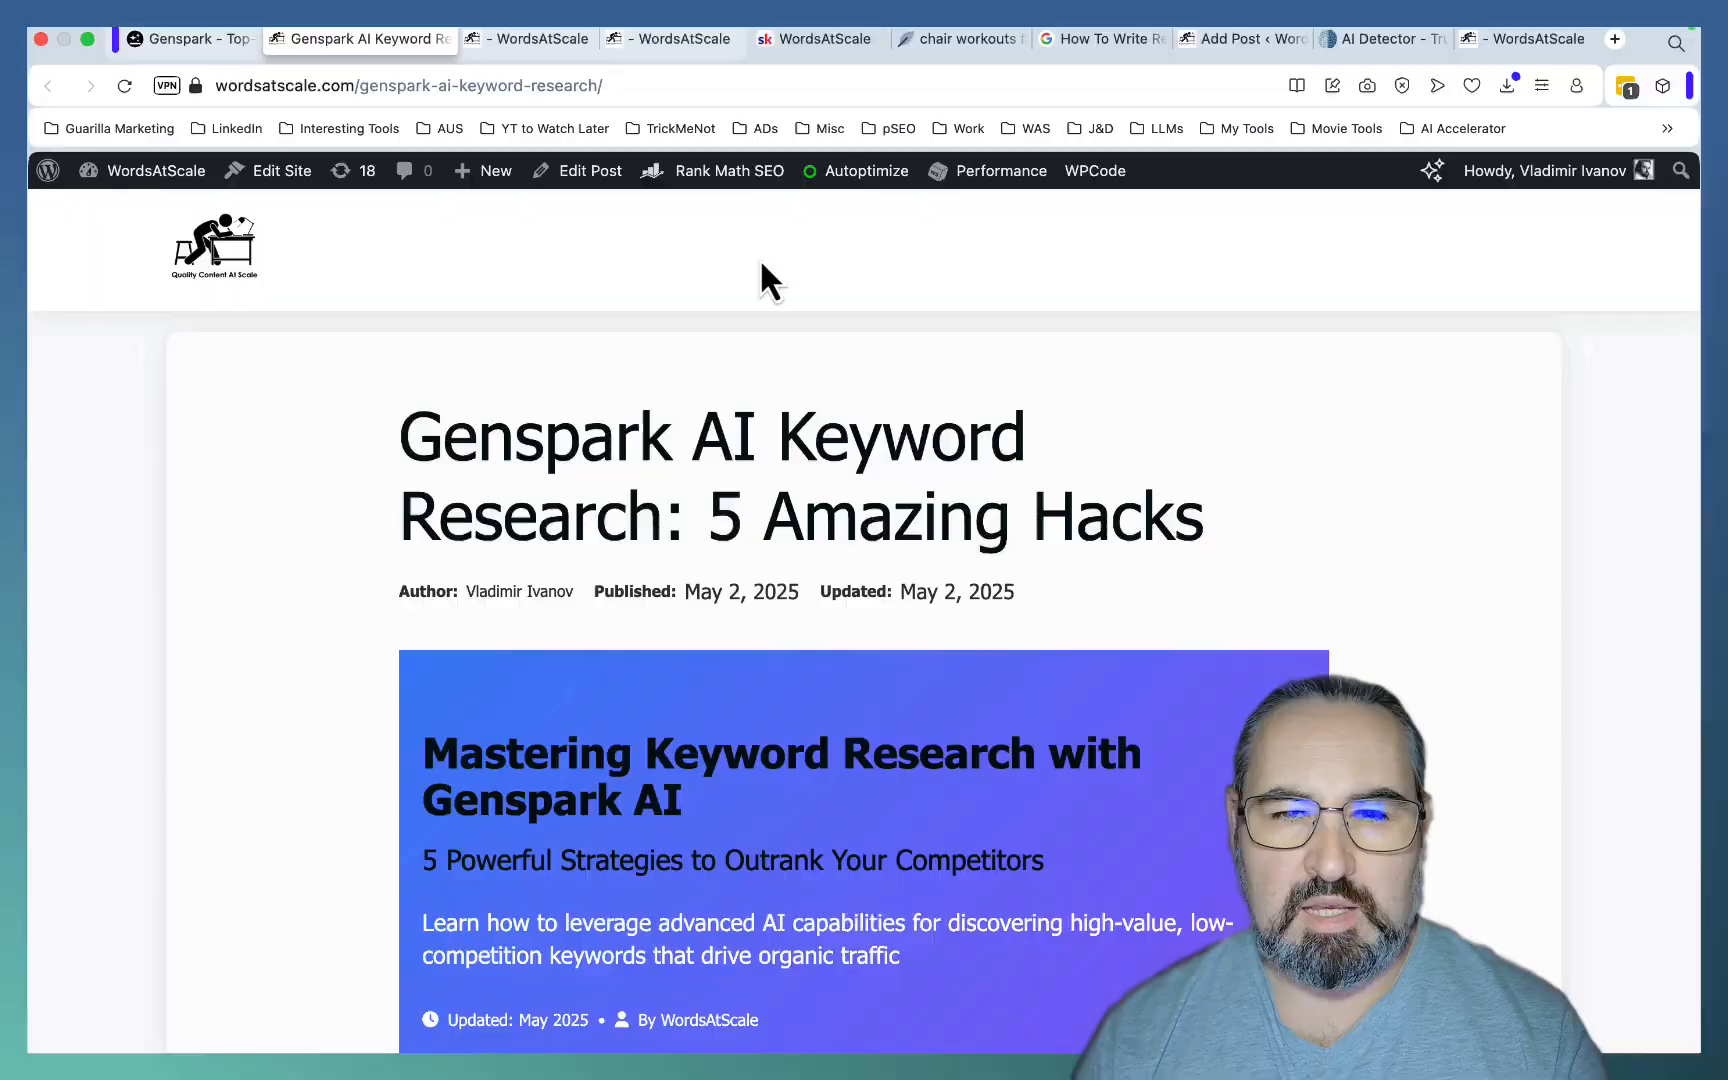
In the WordsAtScale Skool community, filter to Results posts and open the immersive home page post.
click(816, 38)
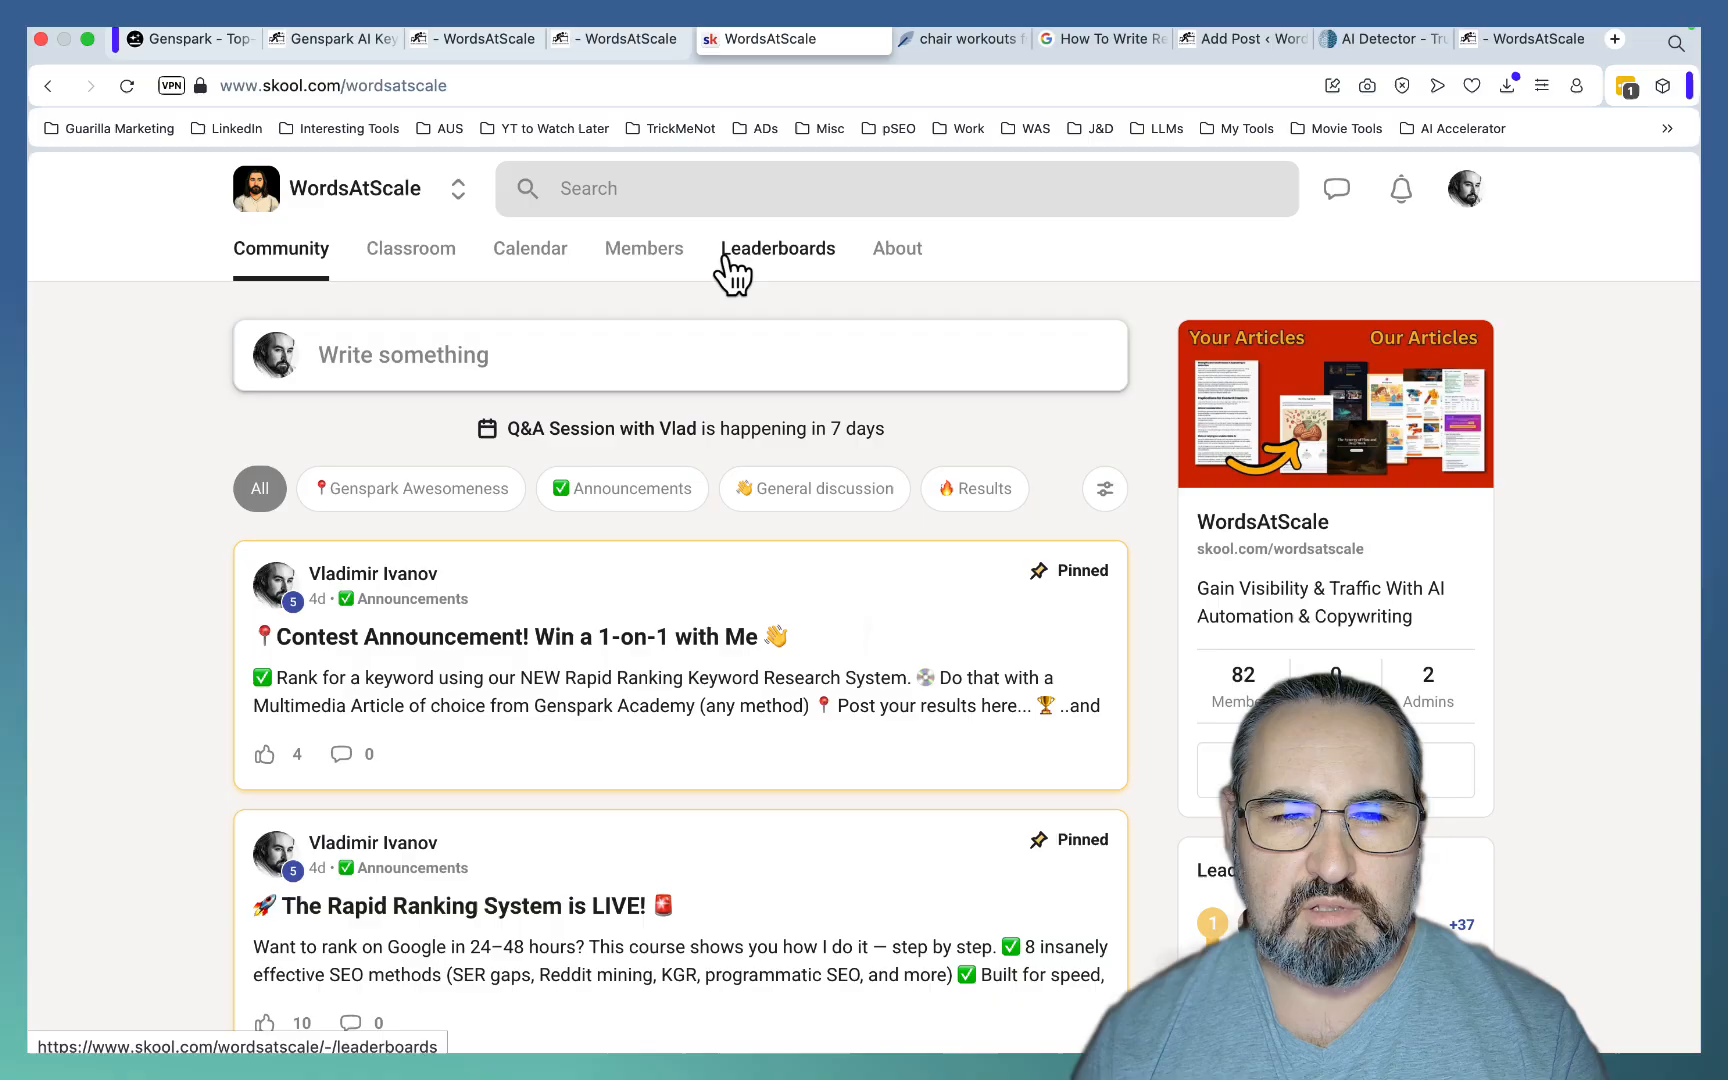
click(975, 488)
click(713, 466)
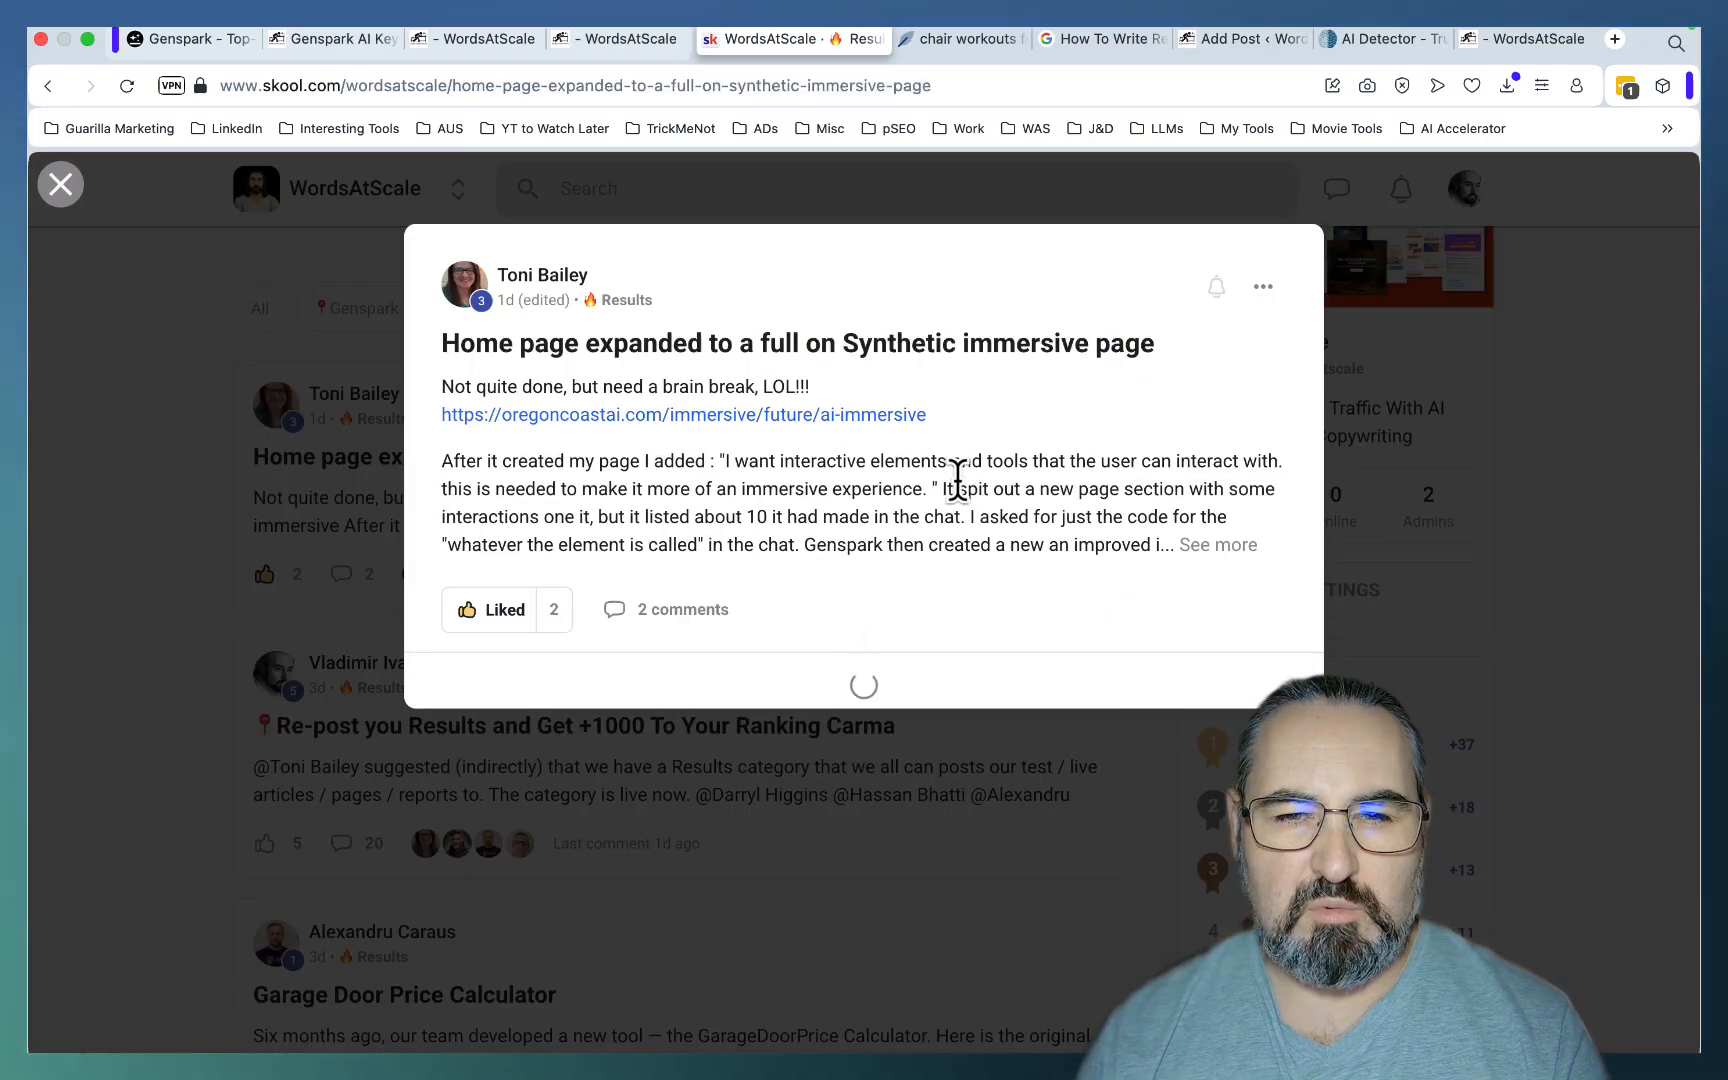
On the Oregon Coast AI page, raise network complexity to 7, learning rate, flow speed and density to 22, and adjust ROI hours.
click(815, 421)
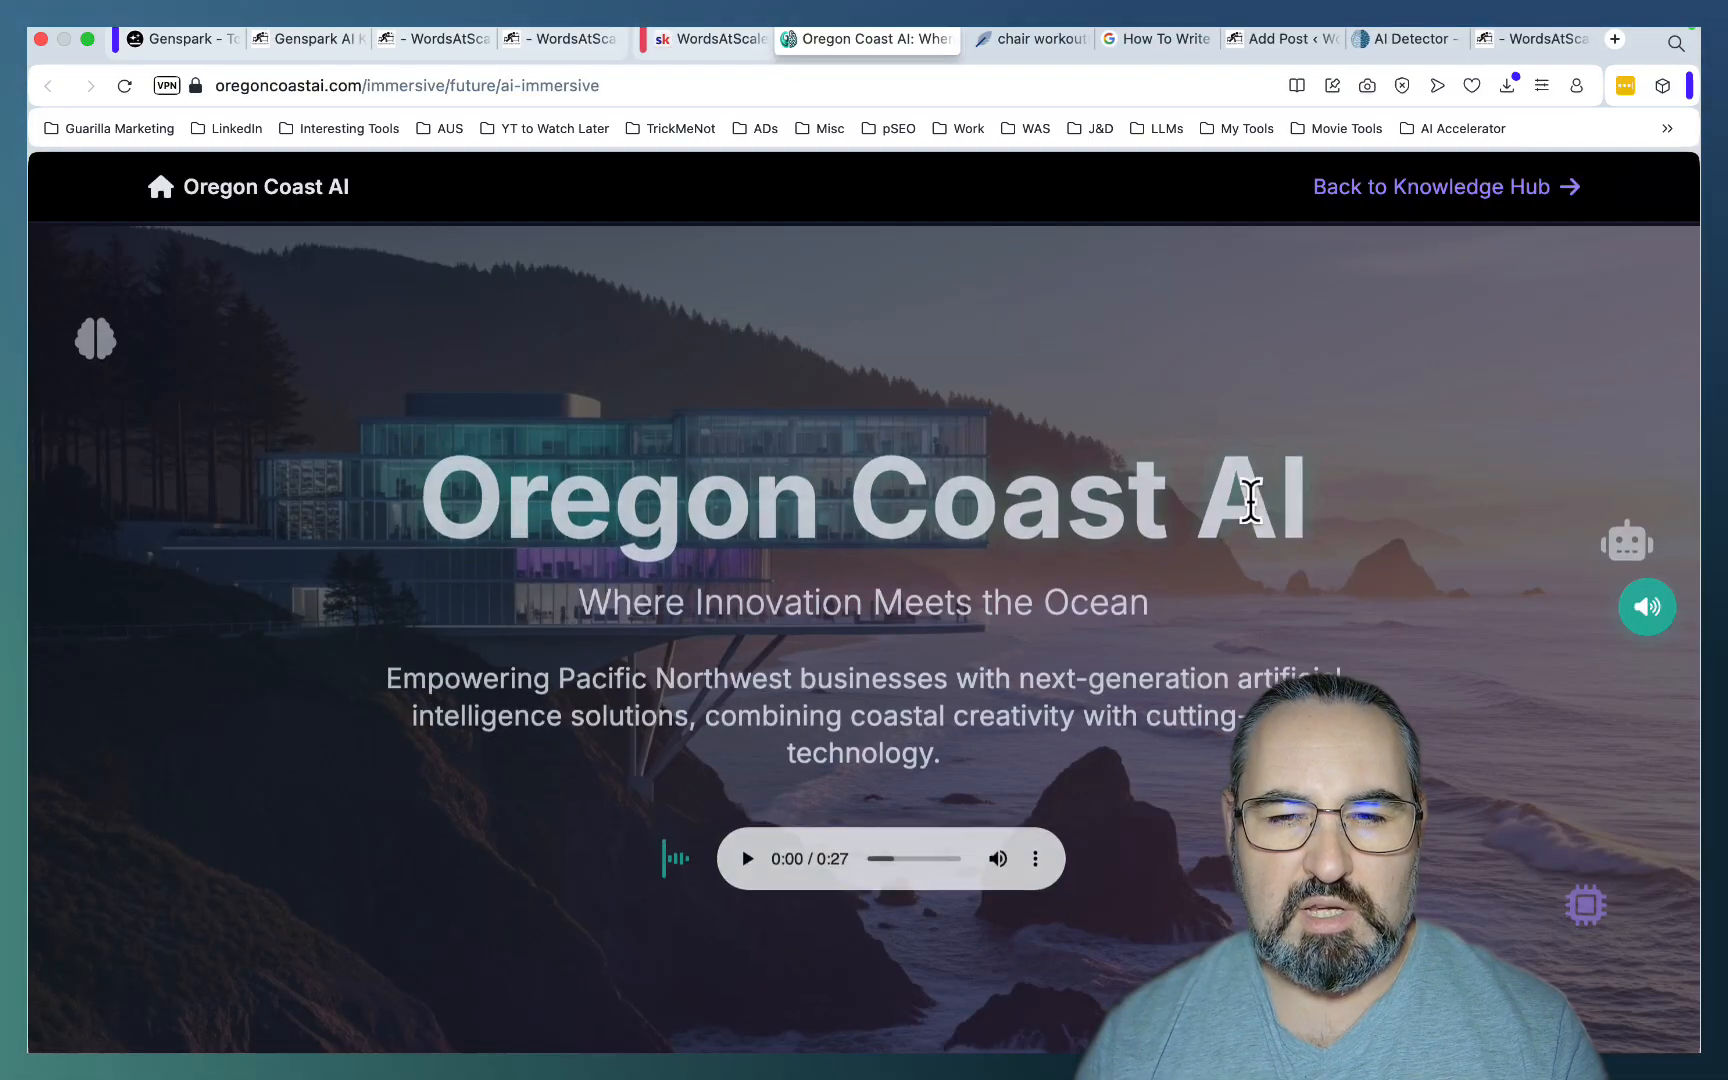
scroll(1391, 517, down, 10)
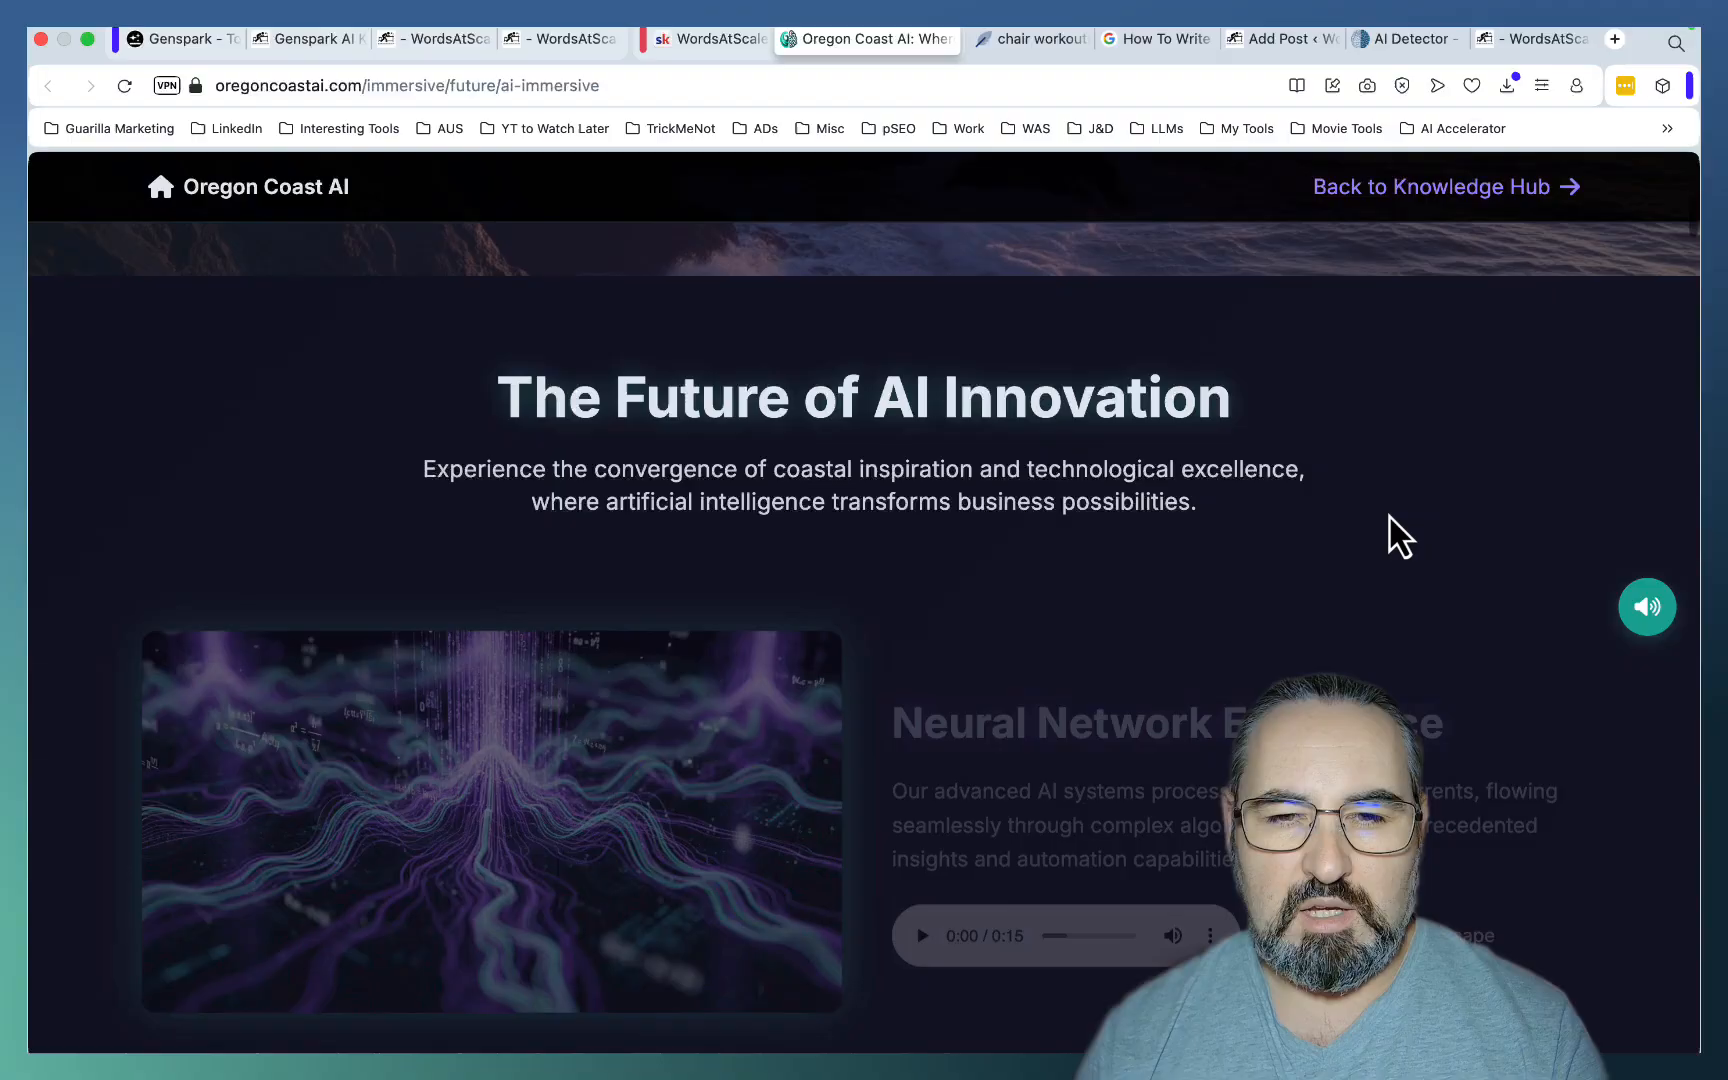
scroll(1390, 517, down, 5)
scroll(1391, 517, up, 3)
scroll(1388, 512, down, 5)
scroll(1388, 511, down, 5)
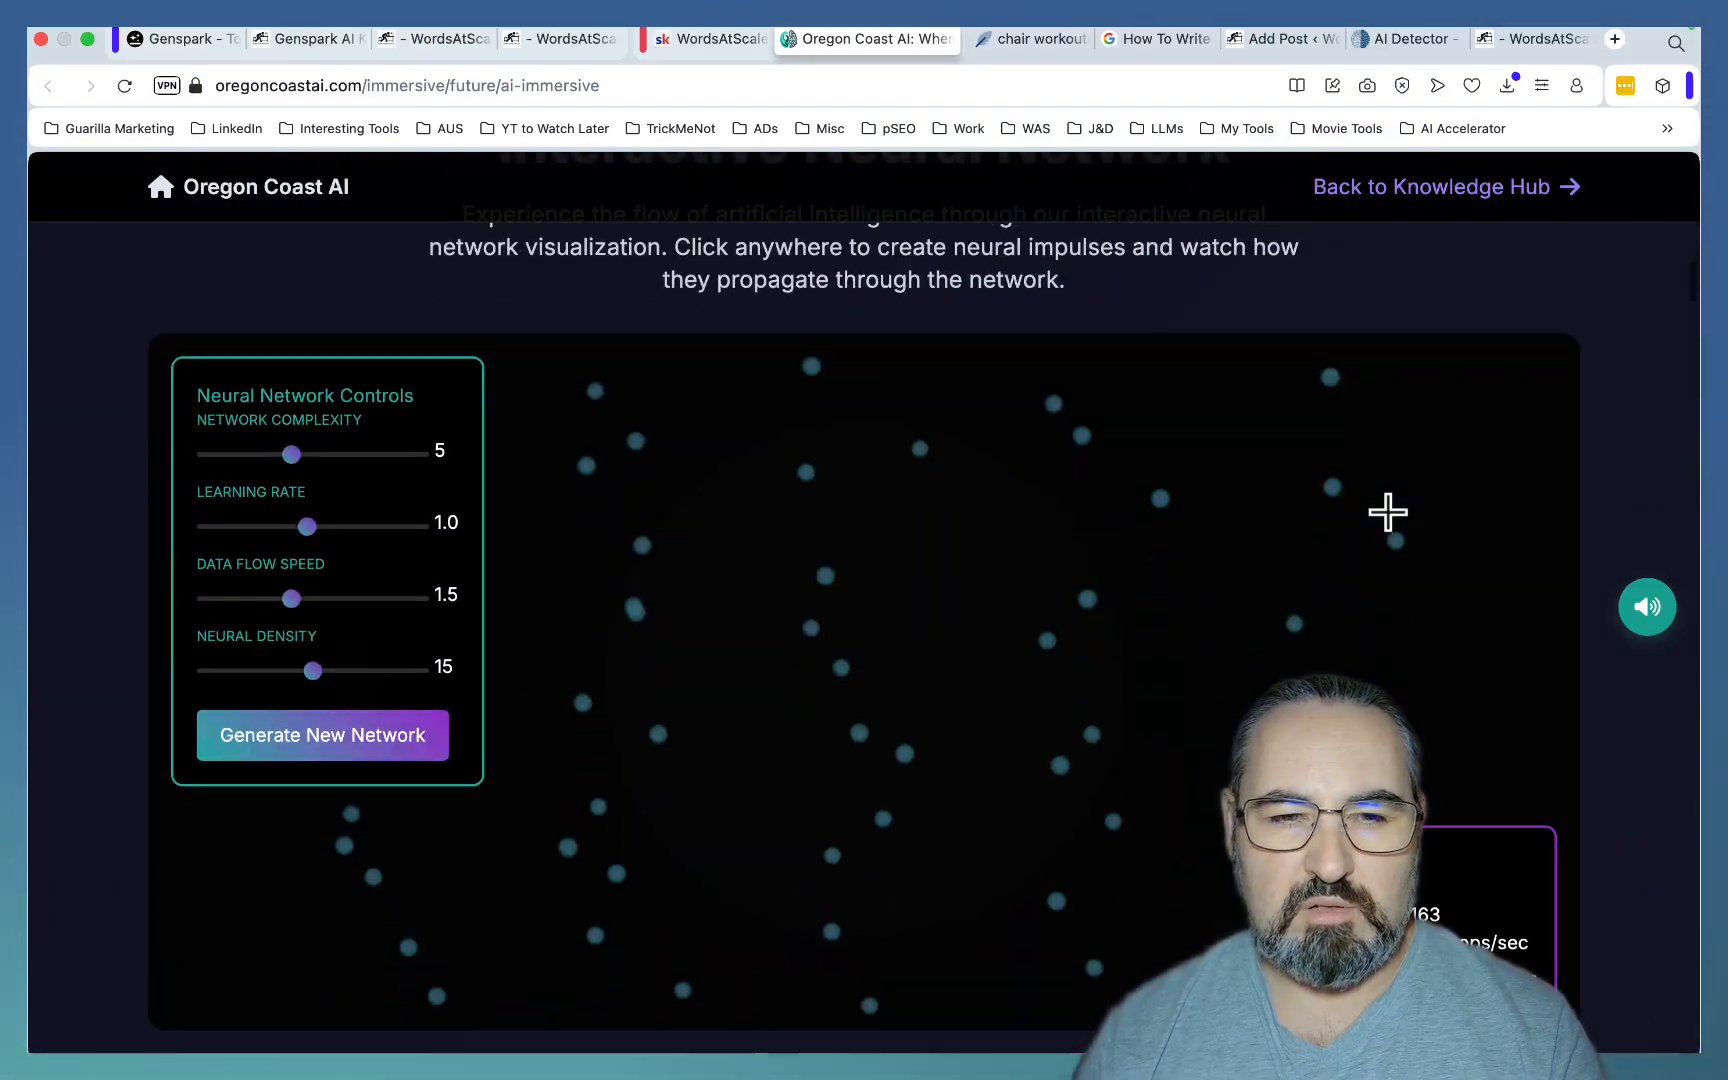
click(377, 456)
click(387, 526)
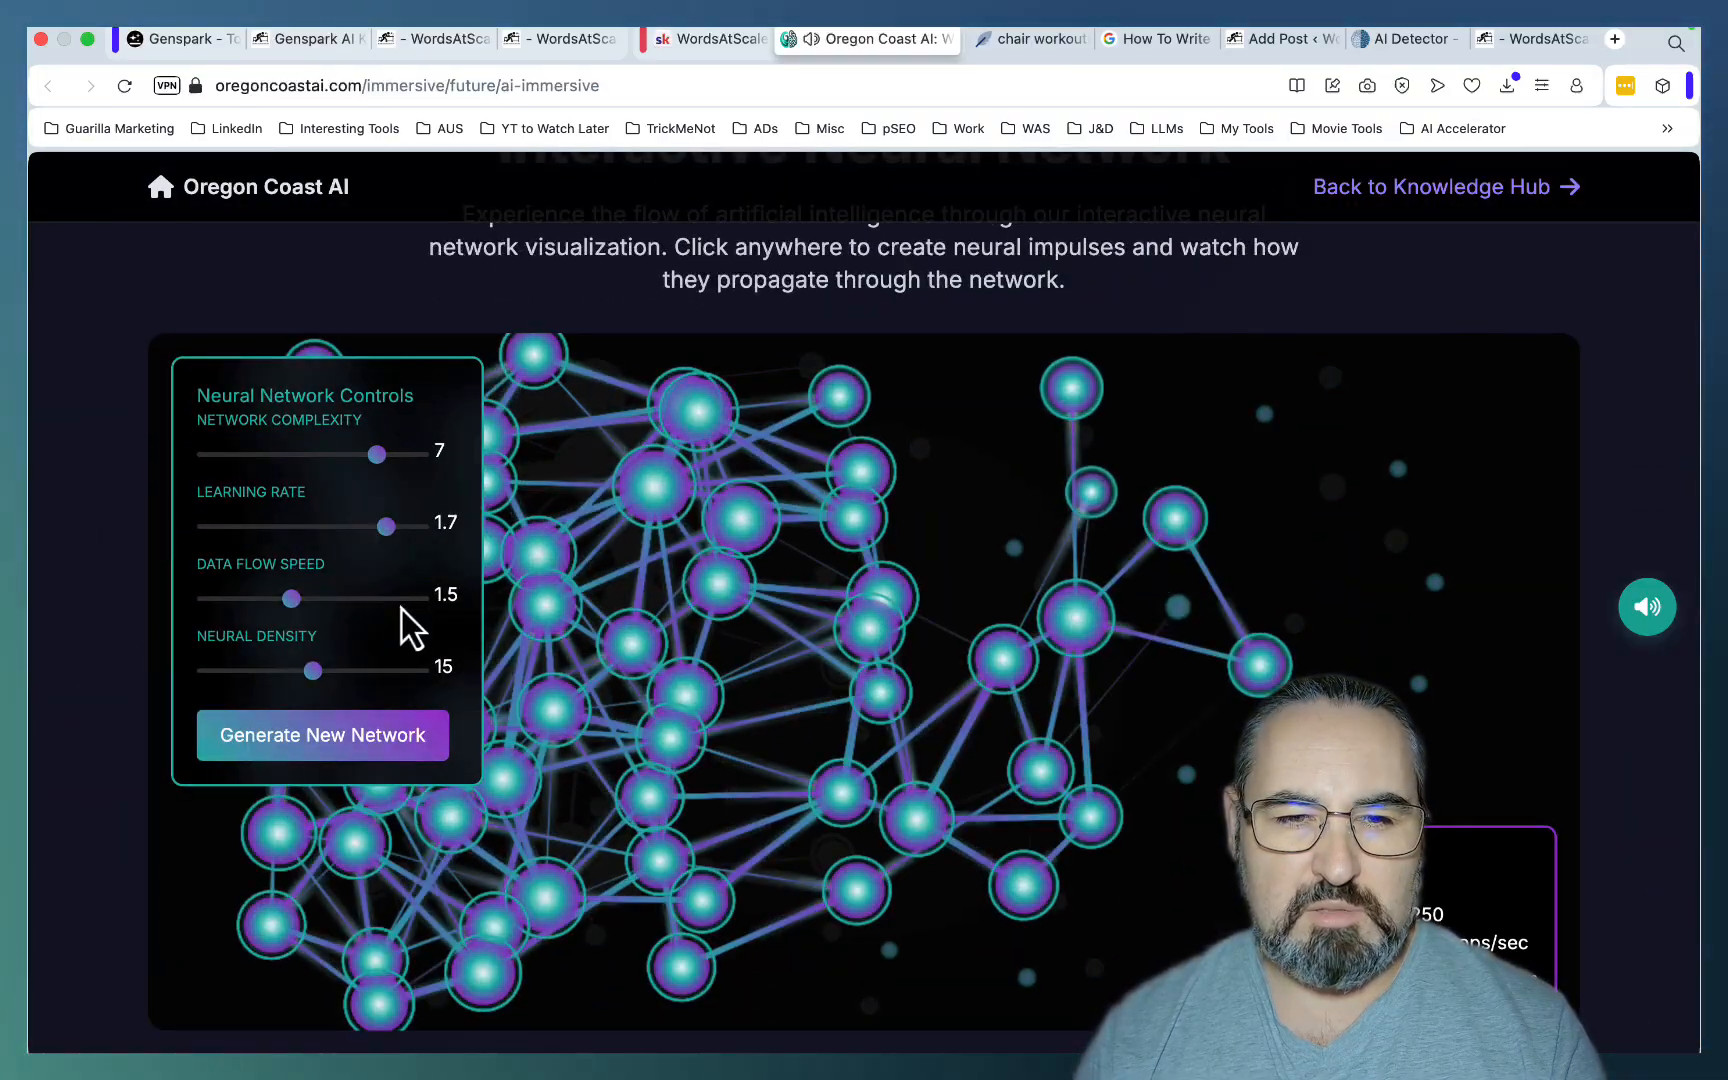
click(403, 598)
click(387, 671)
scroll(670, 611, down, 10)
scroll(670, 610, down, 5)
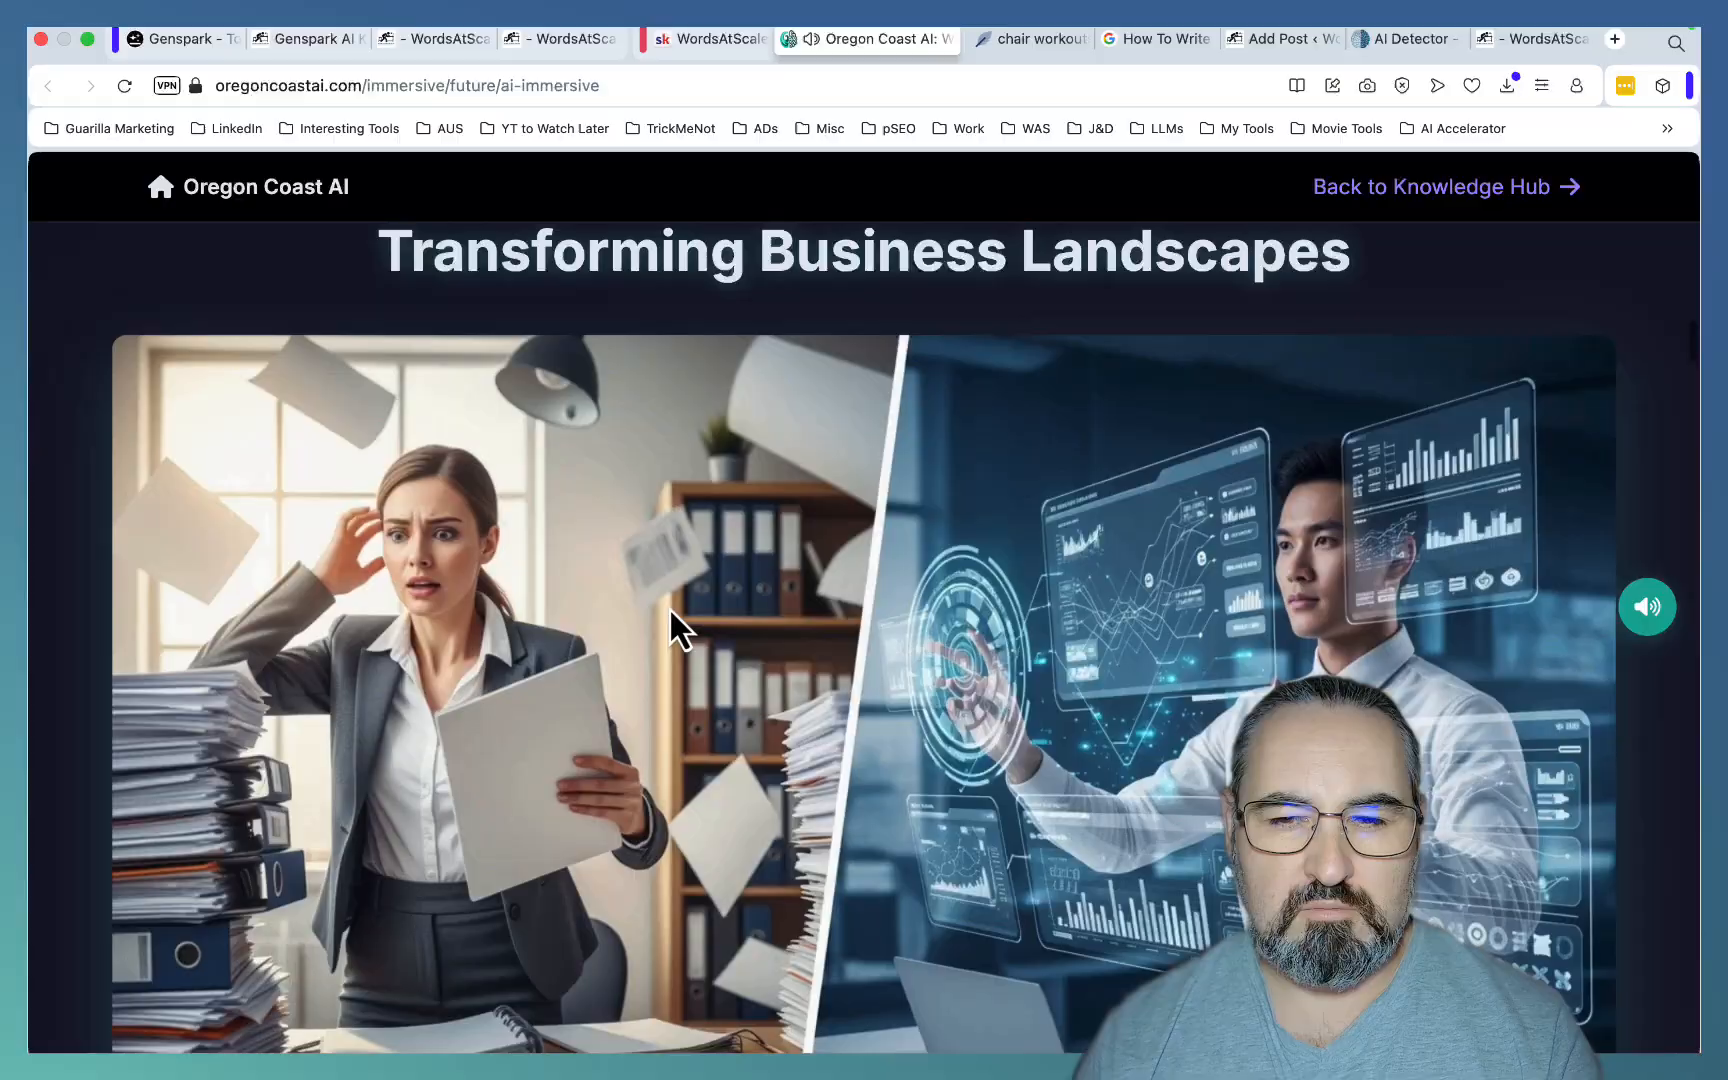
scroll(670, 610, down, 8)
scroll(670, 611, down, 8)
scroll(670, 610, down, 8)
scroll(670, 610, down, 8)
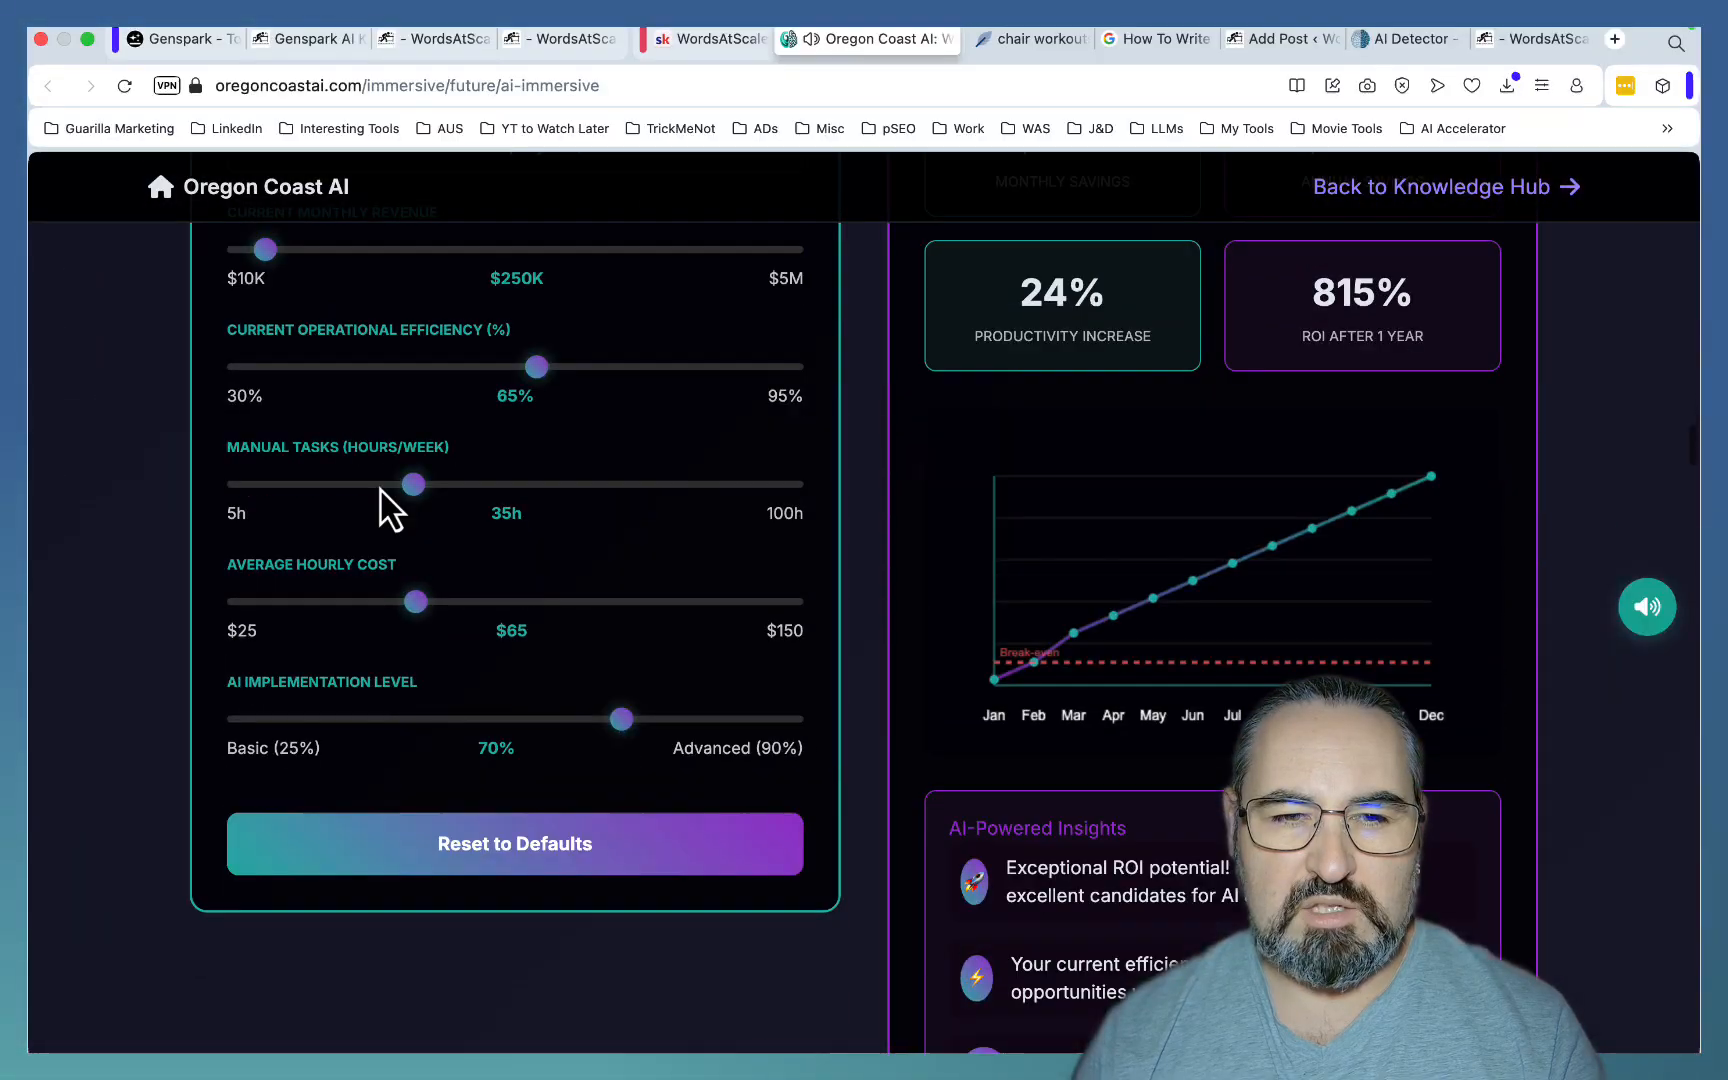
click(348, 486)
scroll(325, 386, down, 10)
scroll(576, 435, down, 10)
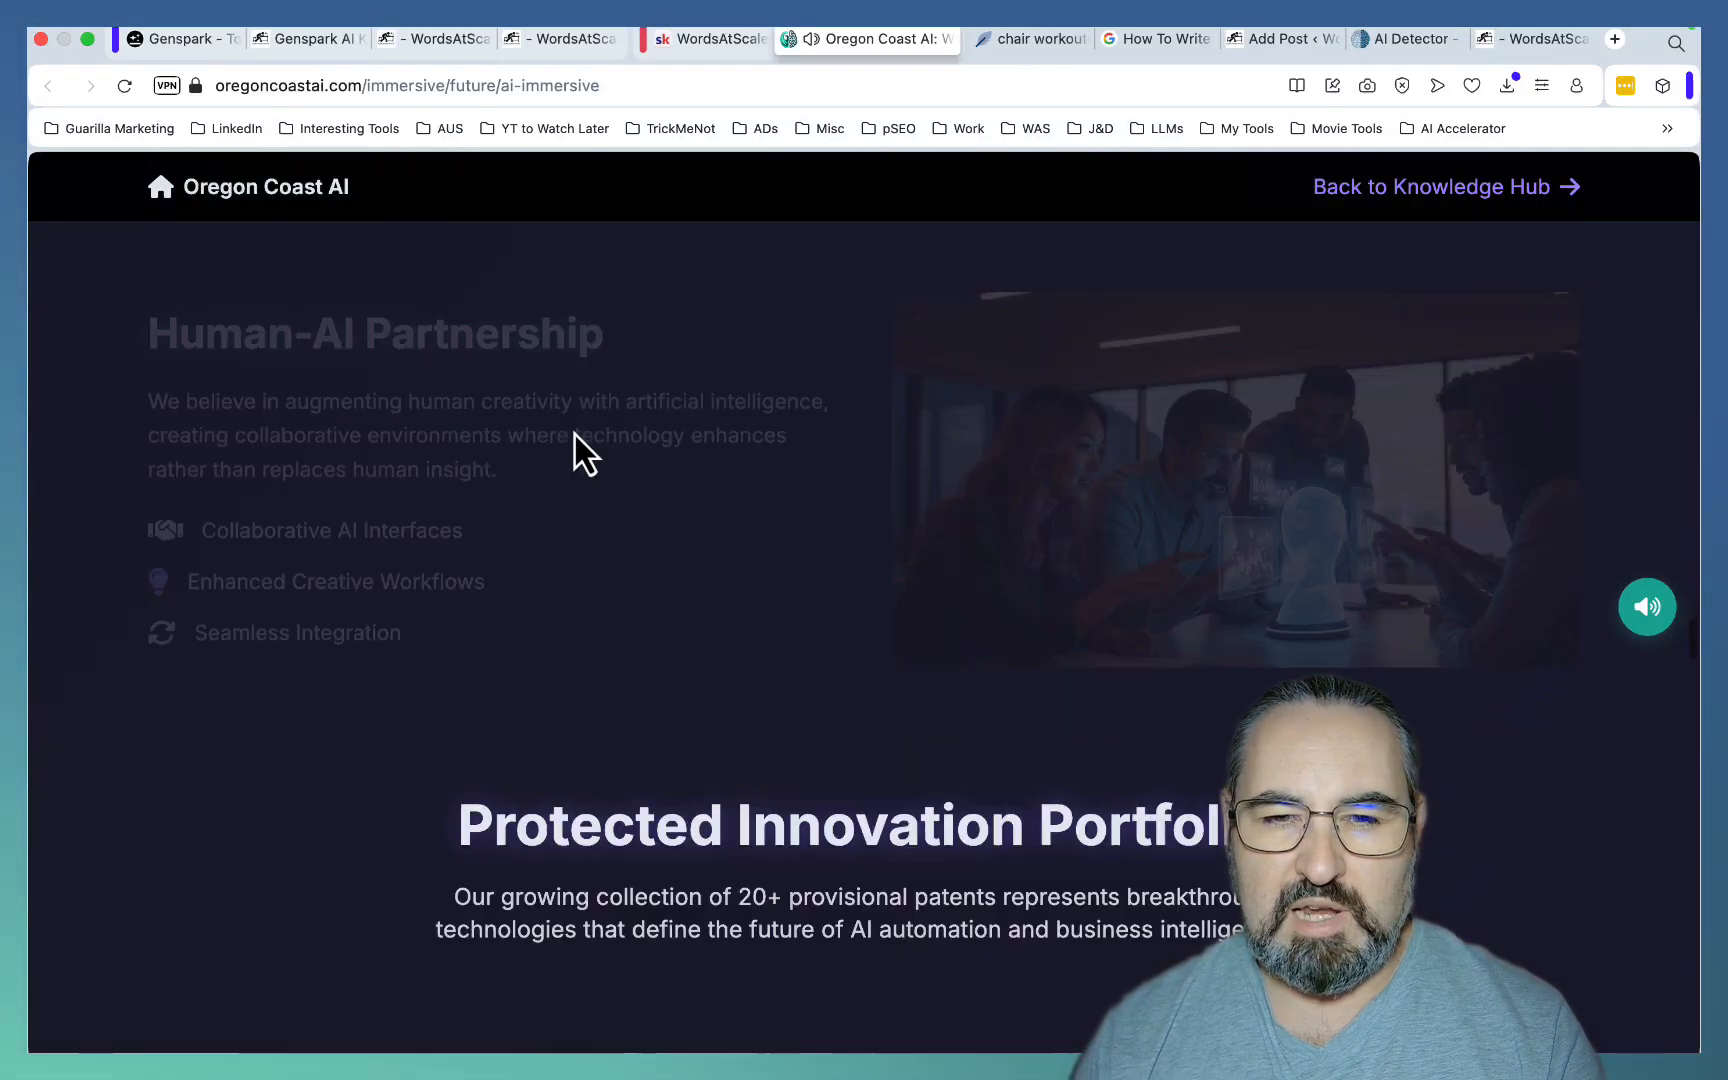
scroll(575, 436, down, 8)
scroll(575, 435, down, 10)
scroll(575, 435, down, 10)
scroll(576, 434, down, 10)
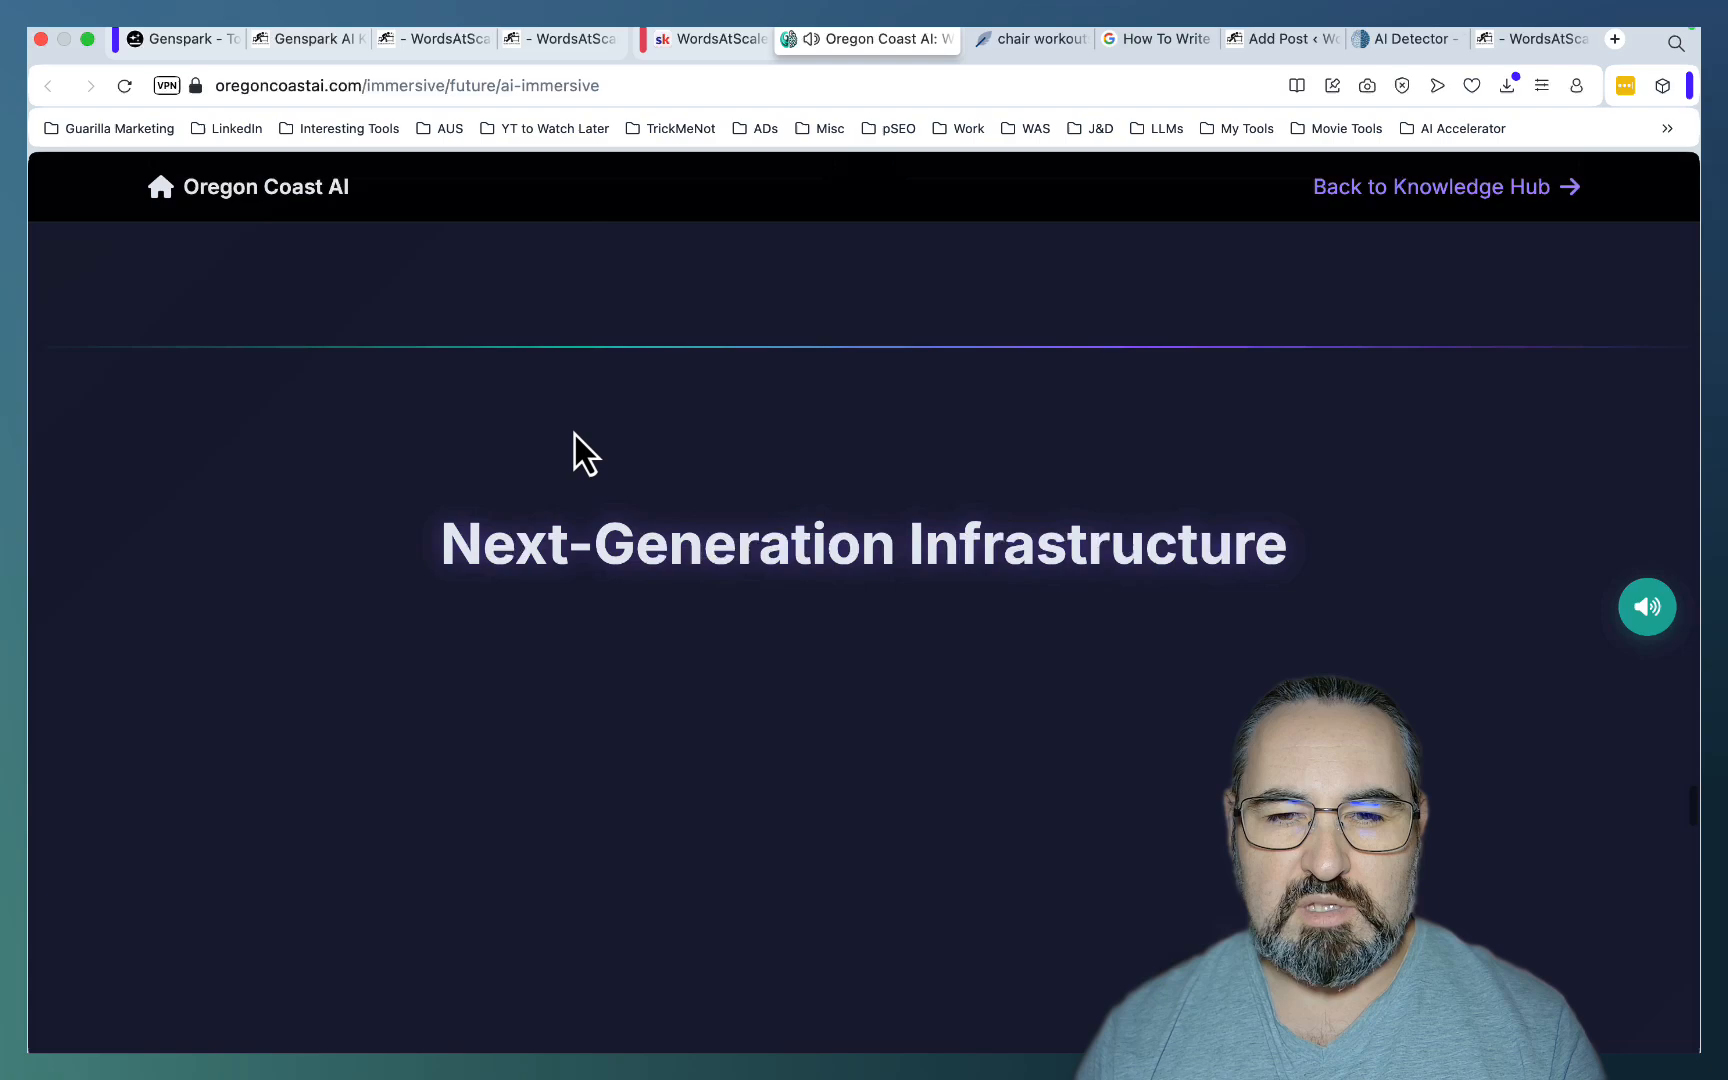
scroll(576, 436, down, 10)
scroll(576, 435, down, 10)
scroll(575, 435, down, 10)
scroll(729, 553, down, 10)
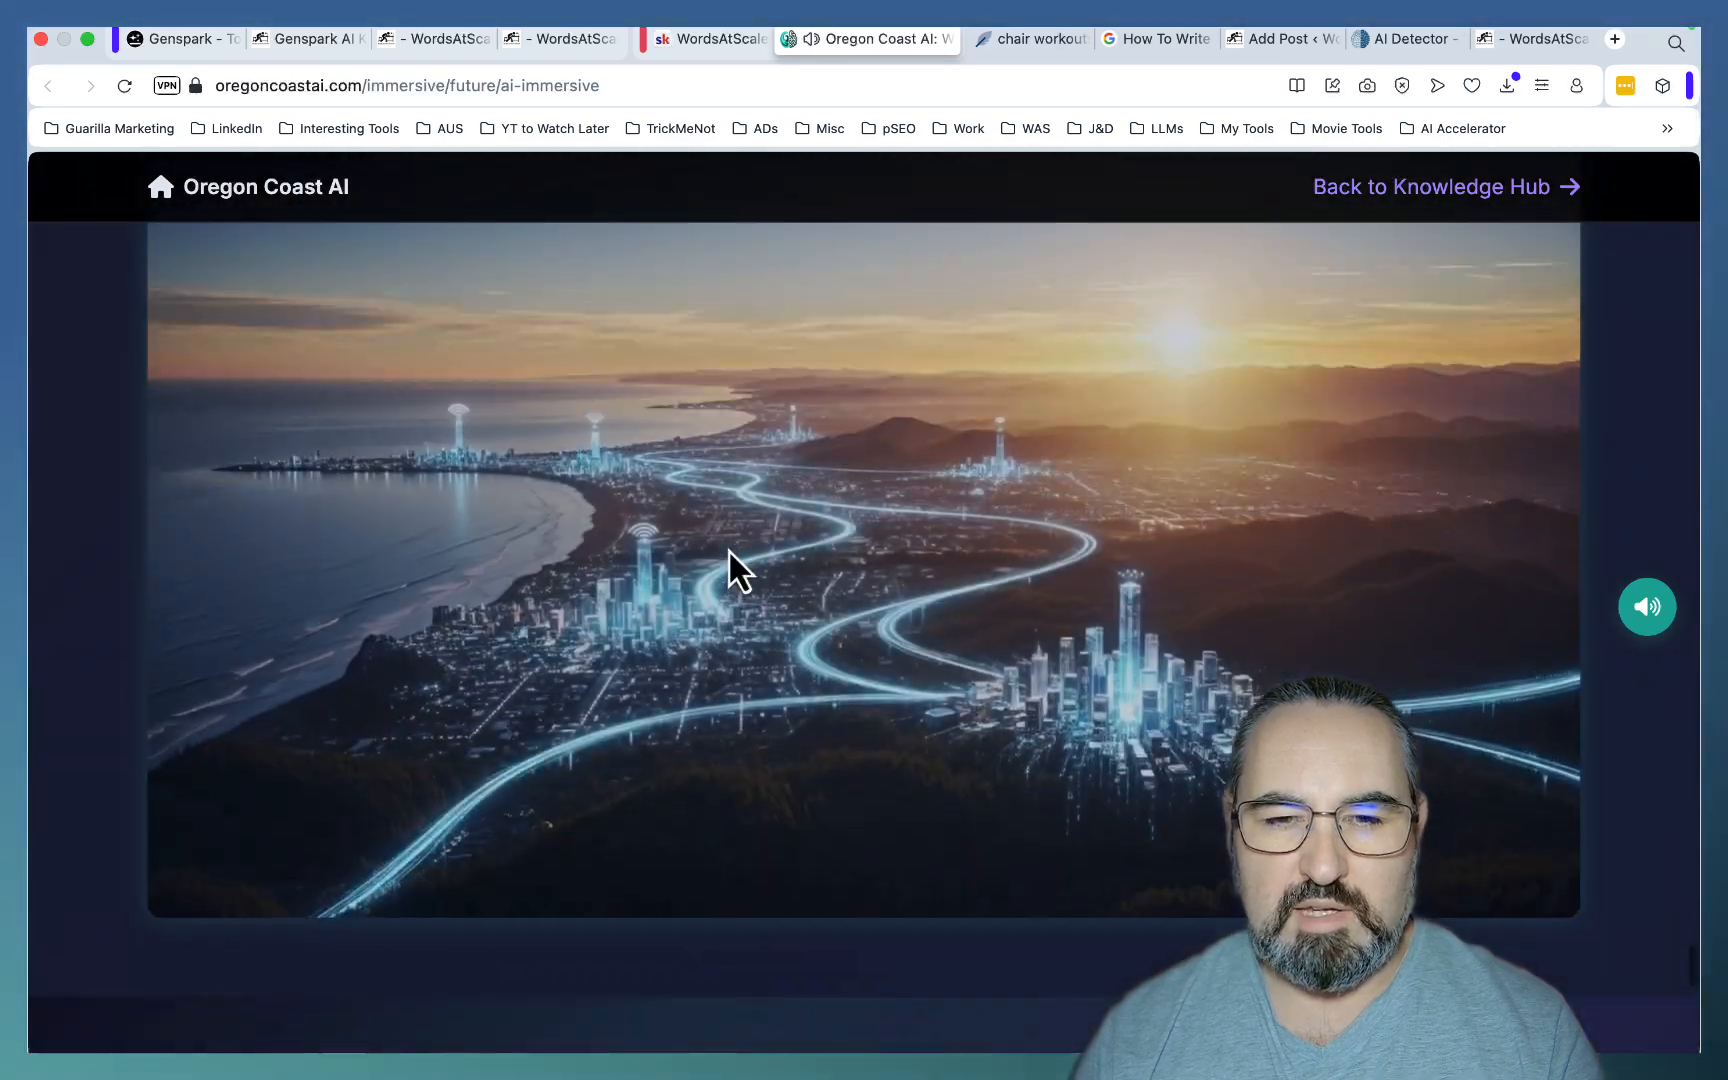
scroll(729, 552, down, 10)
scroll(730, 552, down, 6)
scroll(730, 552, up, 8)
scroll(729, 552, up, 10)
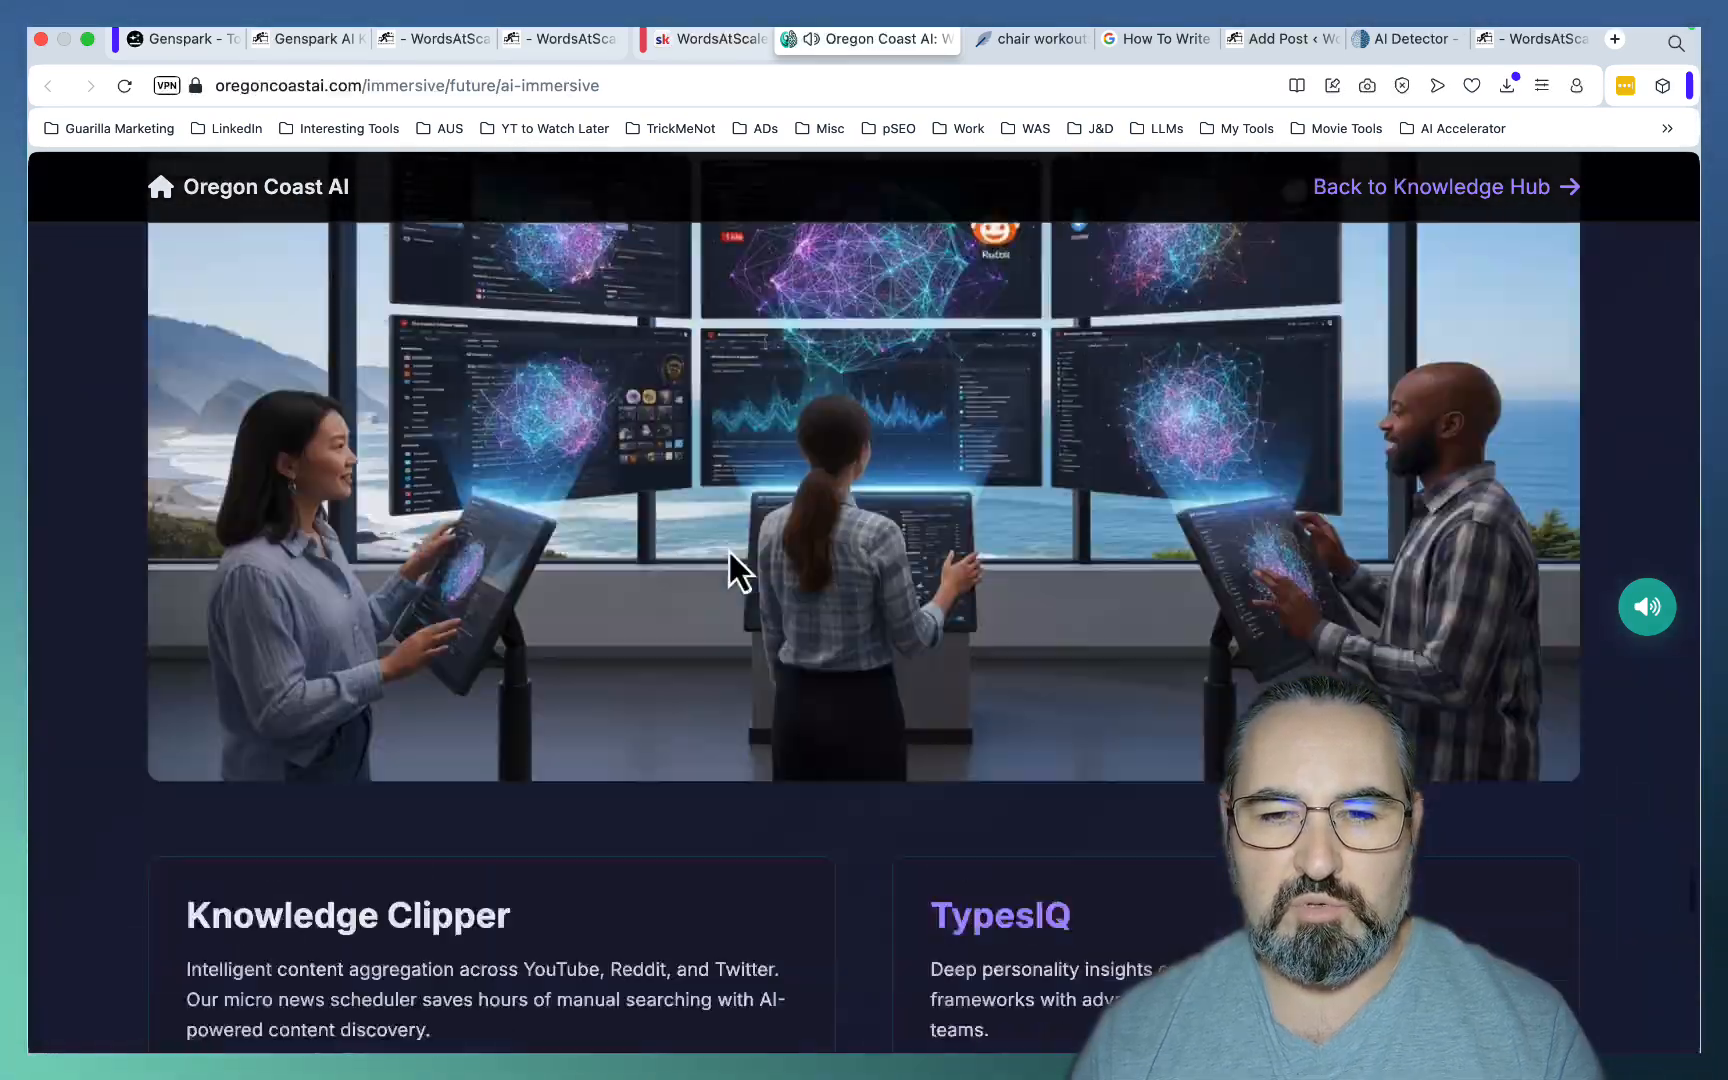
scroll(729, 552, up, 10)
scroll(730, 552, up, 10)
scroll(729, 553, up, 10)
scroll(729, 552, up, 5)
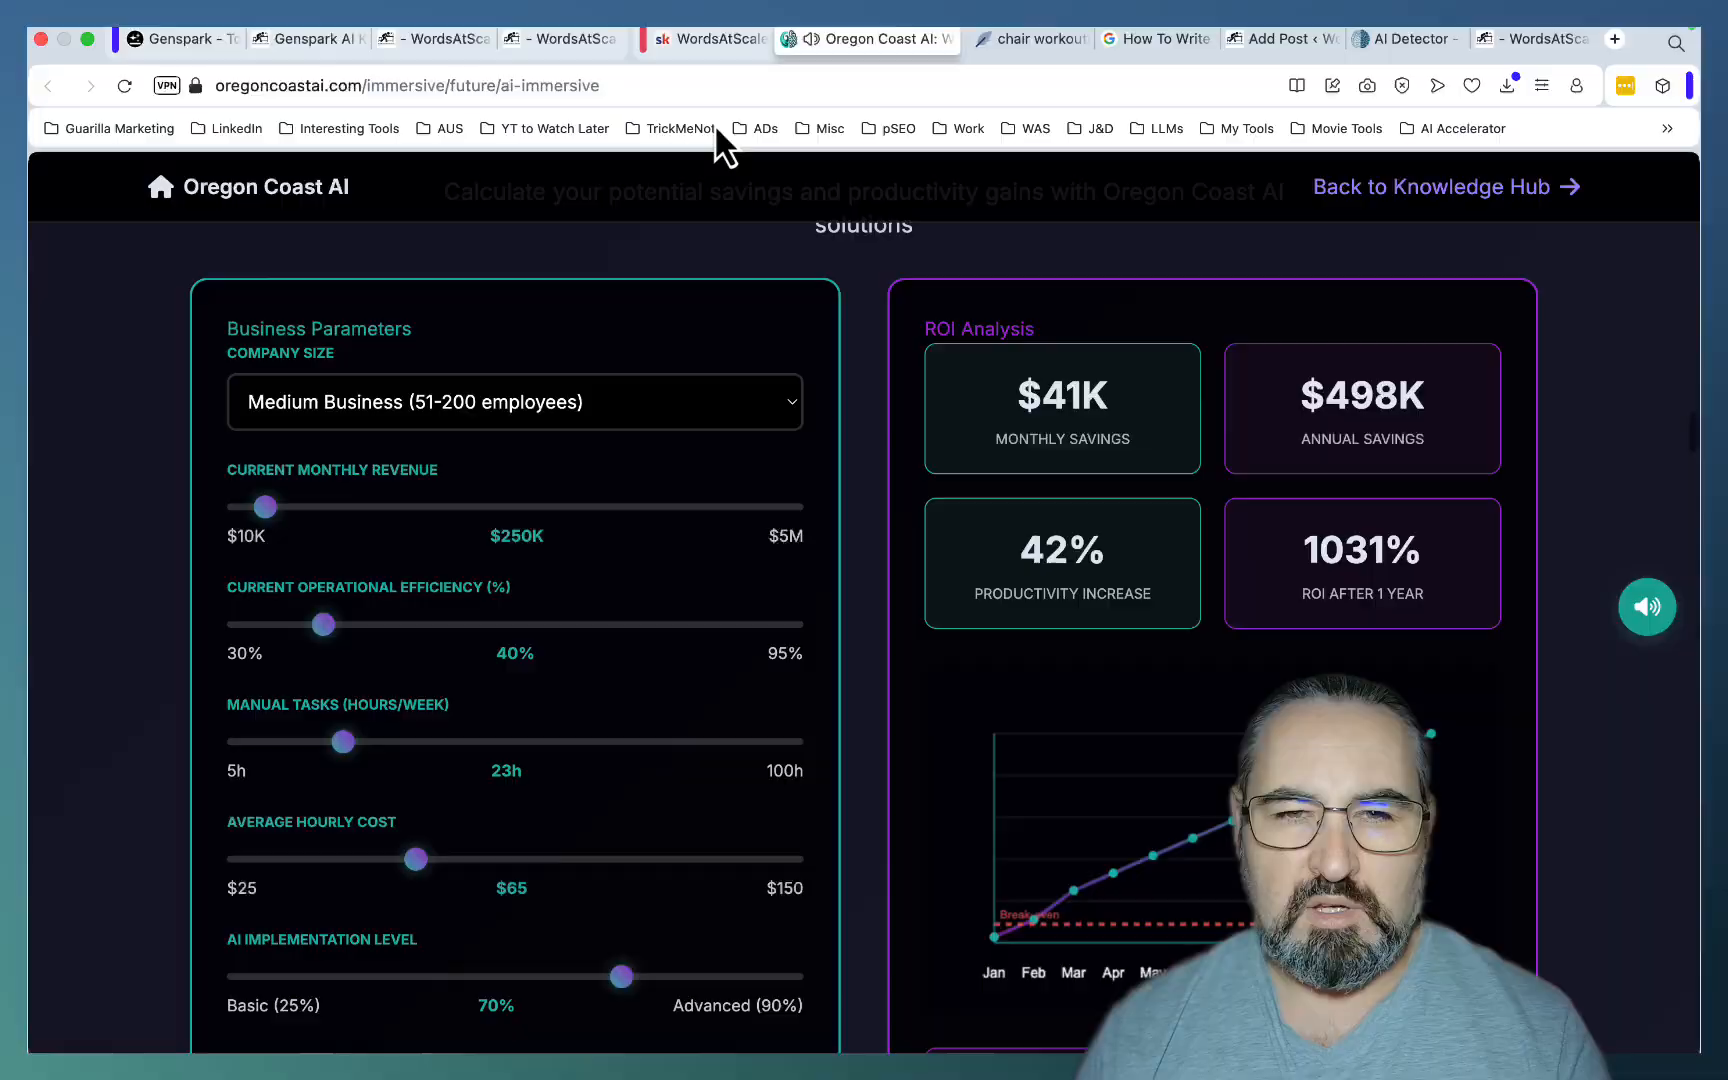
Go back to the Skool Results post comments, then switch to the elanatlas.com page.
click(705, 38)
key(super+bracketleft)
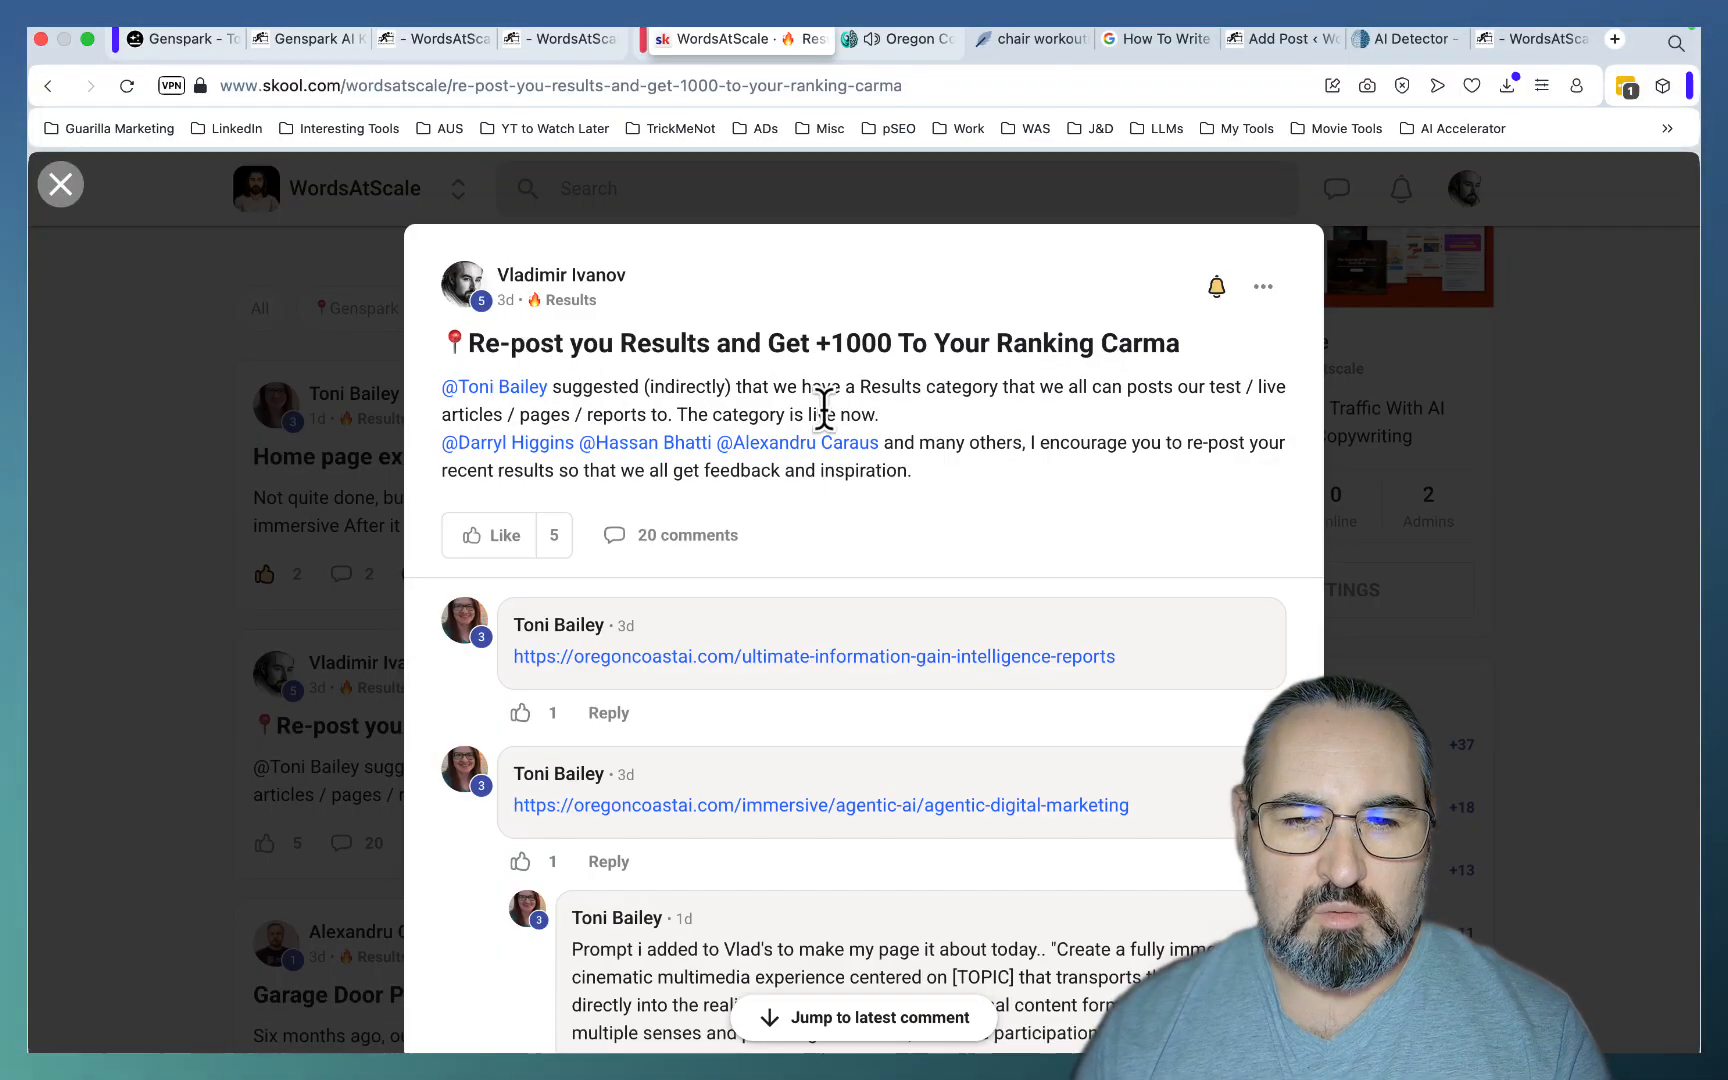
scroll(822, 397, down, 5)
scroll(892, 661, down, 5)
scroll(926, 754, down, 5)
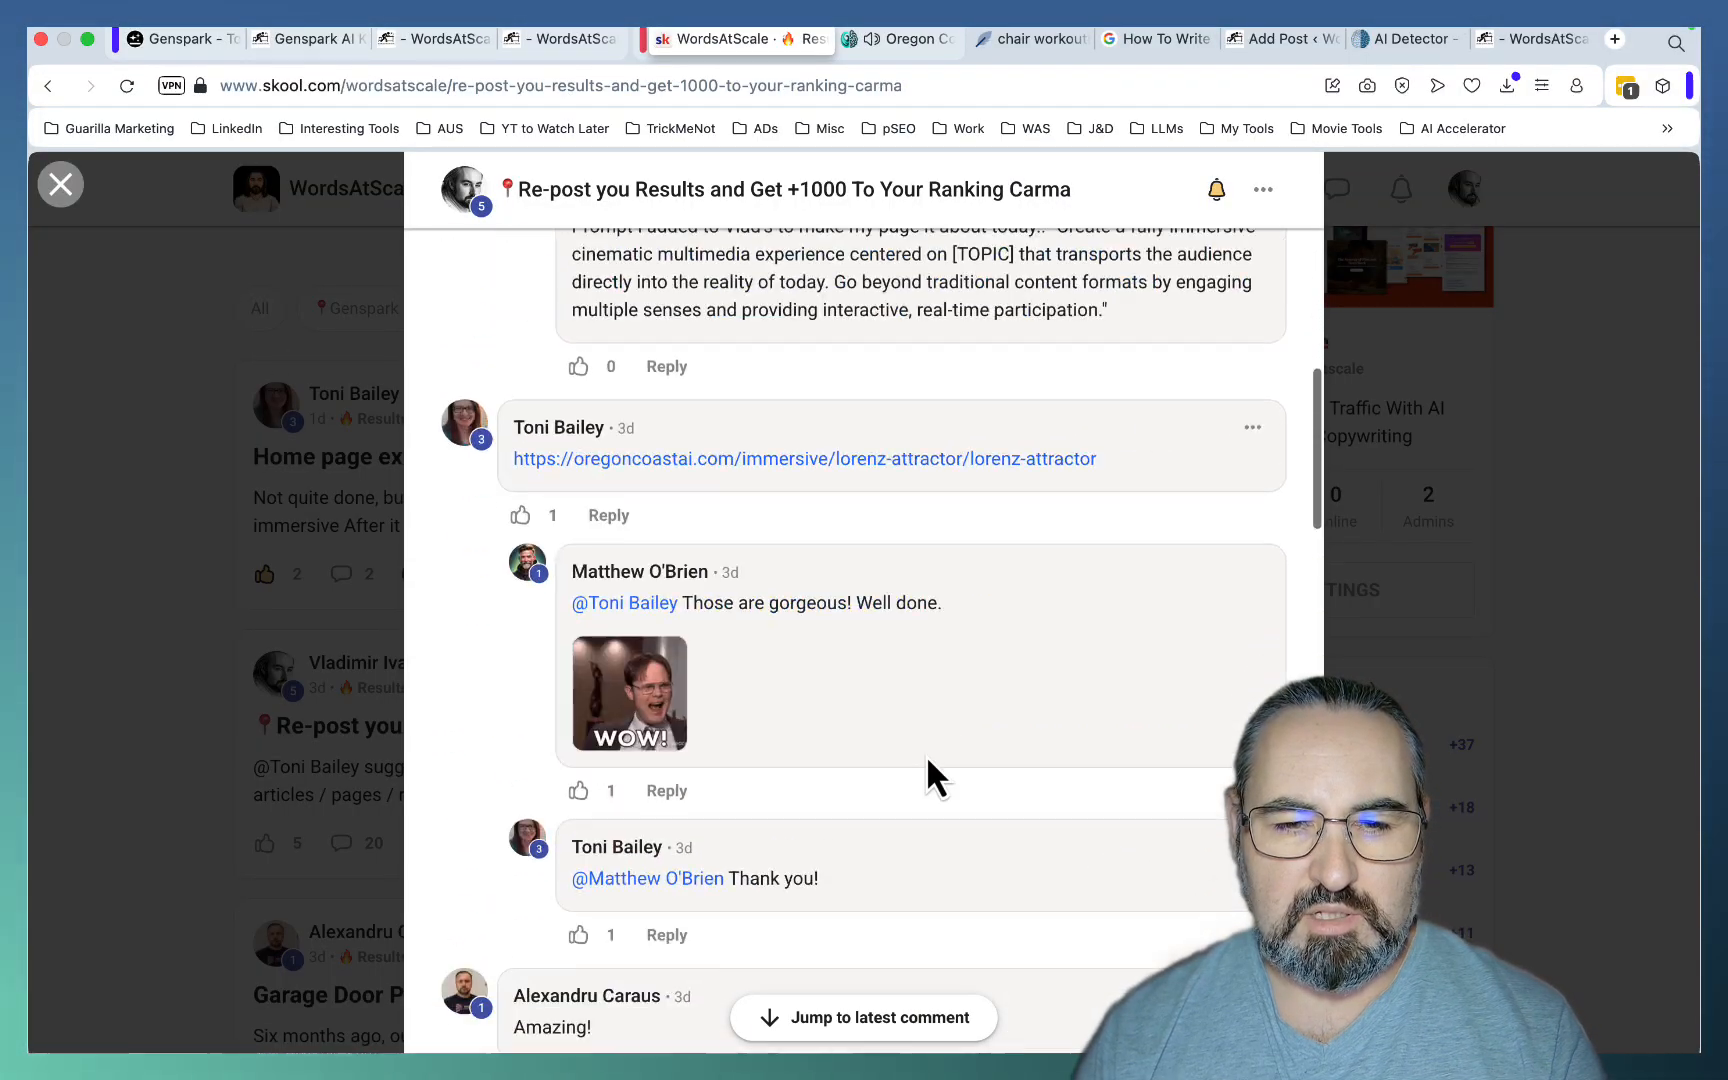
scroll(926, 755, down, 5)
scroll(921, 527, down, 2)
scroll(921, 527, down, 5)
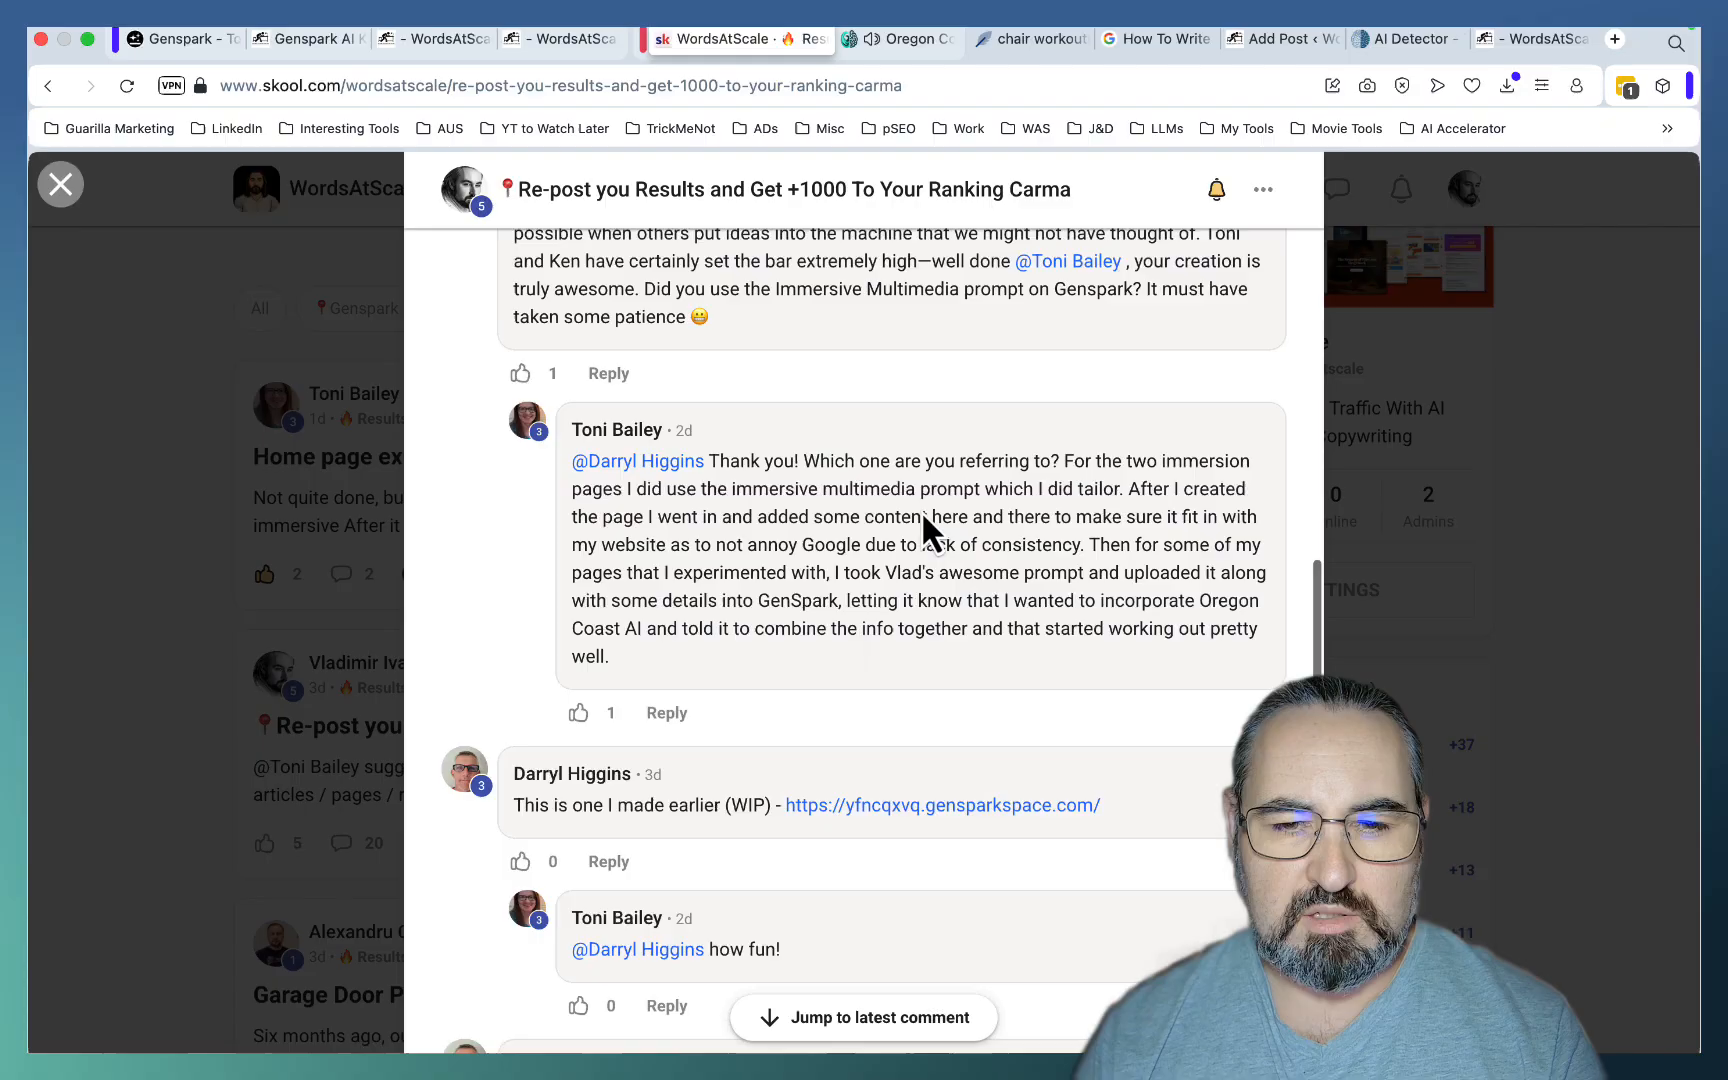
click(810, 38)
scroll(1320, 595, down, 3)
scroll(1321, 595, down, 5)
scroll(1320, 594, down, 5)
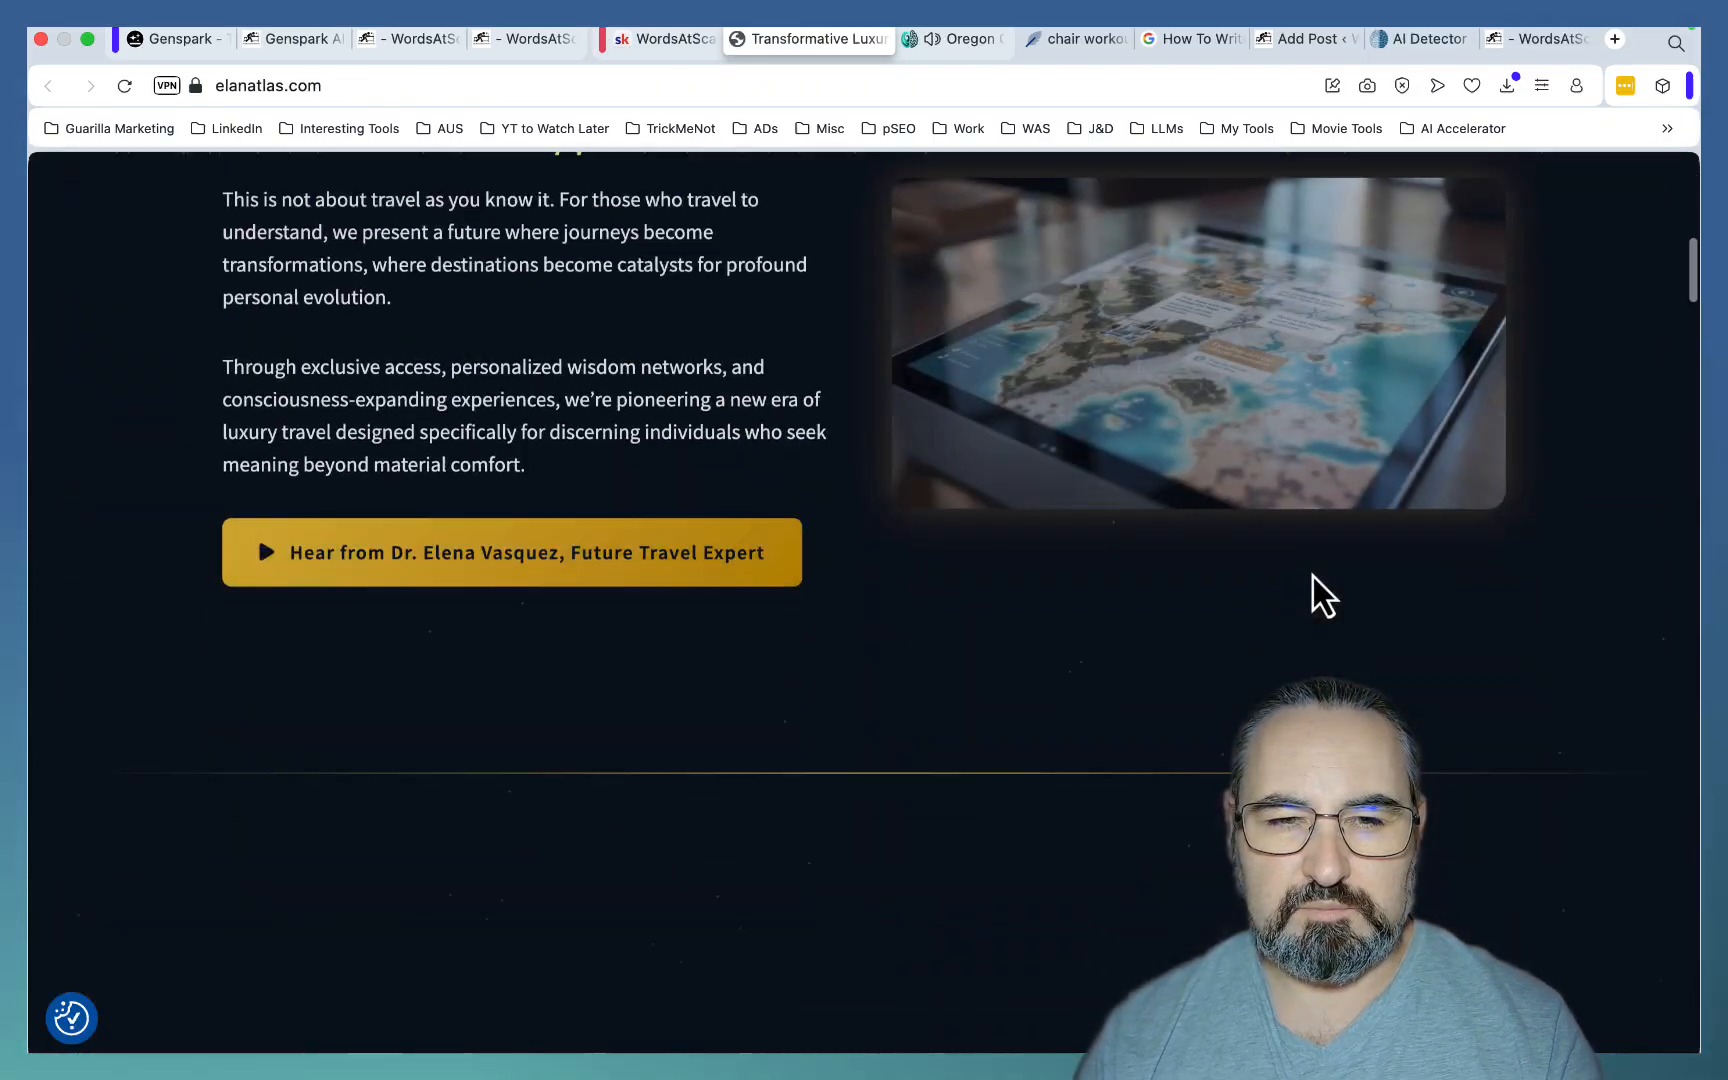
scroll(1320, 595, down, 5)
scroll(1321, 594, down, 5)
scroll(1321, 595, down, 4)
scroll(1321, 594, down, 5)
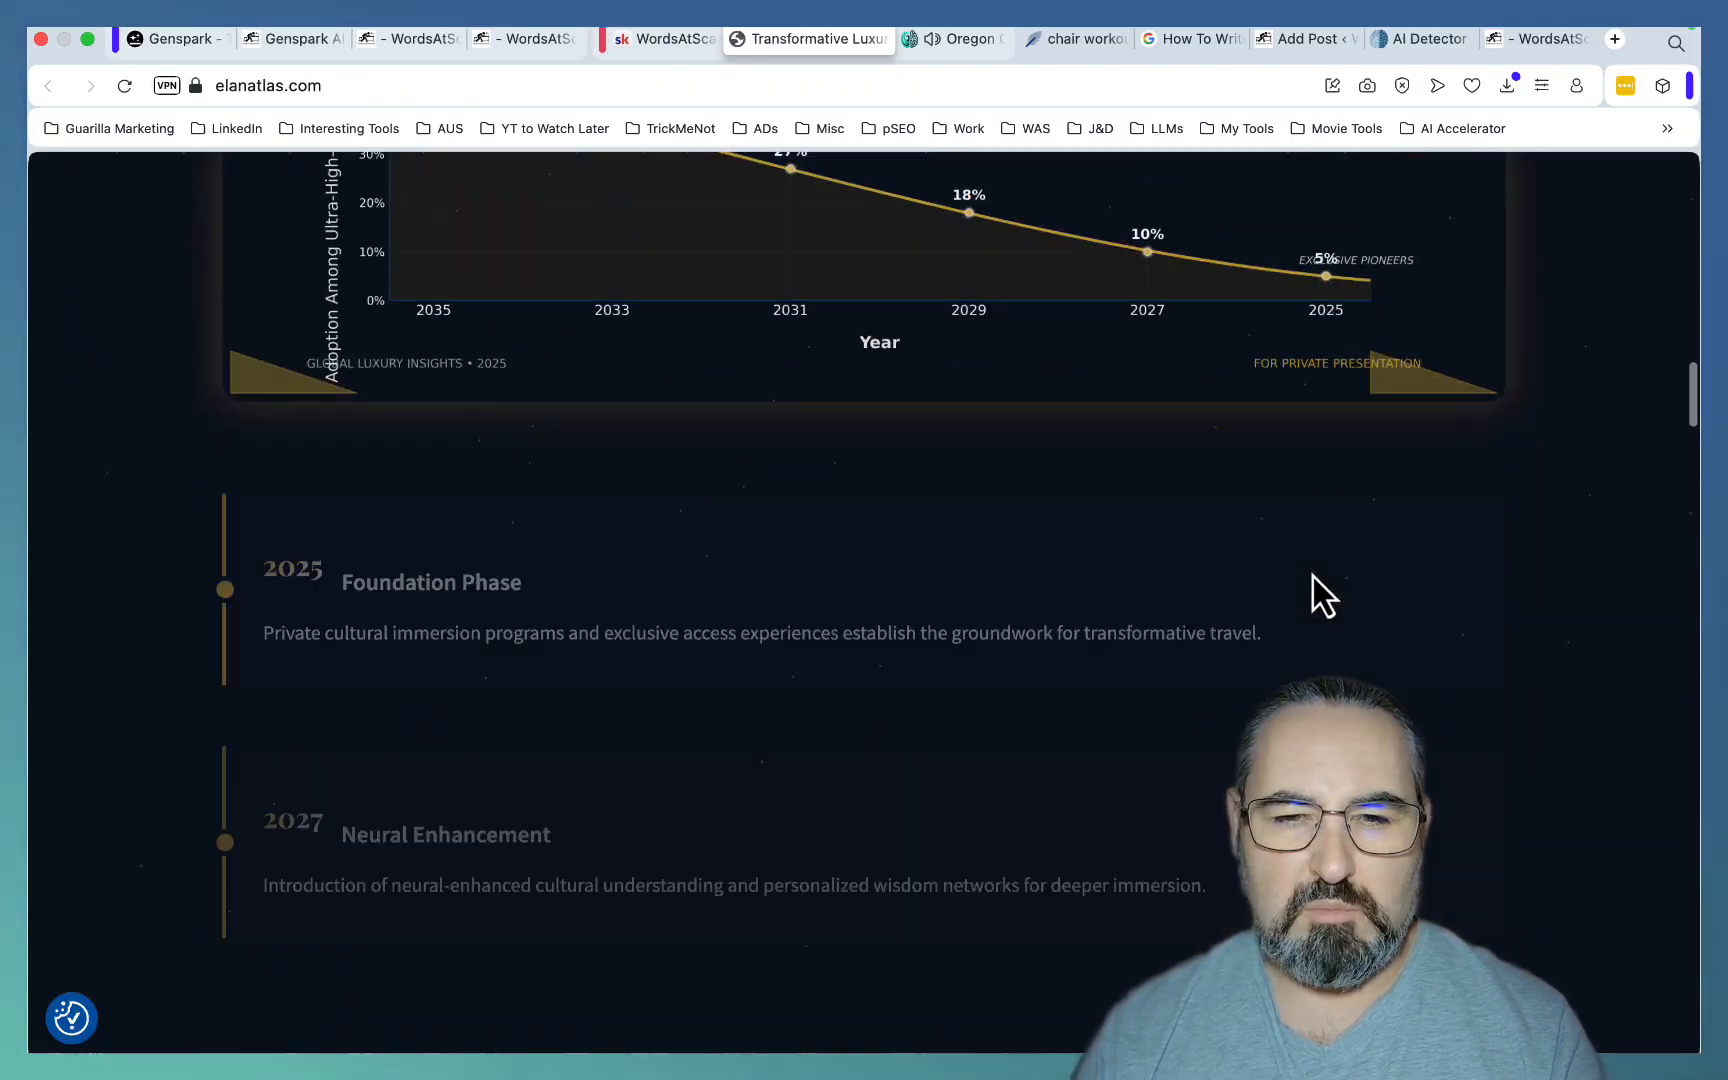
scroll(1321, 594, down, 4)
scroll(1320, 594, down, 4)
scroll(1320, 595, down, 5)
scroll(1320, 594, down, 5)
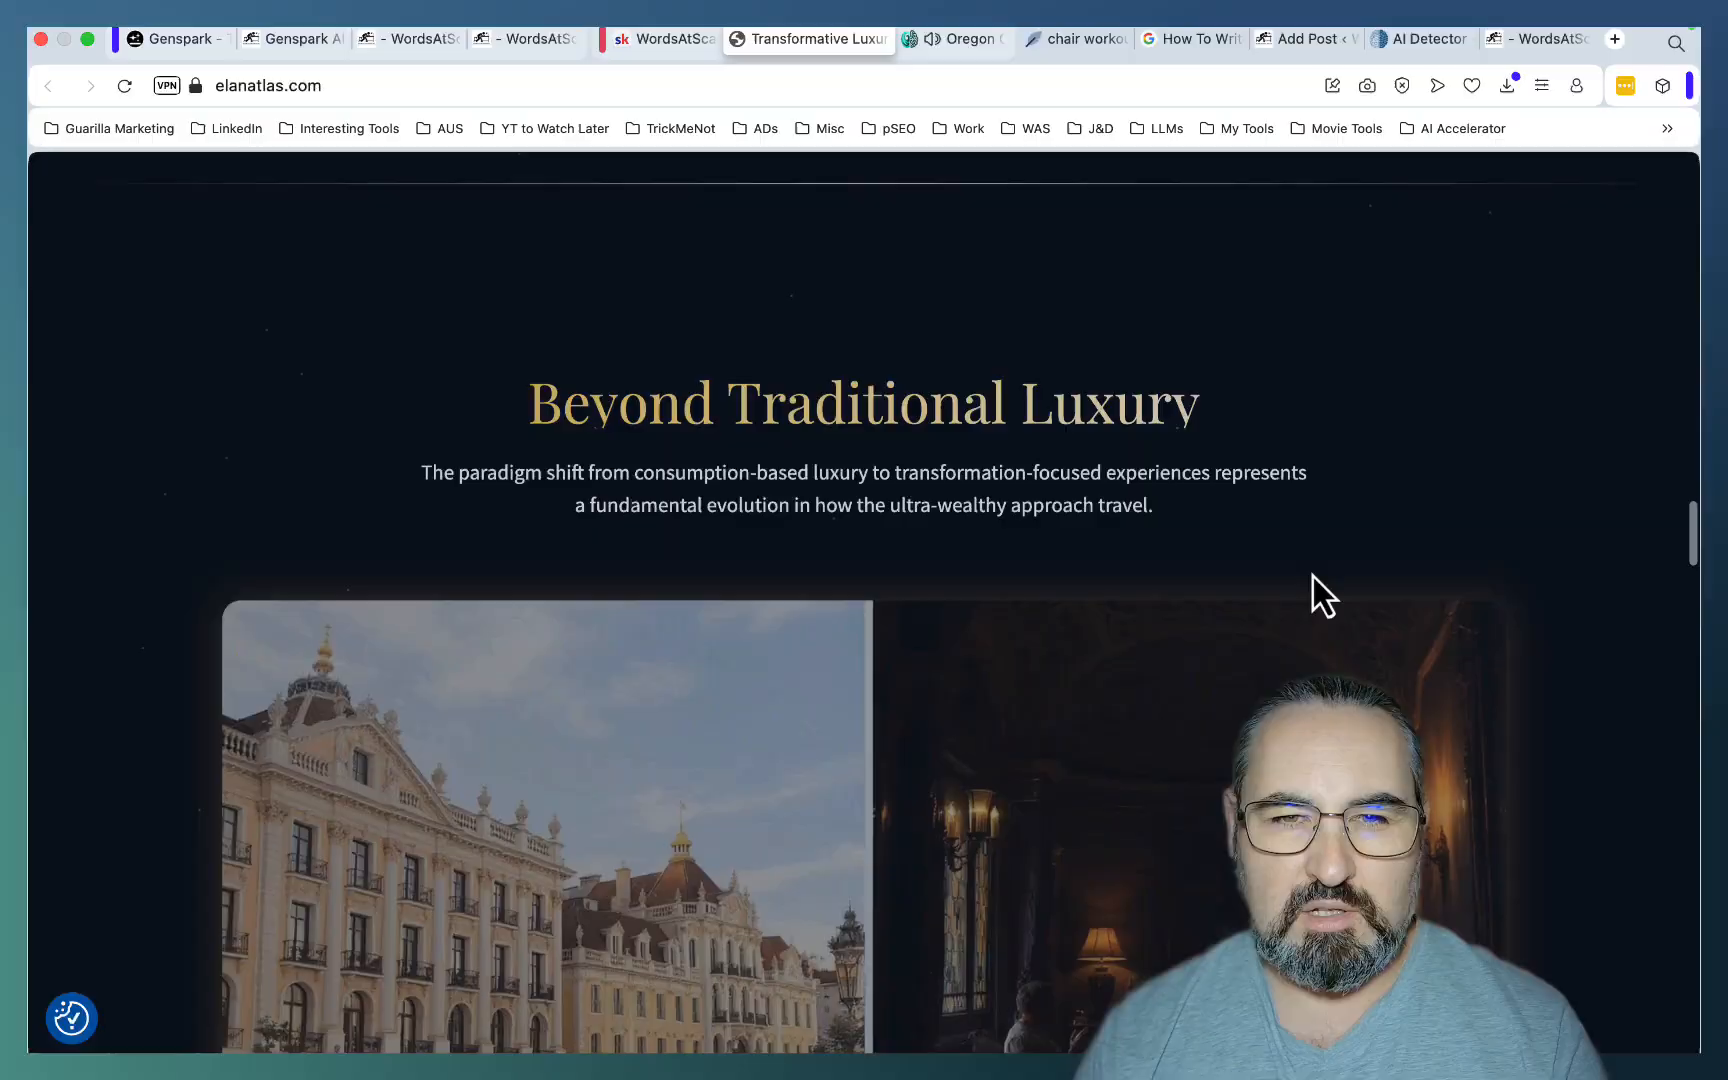
scroll(1321, 595, down, 5)
From the Skool post, open the Garage Door Price Calculator link in a new tab, then return to Genspark.
click(668, 38)
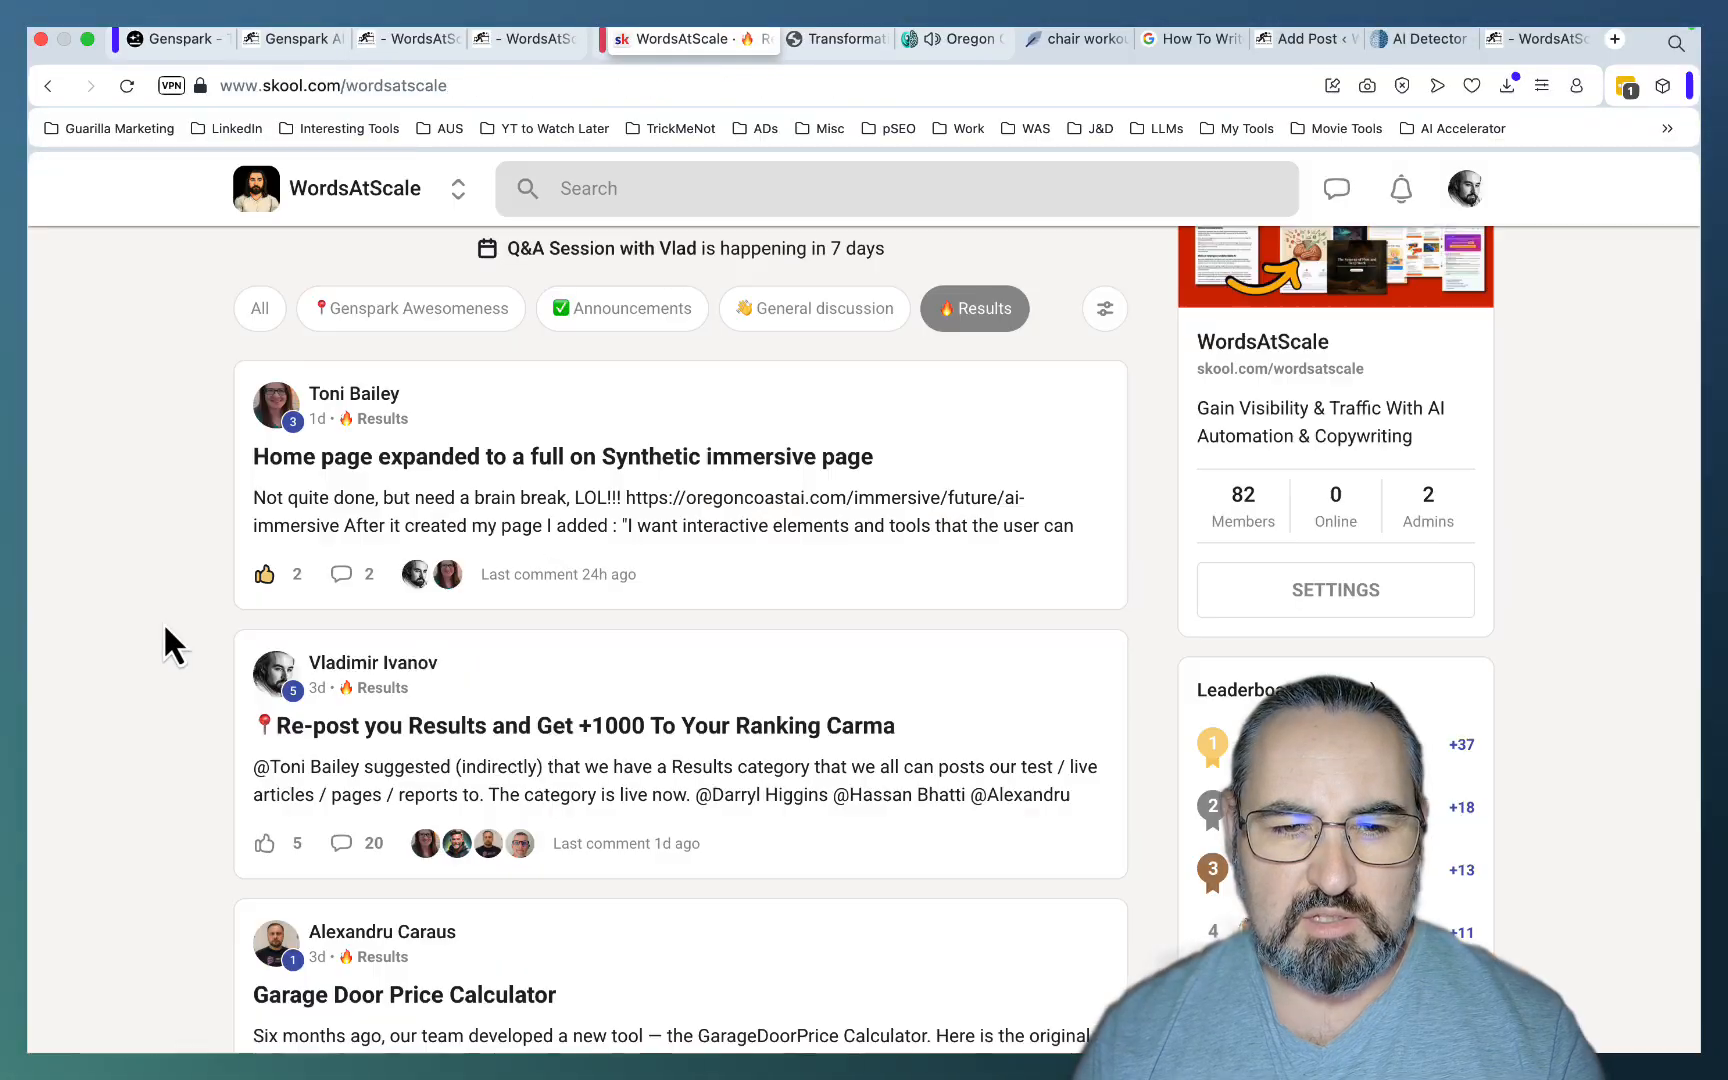
scroll(608, 729, down, 8)
scroll(608, 729, up, 2)
scroll(607, 729, up, 2)
right_click(460, 734)
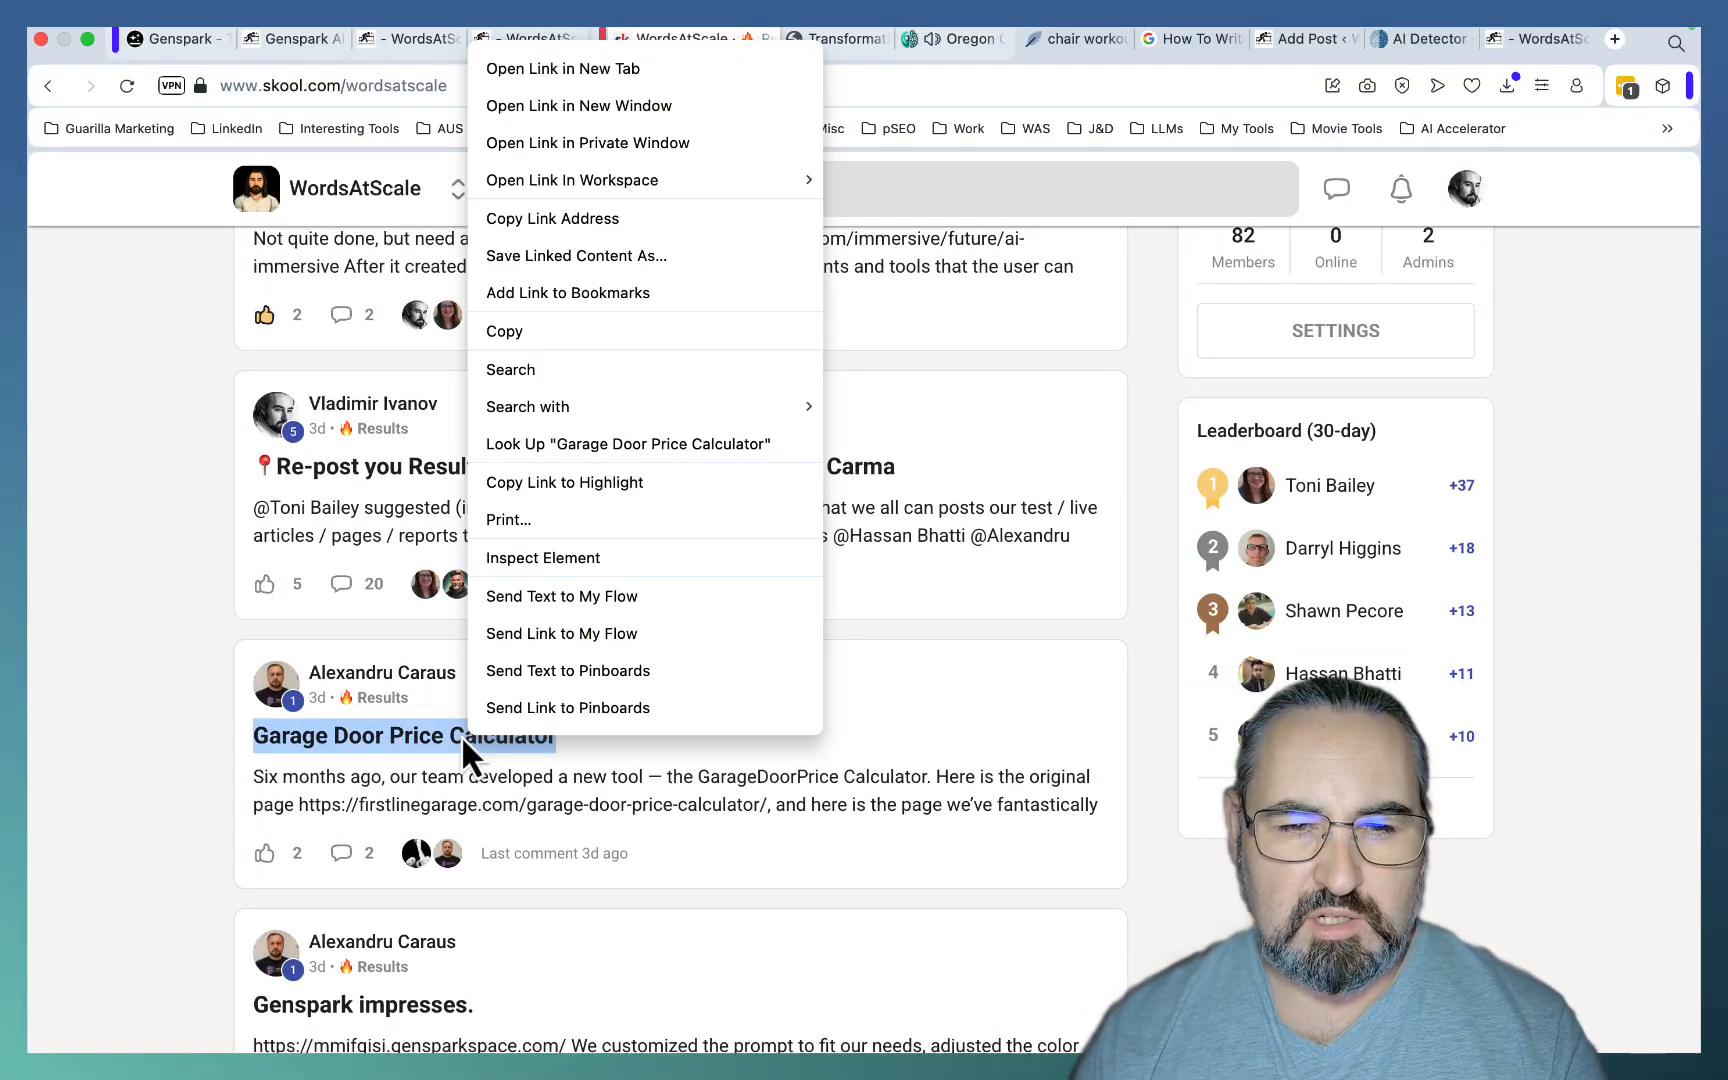
click(561, 67)
scroll(1363, 419, down, 10)
scroll(1364, 416, down, 8)
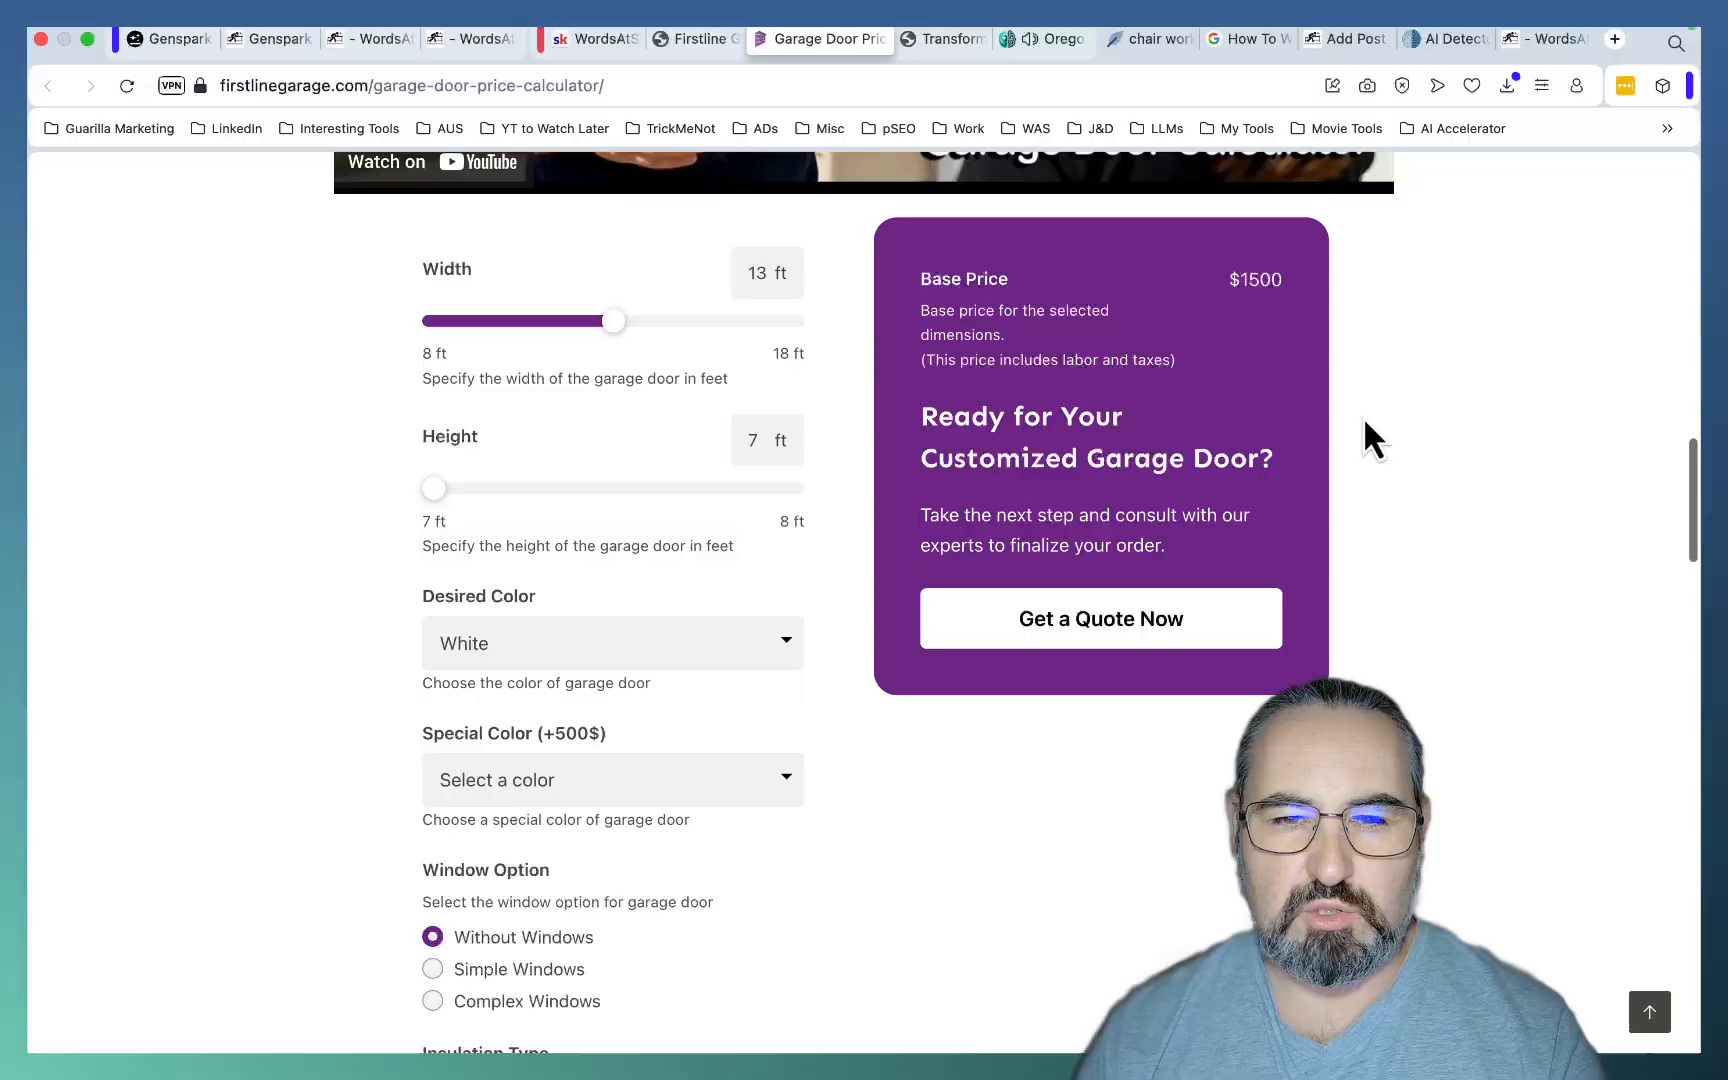
scroll(1363, 416, down, 10)
scroll(1364, 417, down, 10)
click(182, 37)
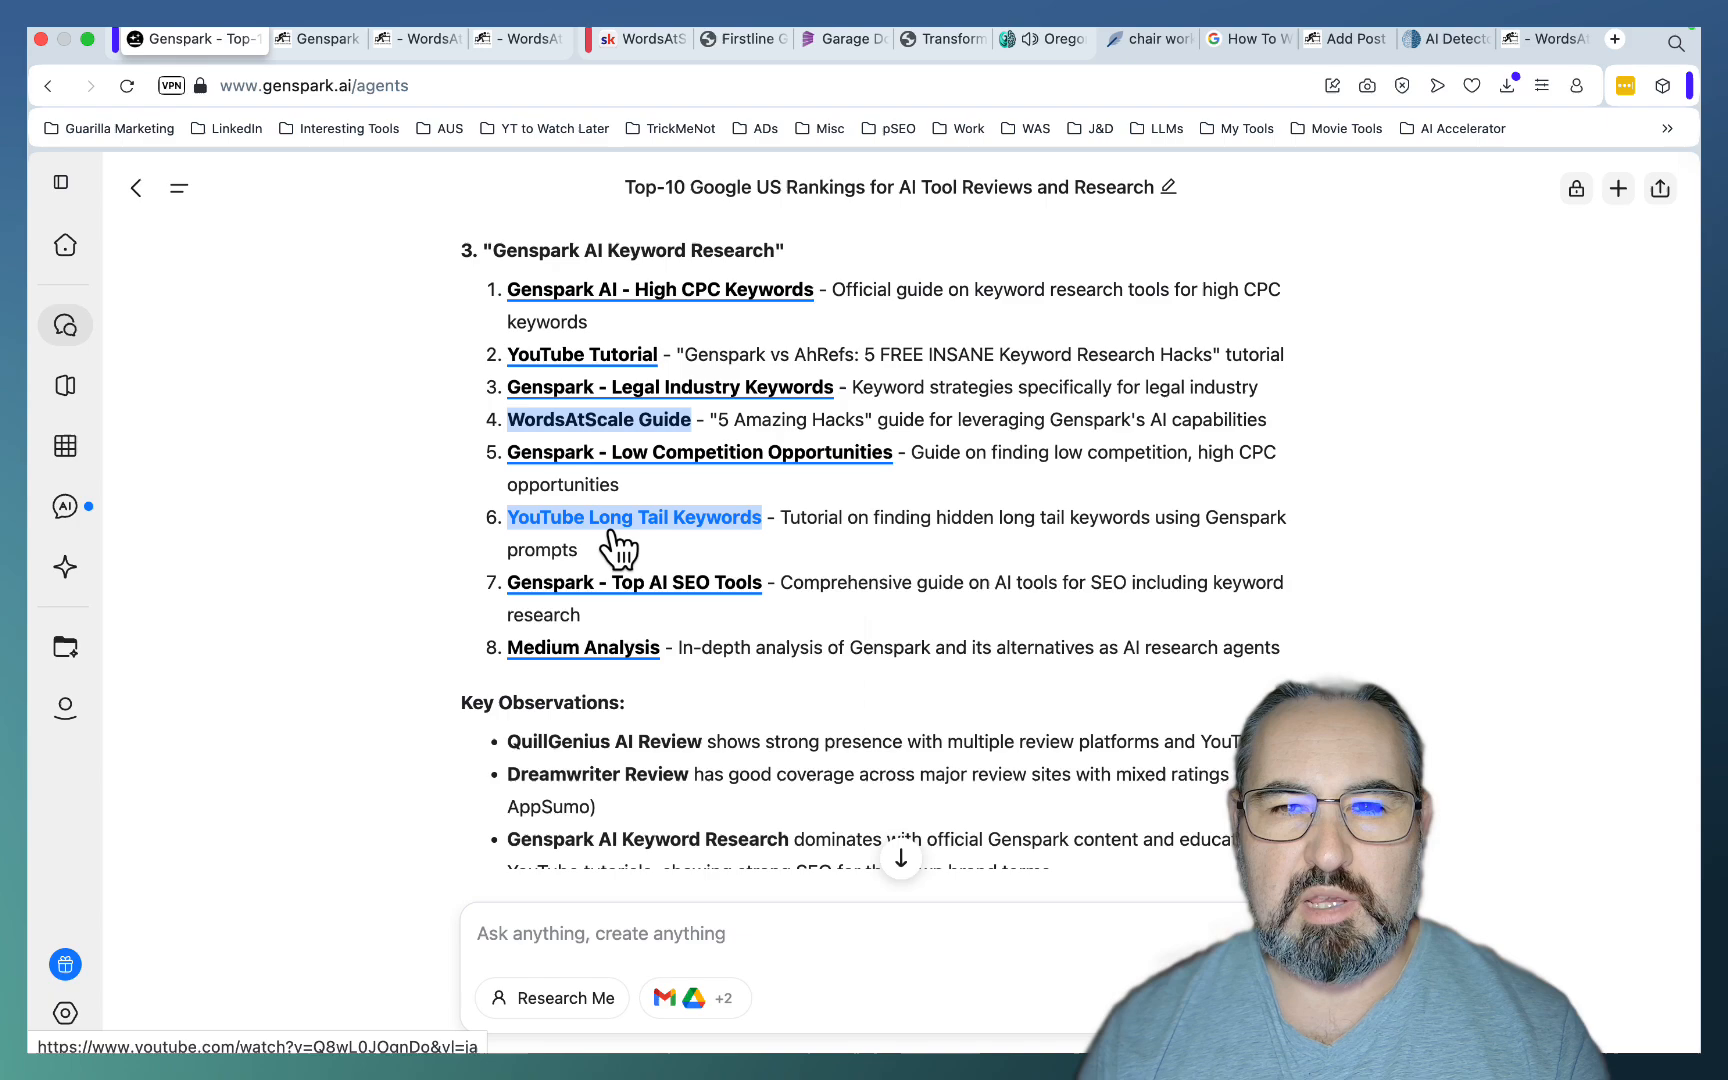
Open the Rapid Ranking System course in the Skool Classroom, then return to the Genspark rankings chat.
click(333, 41)
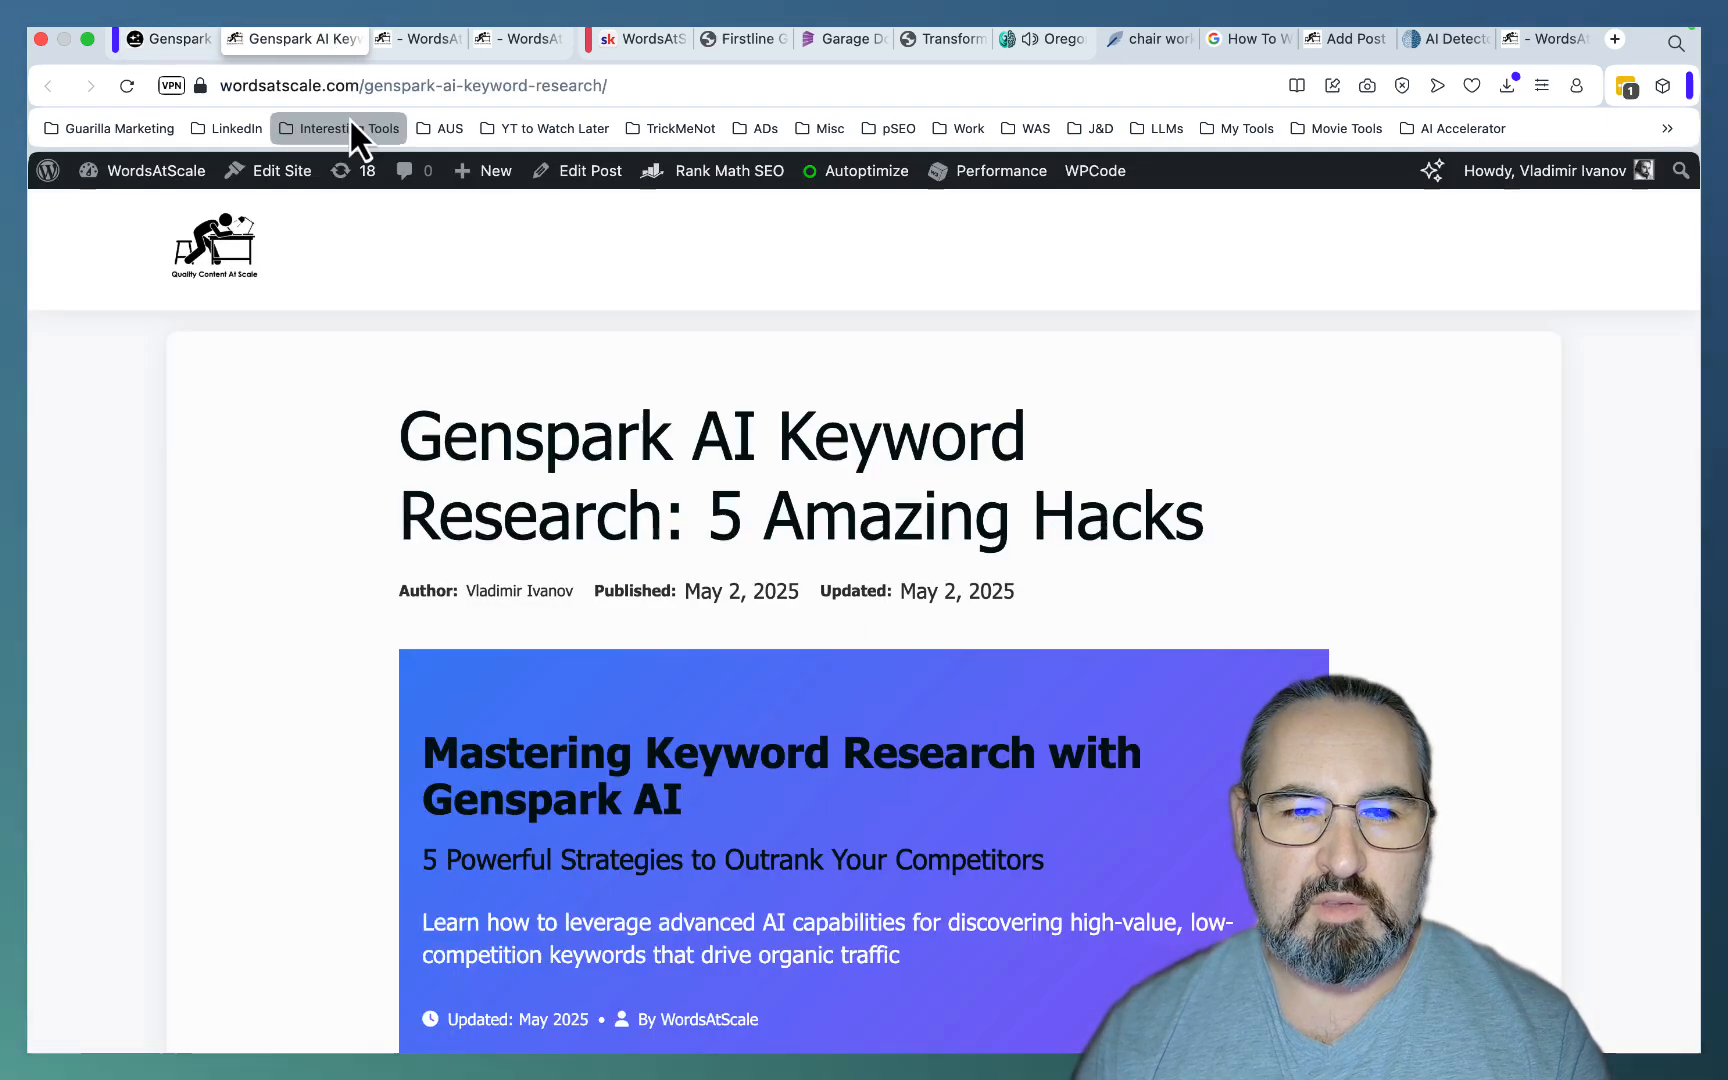
click(444, 36)
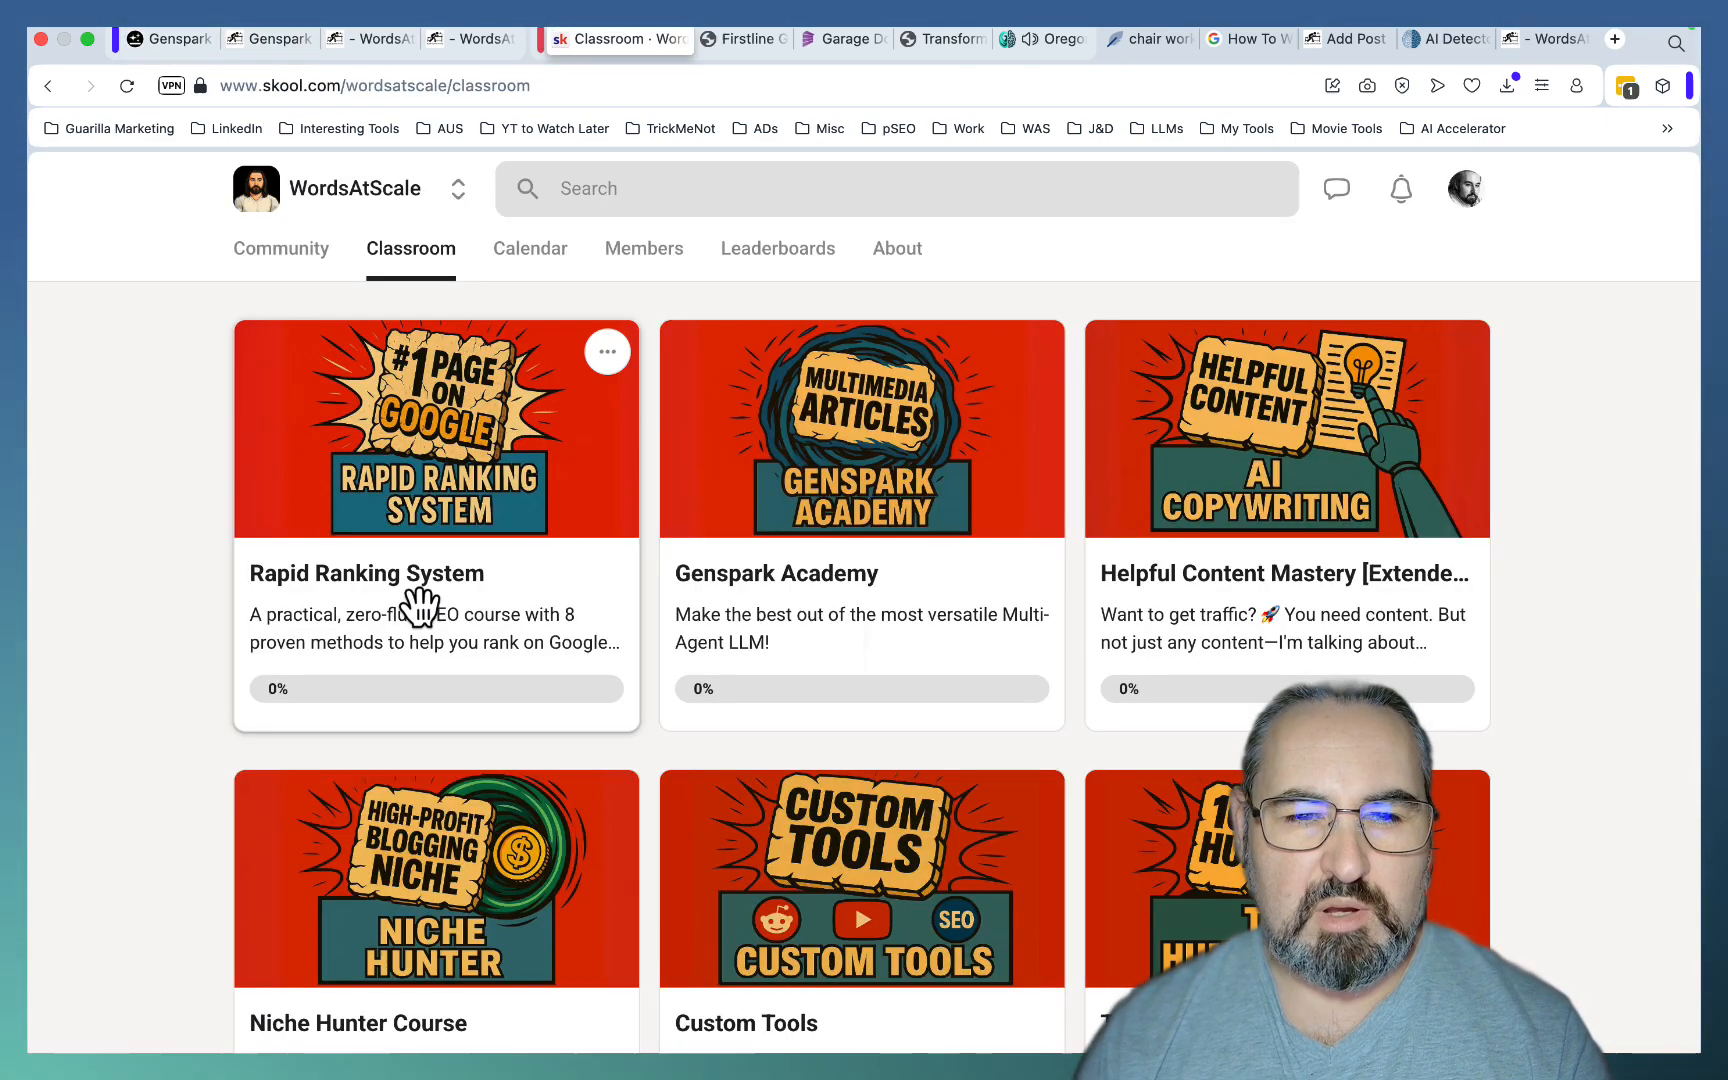
click(487, 608)
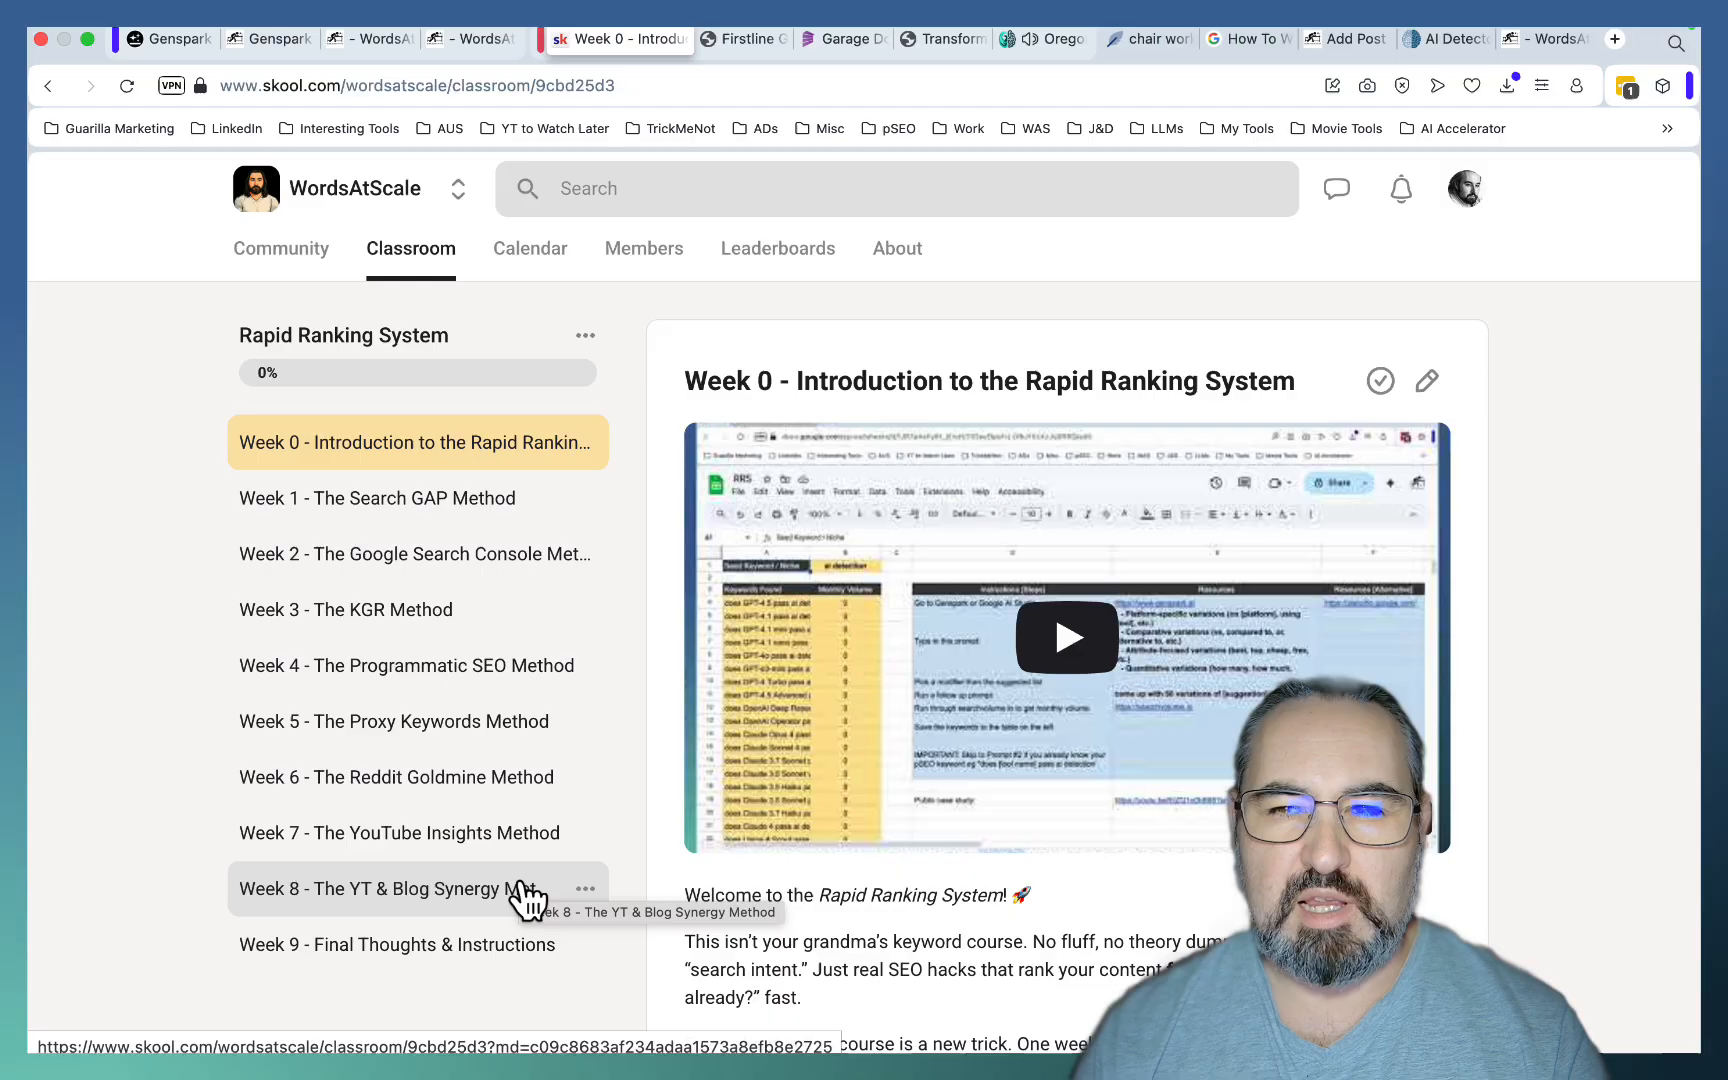
key(ctrl+1)
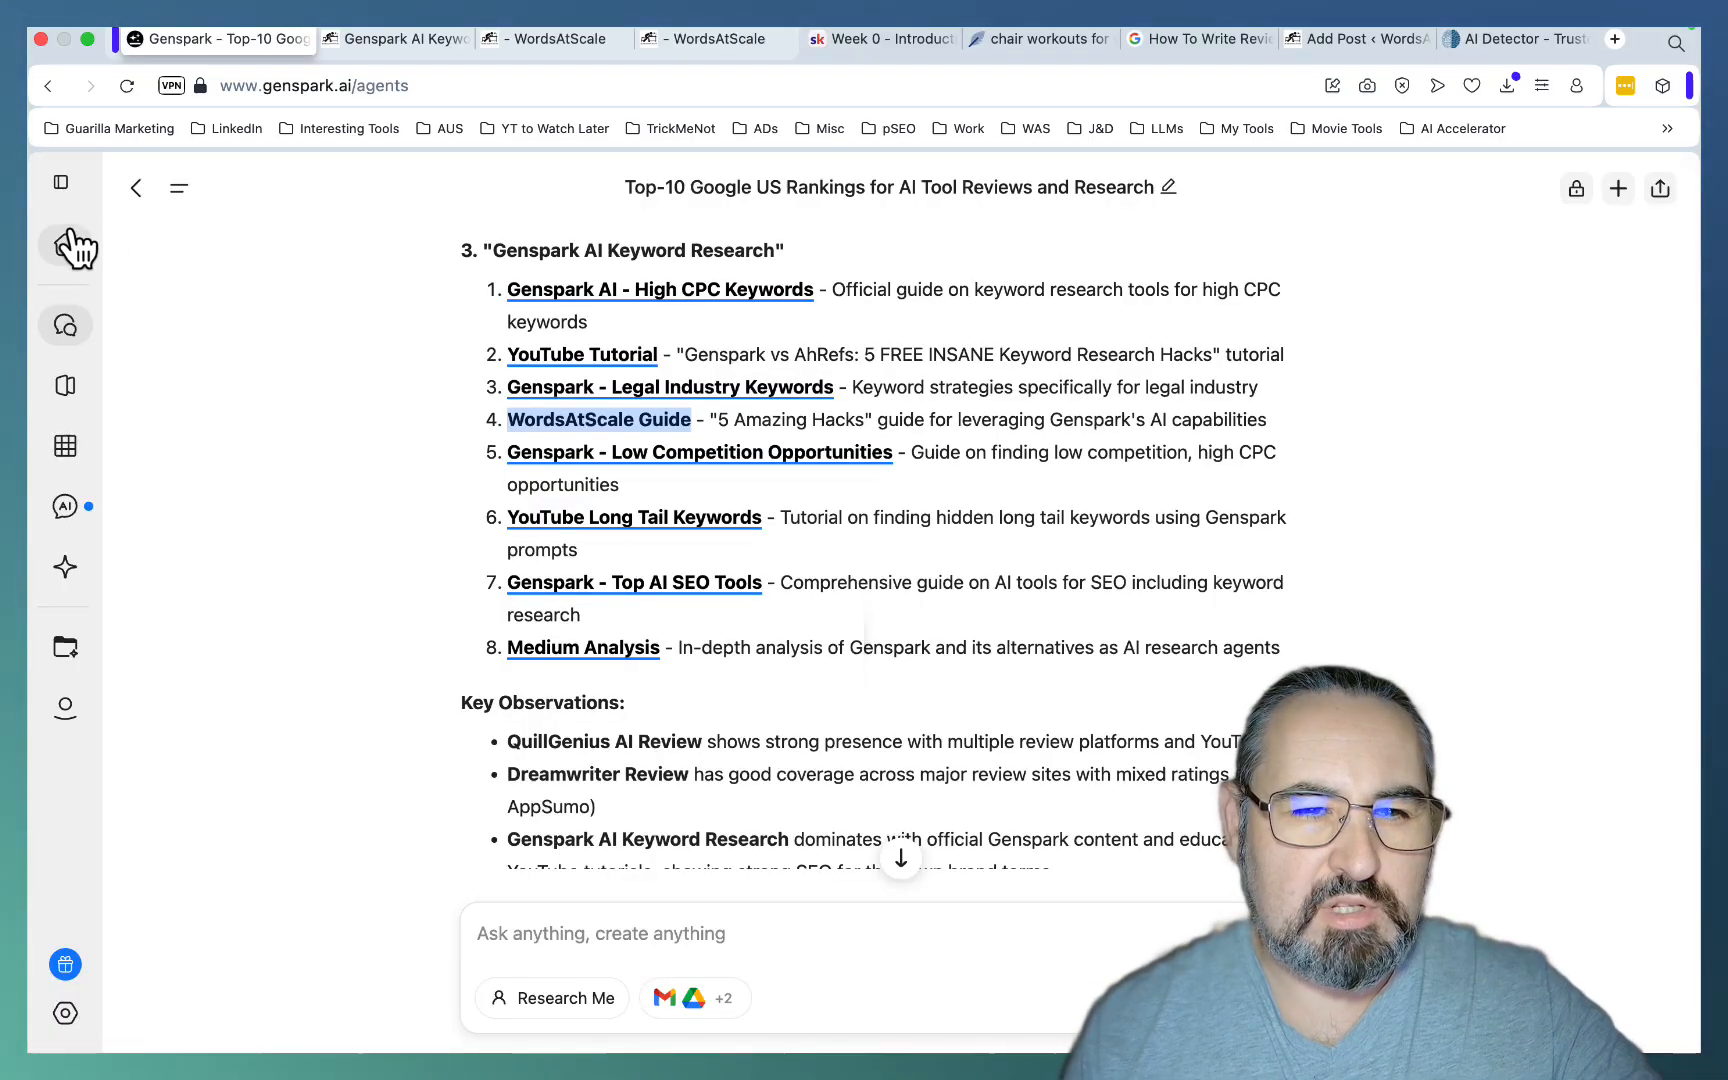
Start a new Super Agent task and paste the review outline prompt, highlighting 'HTML multimedia interactive article'.
click(64, 189)
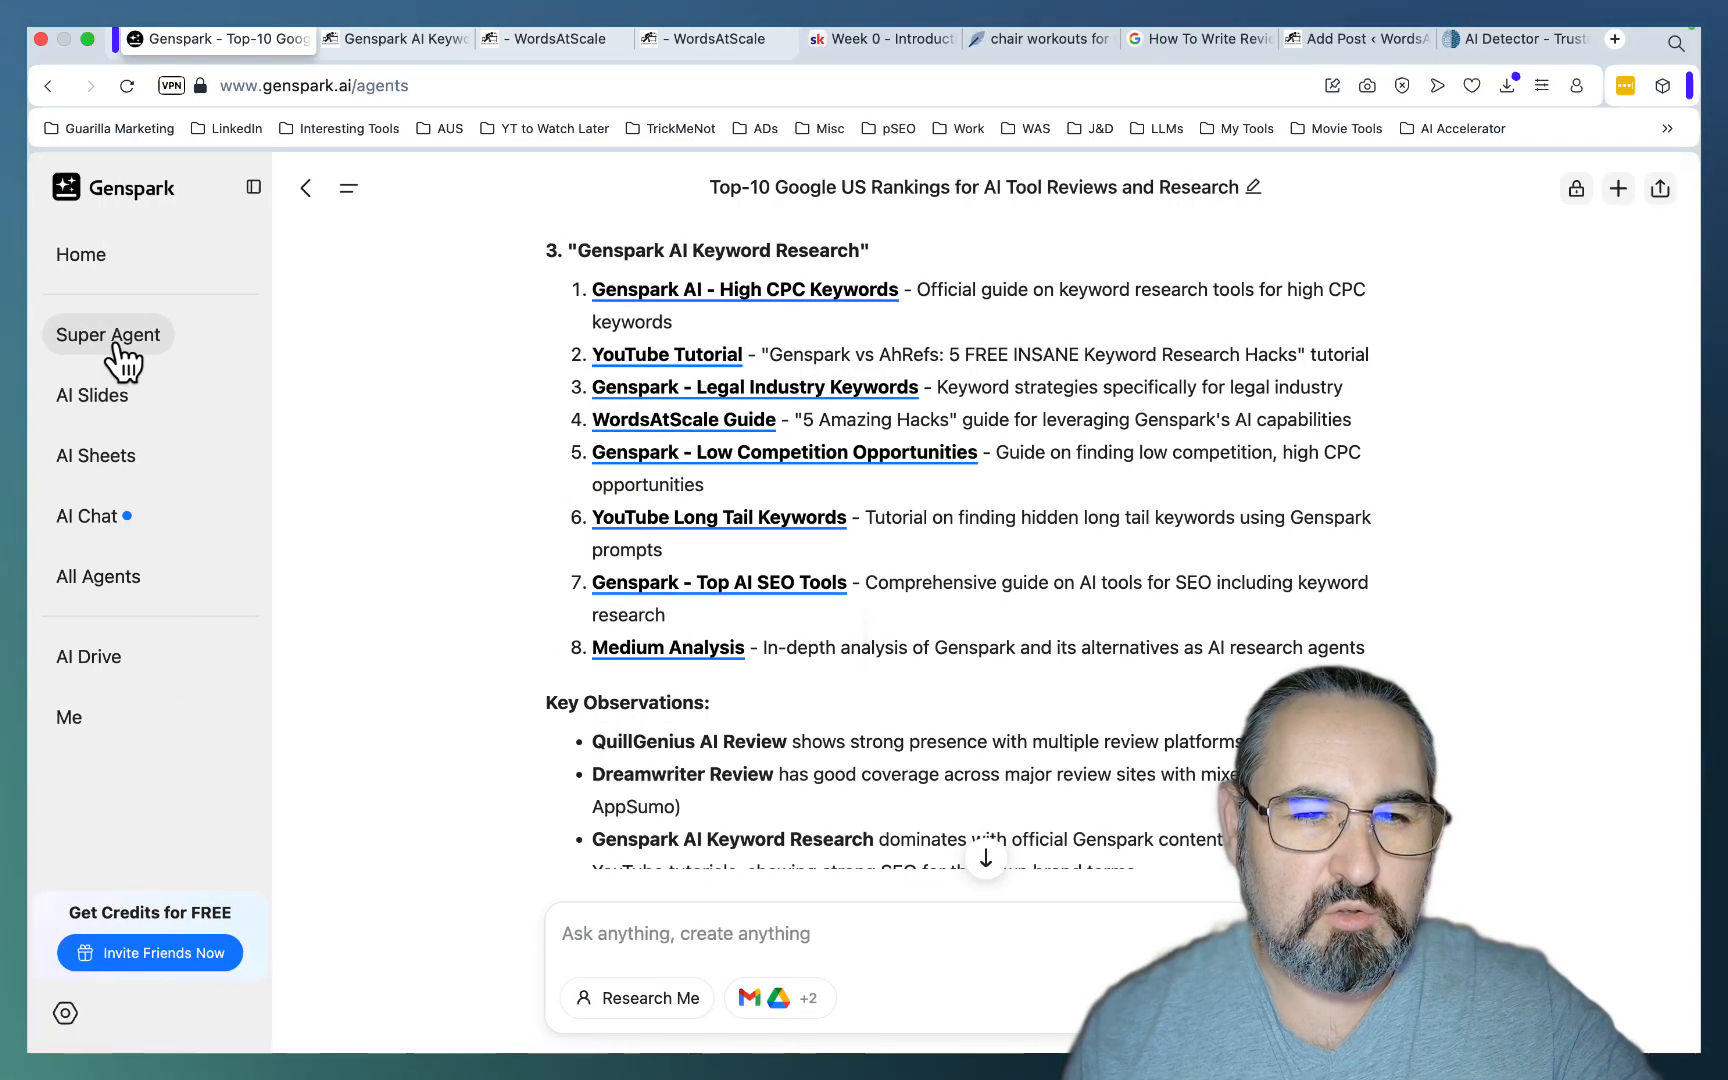
click(108, 335)
click(689, 934)
key(ctrl+v)
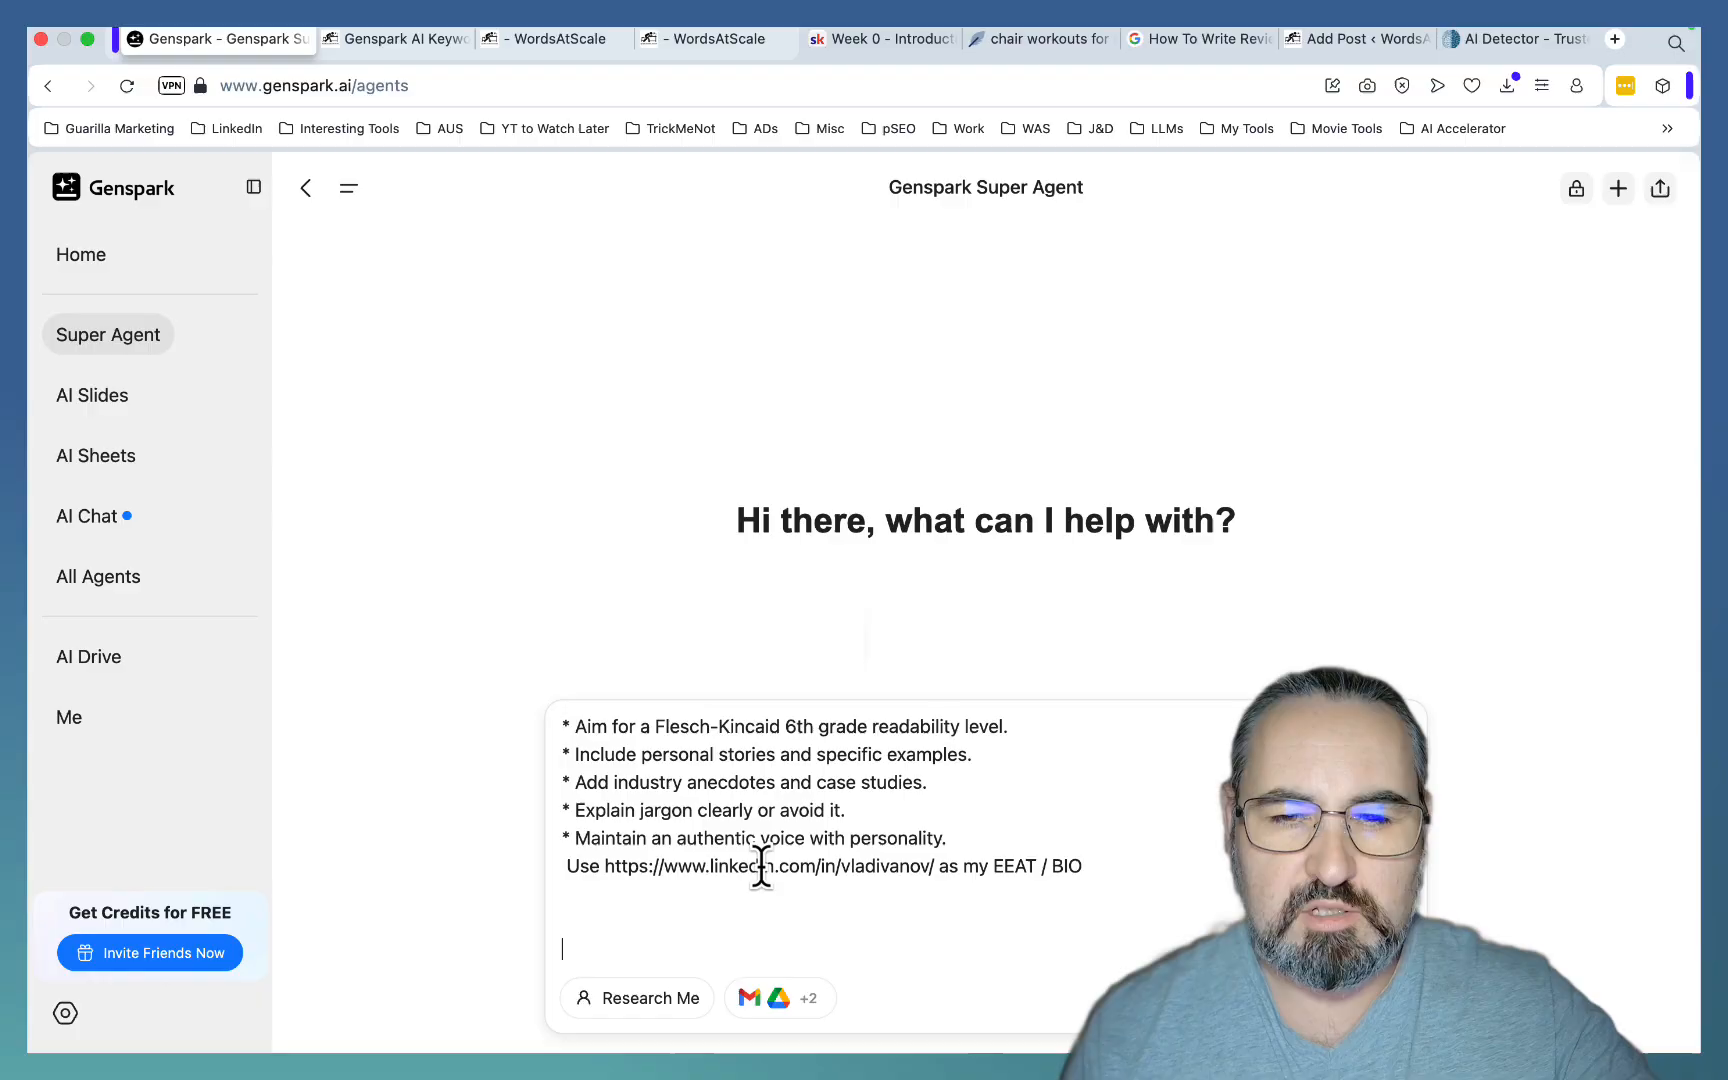
scroll(760, 865, up, 10)
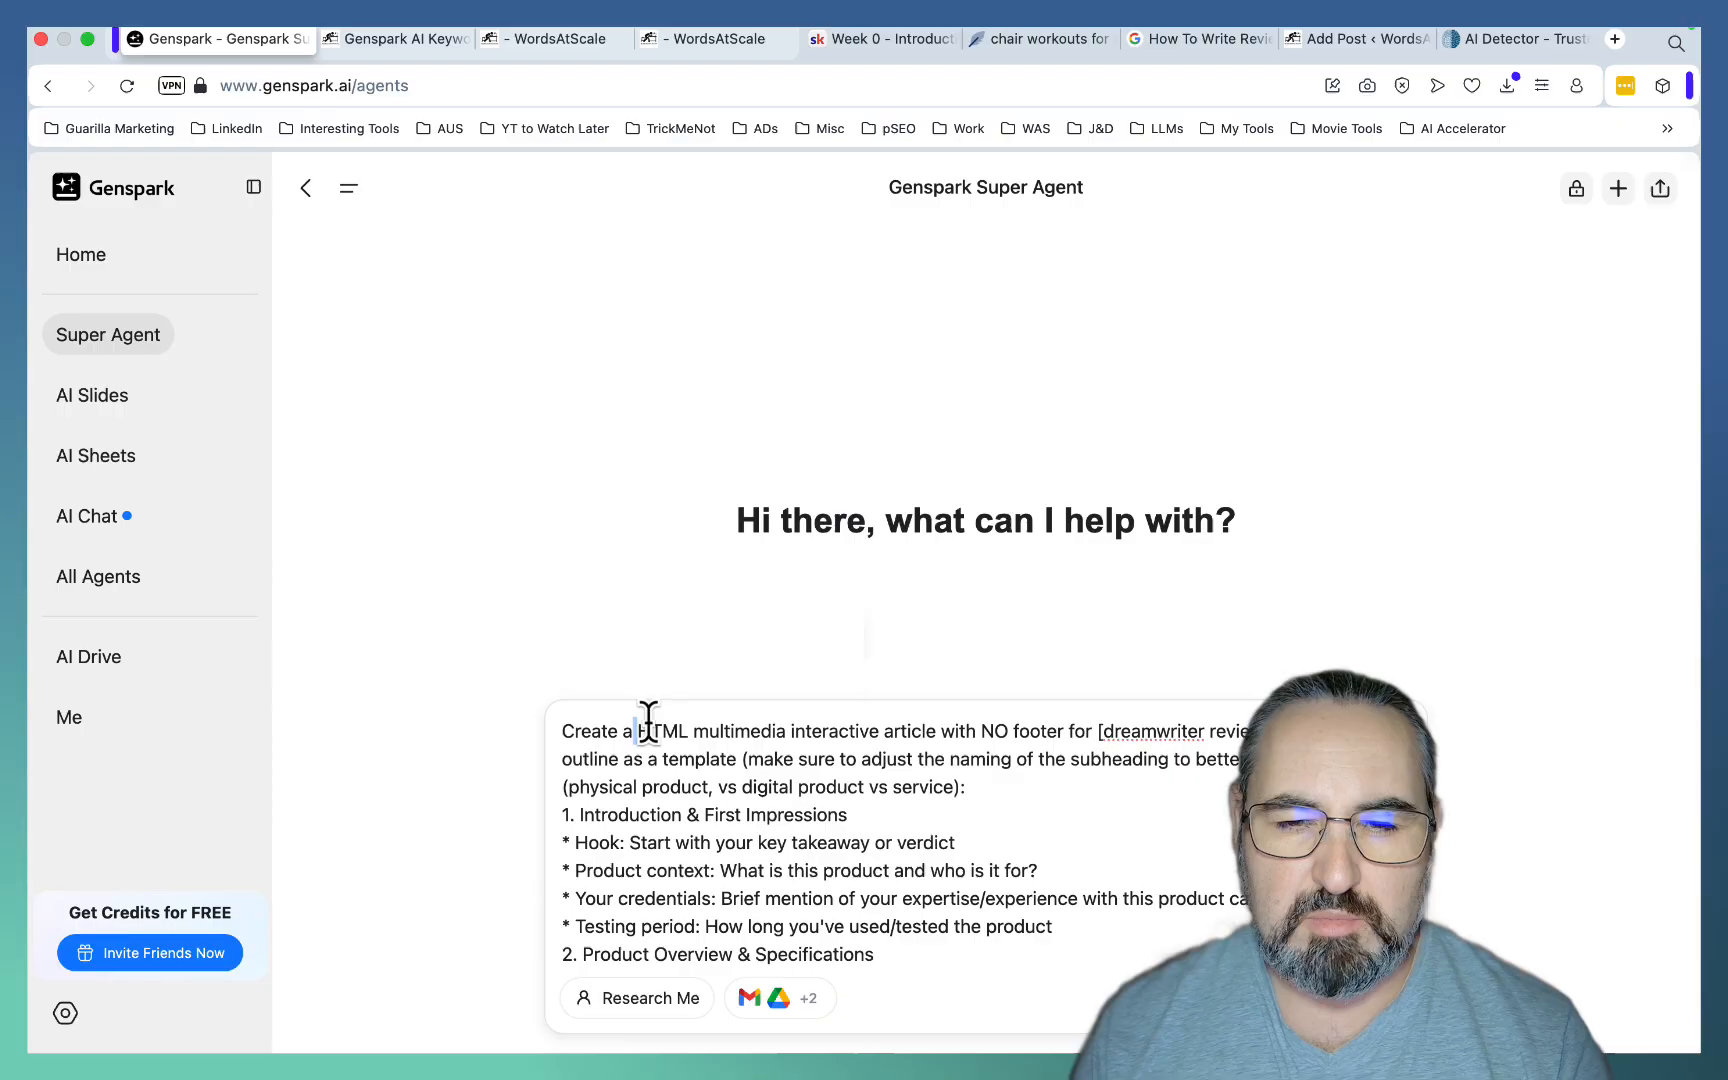
drag(639, 730, 933, 733)
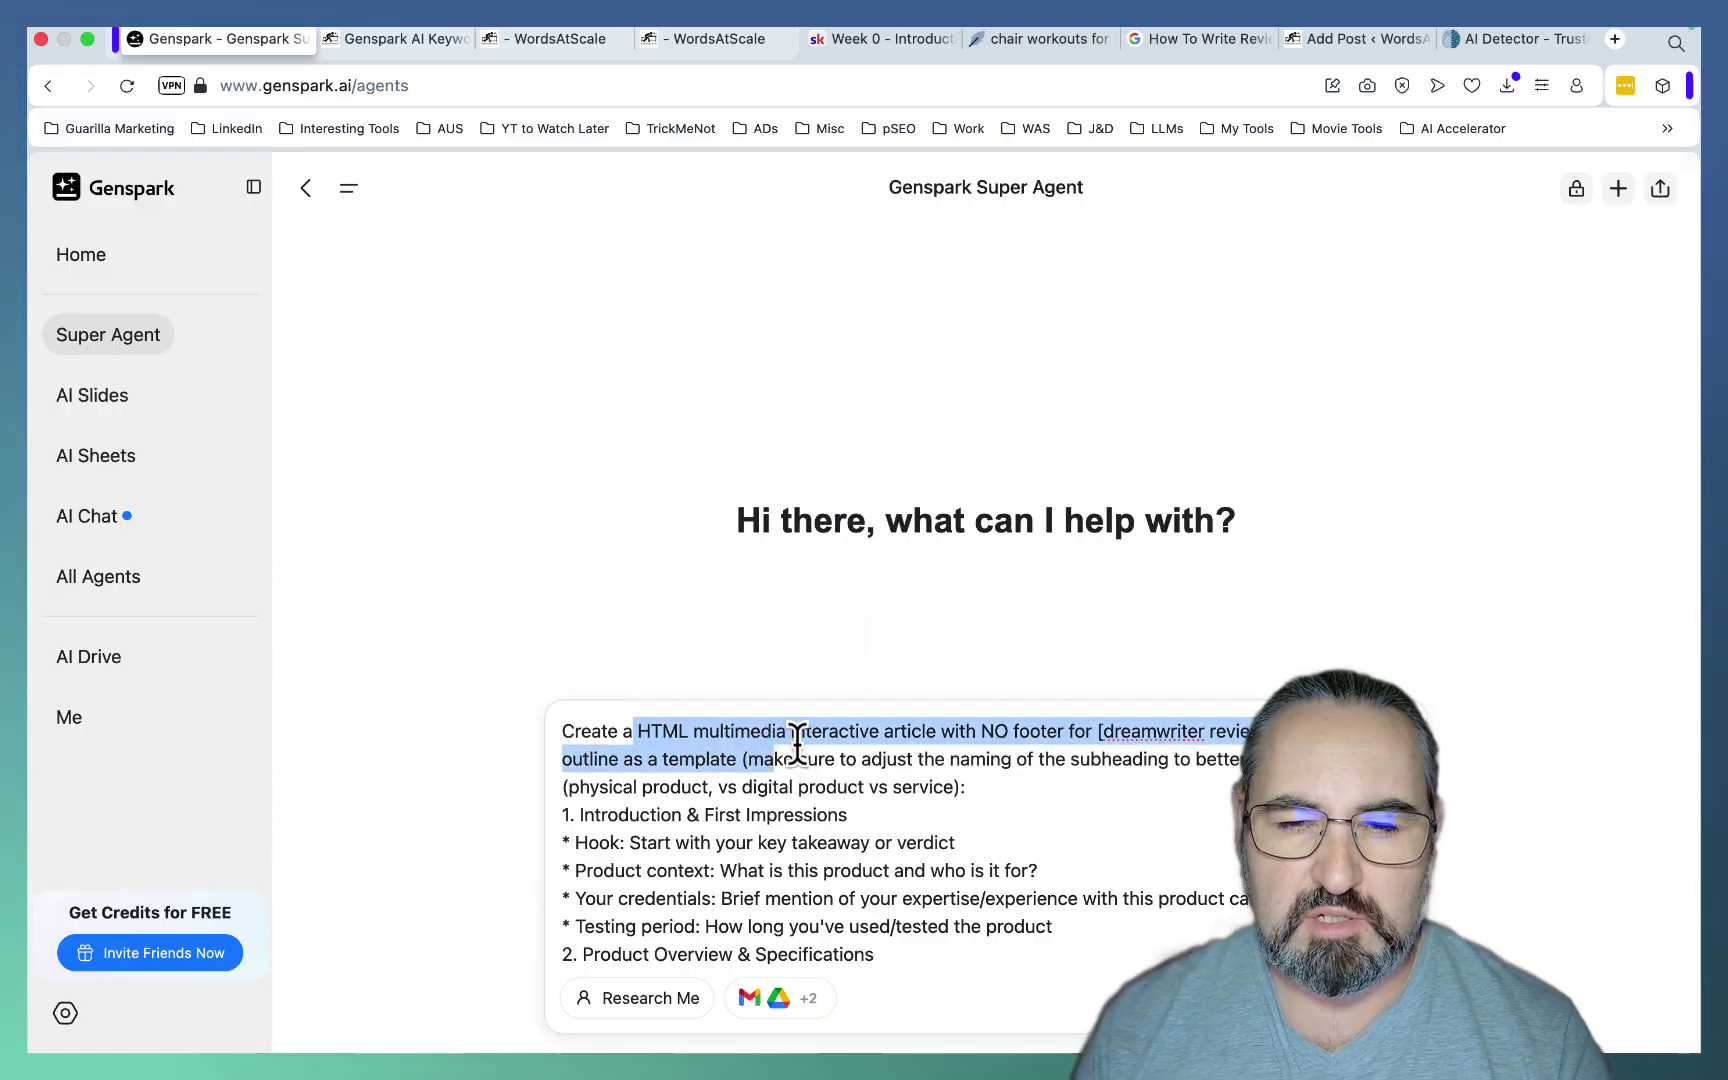
click(1104, 730)
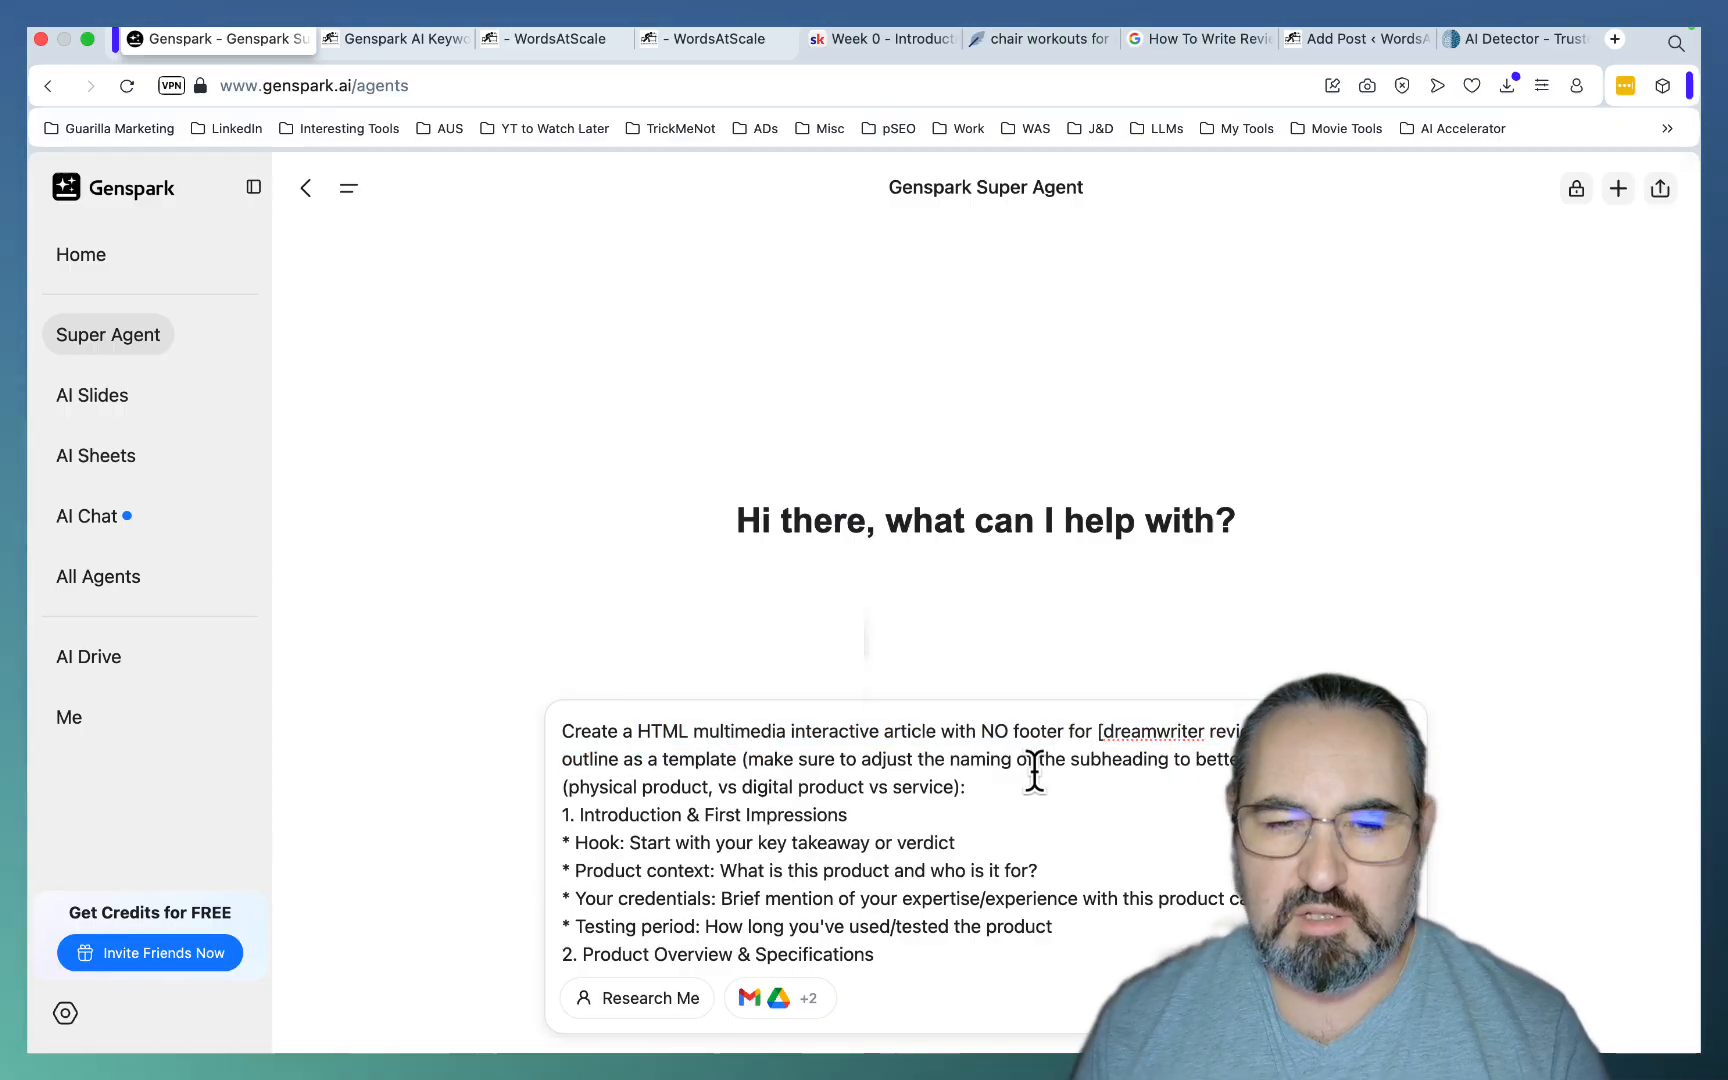
scroll(1035, 773, down, 2)
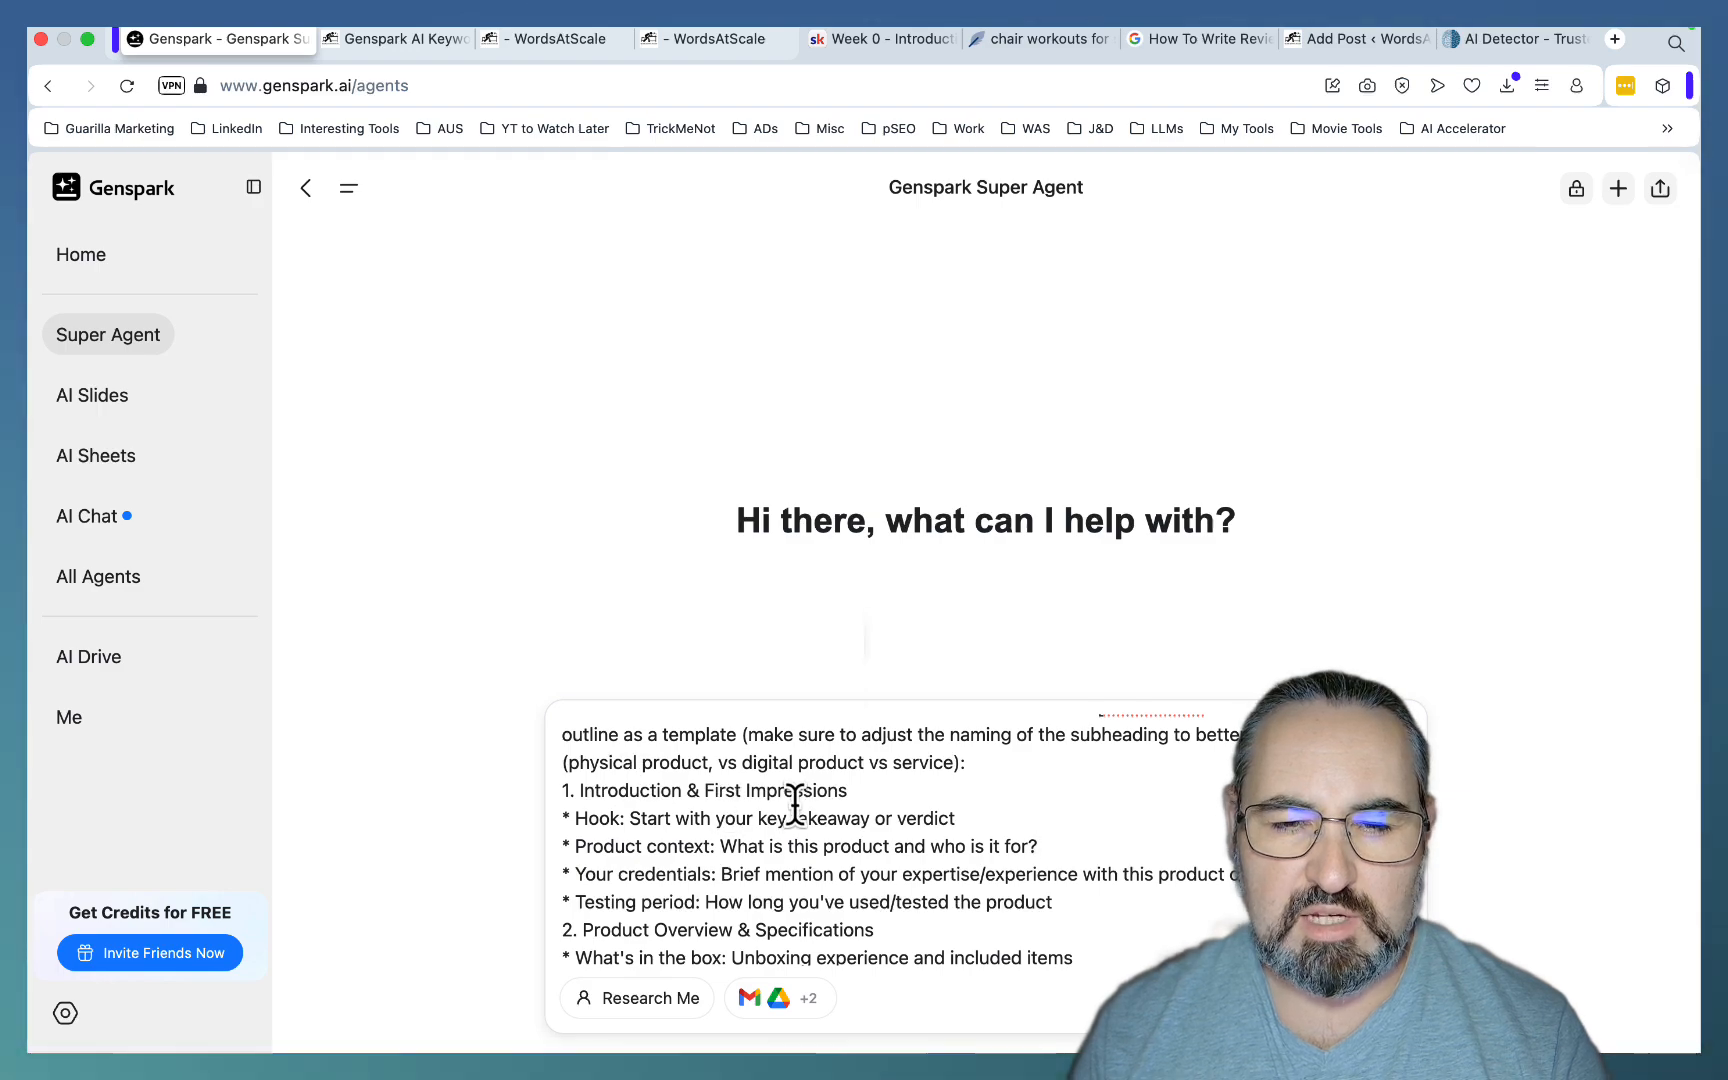
scroll(793, 804, down, 3)
scroll(793, 804, down, 2)
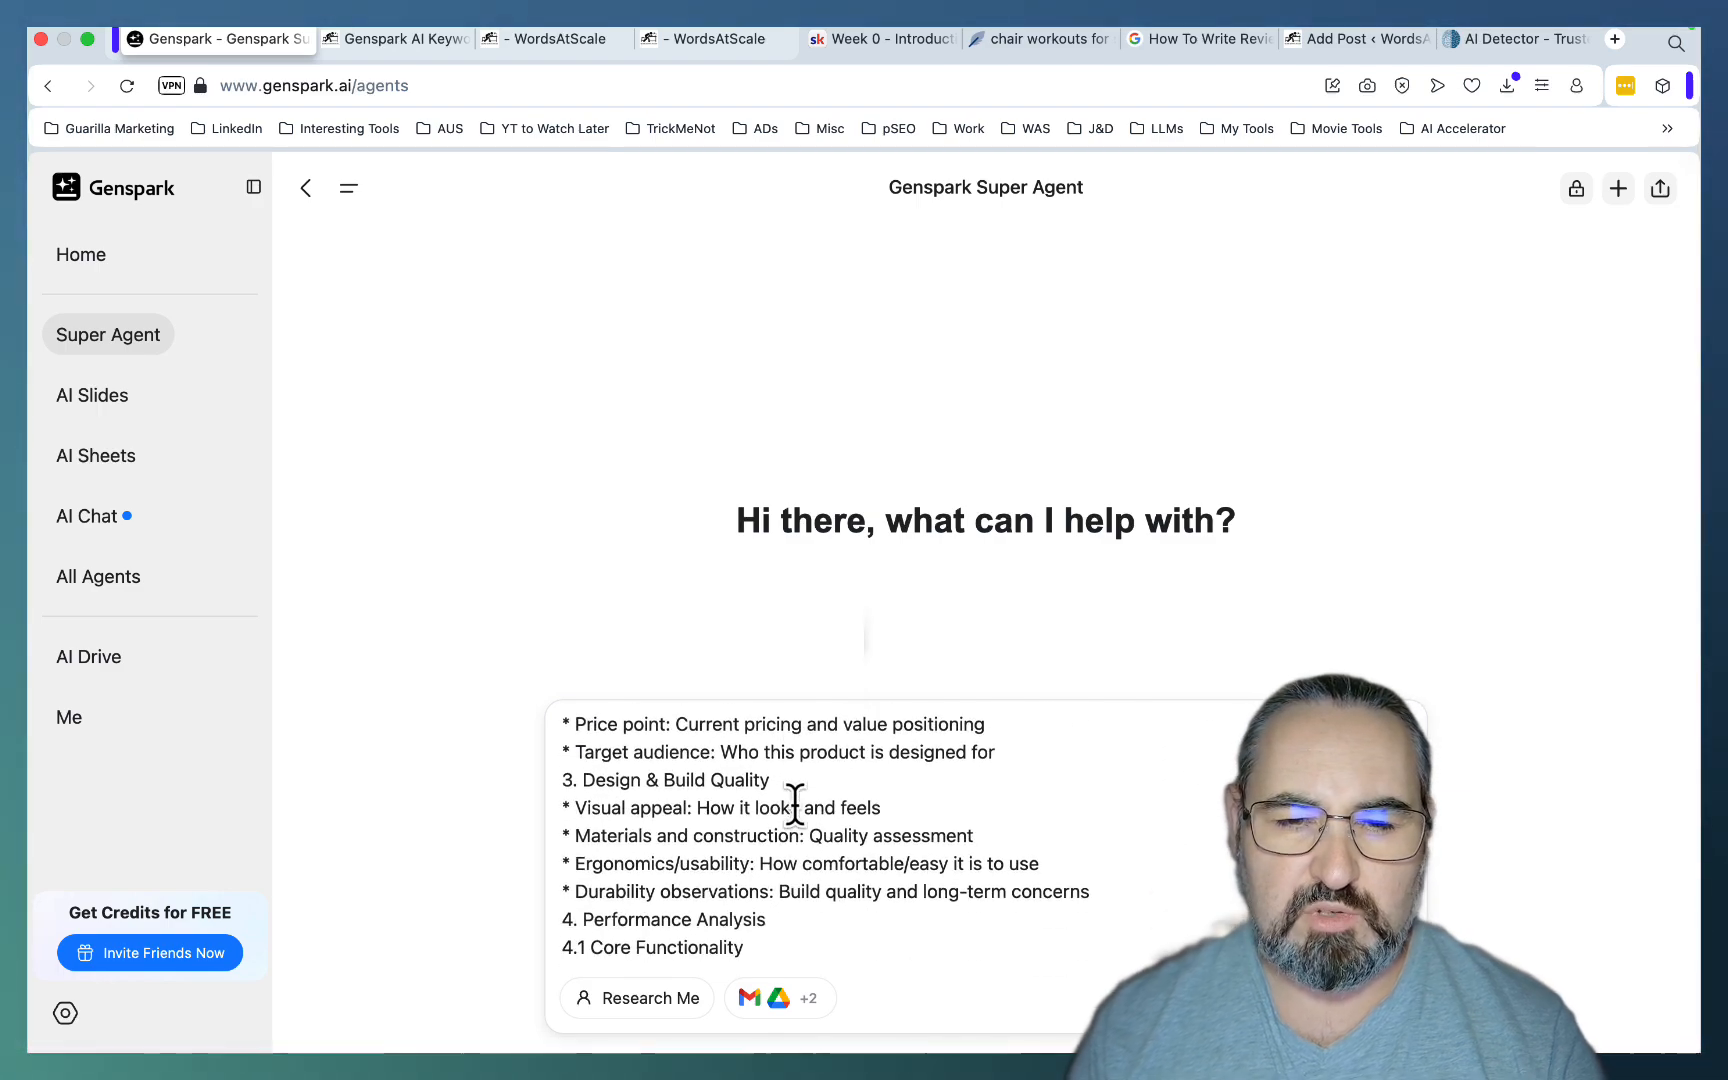
scroll(794, 804, down, 5)
scroll(794, 803, down, 5)
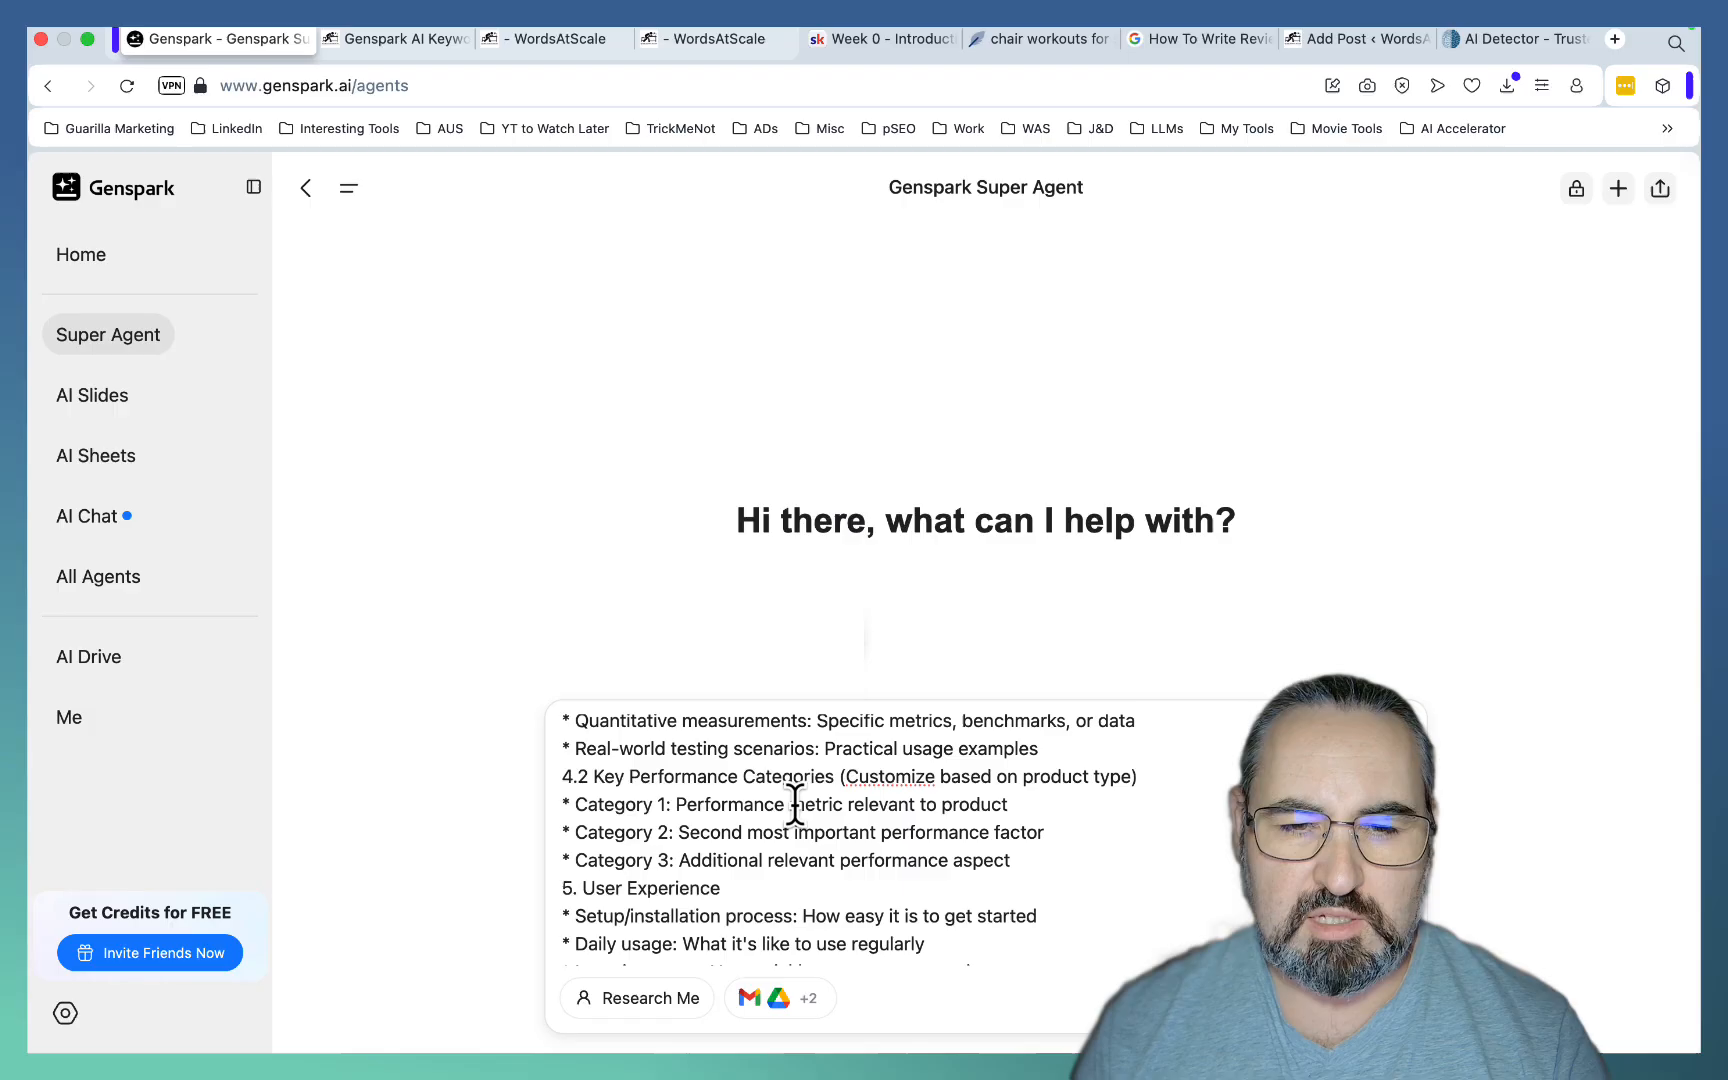
scroll(794, 803, down, 5)
scroll(794, 803, down, 4)
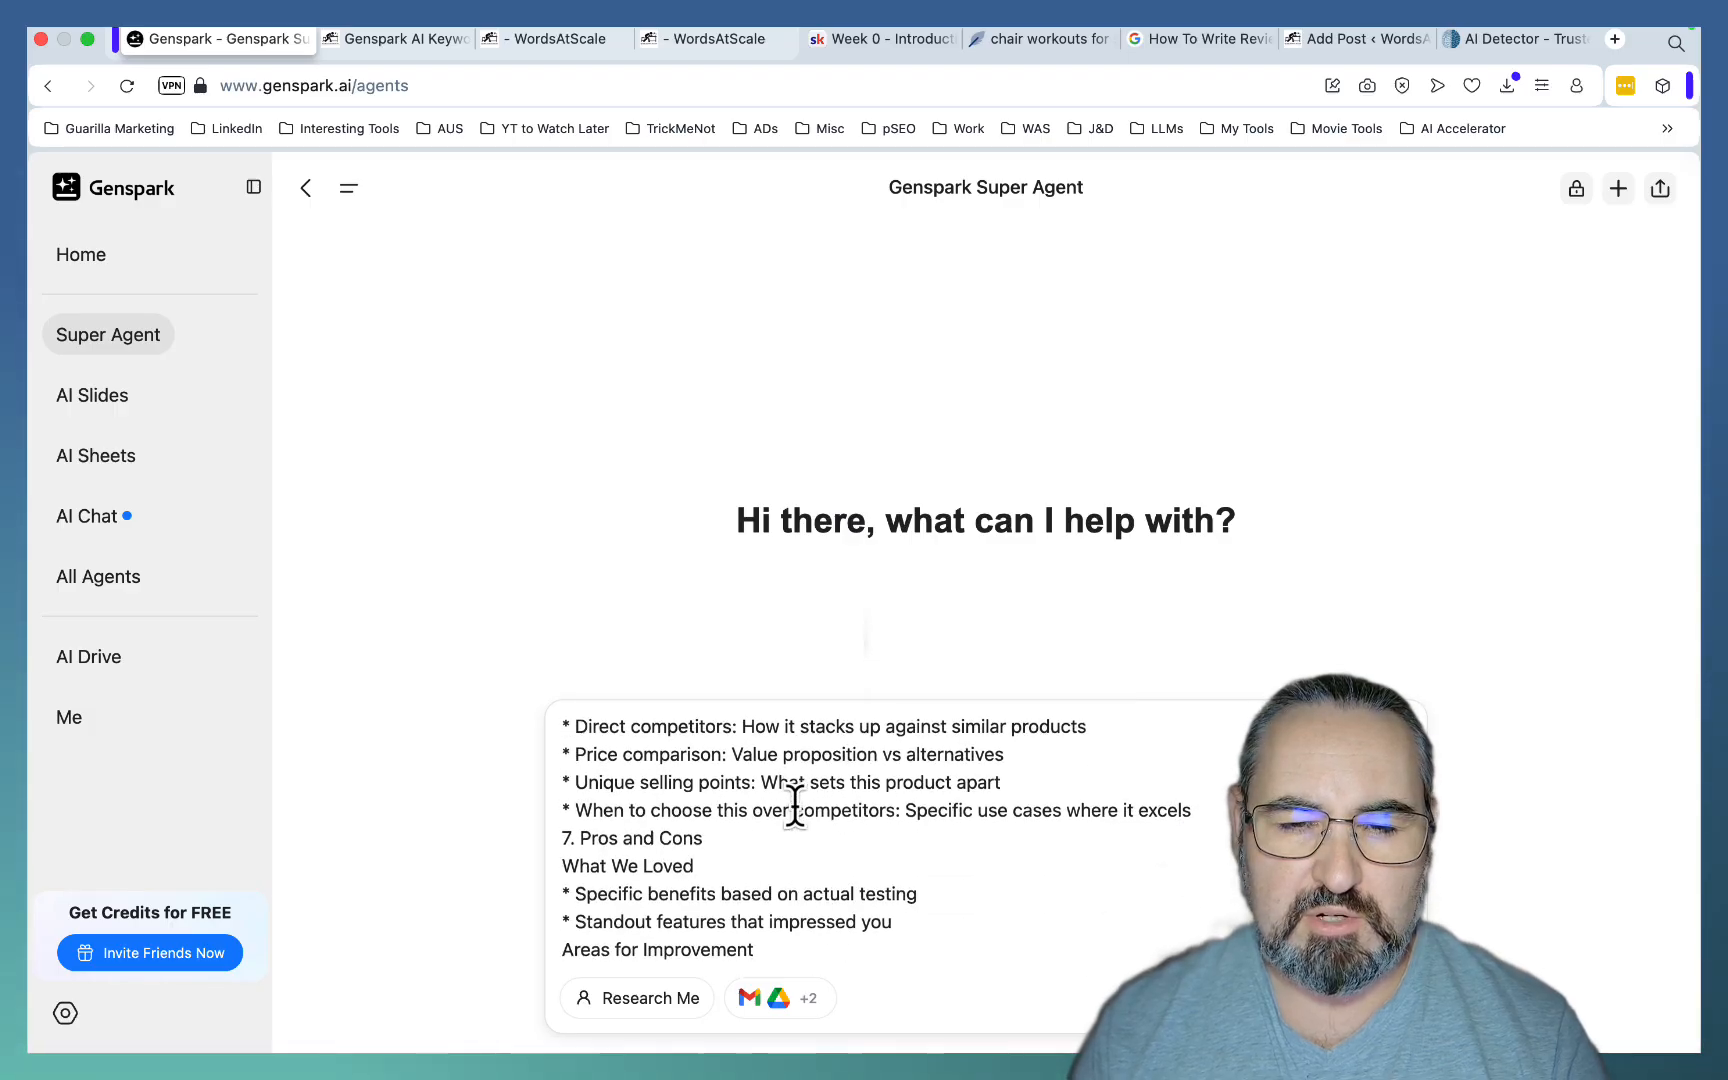
scroll(794, 807, down, 5)
scroll(794, 808, down, 4)
scroll(795, 807, down, 3)
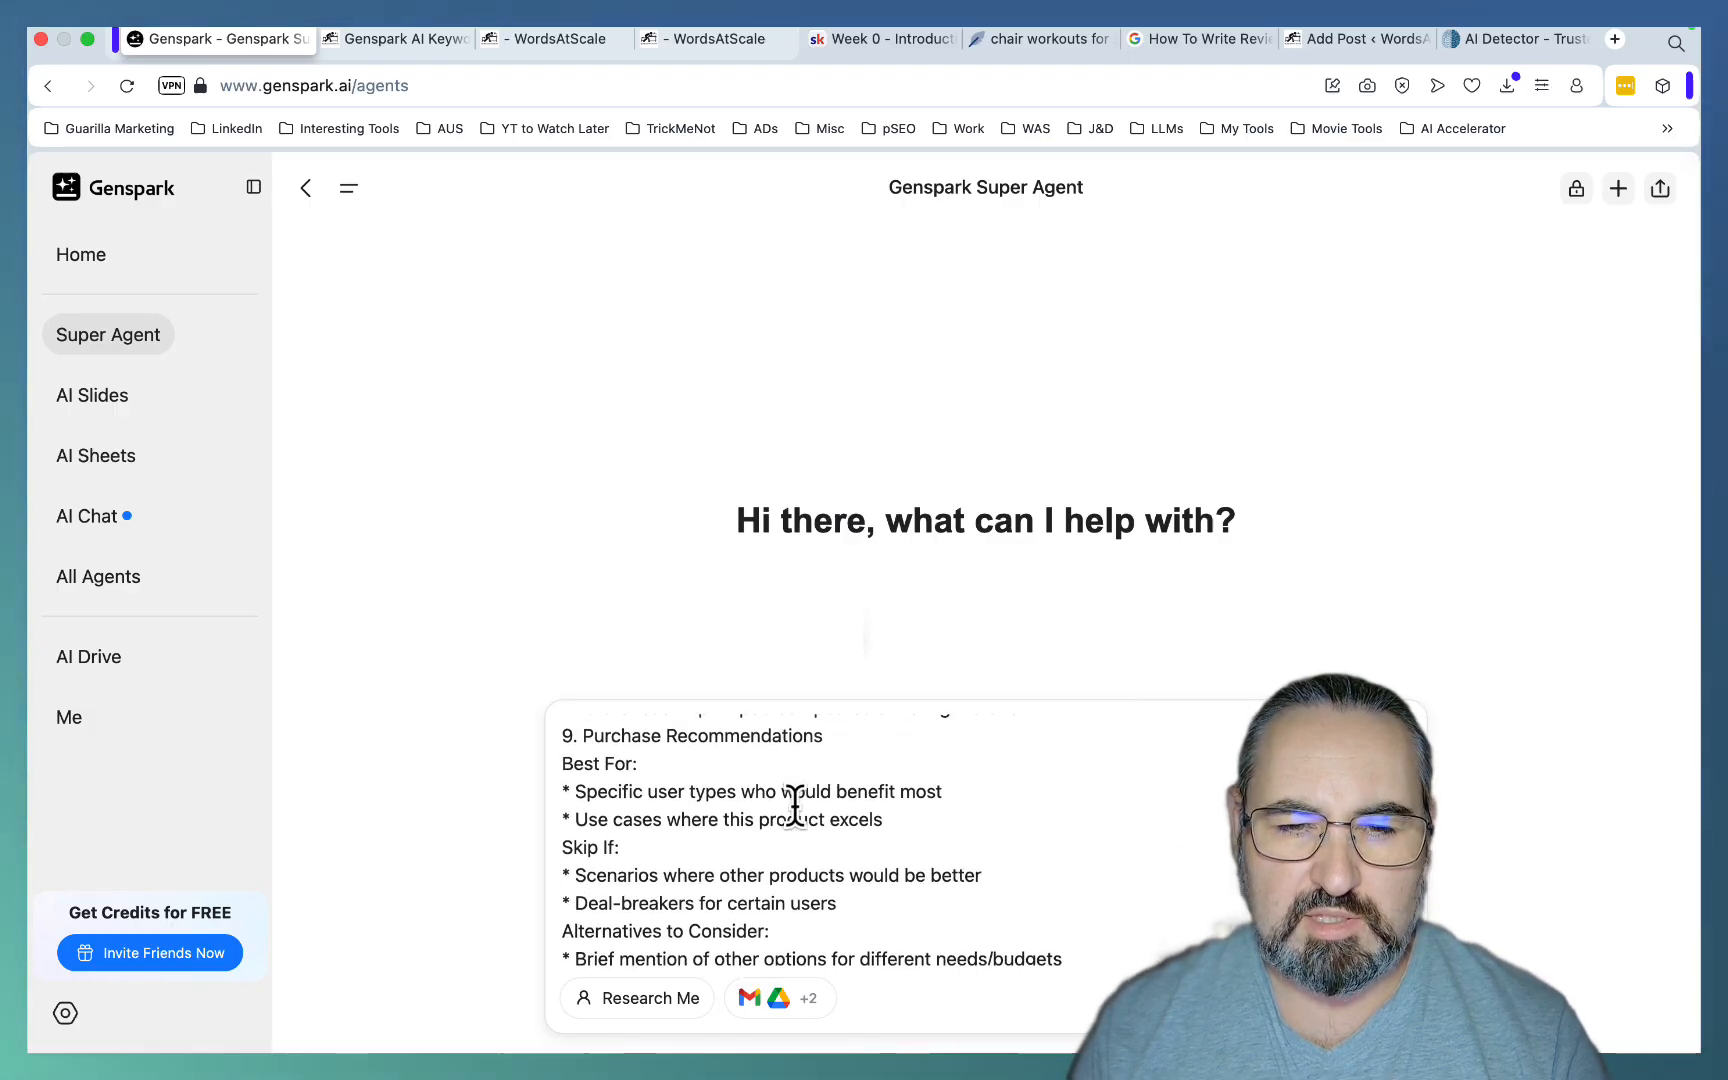
scroll(795, 807, down, 4)
scroll(794, 807, down, 2)
scroll(794, 807, down, 4)
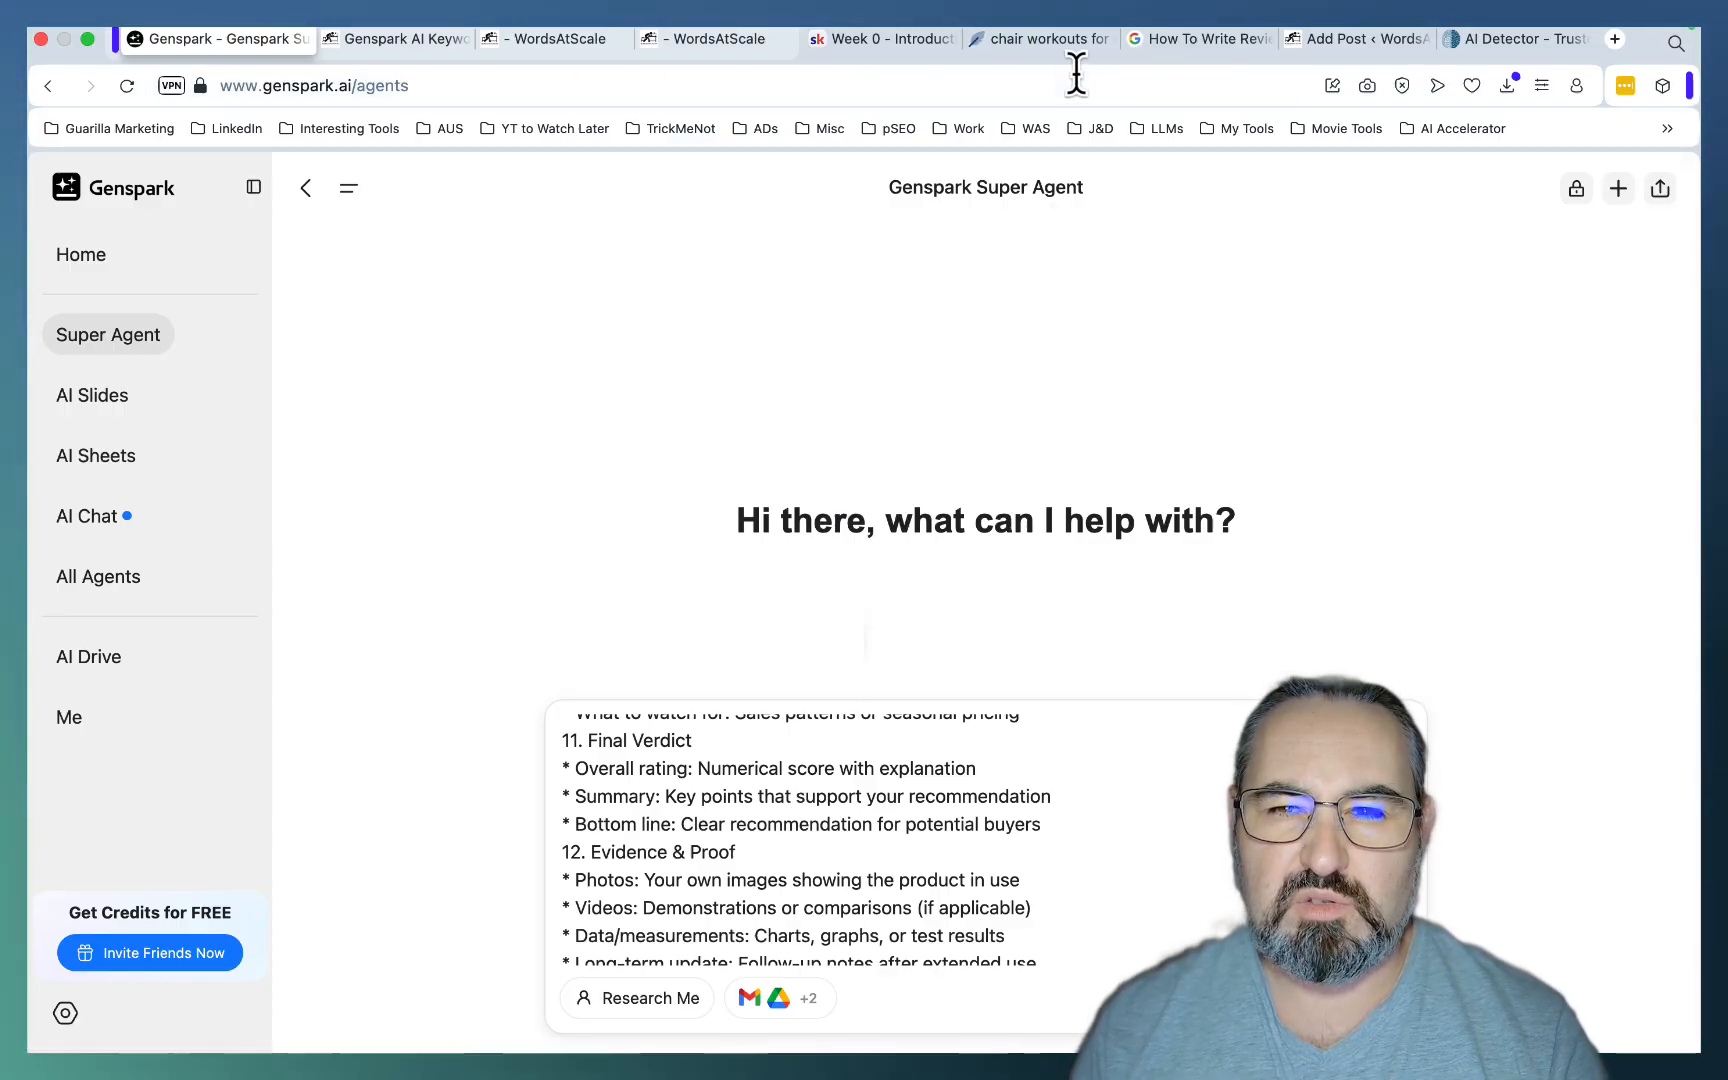
click(1198, 37)
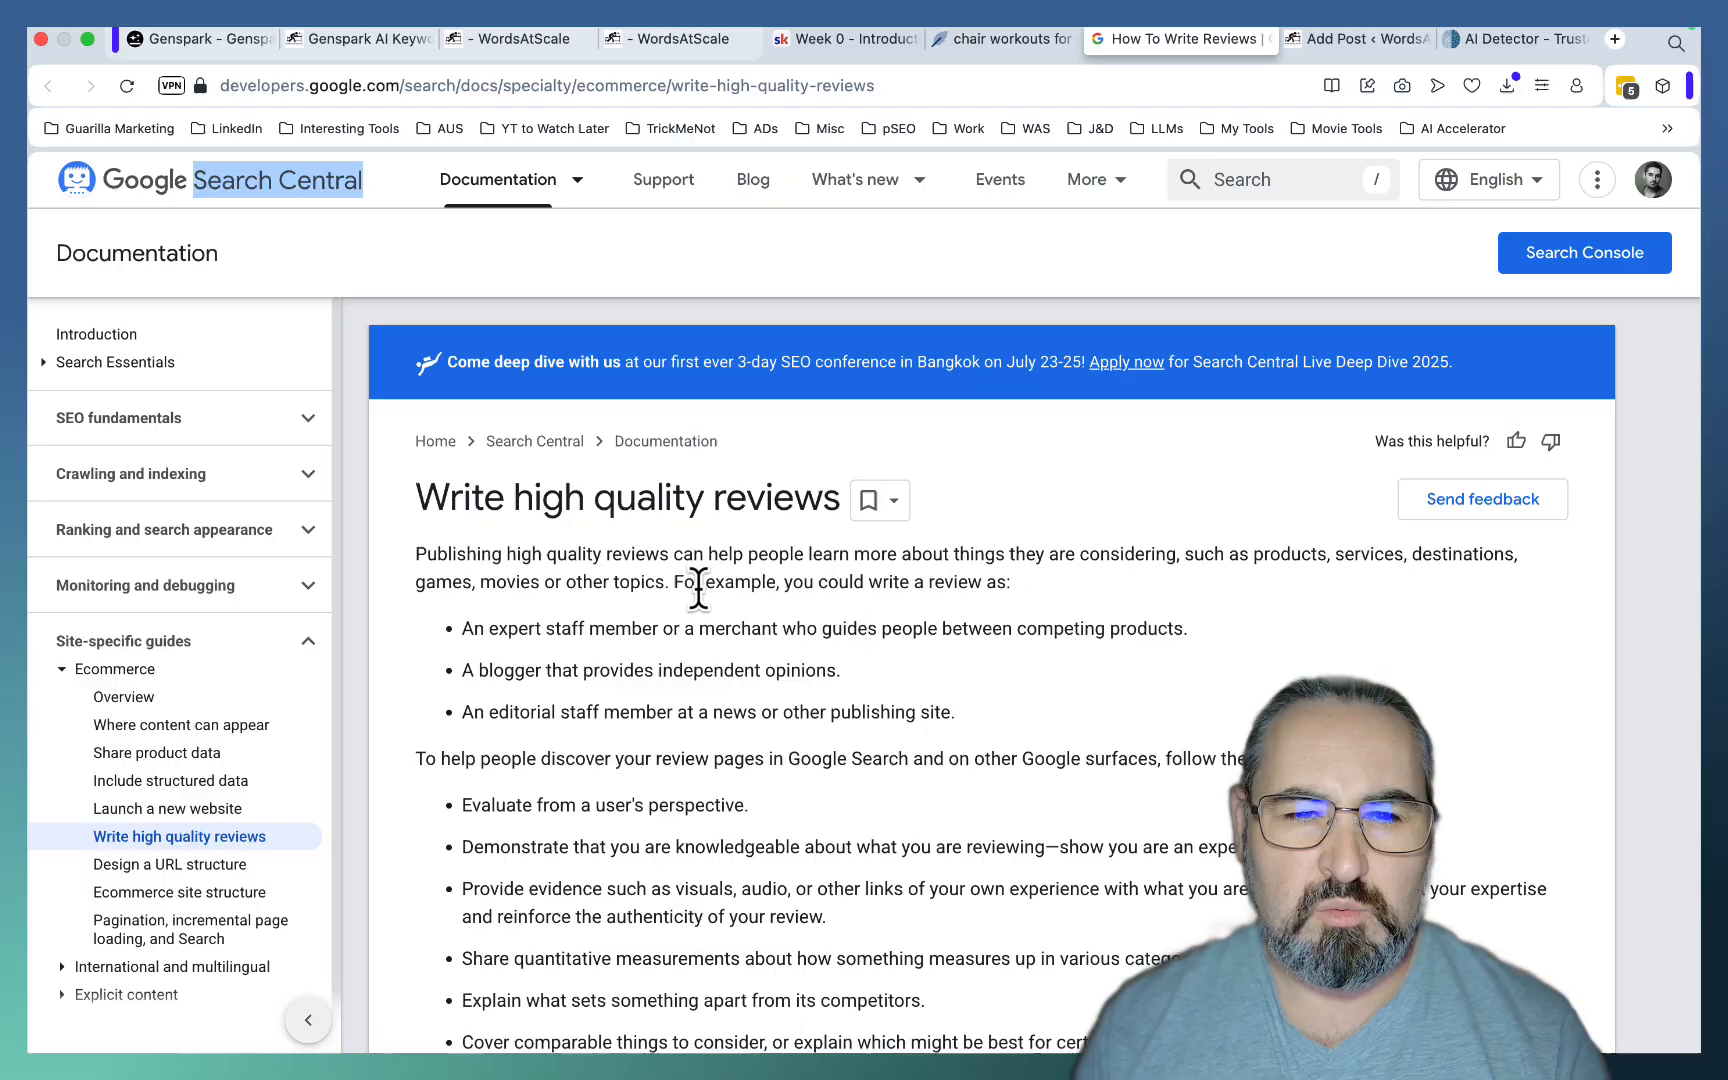
scroll(926, 601, down, 1)
scroll(926, 601, down, 5)
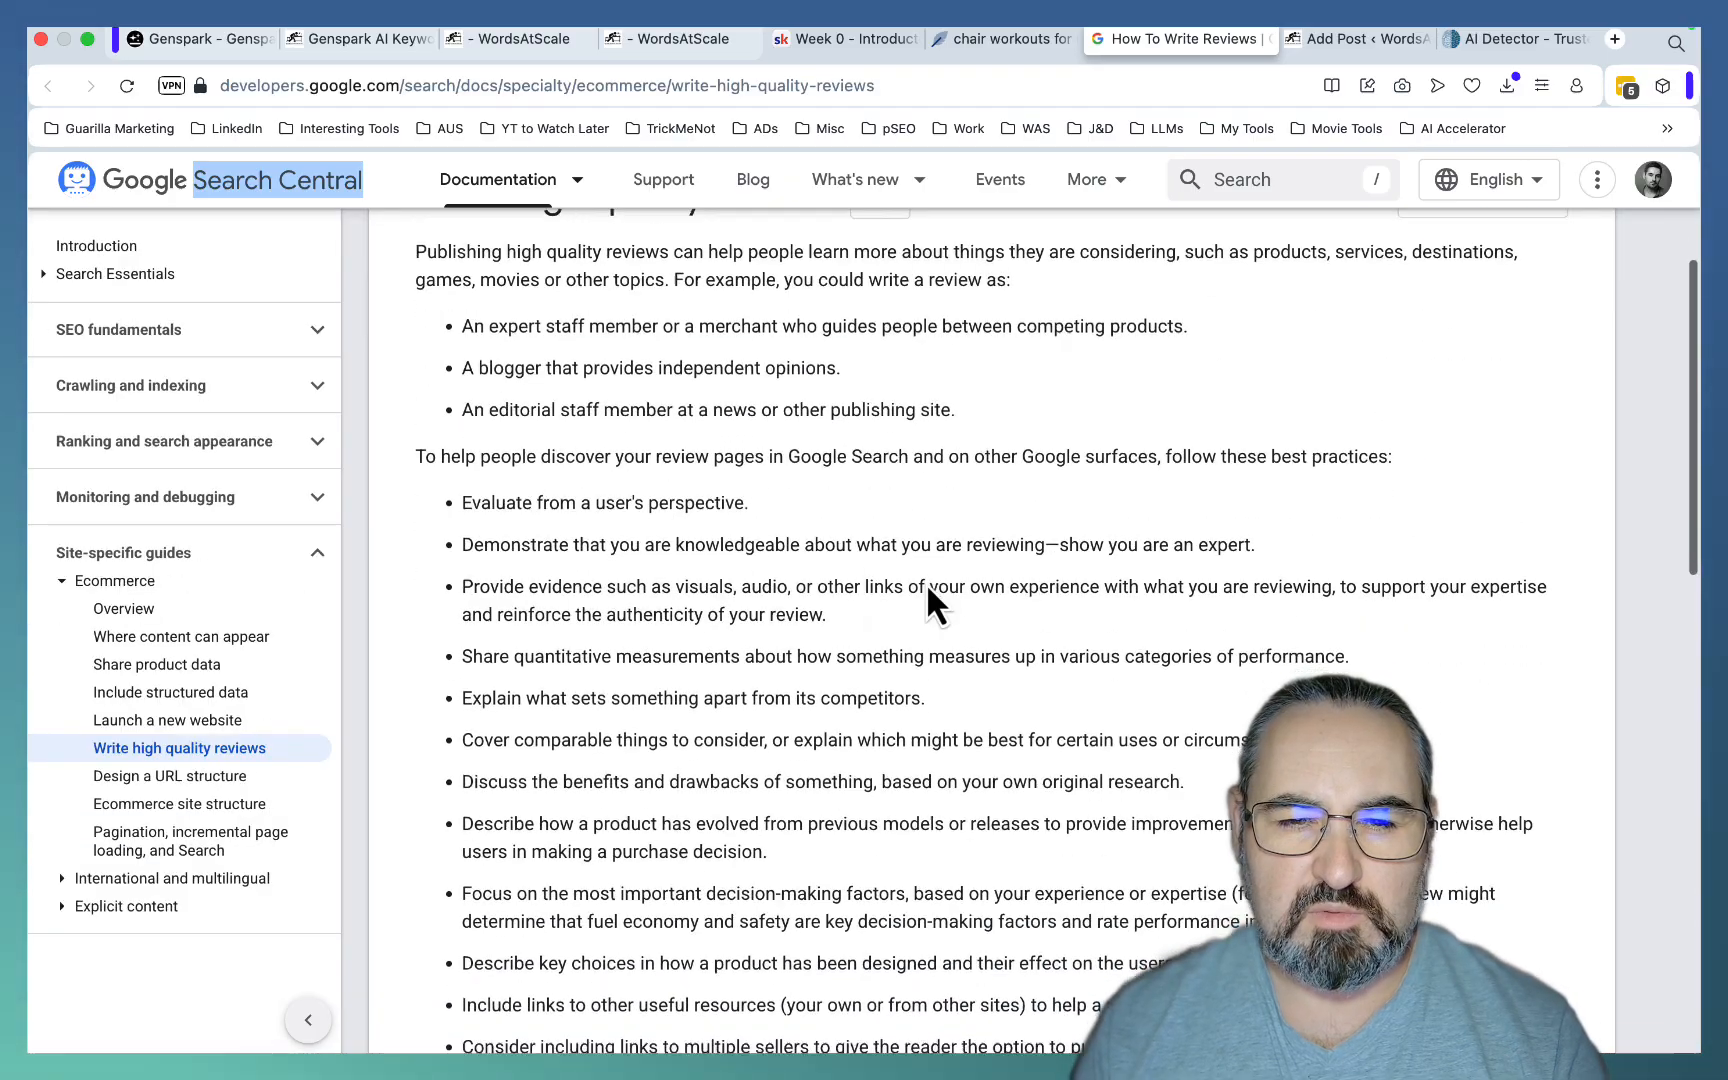
scroll(926, 600, down, 5)
scroll(927, 601, down, 5)
scroll(927, 601, down, 3)
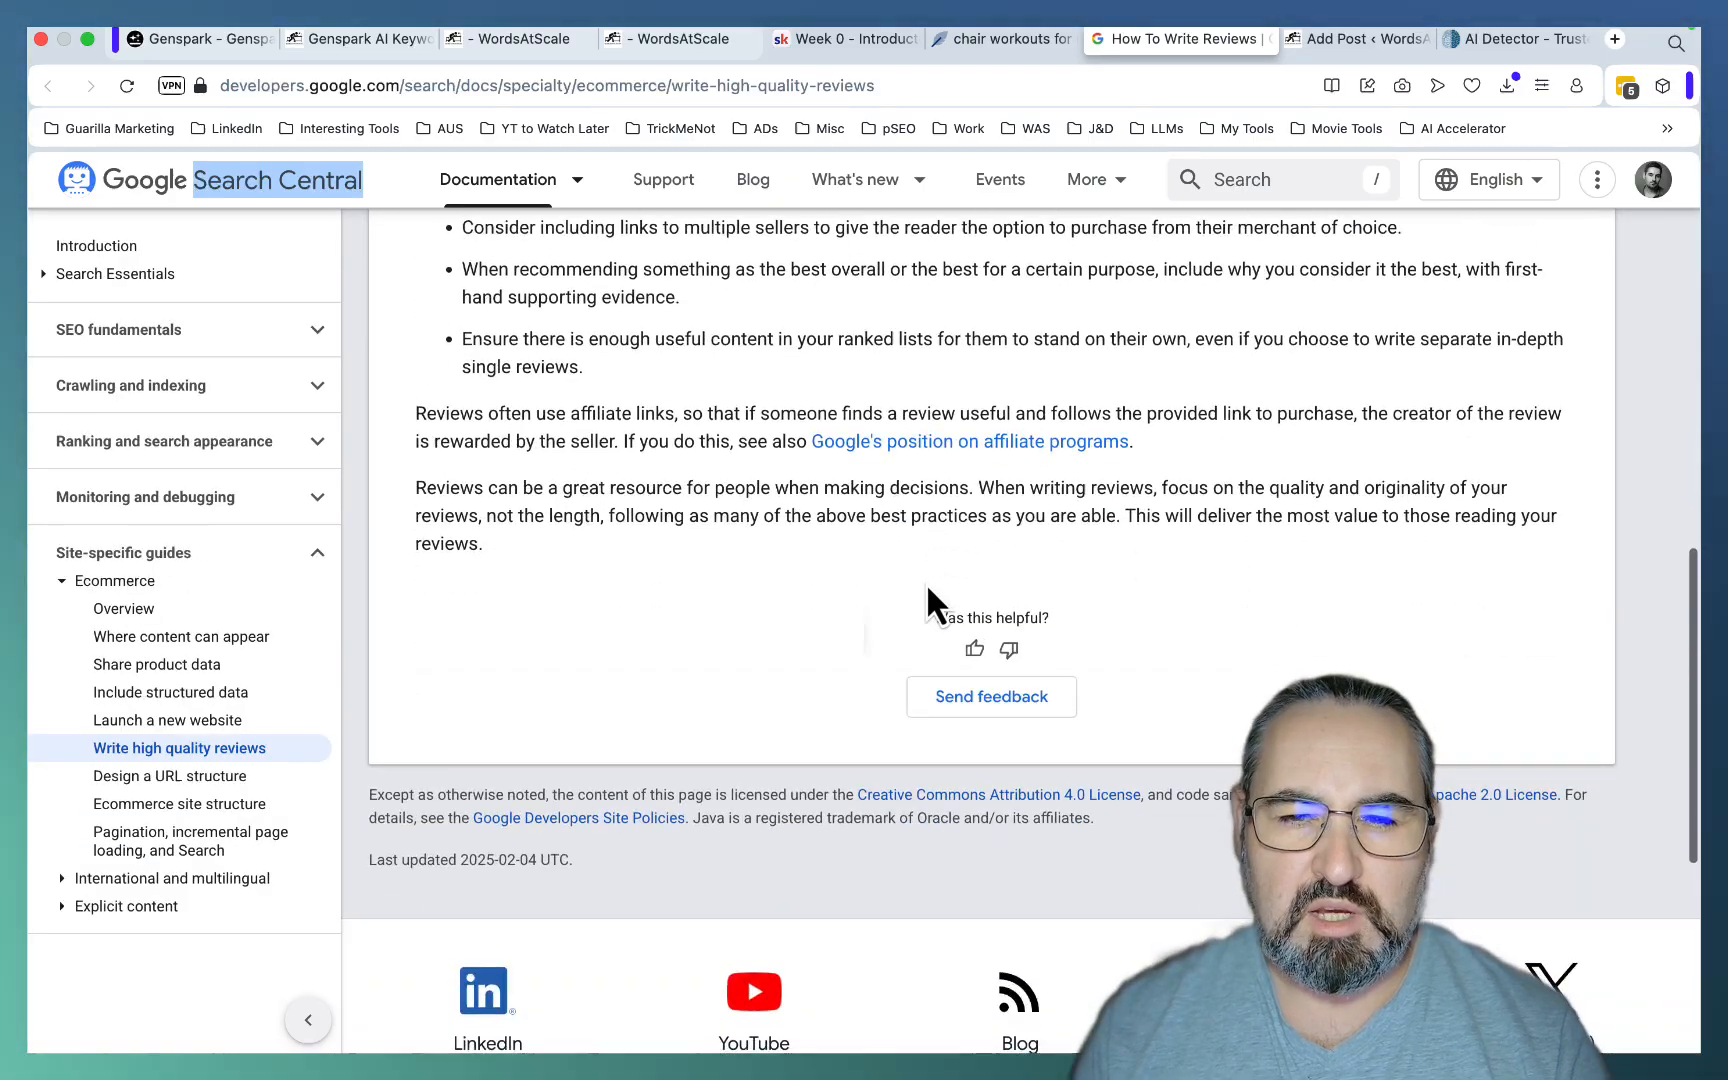
scroll(926, 601, up, 5)
scroll(926, 600, up, 5)
scroll(926, 601, down, 1)
scroll(926, 601, down, 1)
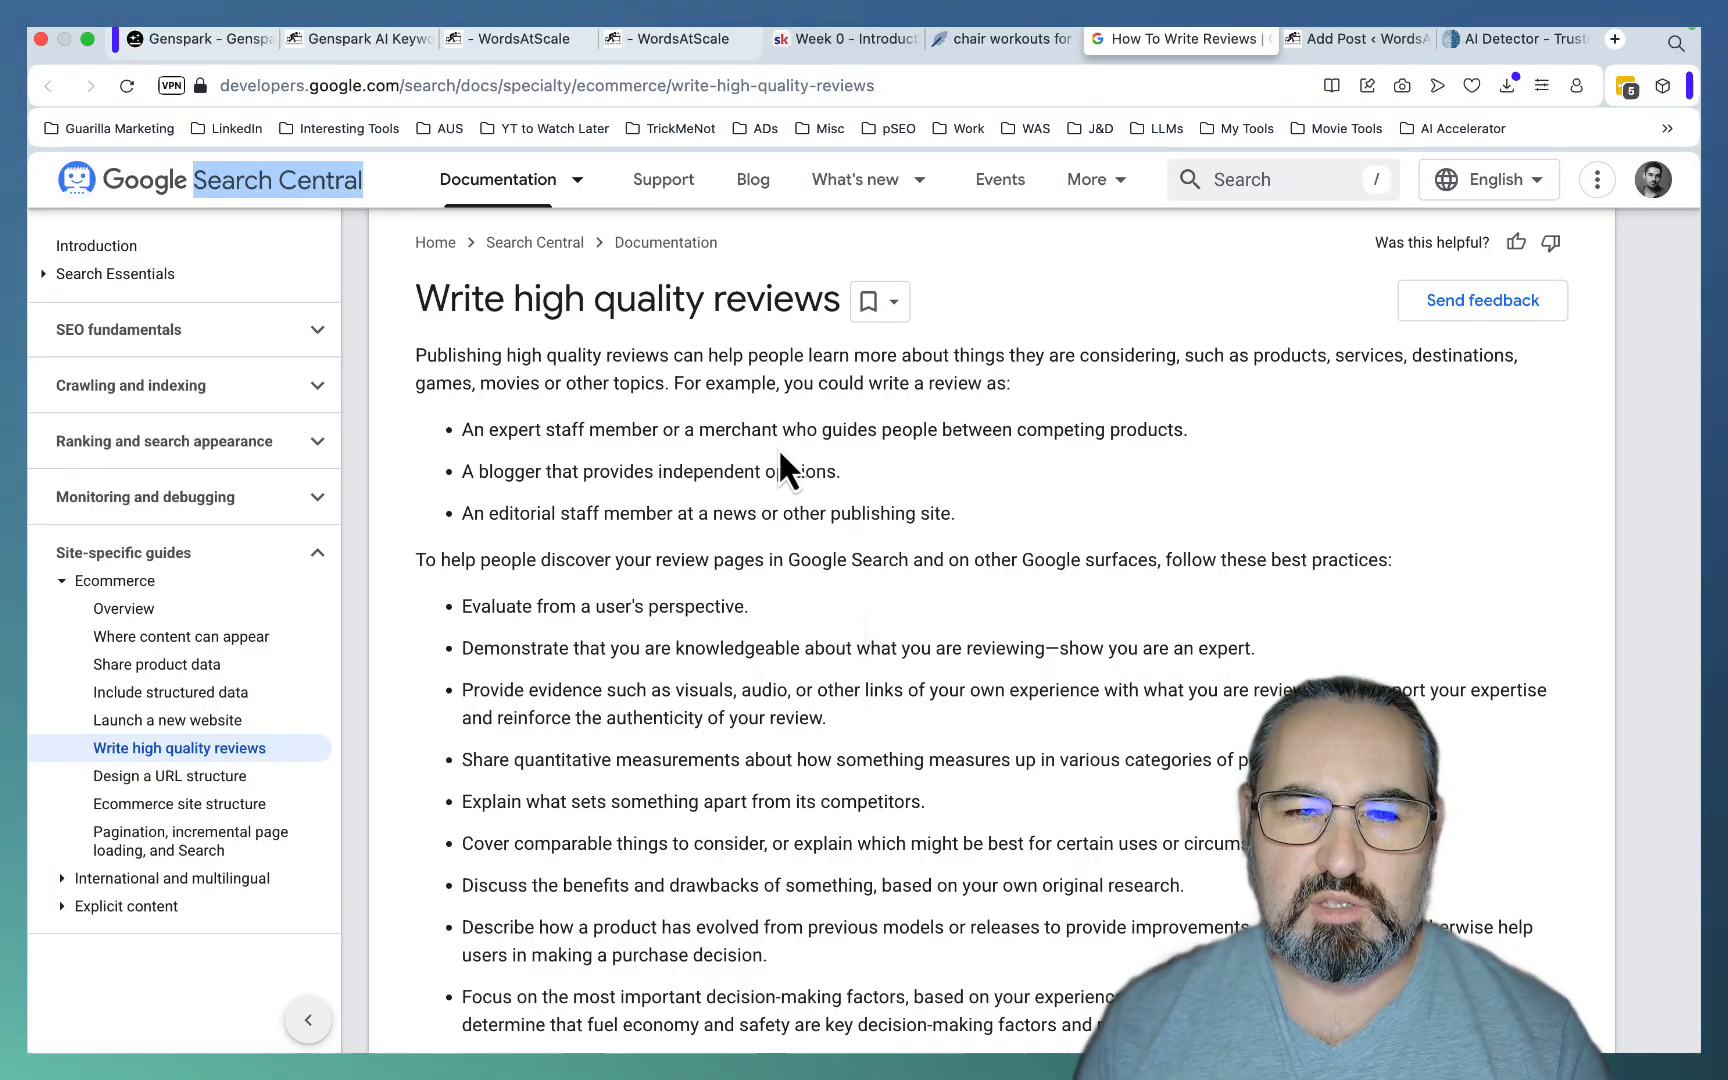
scroll(778, 447, down, 10)
scroll(778, 447, down, 5)
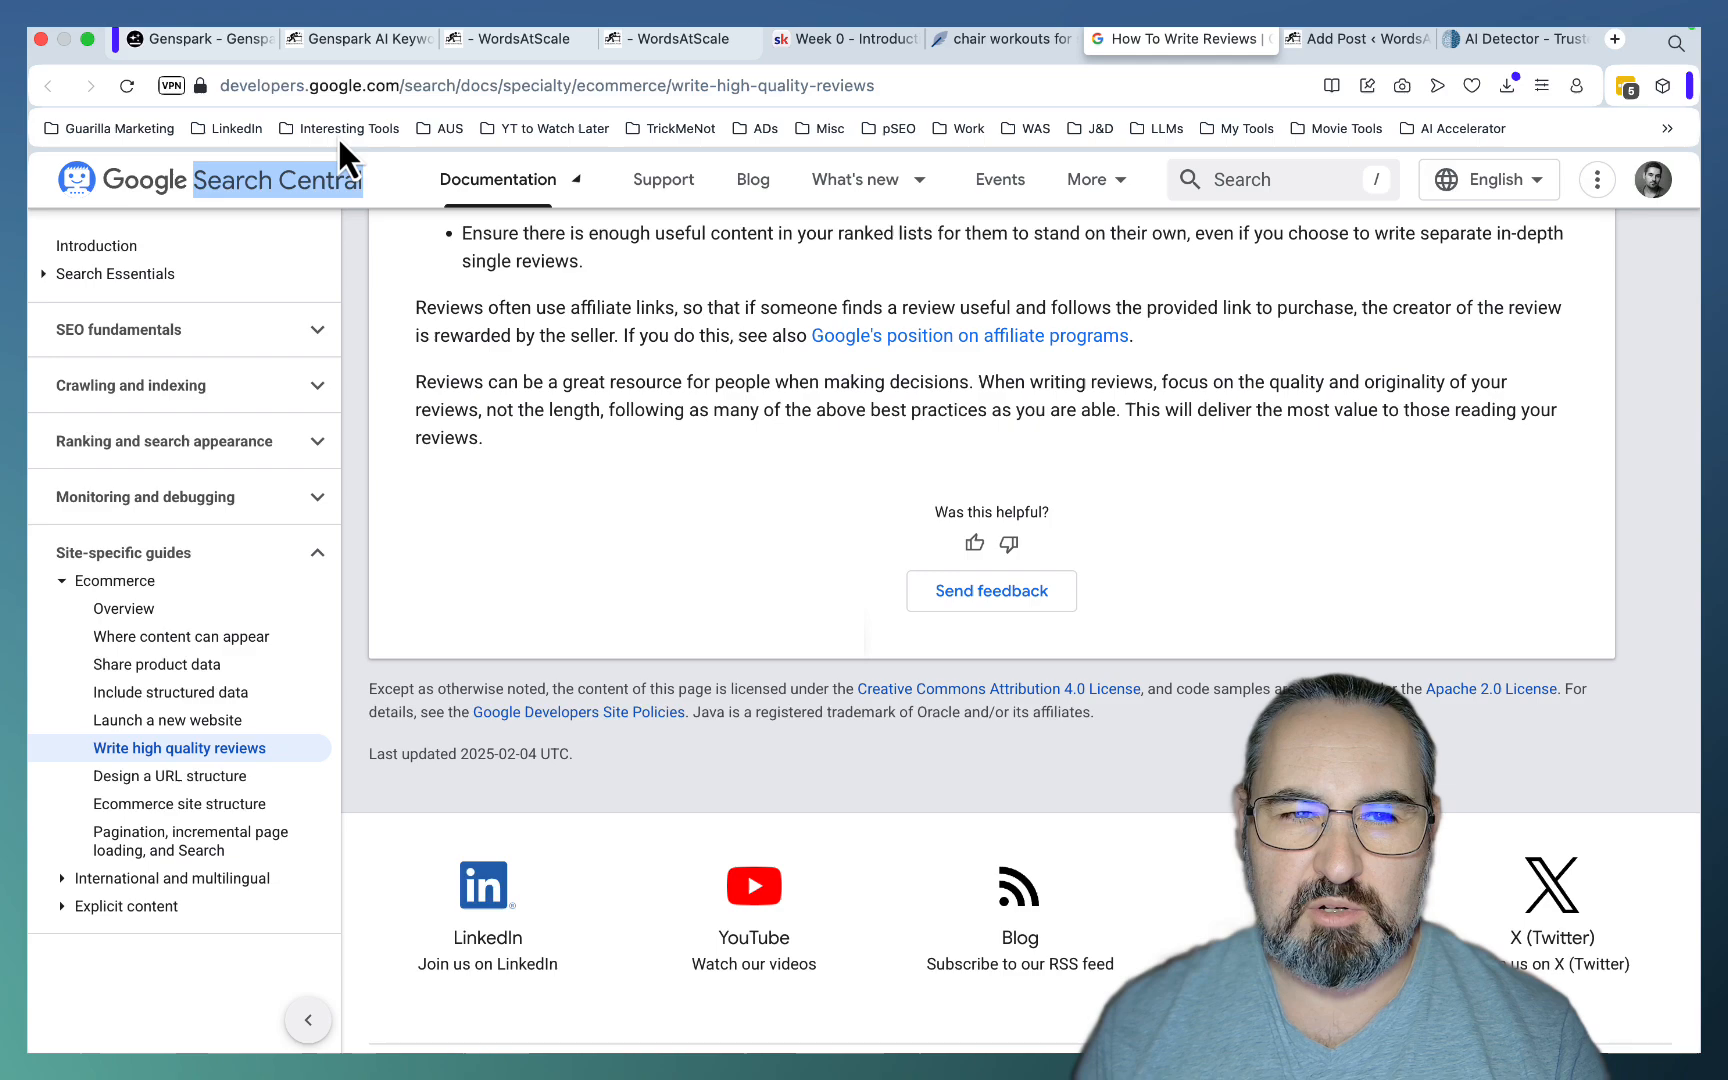
click(223, 41)
scroll(884, 813, down, 3)
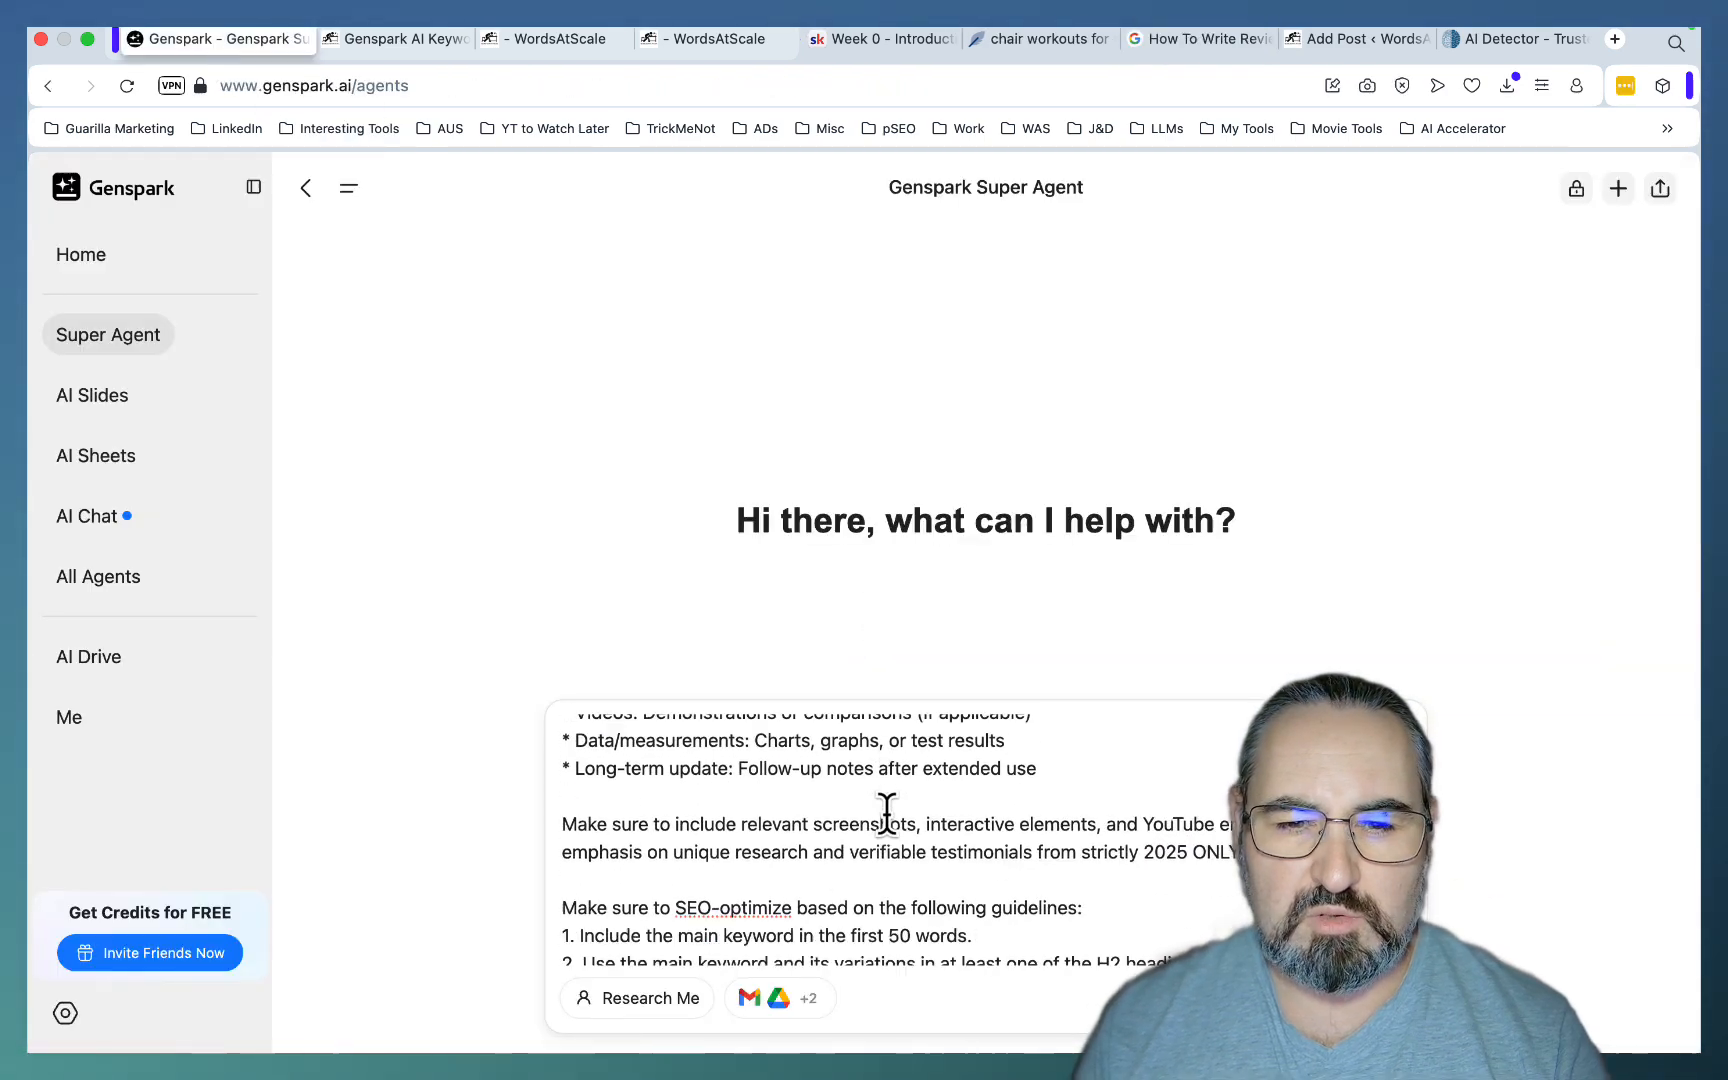
scroll(885, 813, down, 3)
scroll(884, 813, down, 2)
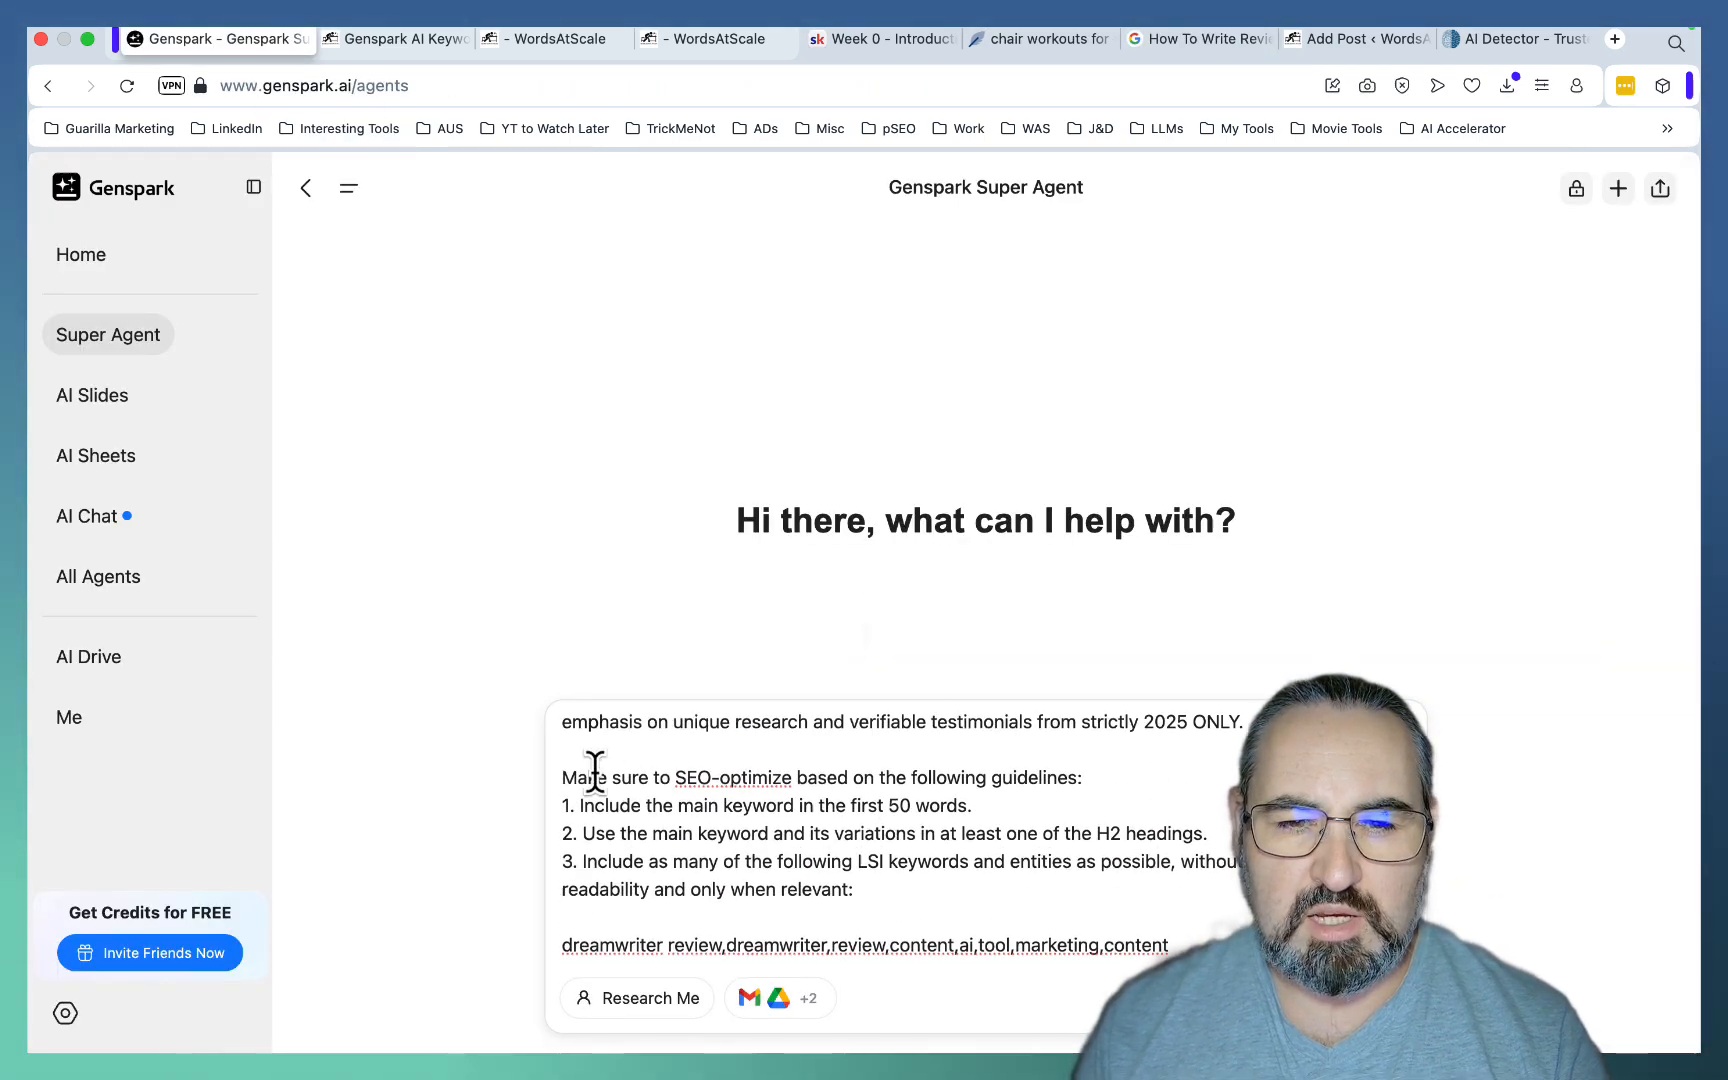
scroll(963, 875, down, 3)
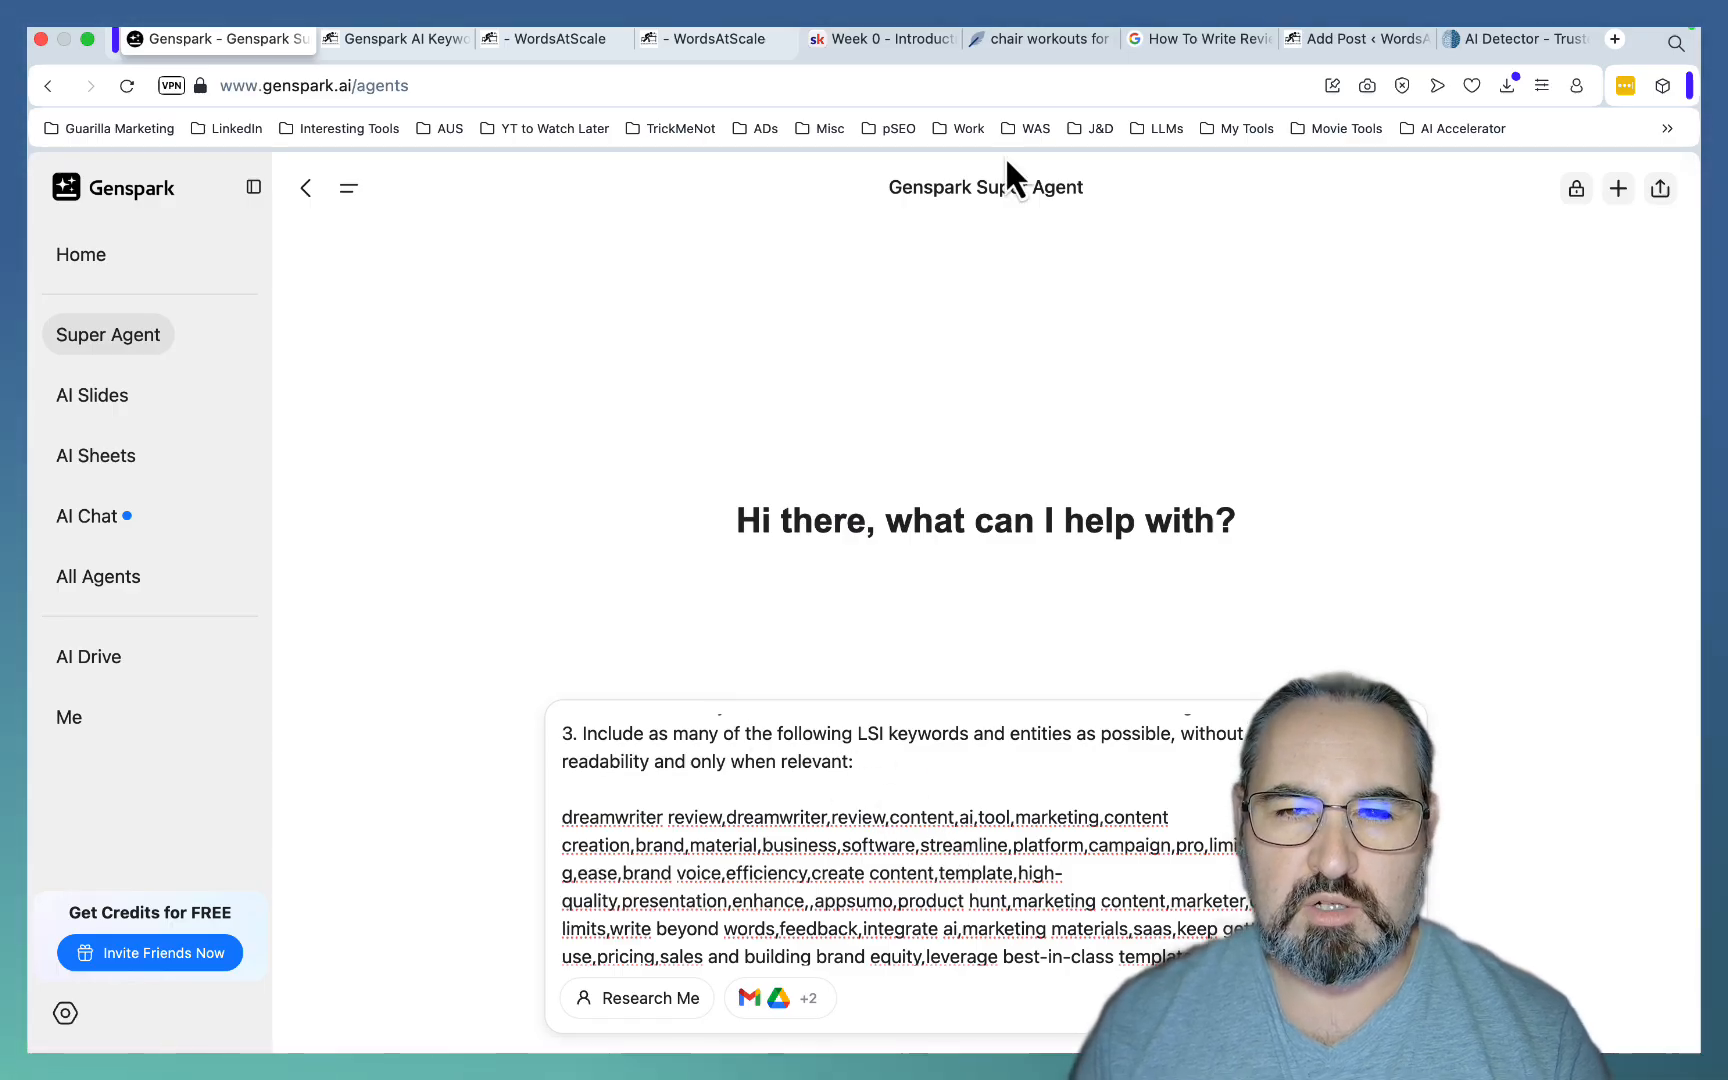
Switch to the NeuronWriter 'chair workouts for seniors' content editor.
click(1029, 40)
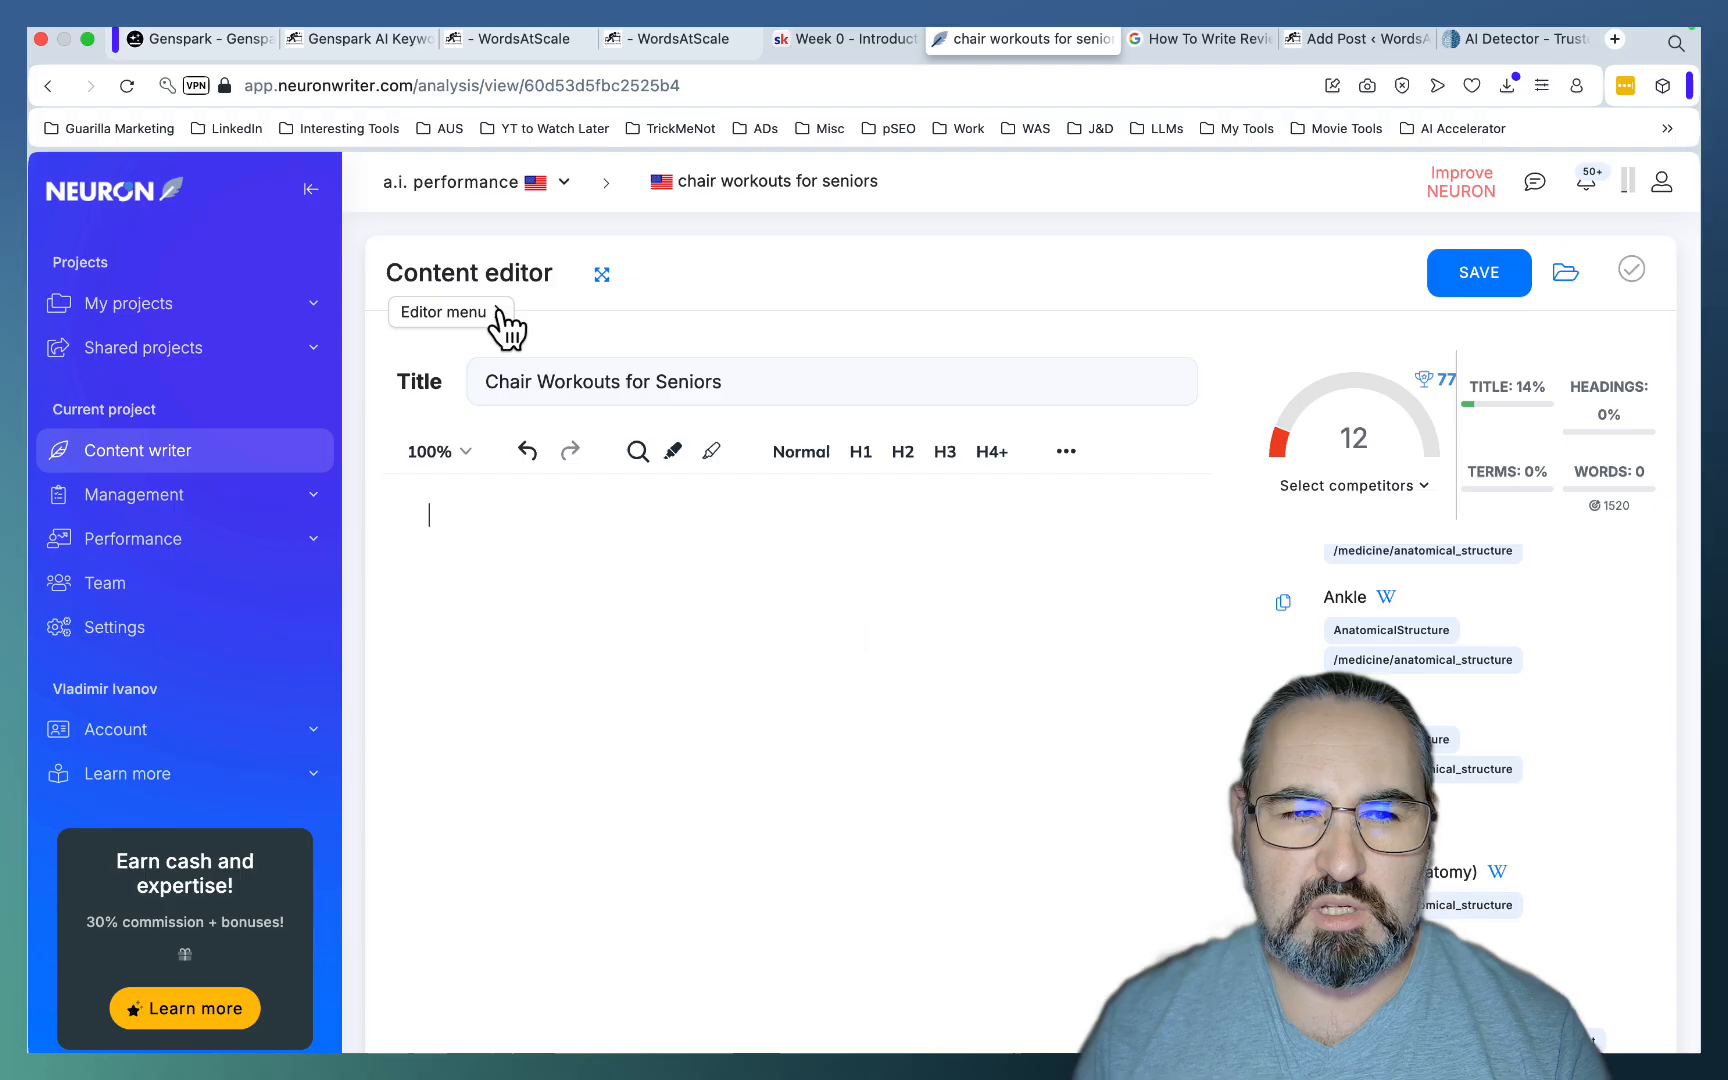
Paste the copied basic term list into the NeuronWriter editor.
click(459, 312)
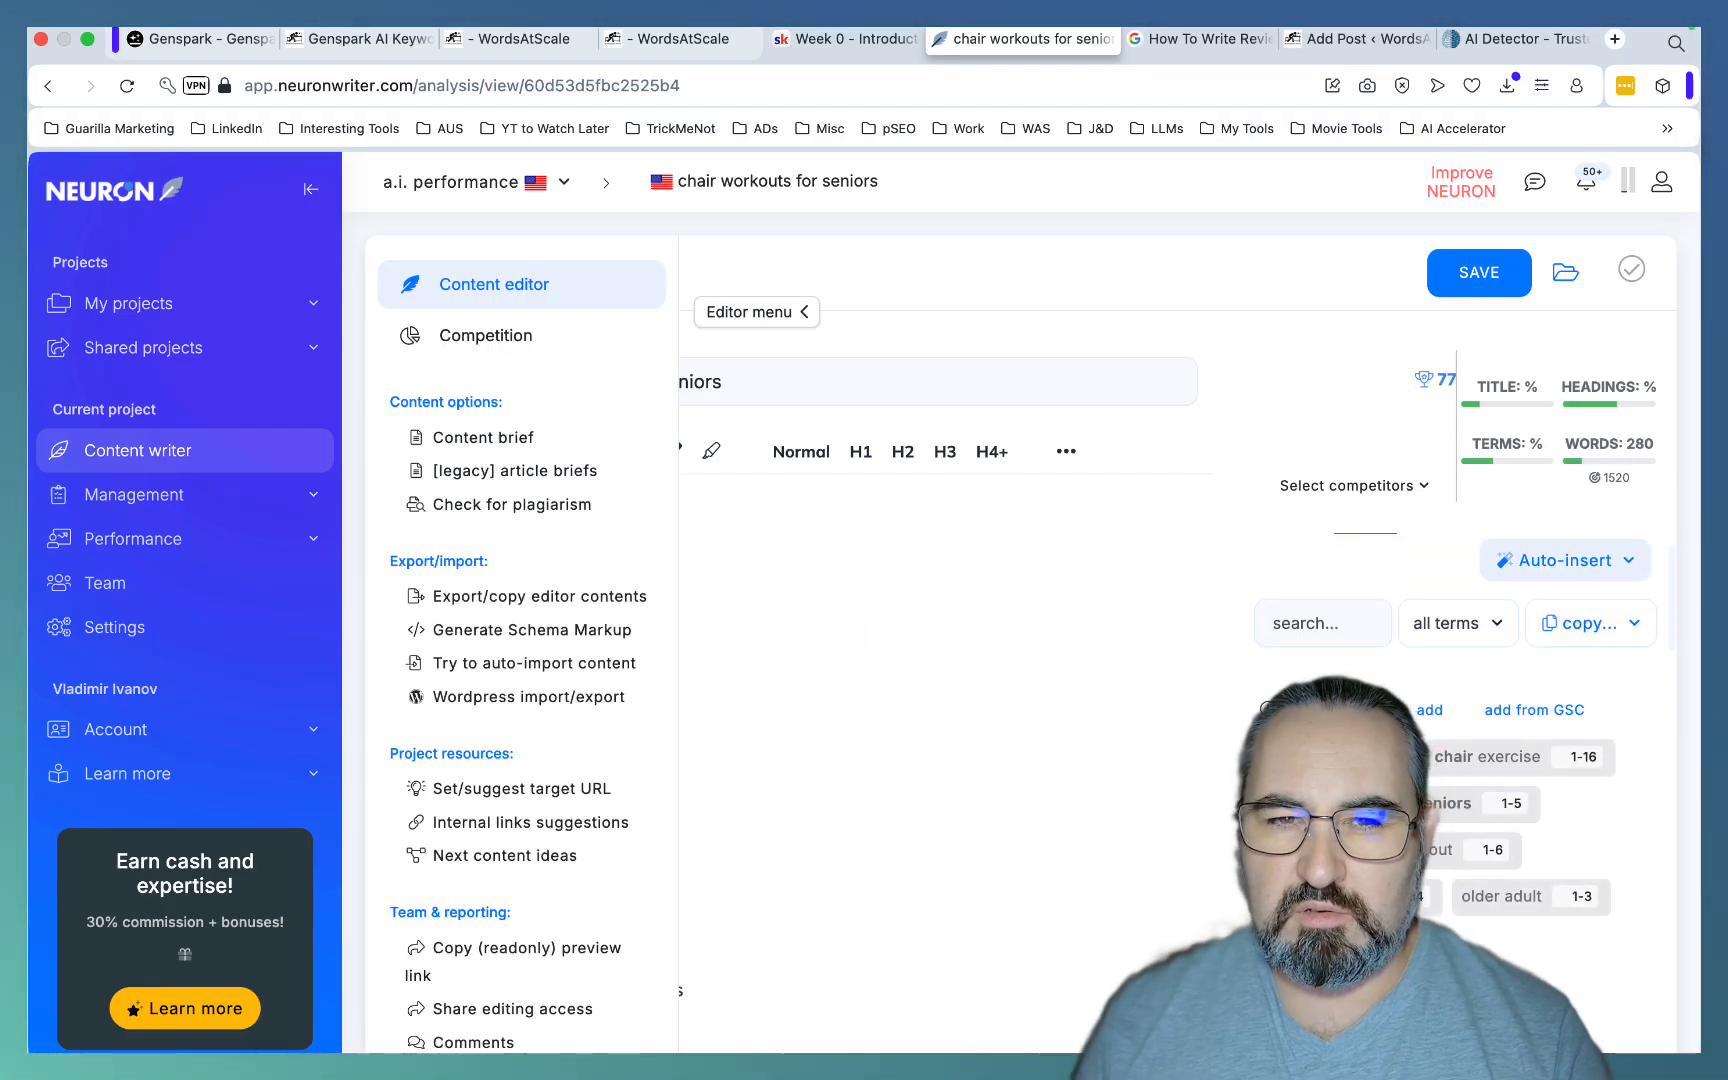
click(669, 637)
text(exercise chair exercise chair exercises for seniors seat workout chair workout older adult seated exercises back of the chair feet flat on the floor starting position elbow left leg upper body knees bent)
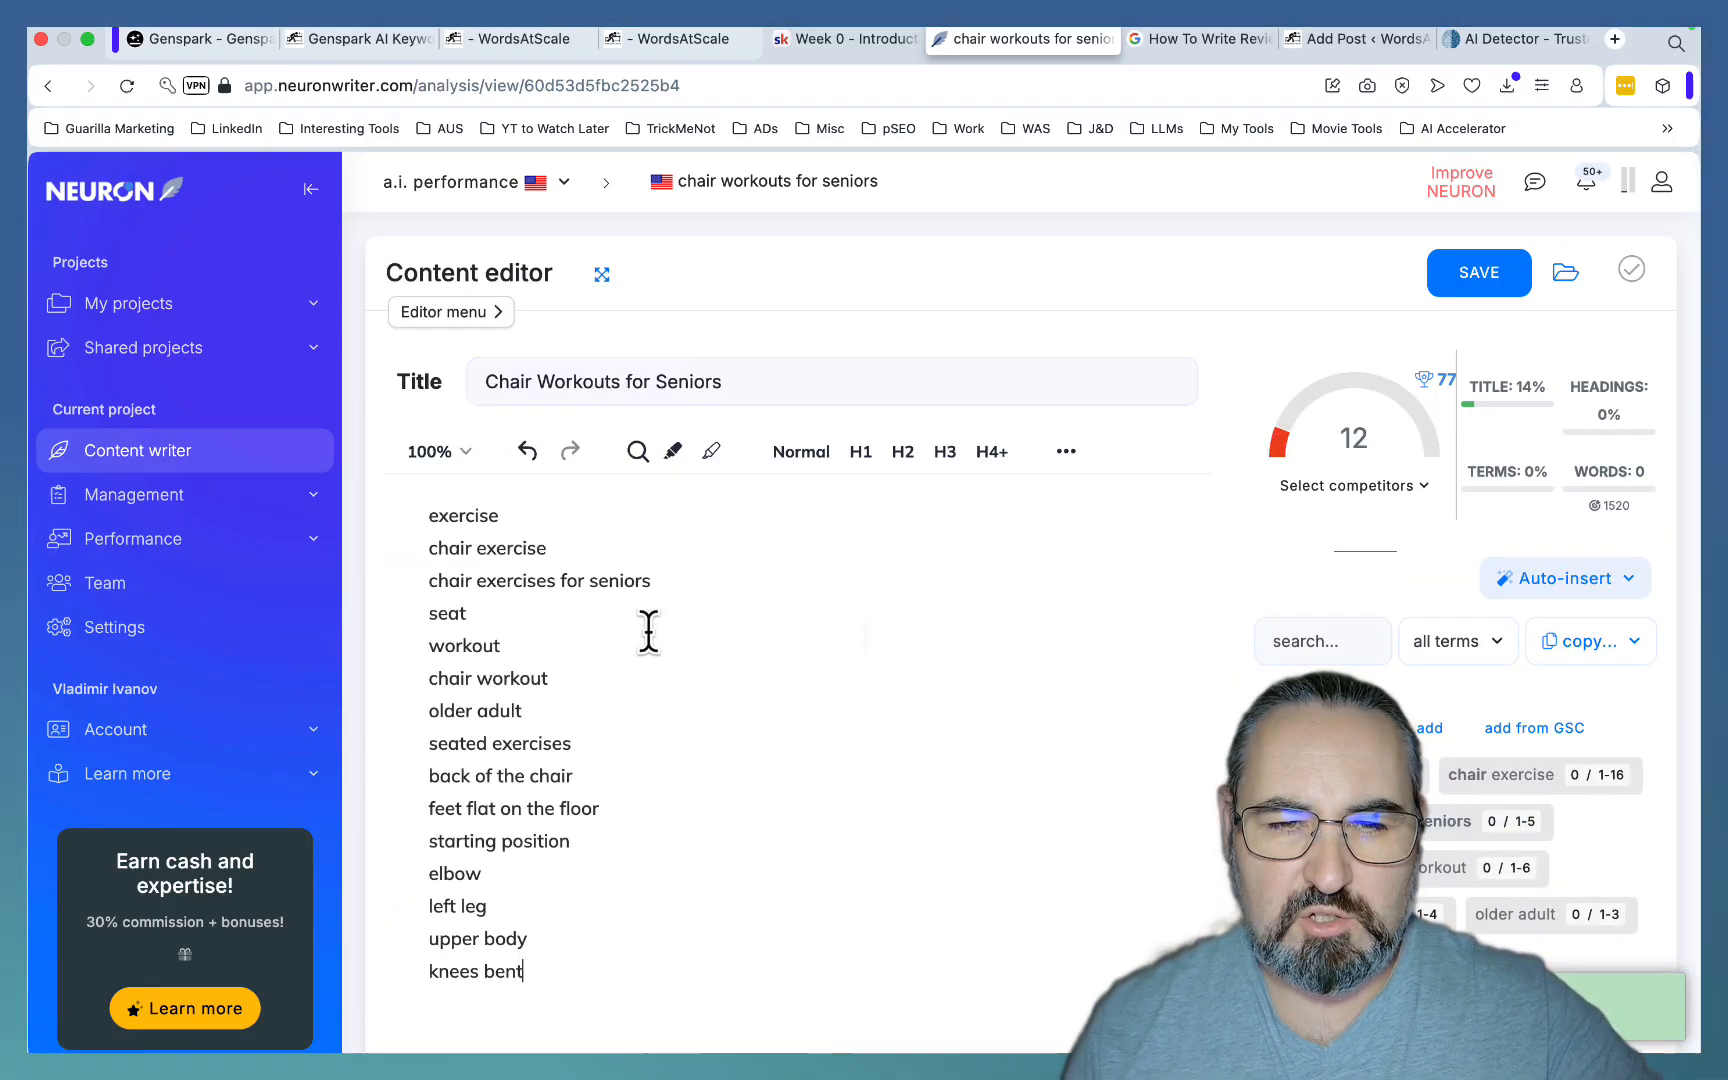
scroll(716, 837, down, 3)
Copy the extended terms as a list and paste them into the editor.
click(1406, 444)
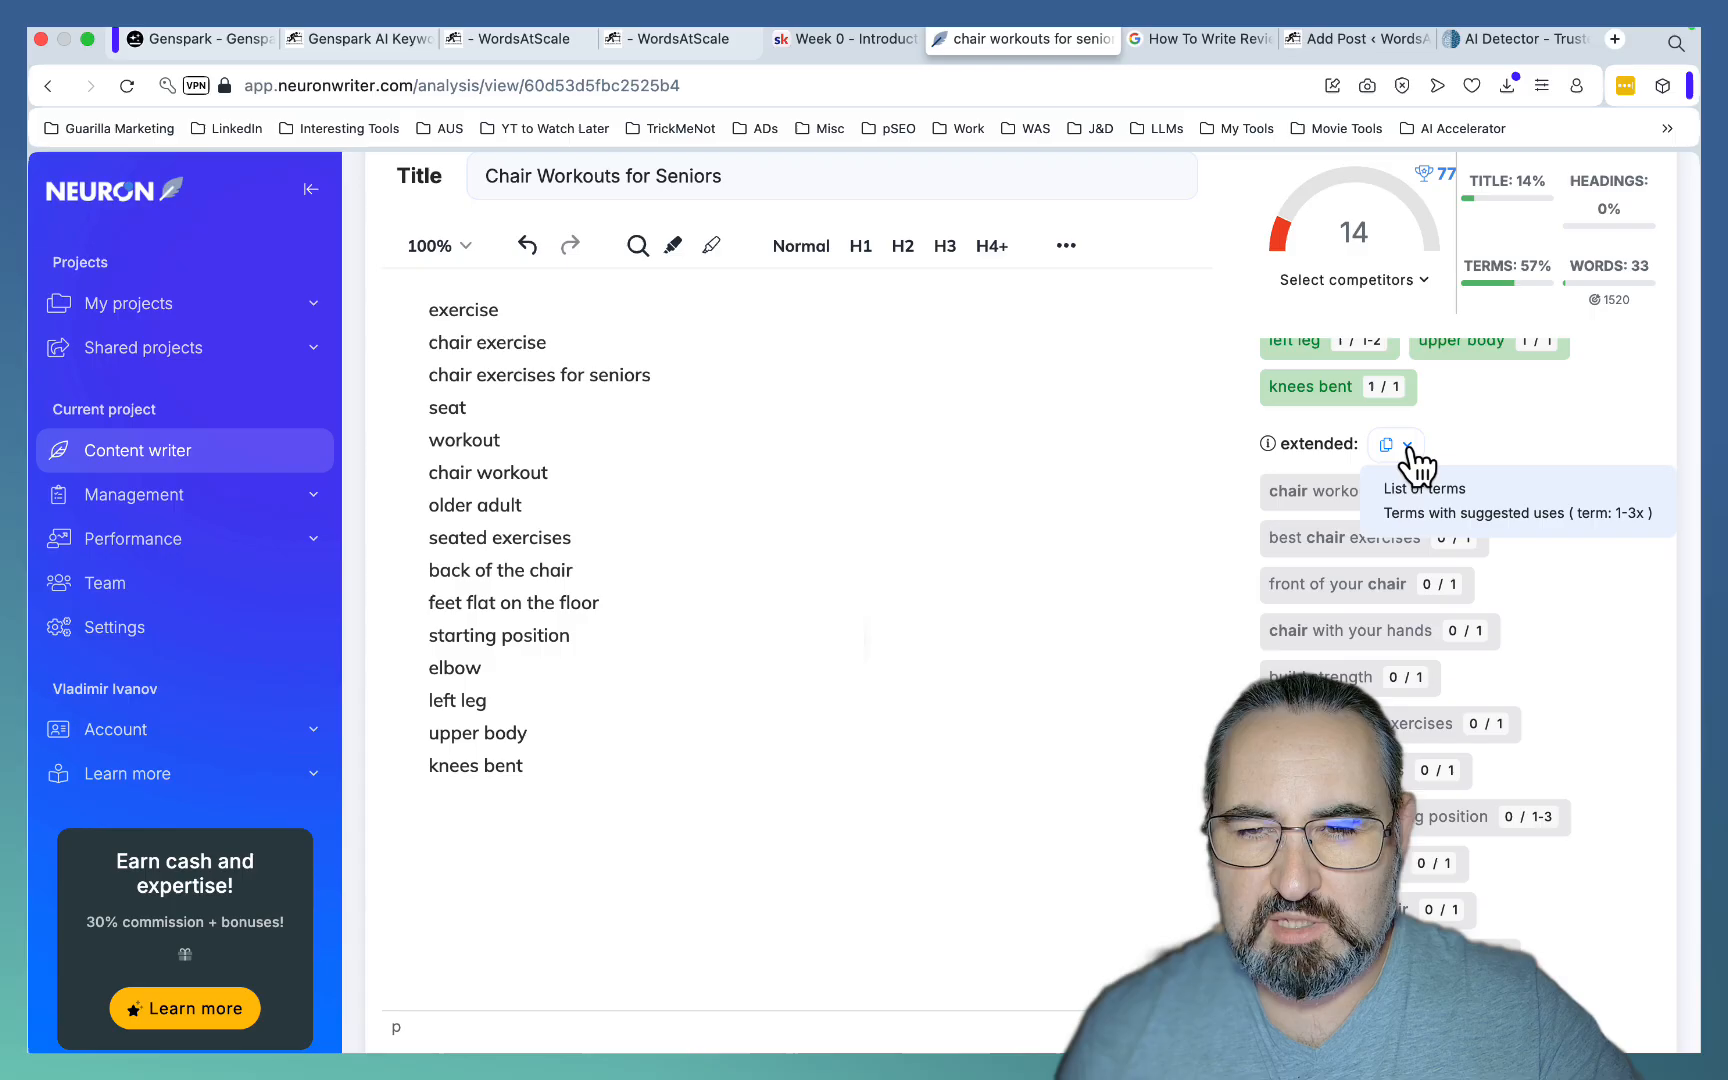
click(1432, 510)
key(super+v)
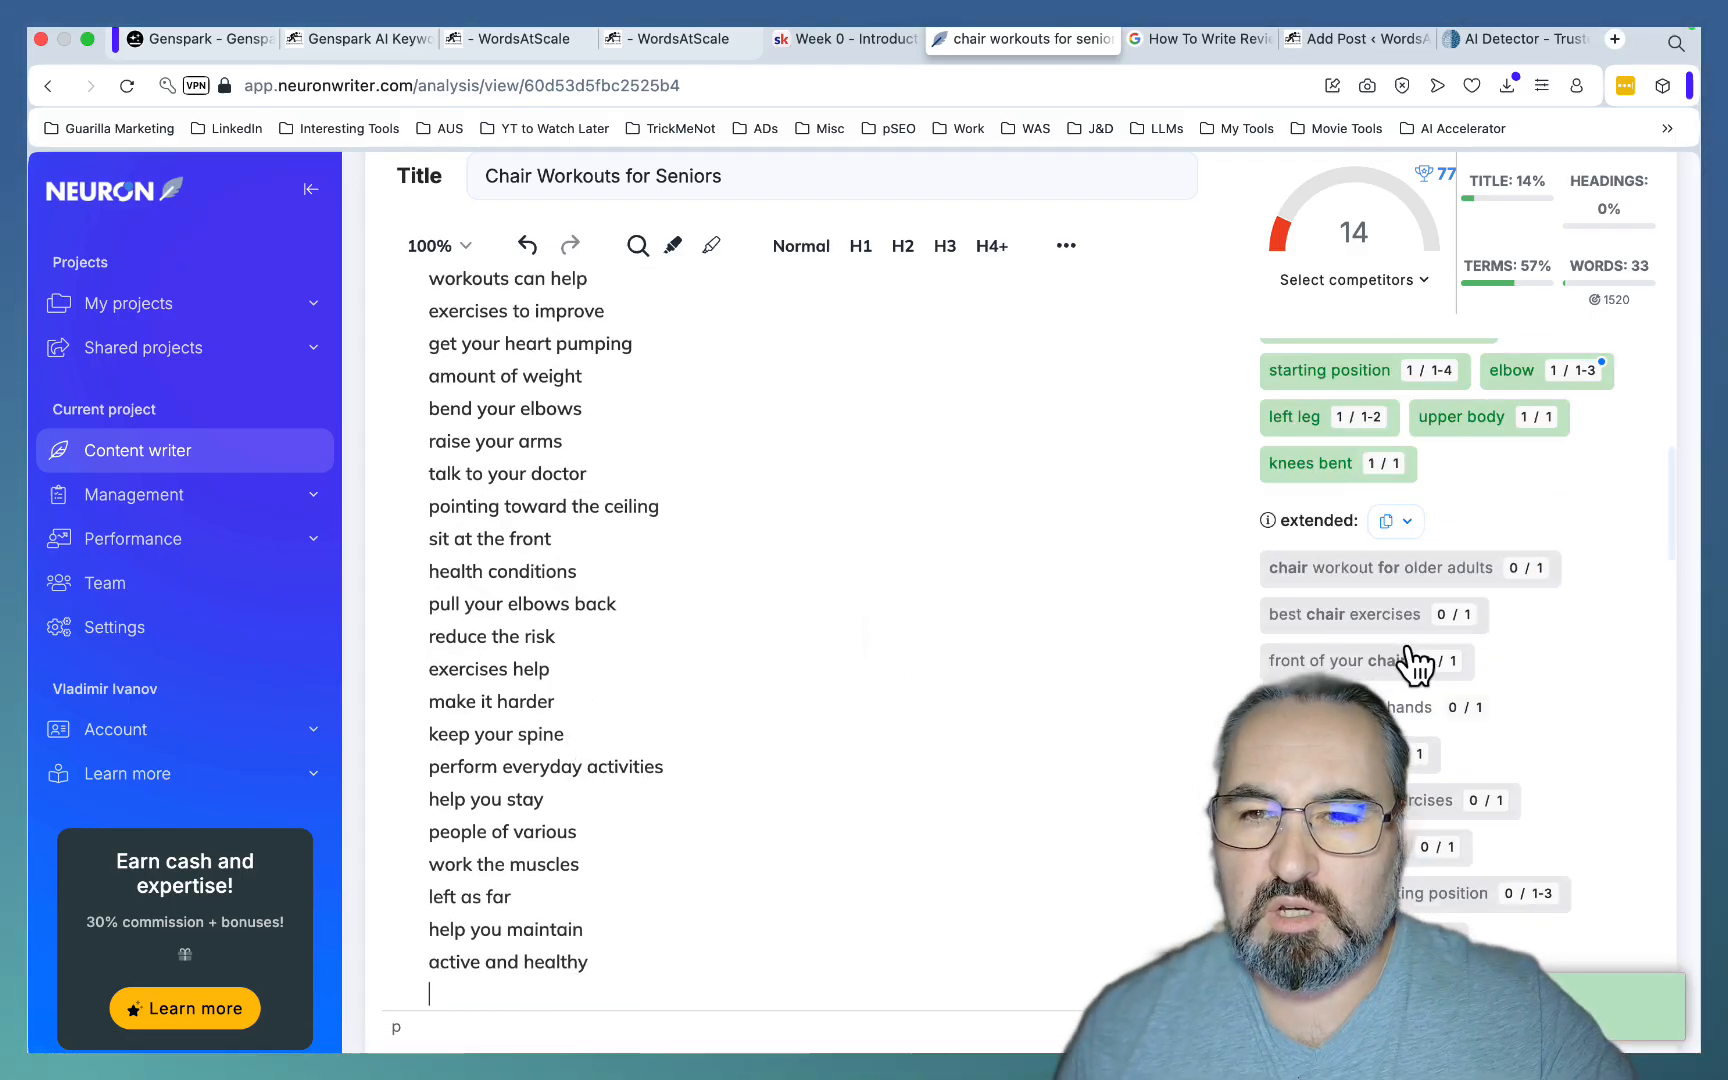
scroll(1377, 567, up, 5)
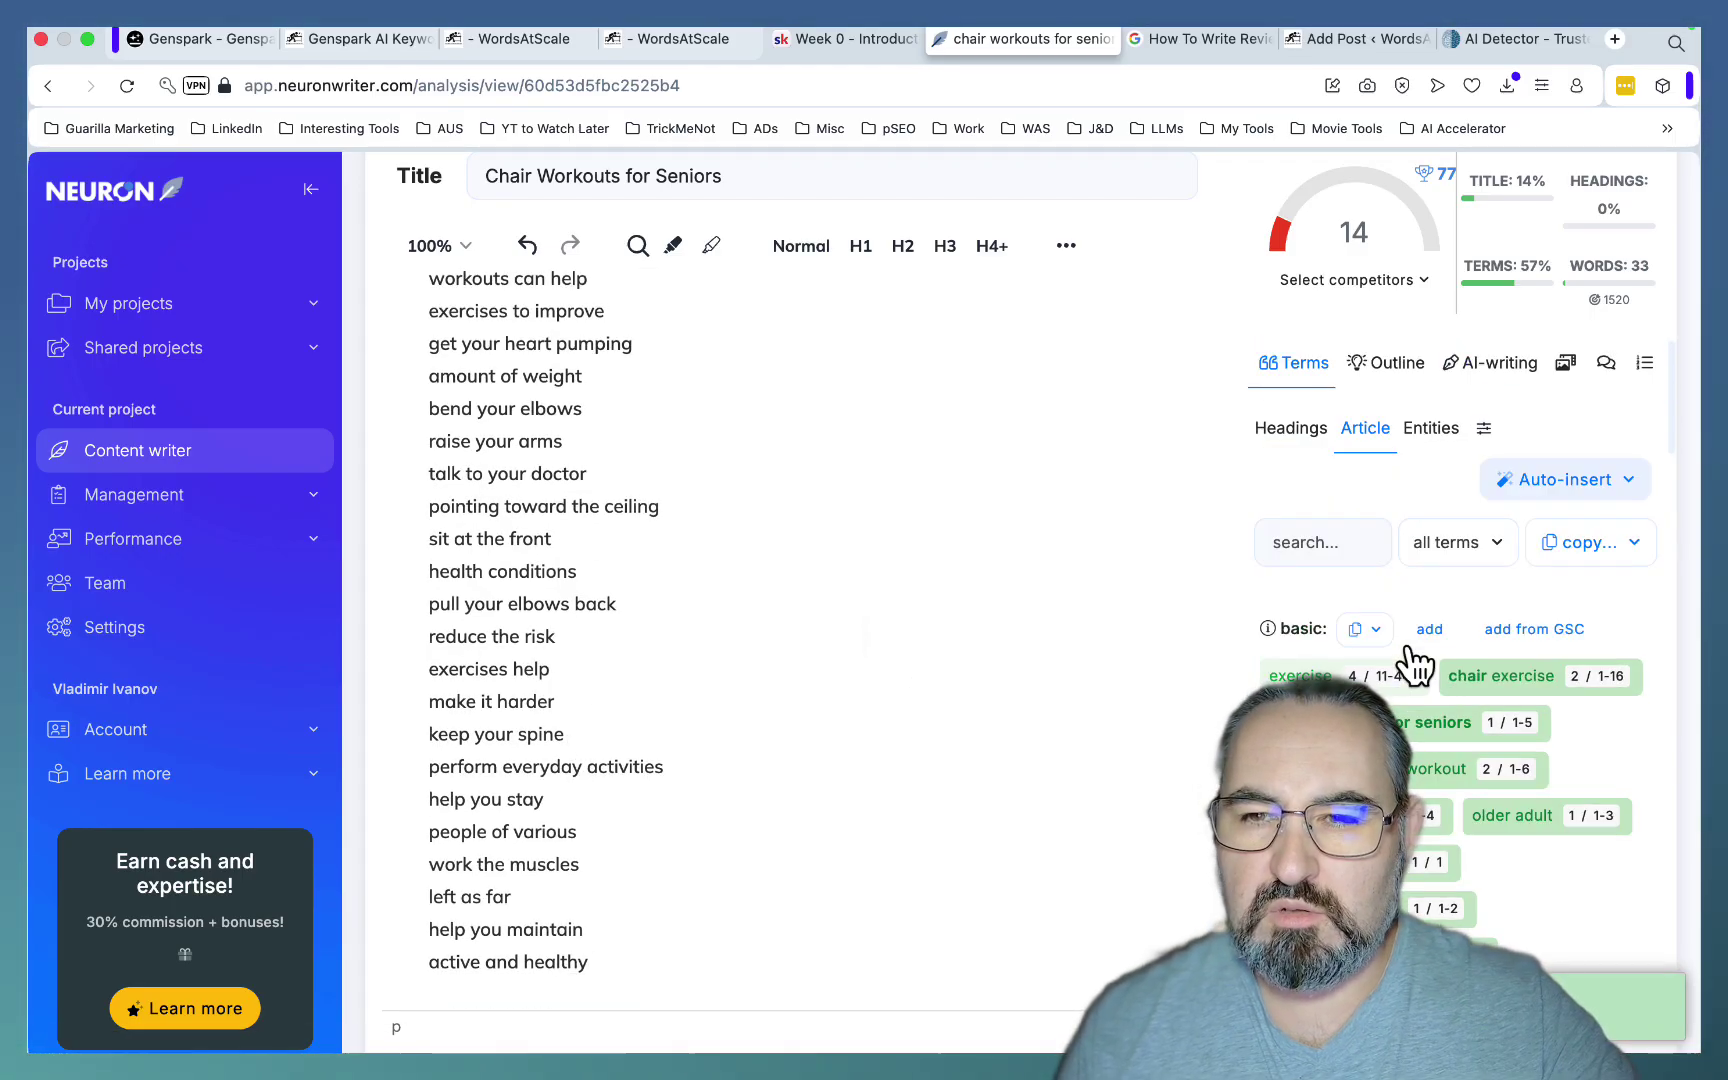
Copy all suggested entities and paste them into the editor, reaching score 41.
click(1430, 428)
click(1444, 605)
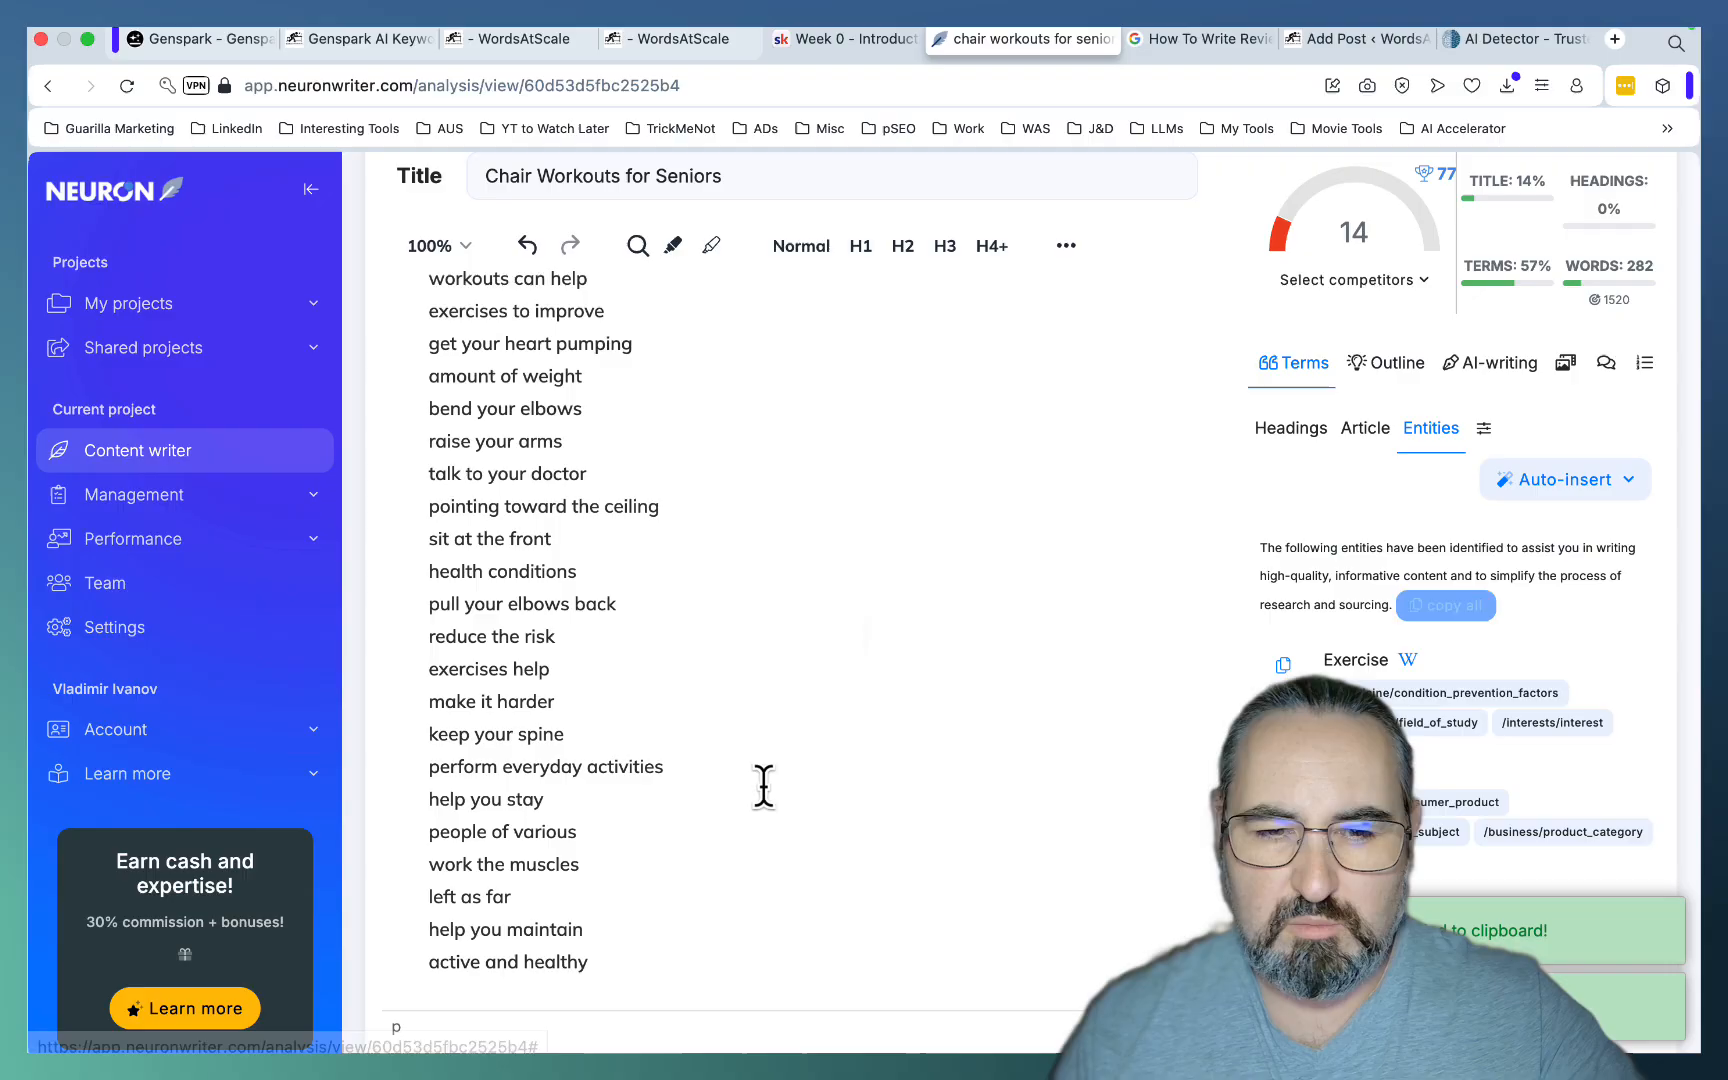
key(super+v)
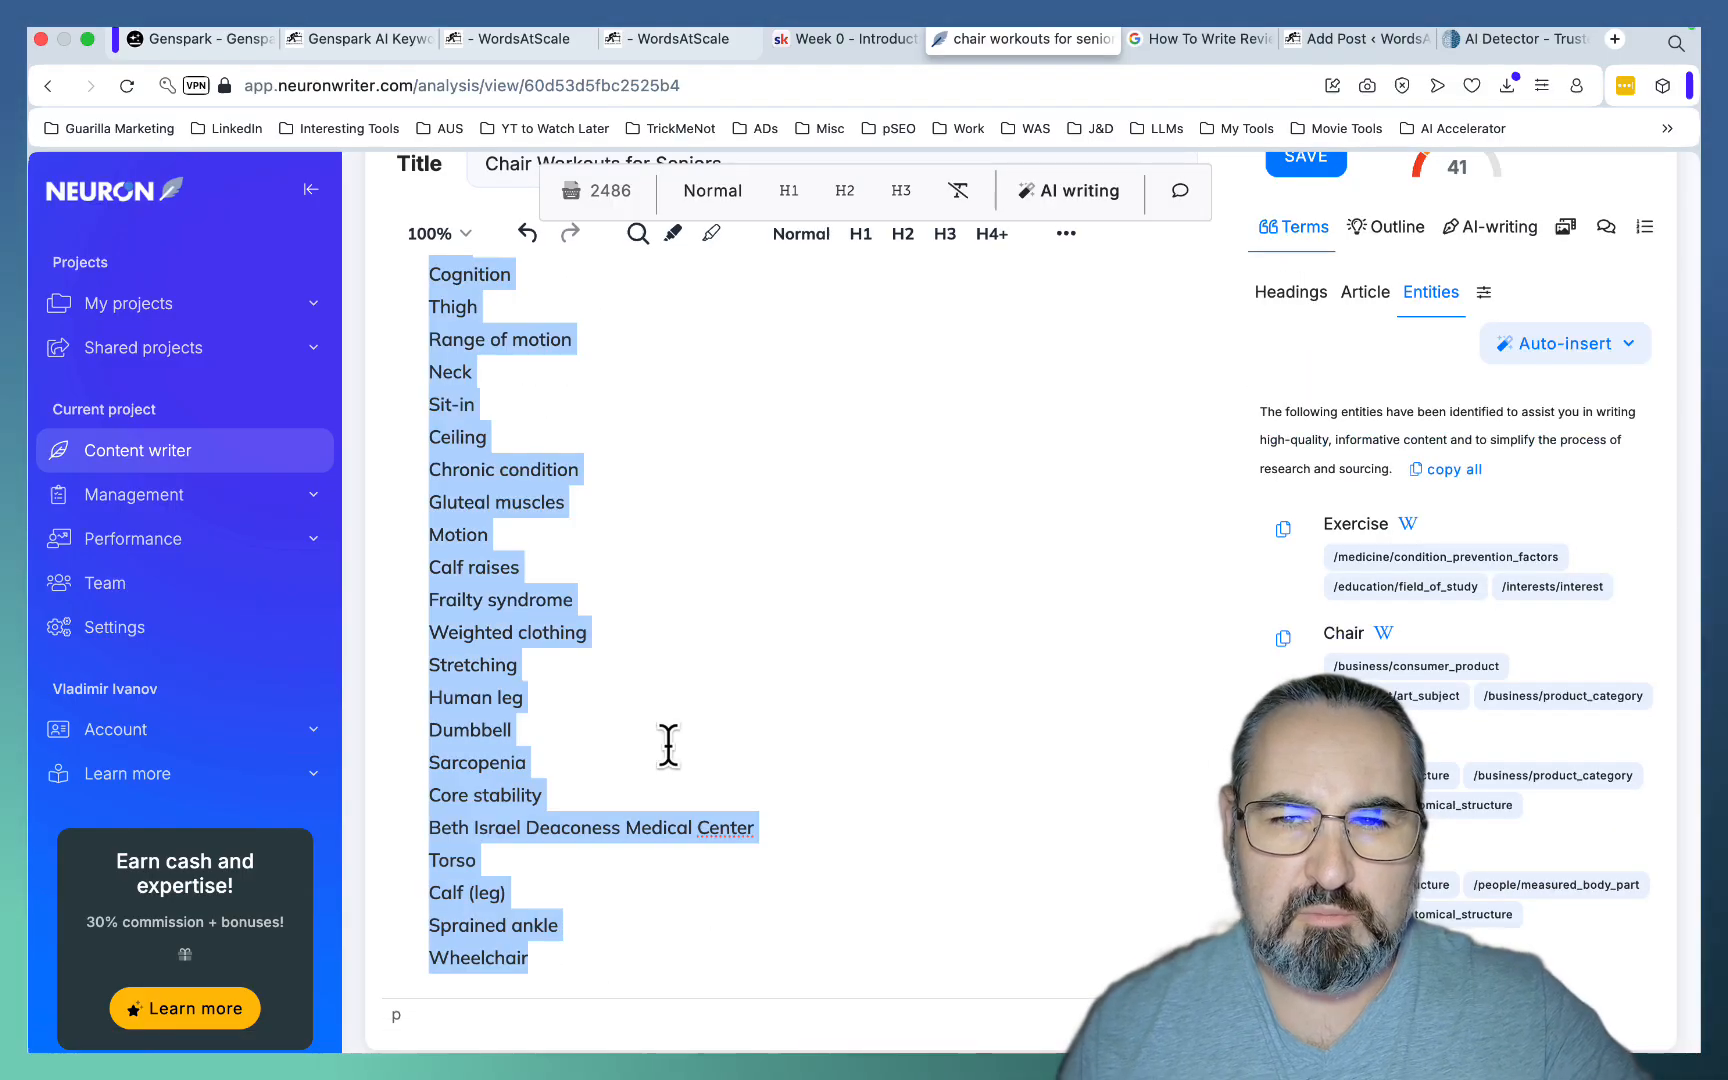
Start a new browser tab for the convert.town list-to-comma conversion.
click(1617, 41)
text(list to)
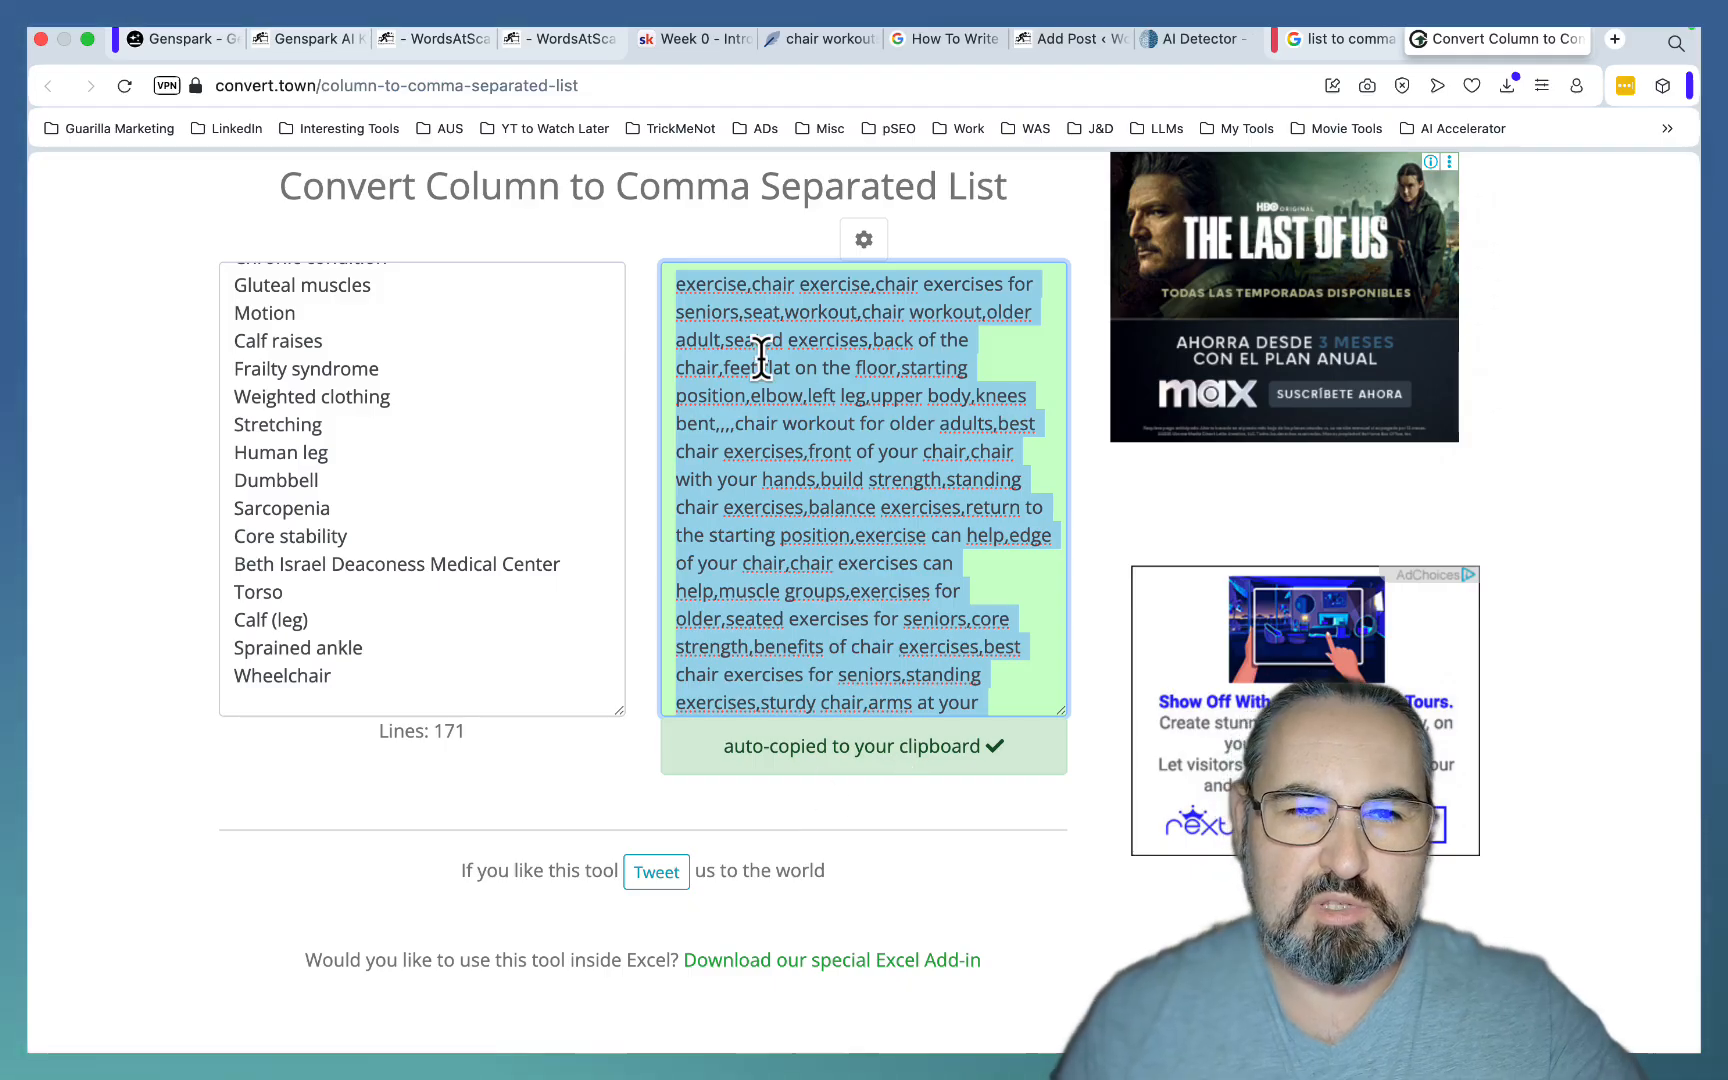
Select the old keyword list and the closing EEAT/BIO guideline line in the Genspark prompt.
key(ctrl+Tab)
scroll(574, 750, down, 3)
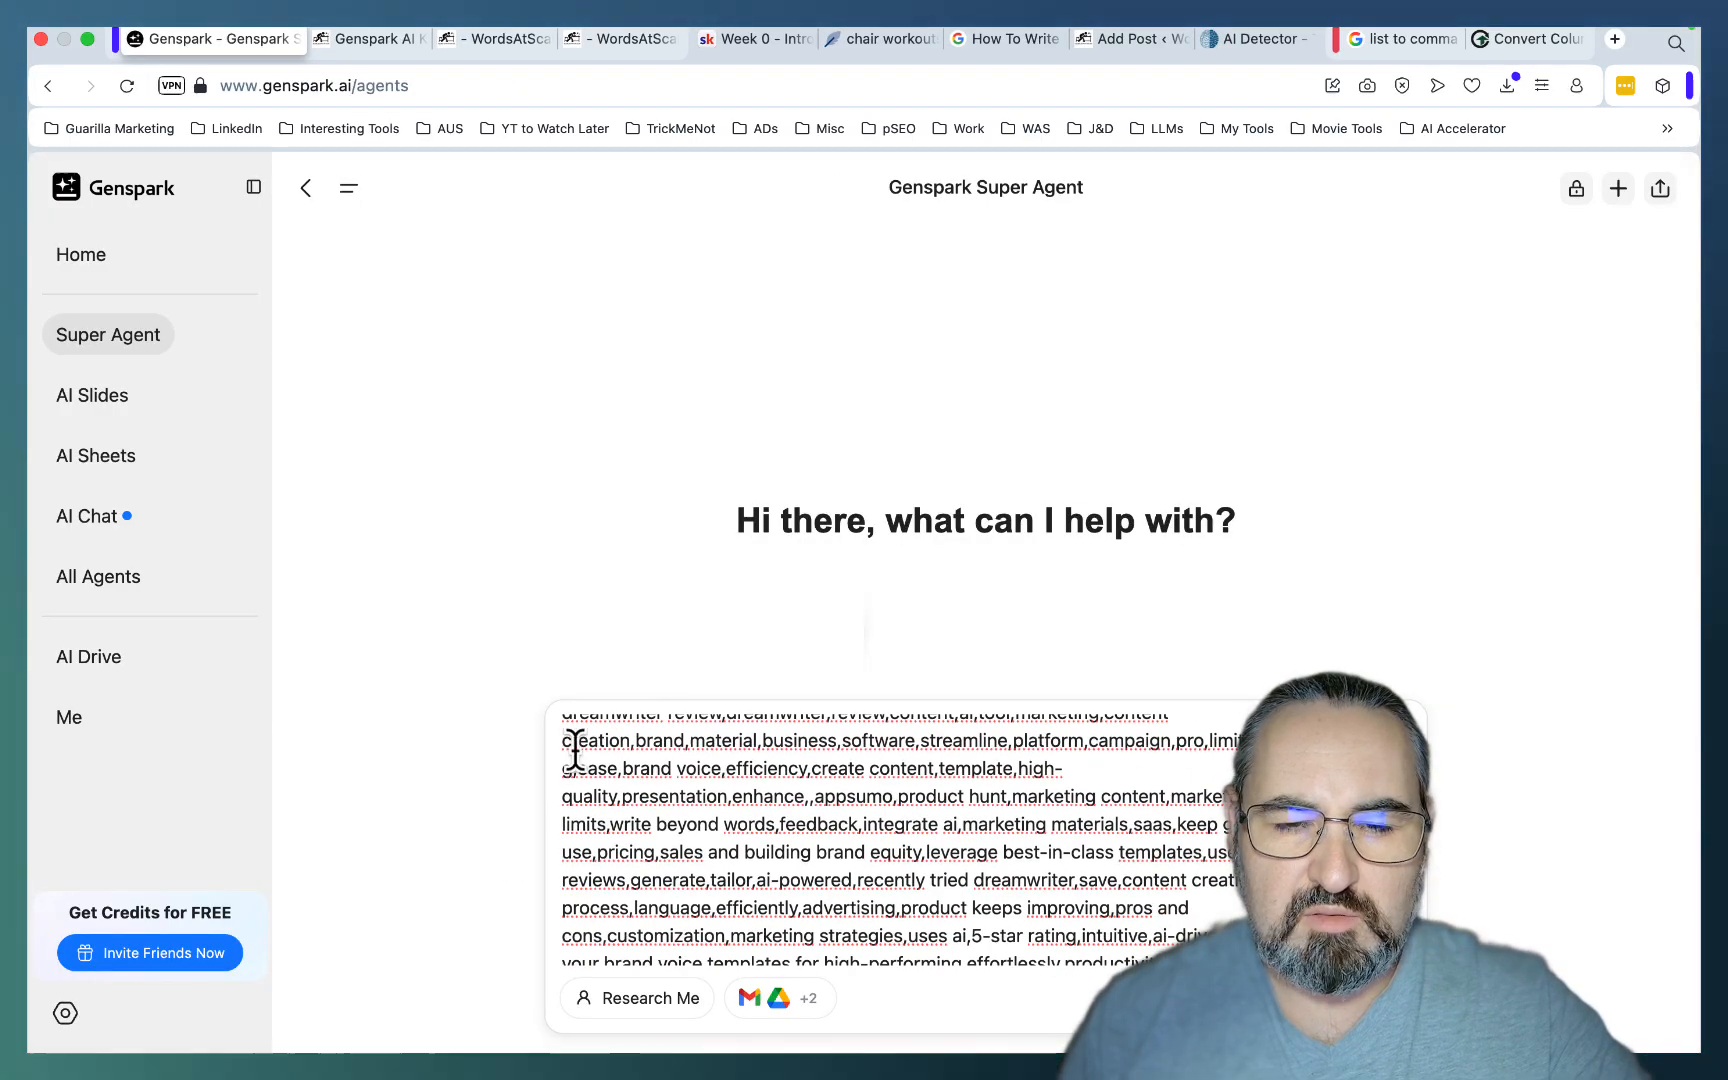
scroll(574, 750, up, 3)
drag(561, 756, 1001, 988)
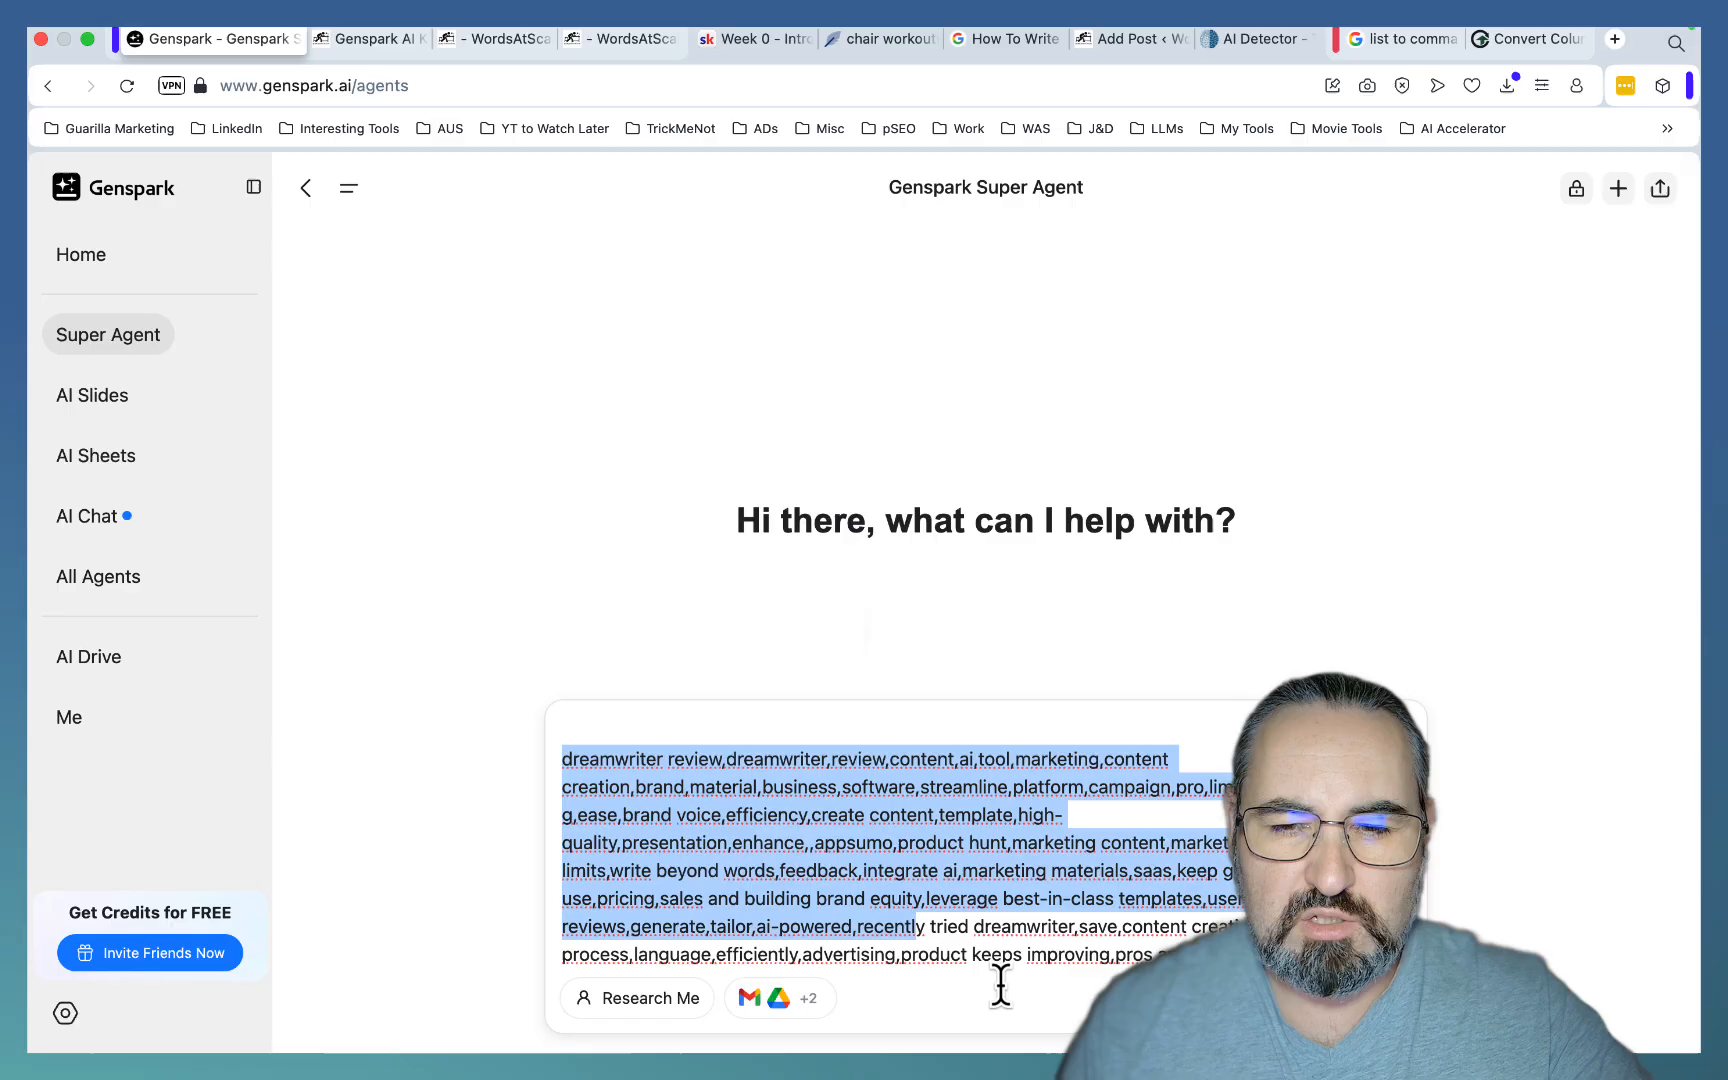
scroll(1001, 919, down, 5)
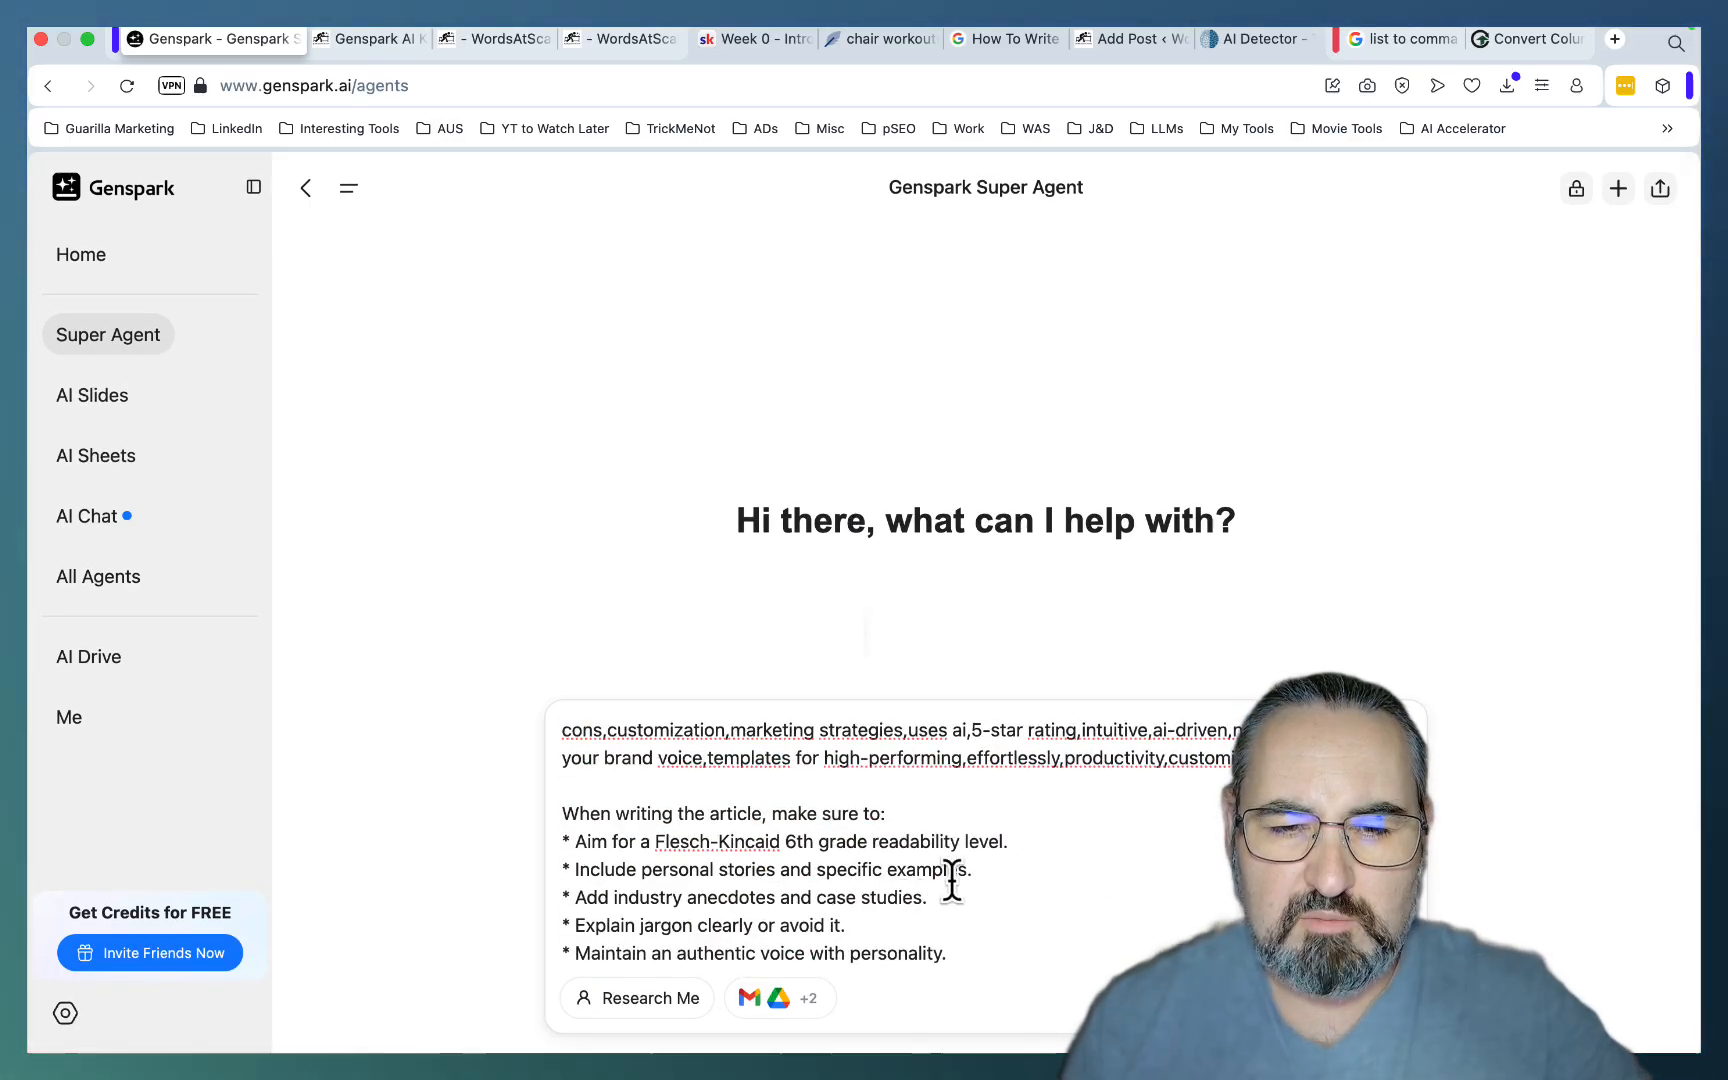
scroll(1033, 880, down, 3)
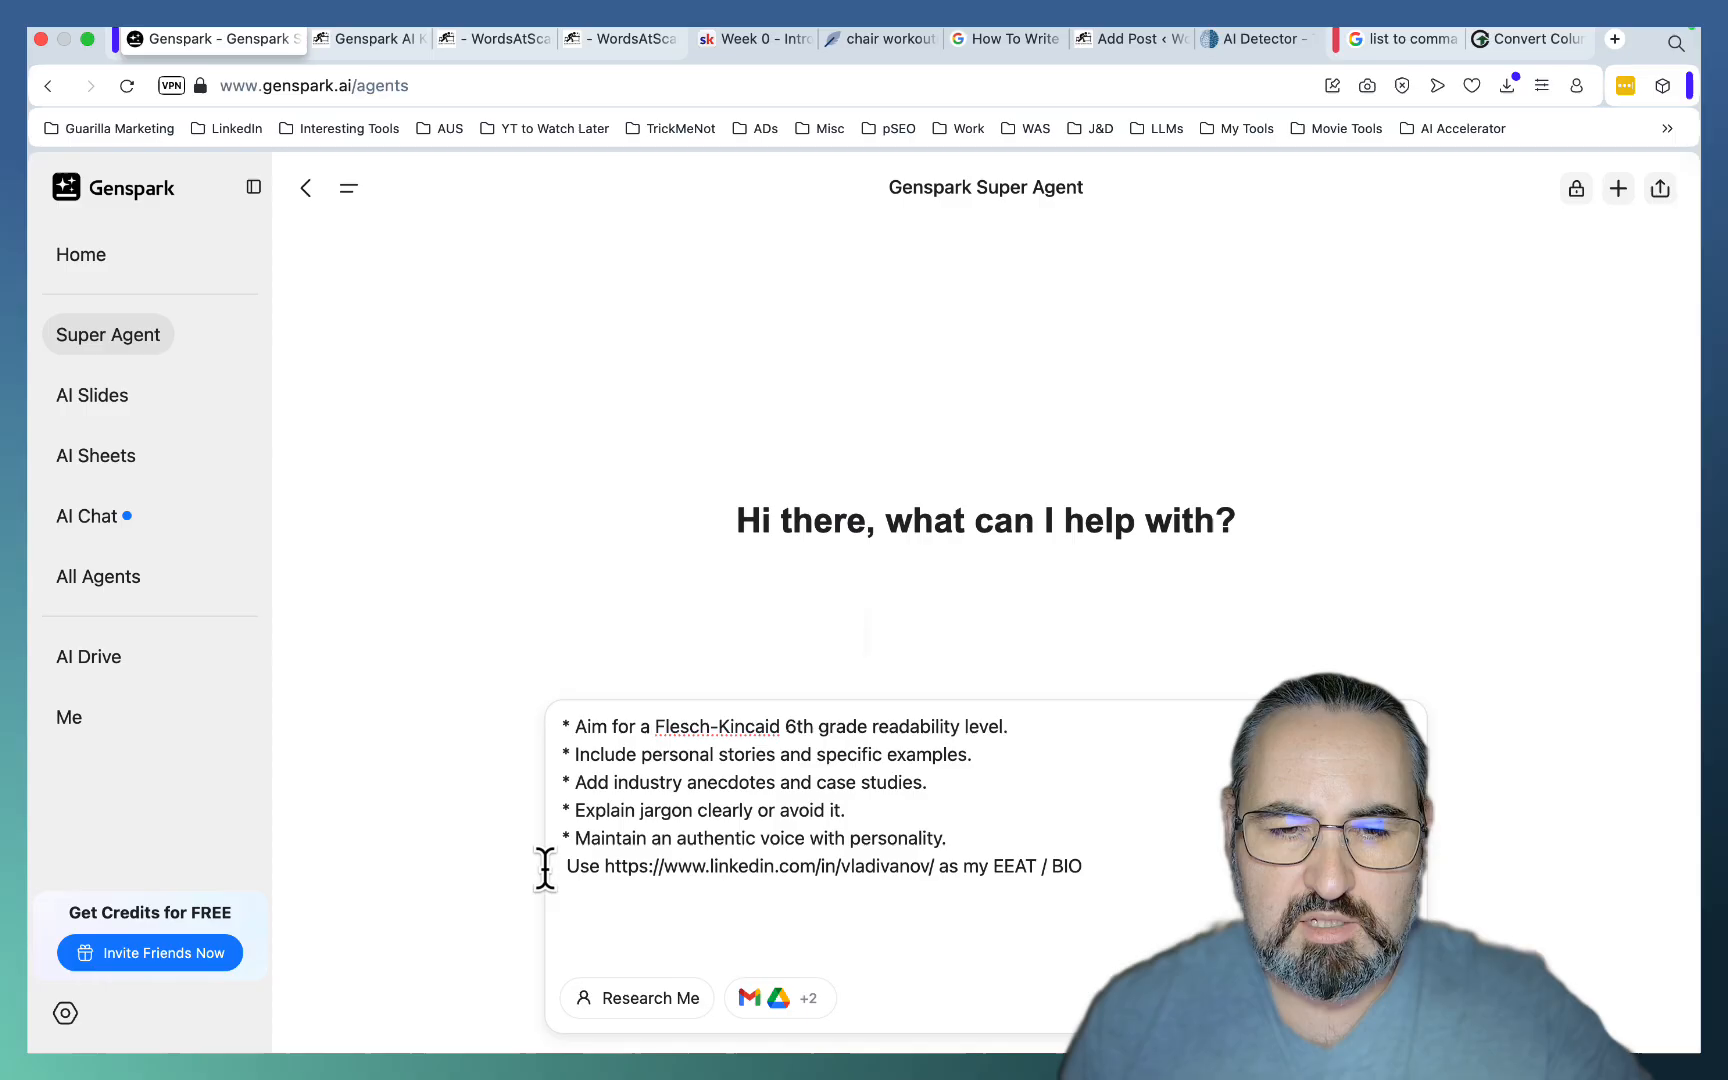
drag(544, 868, 1096, 880)
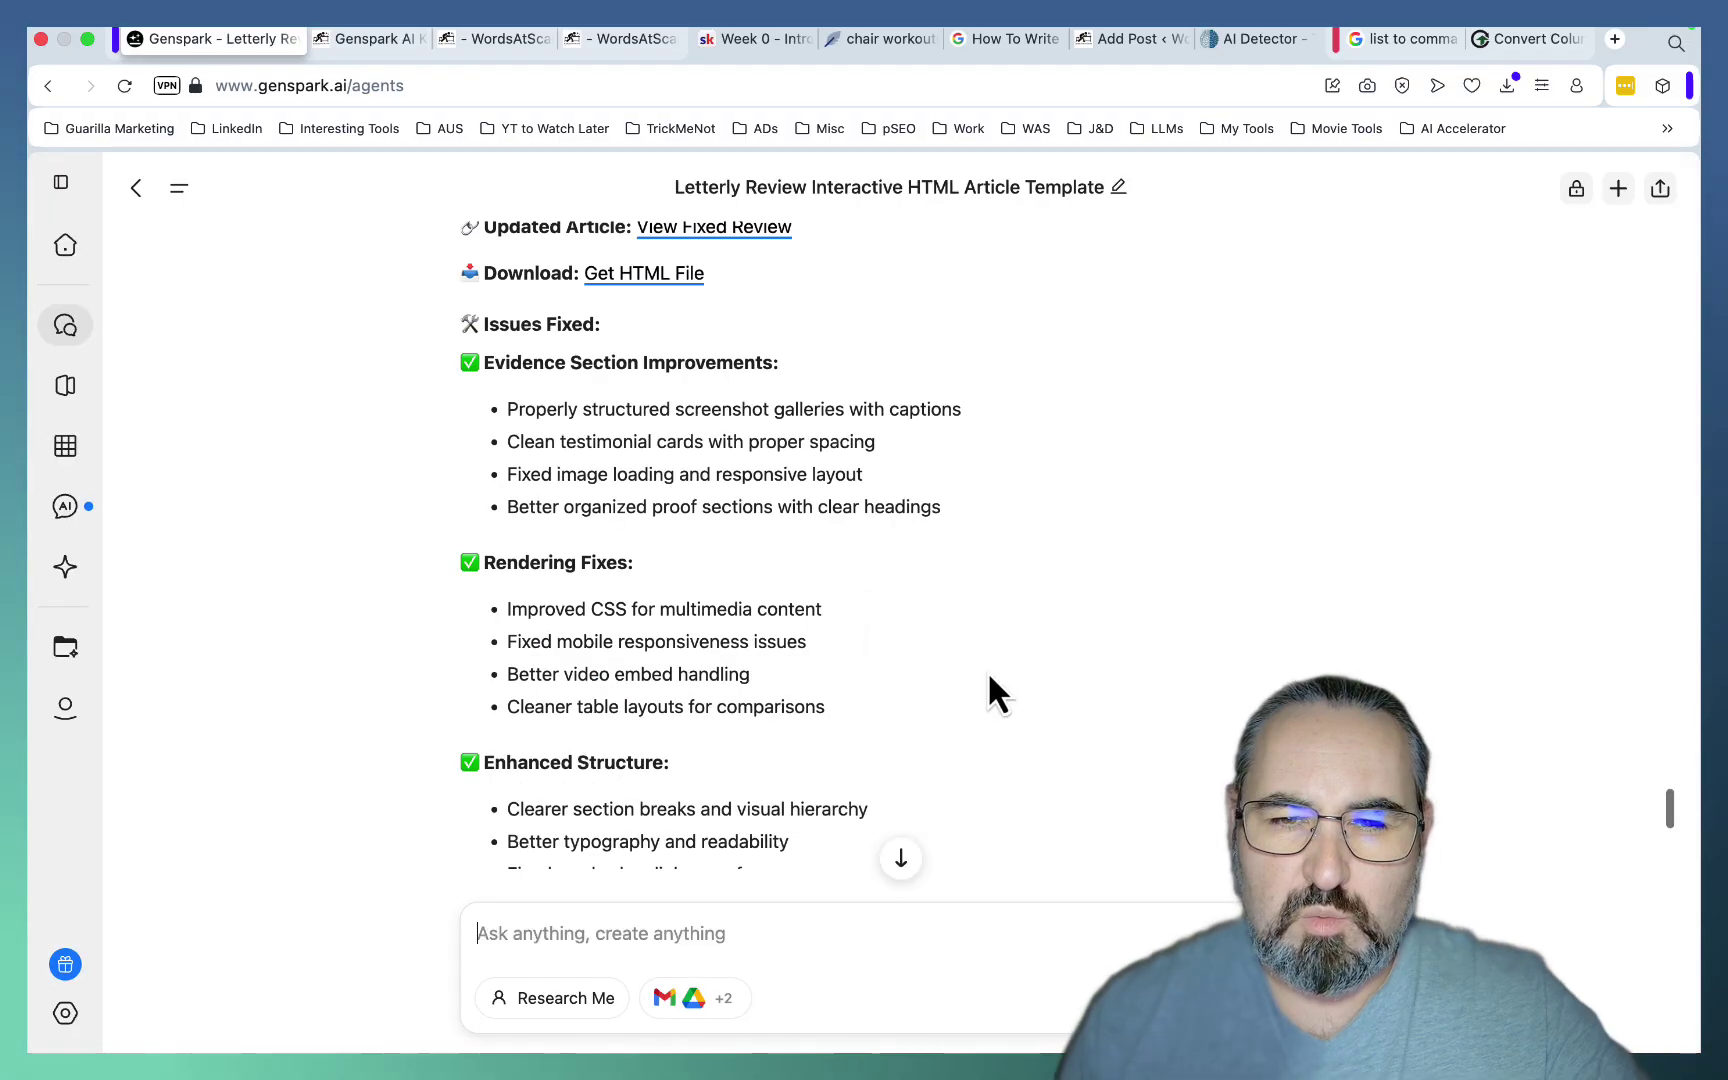
scroll(987, 669, up, 5)
scroll(987, 669, up, 2)
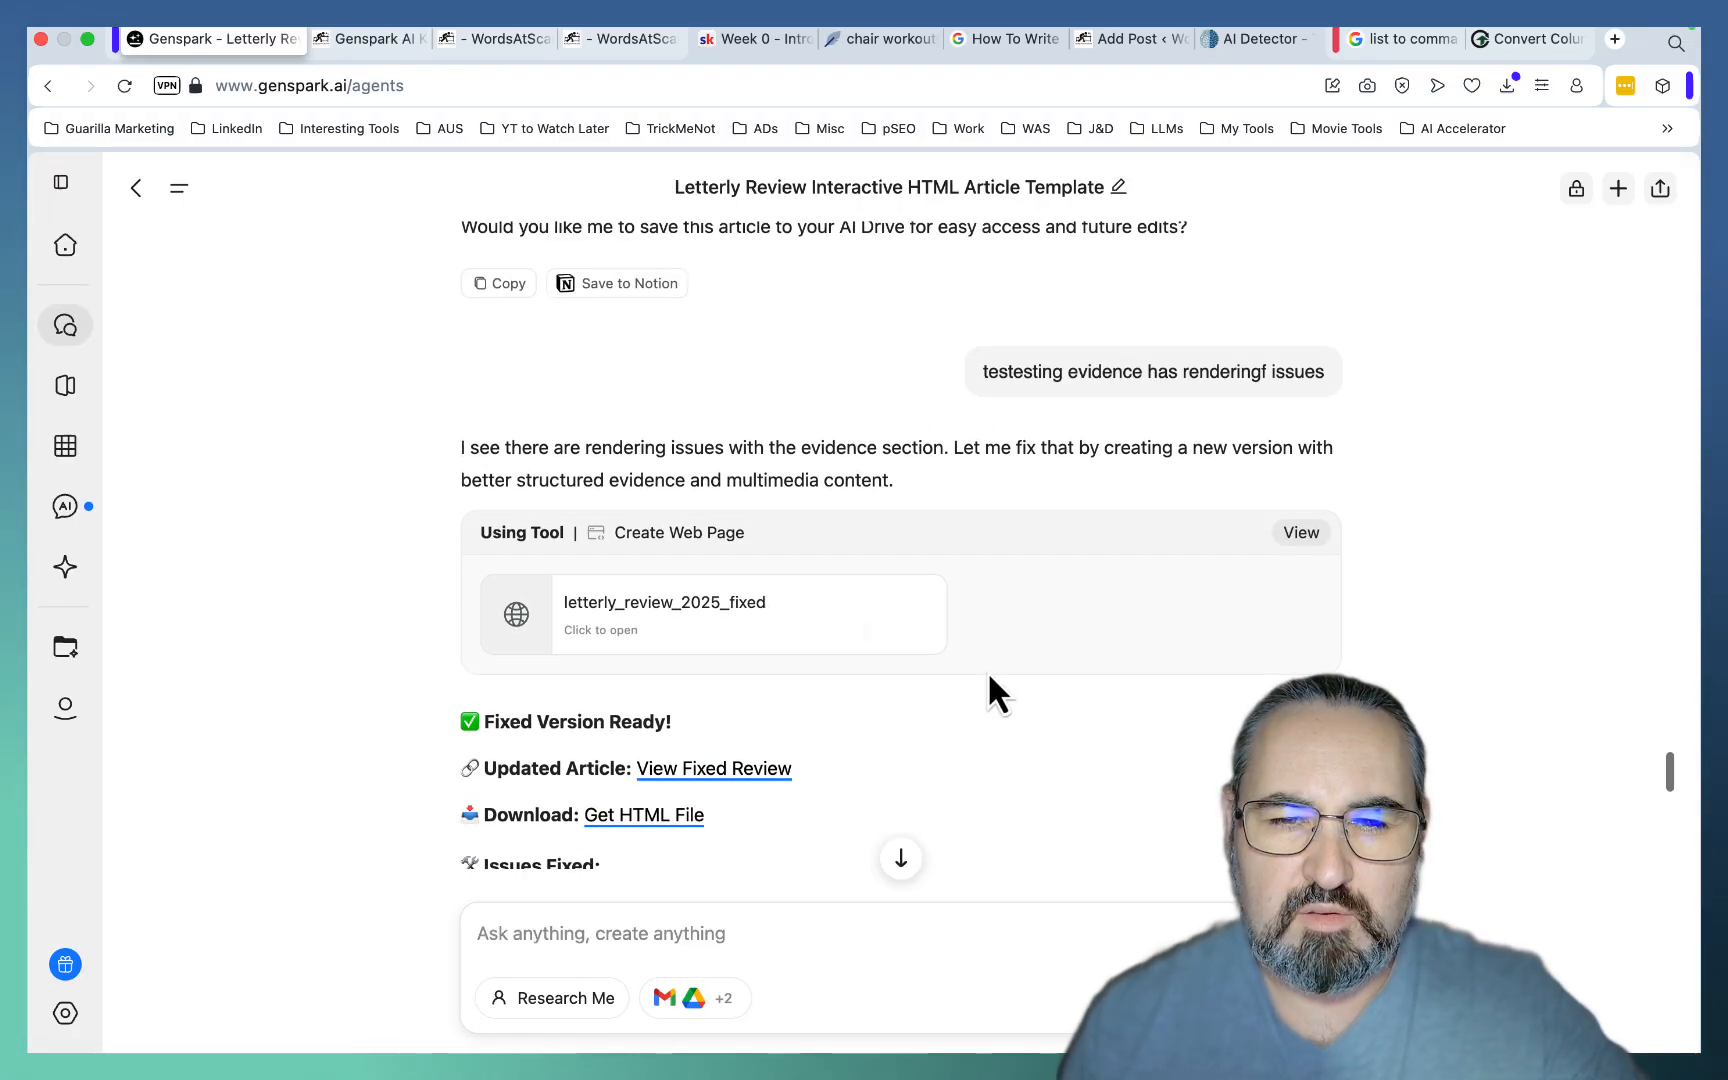
Copy the HTML code of letterly_review_2025_fixed and move to the WordPress 'Add Post' tab.
click(702, 614)
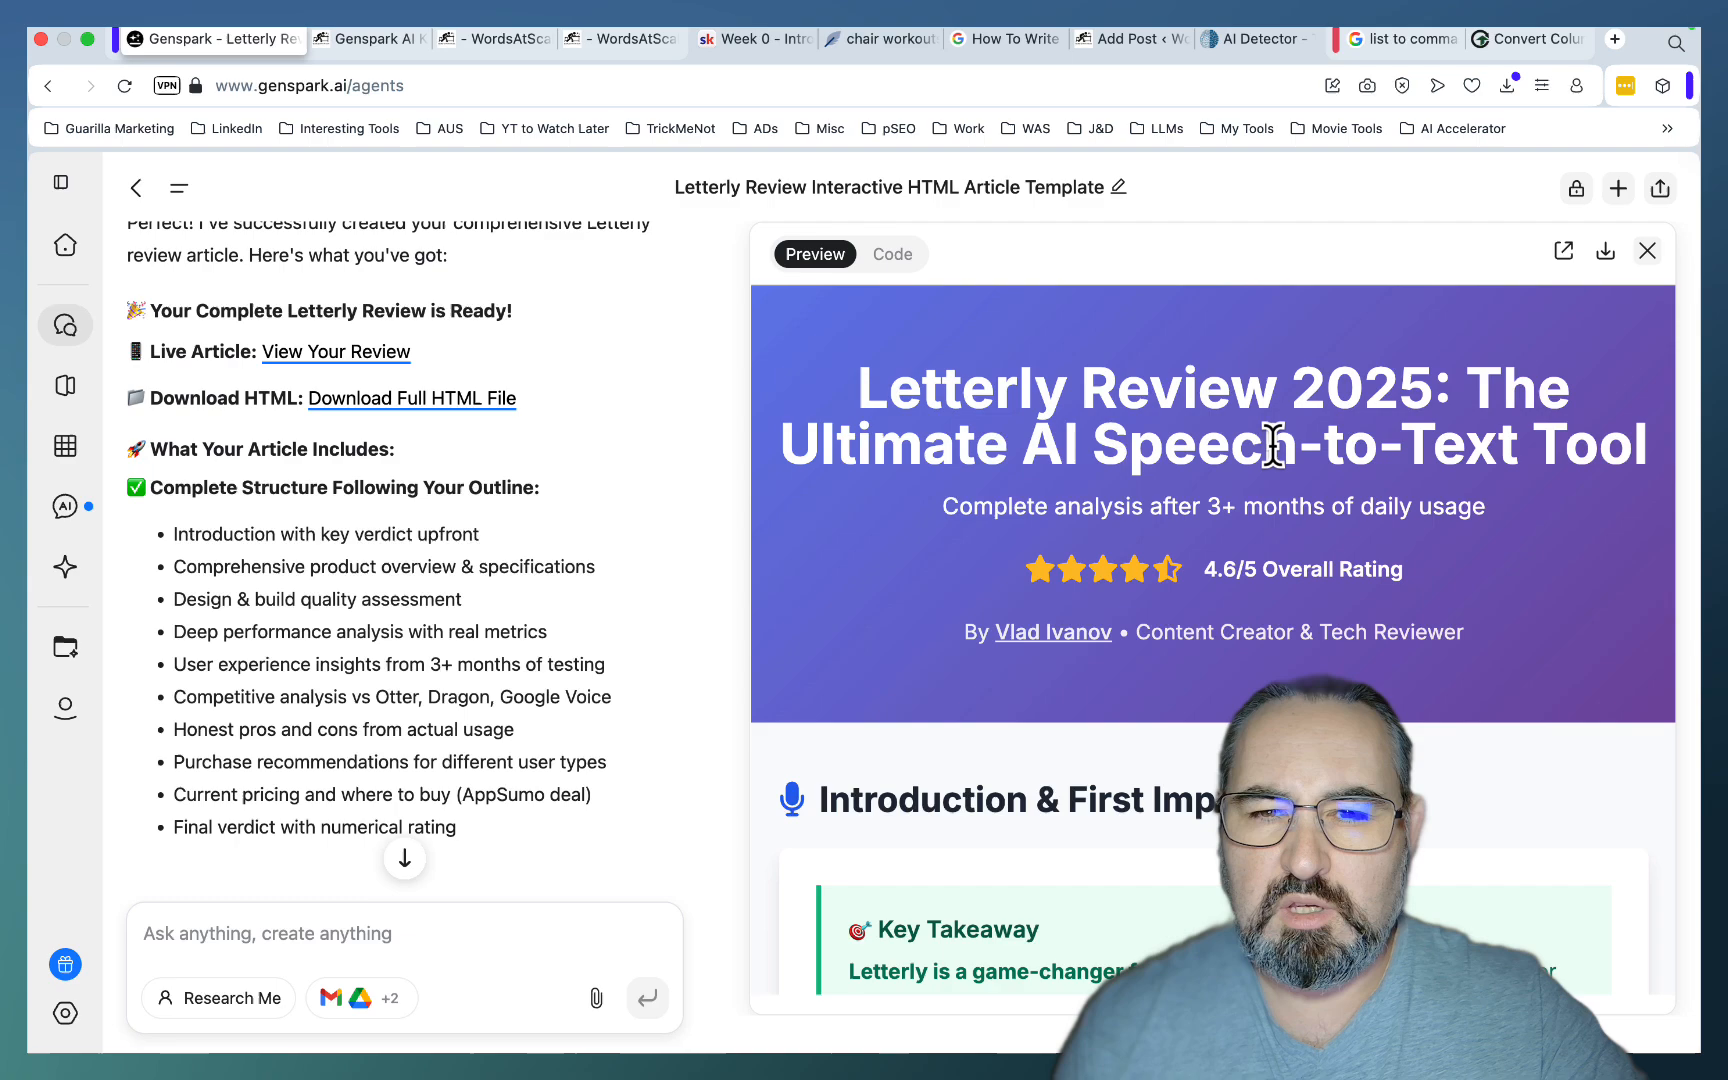
click(891, 254)
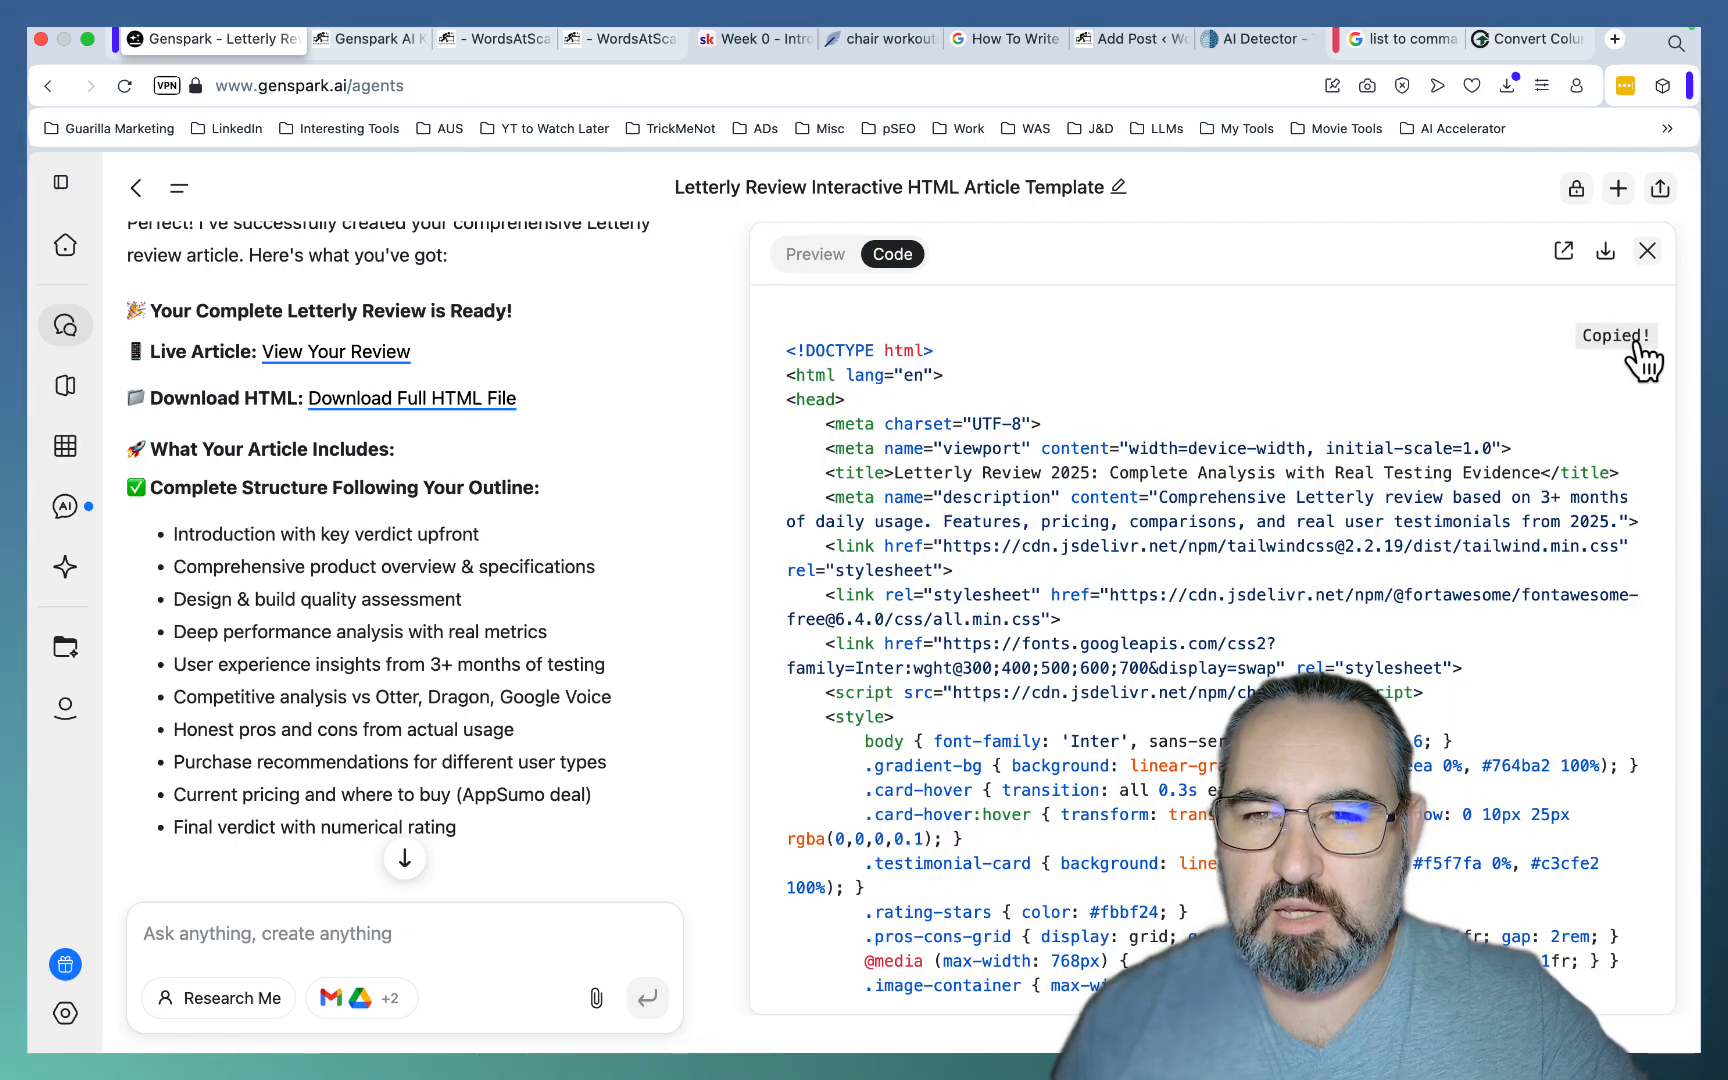
click(1128, 38)
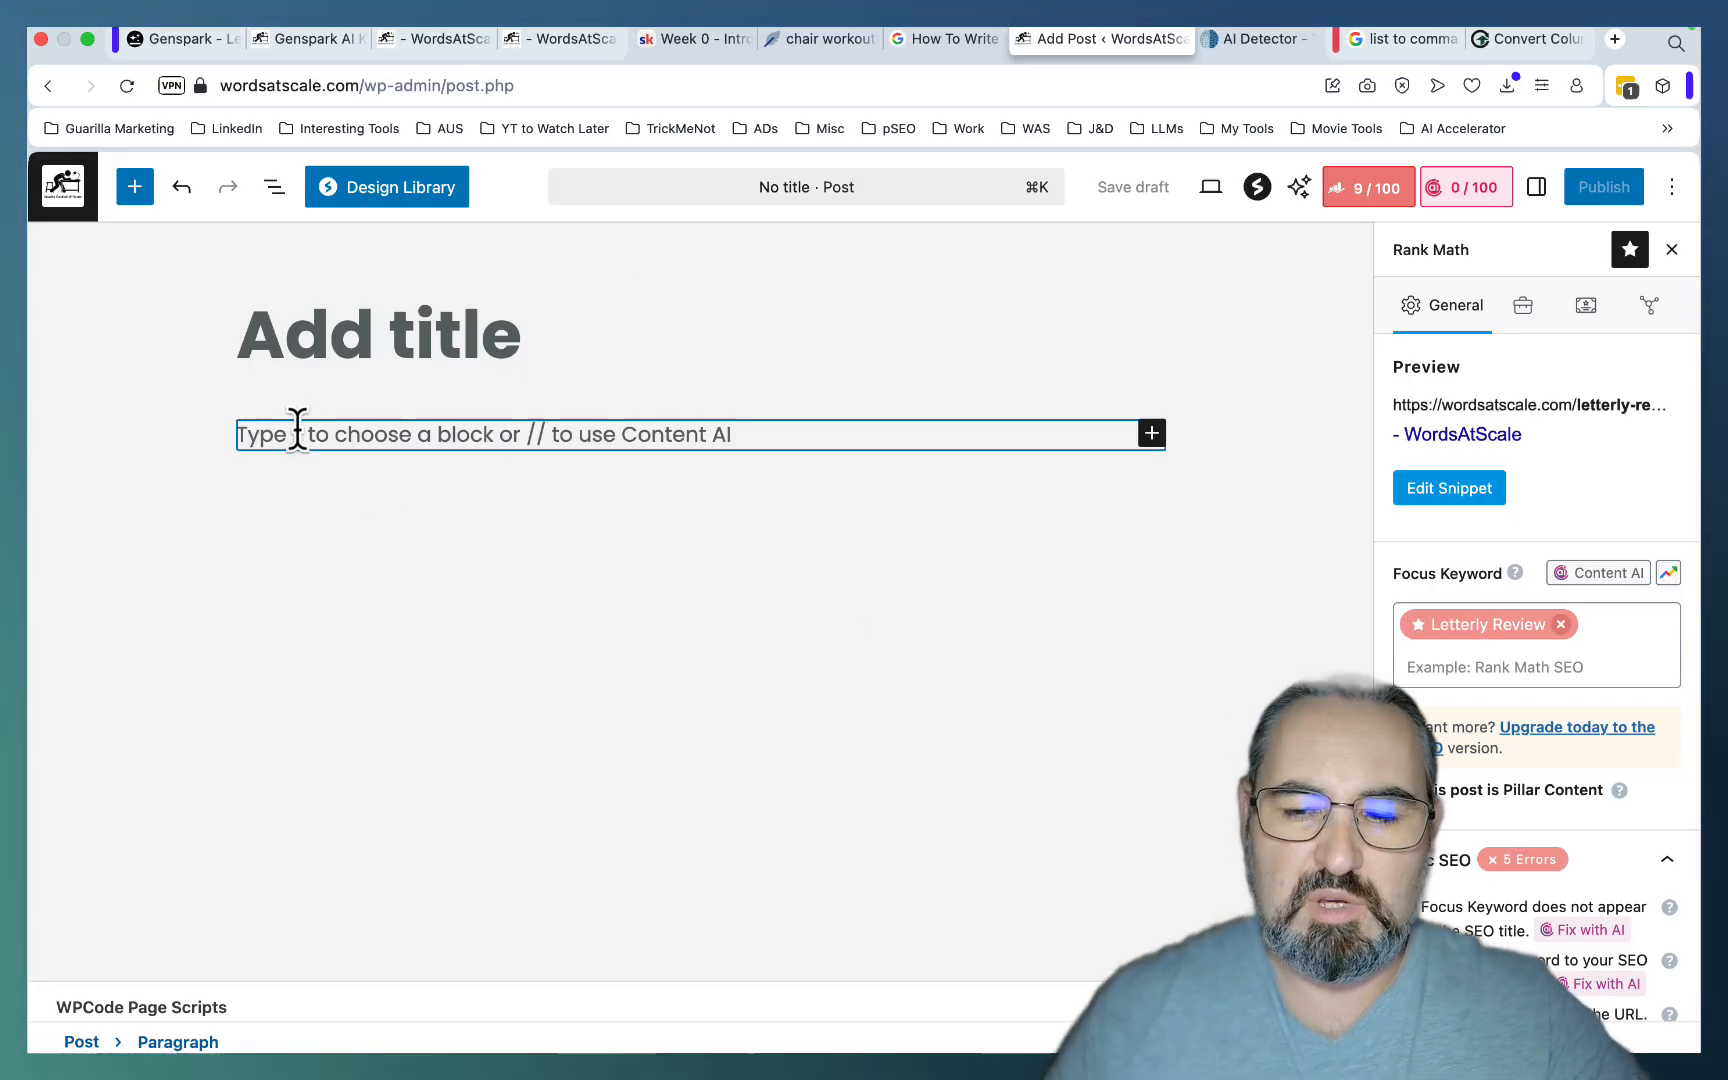
text(/)
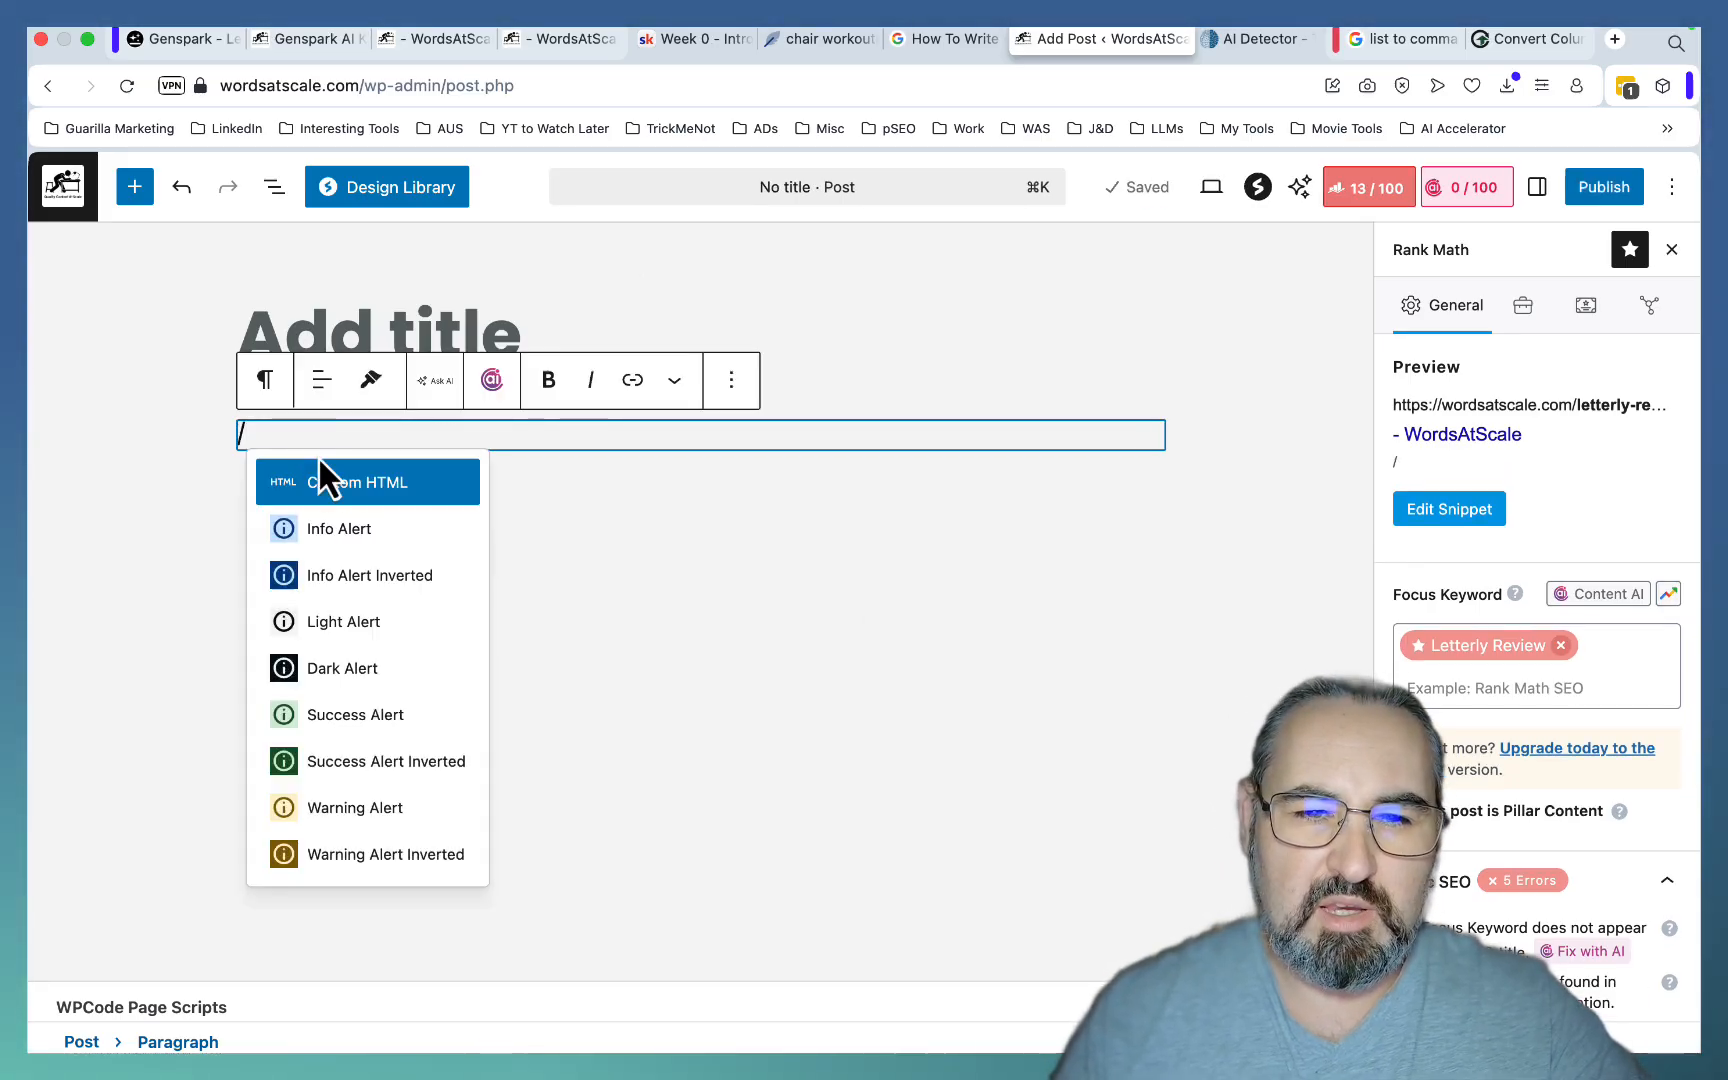
Paste the Letterly review HTML into a Custom HTML block and view it rendered.
click(351, 482)
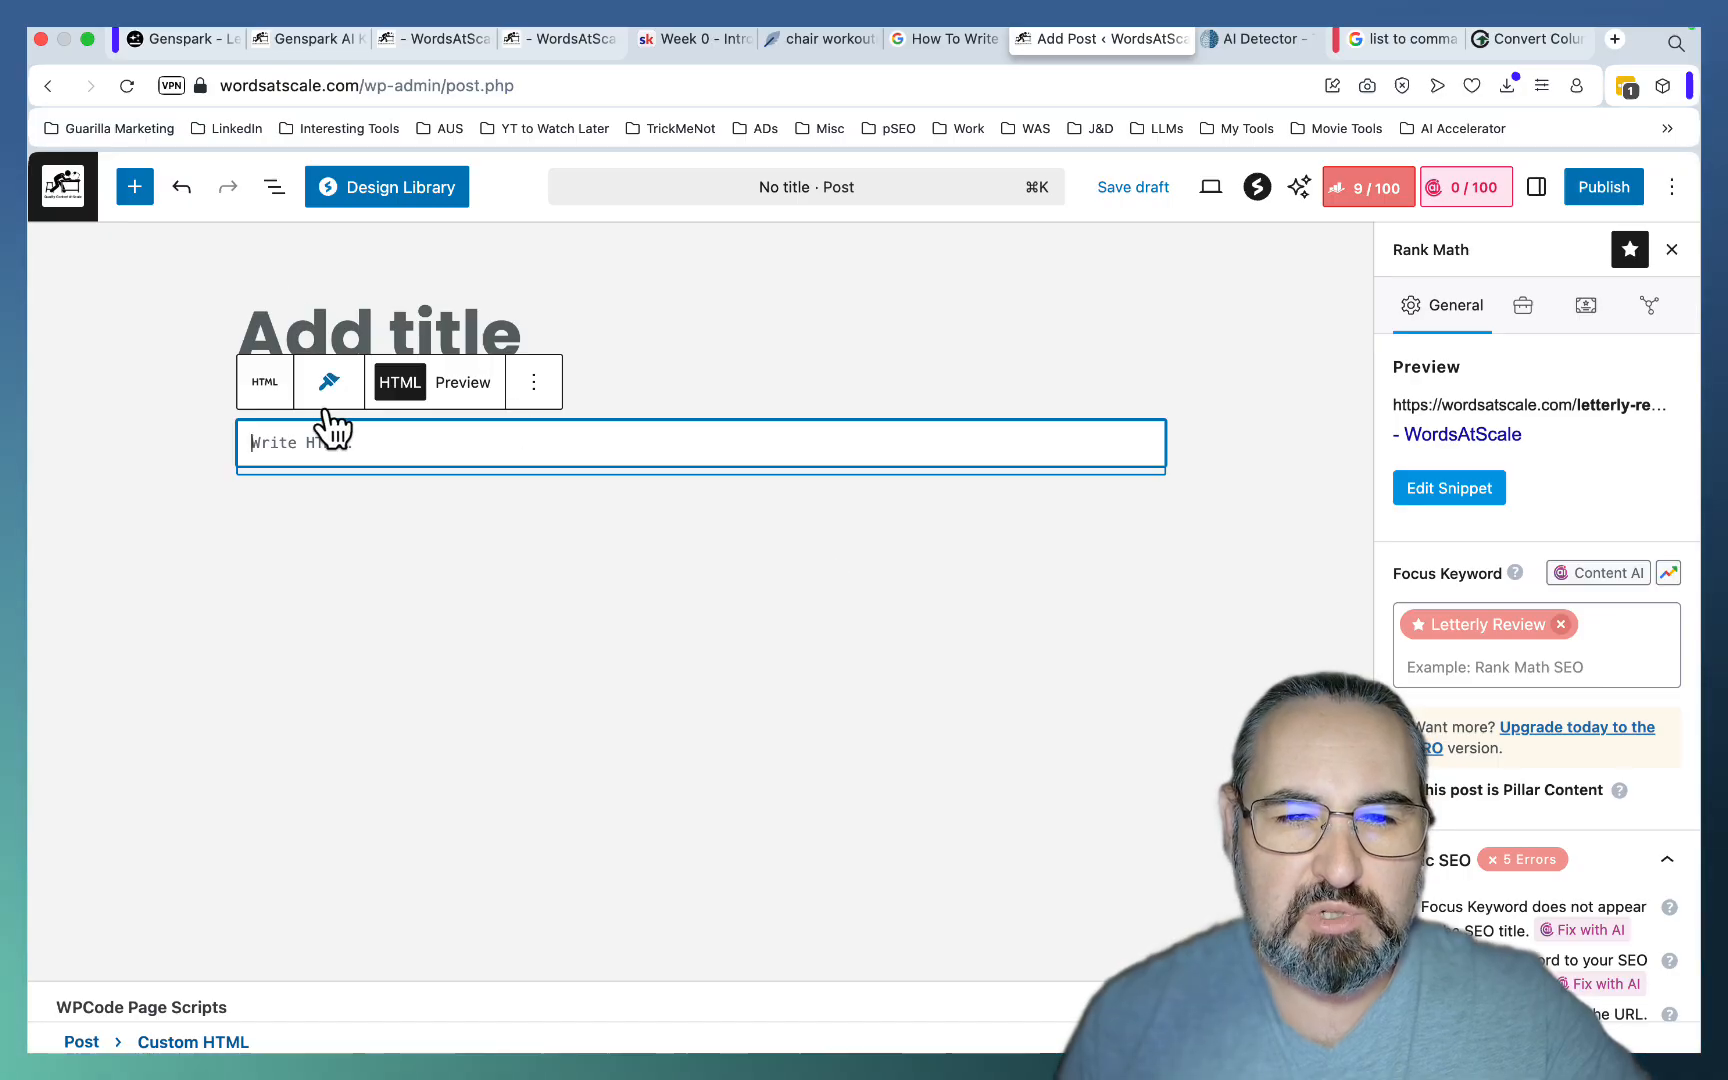
key(super+v)
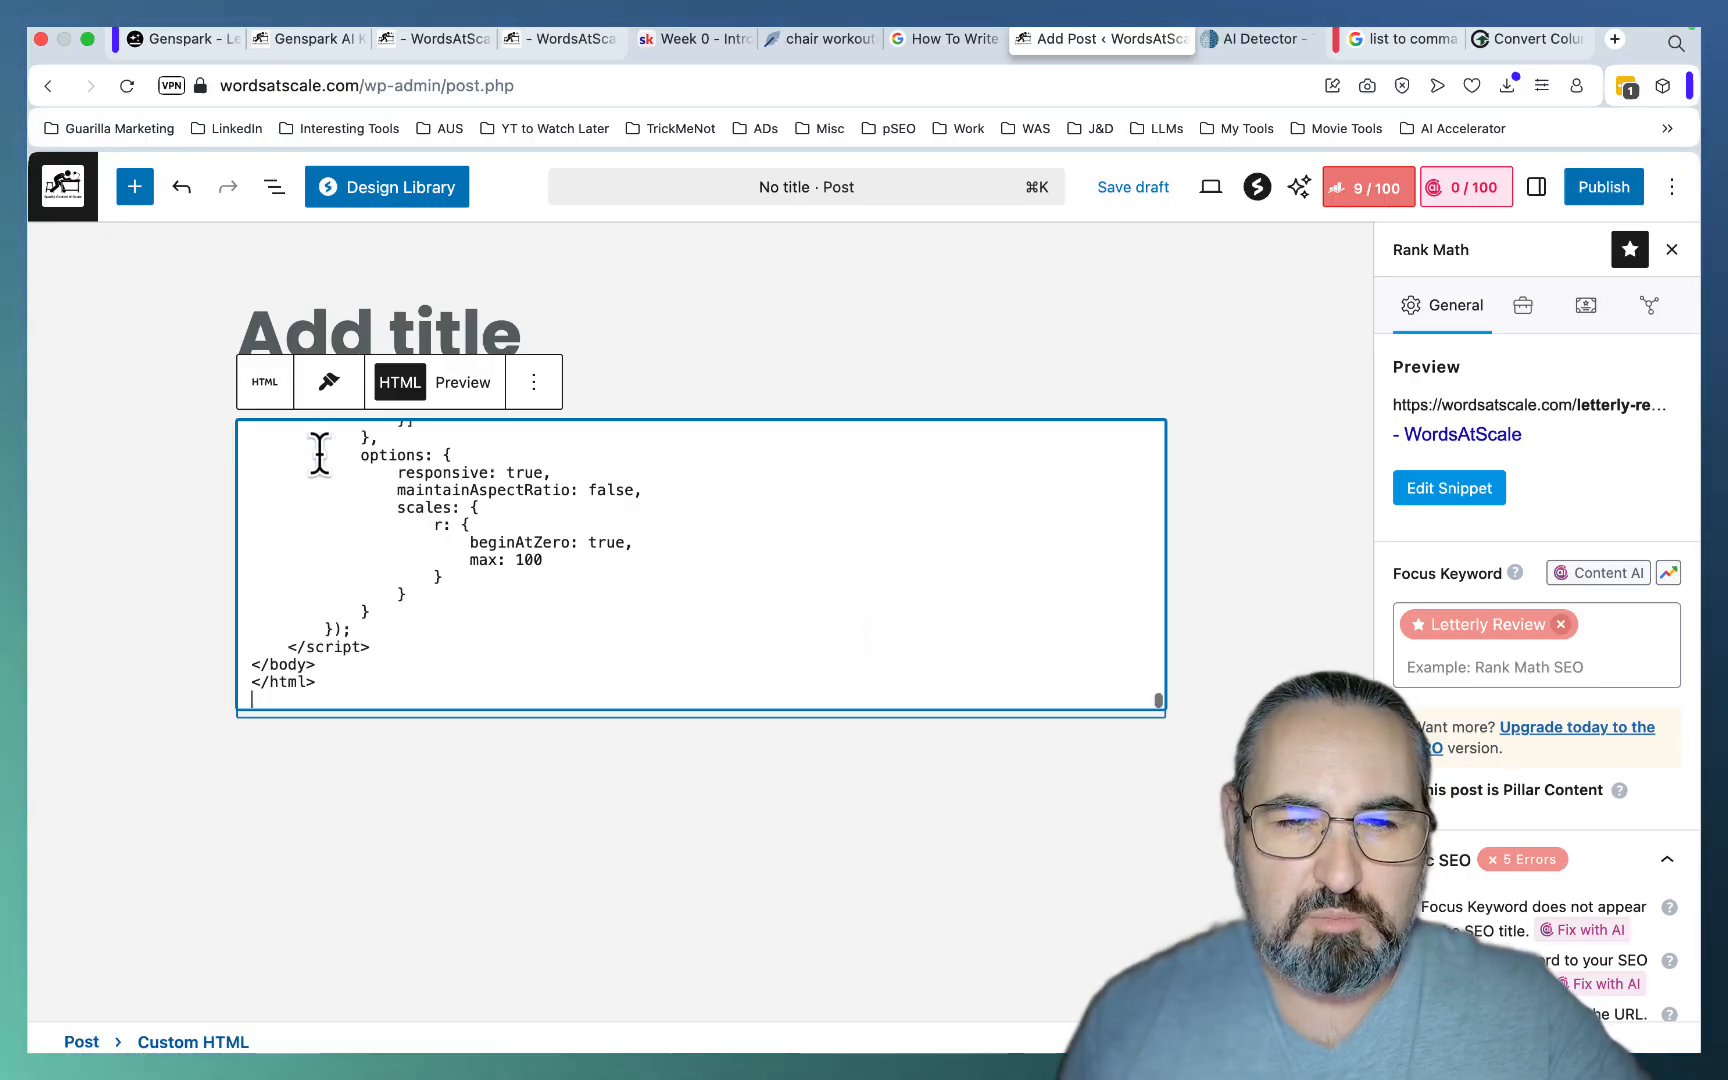
click(462, 382)
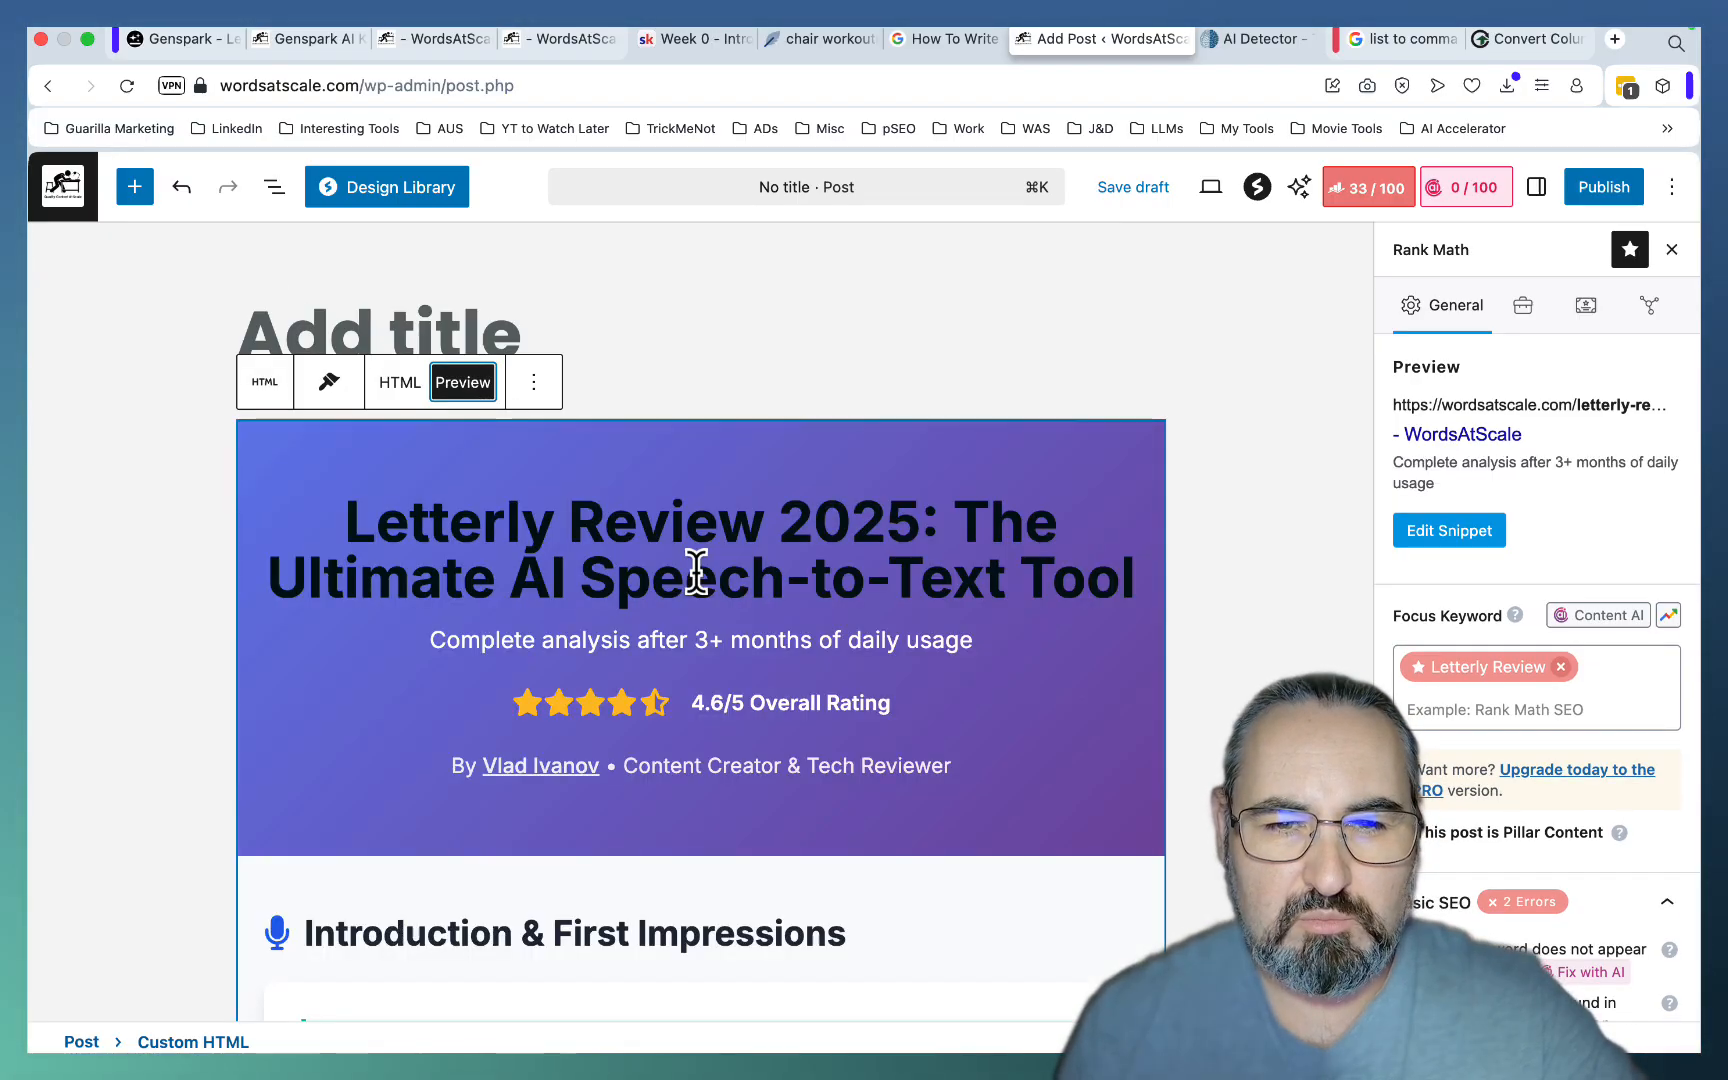
drag(783, 526, 418, 502)
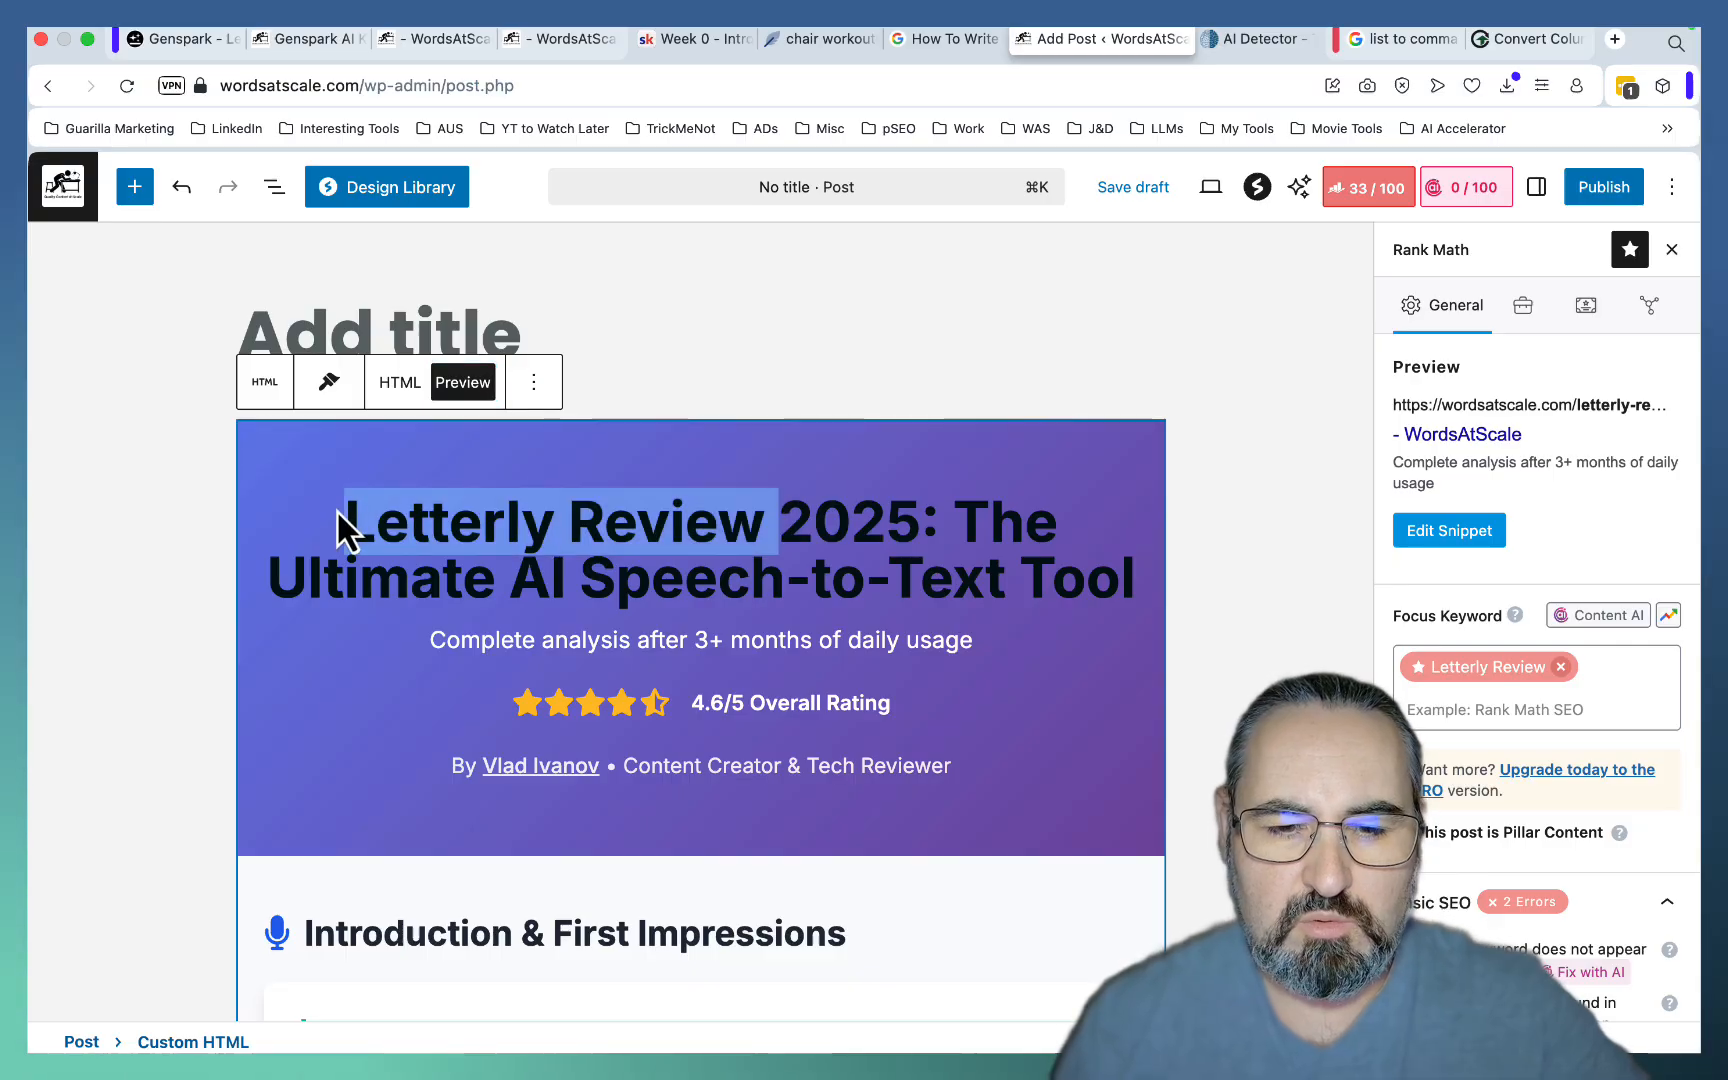
Check the Rank Math SEO panel and search snippet editor, then close them.
click(1366, 188)
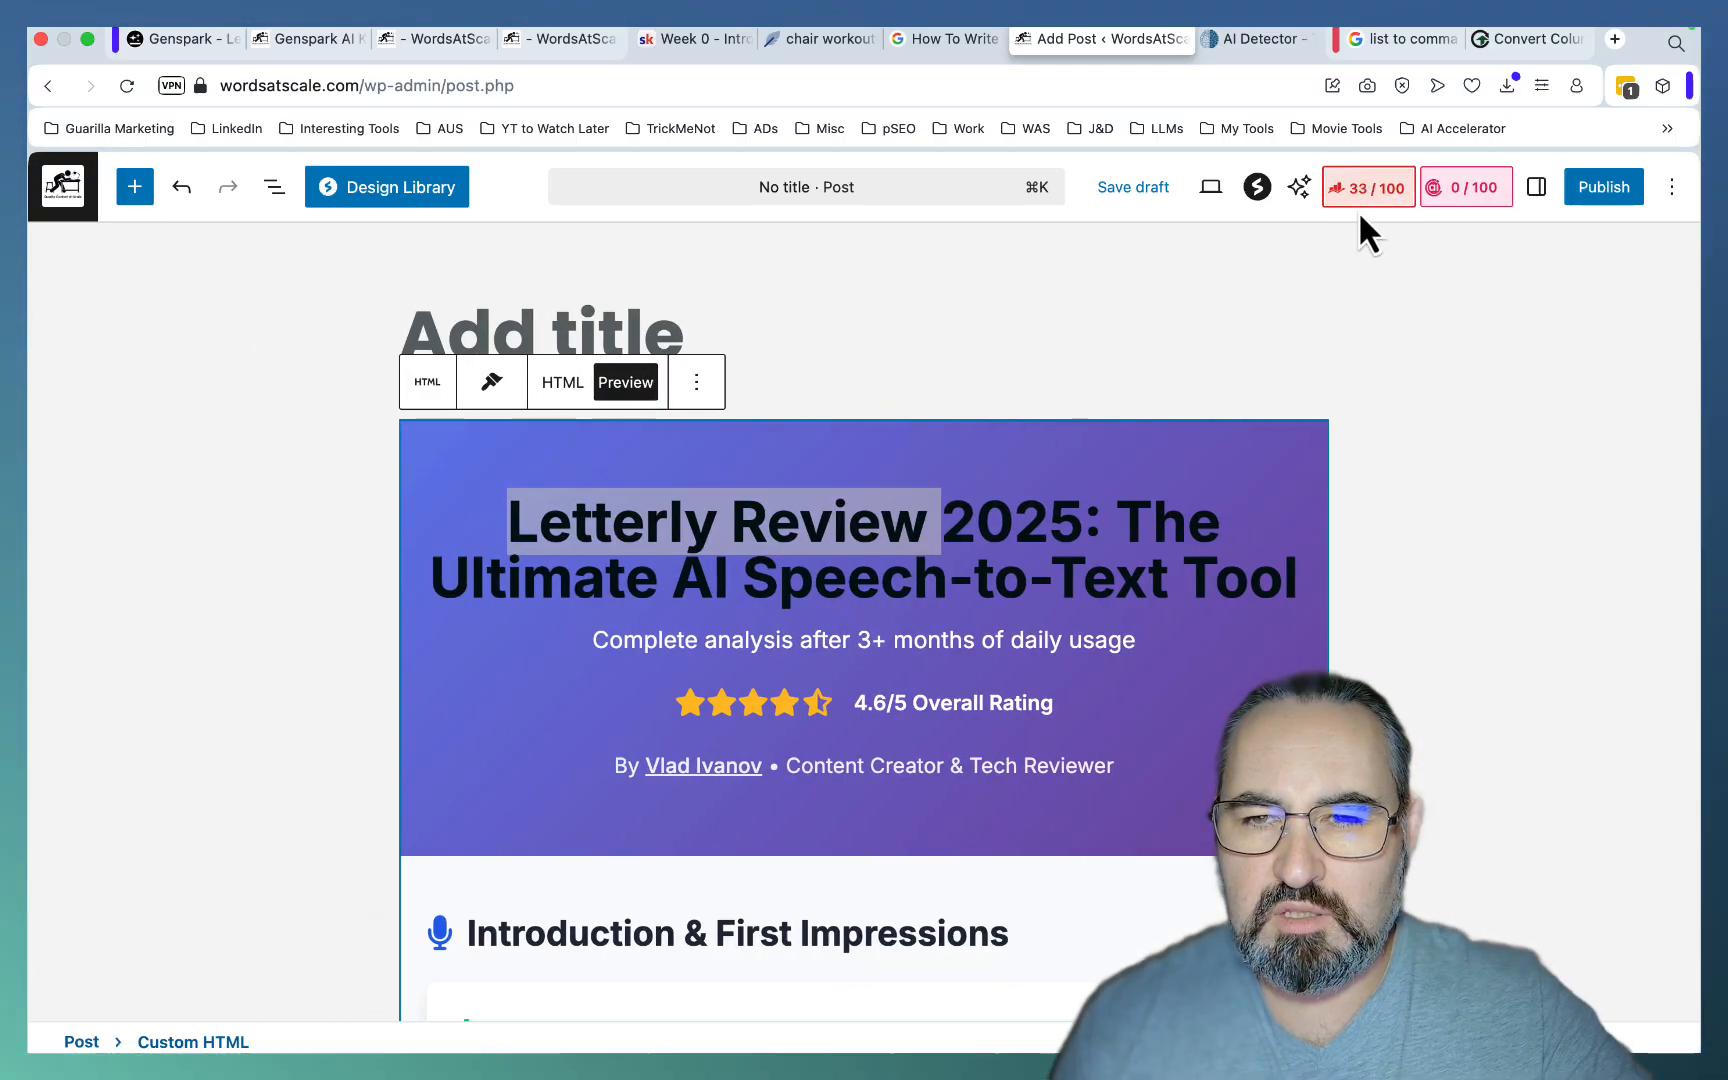
click(1366, 187)
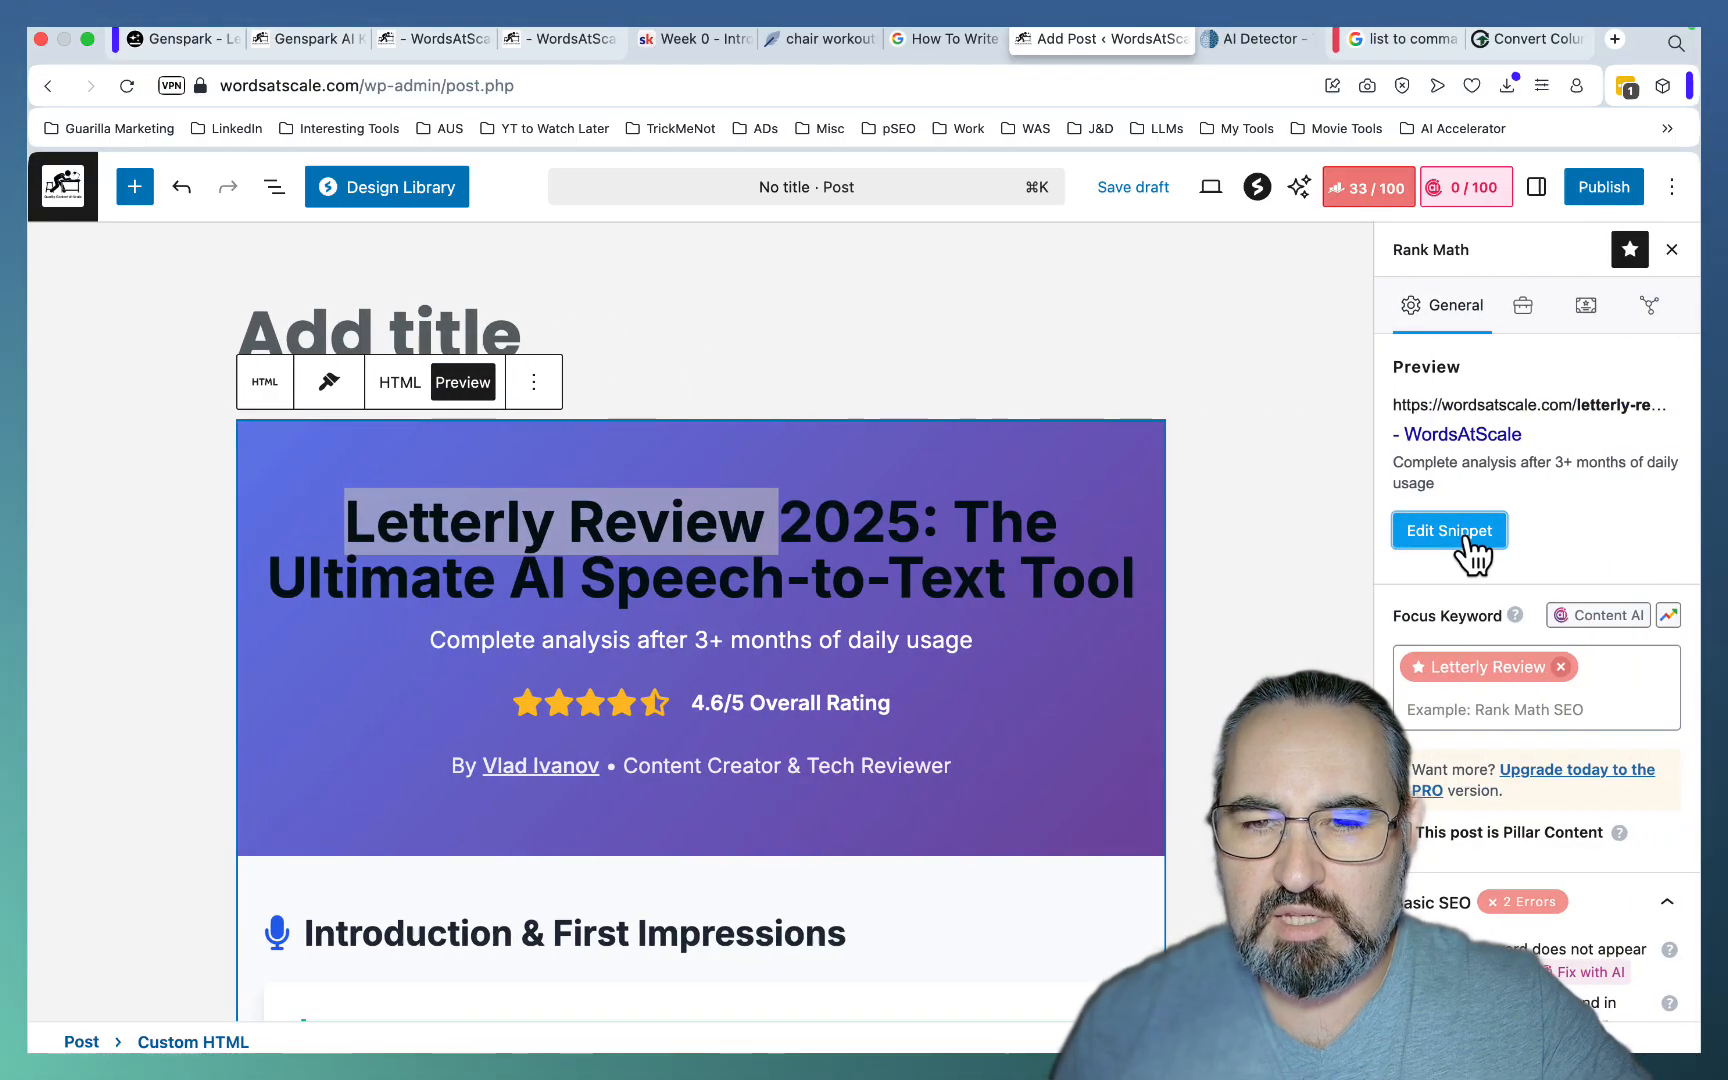
click(1449, 530)
click(1234, 206)
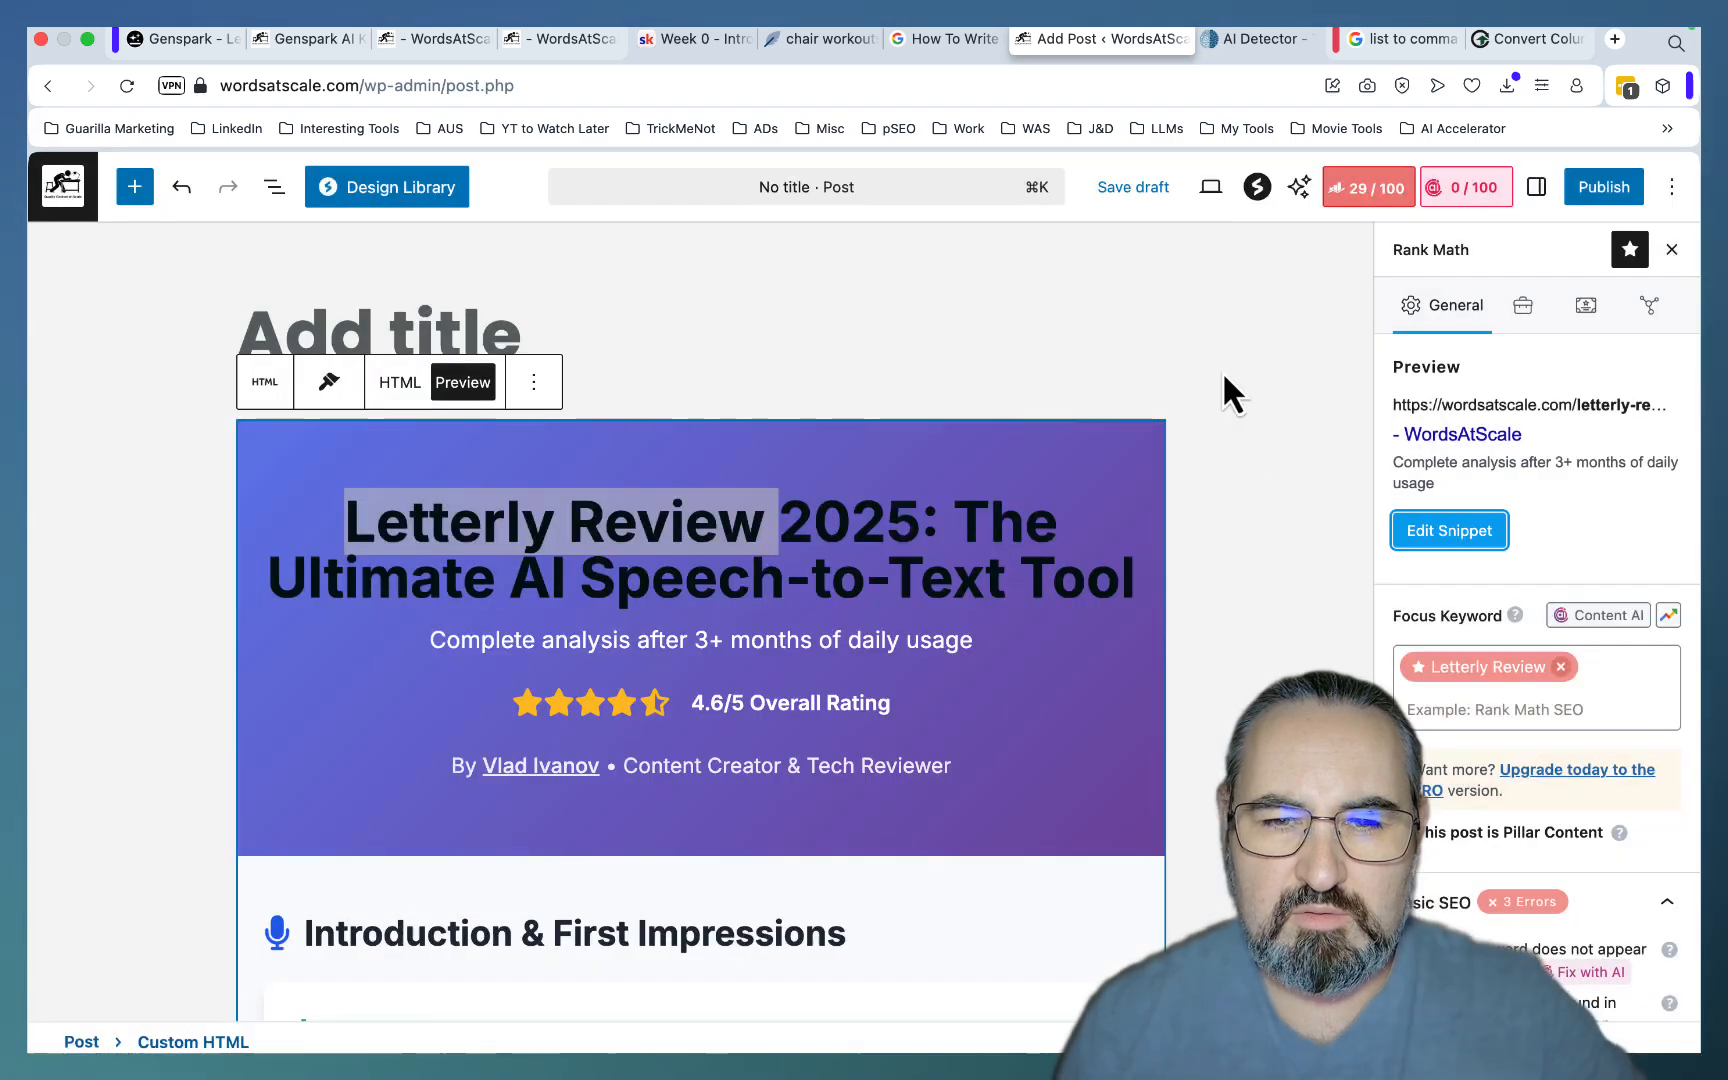
Deselect the HTML block, move to the empty post title and bring up the preview options.
click(1266, 432)
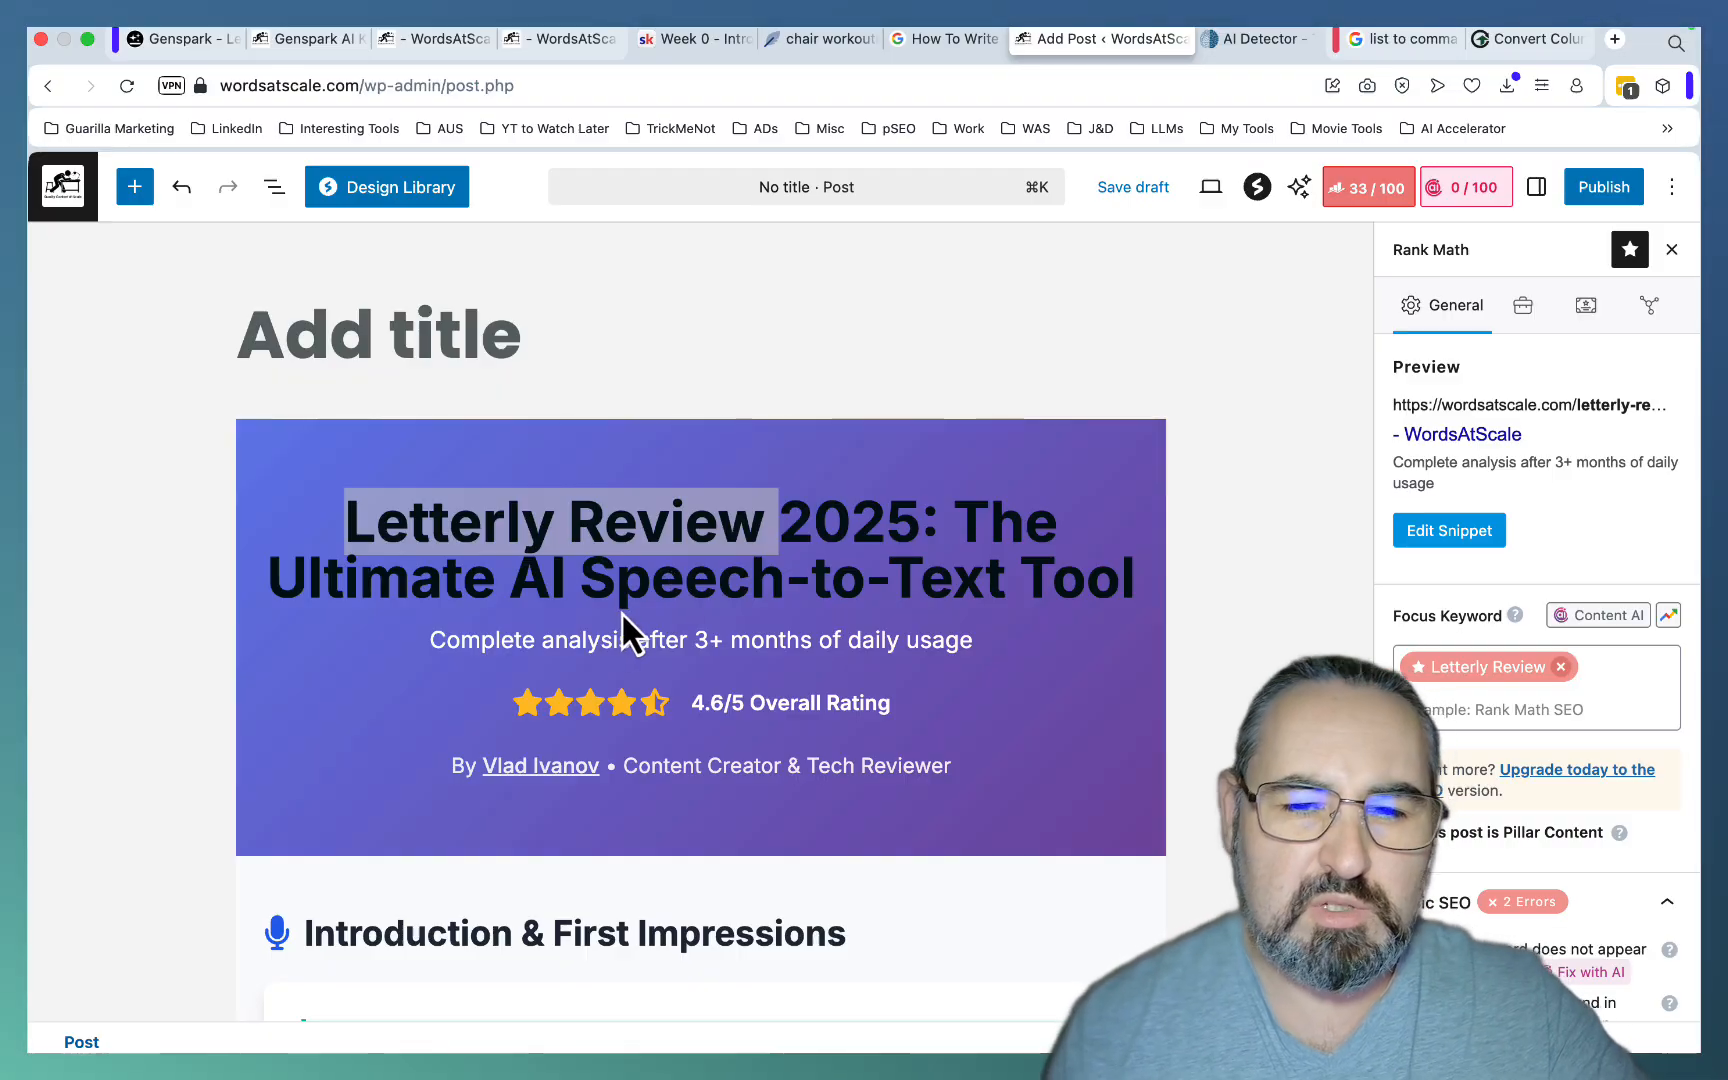
click(648, 550)
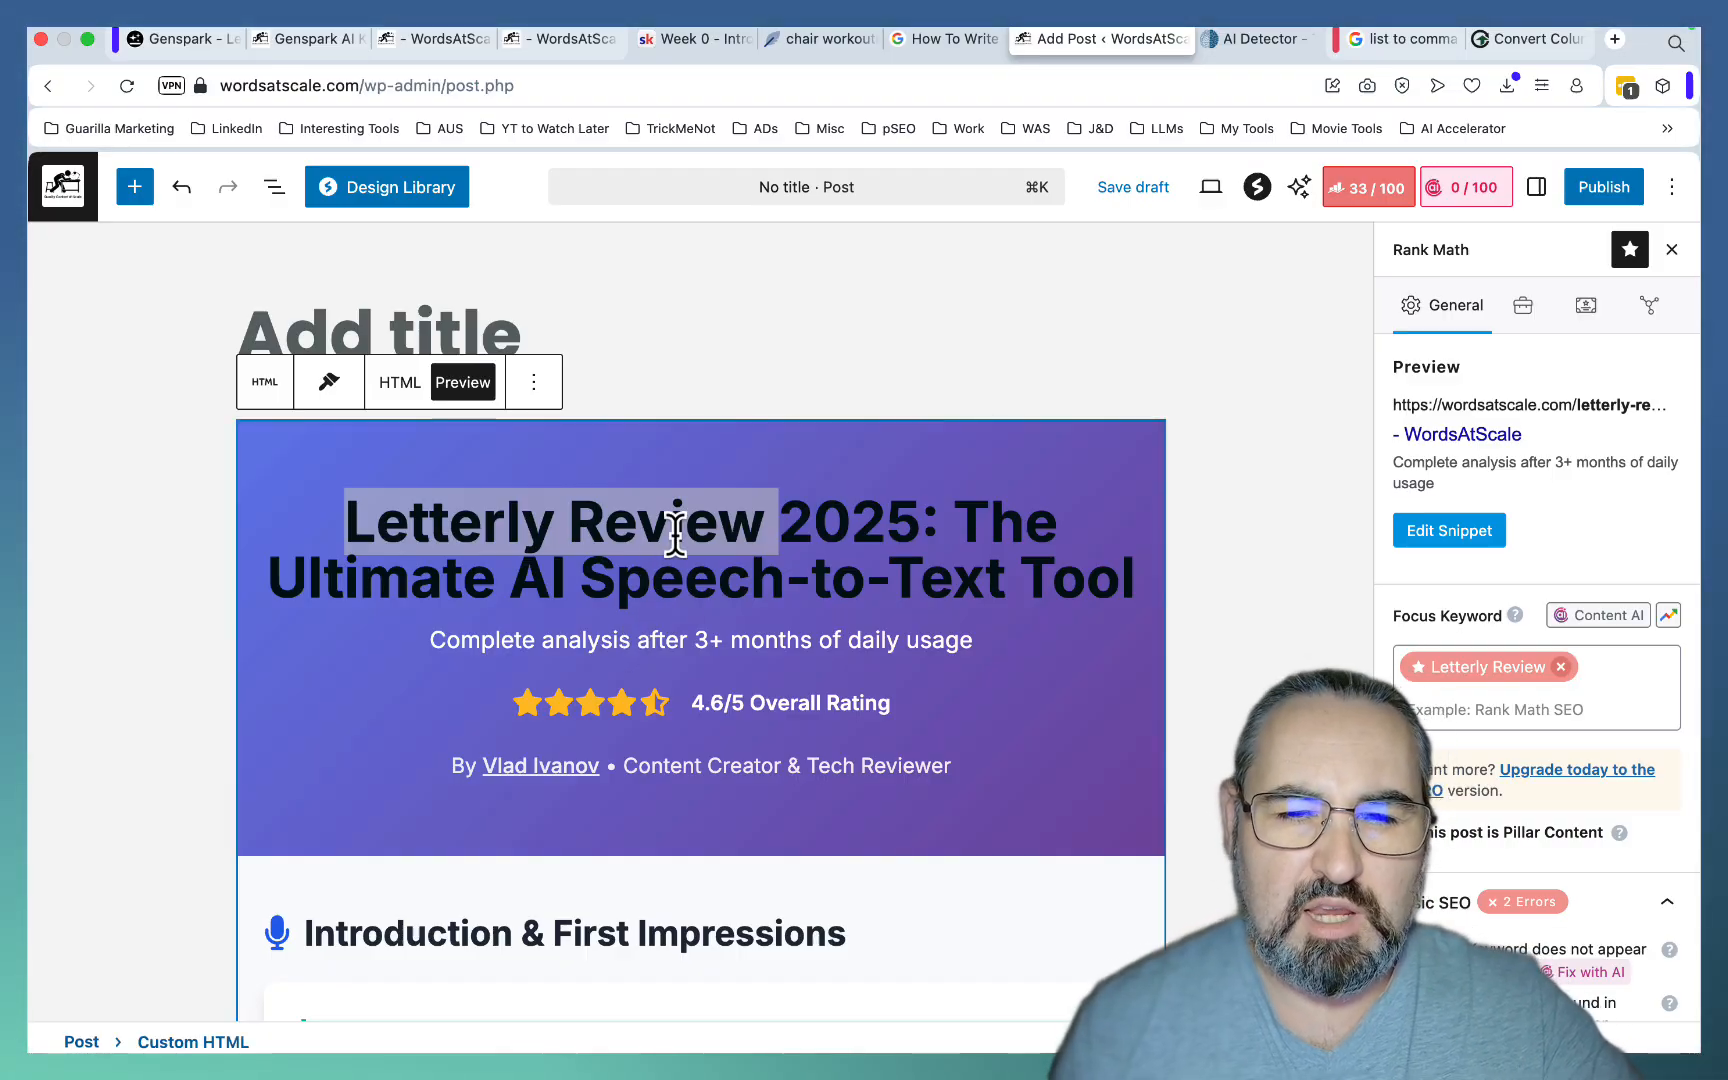
click(648, 549)
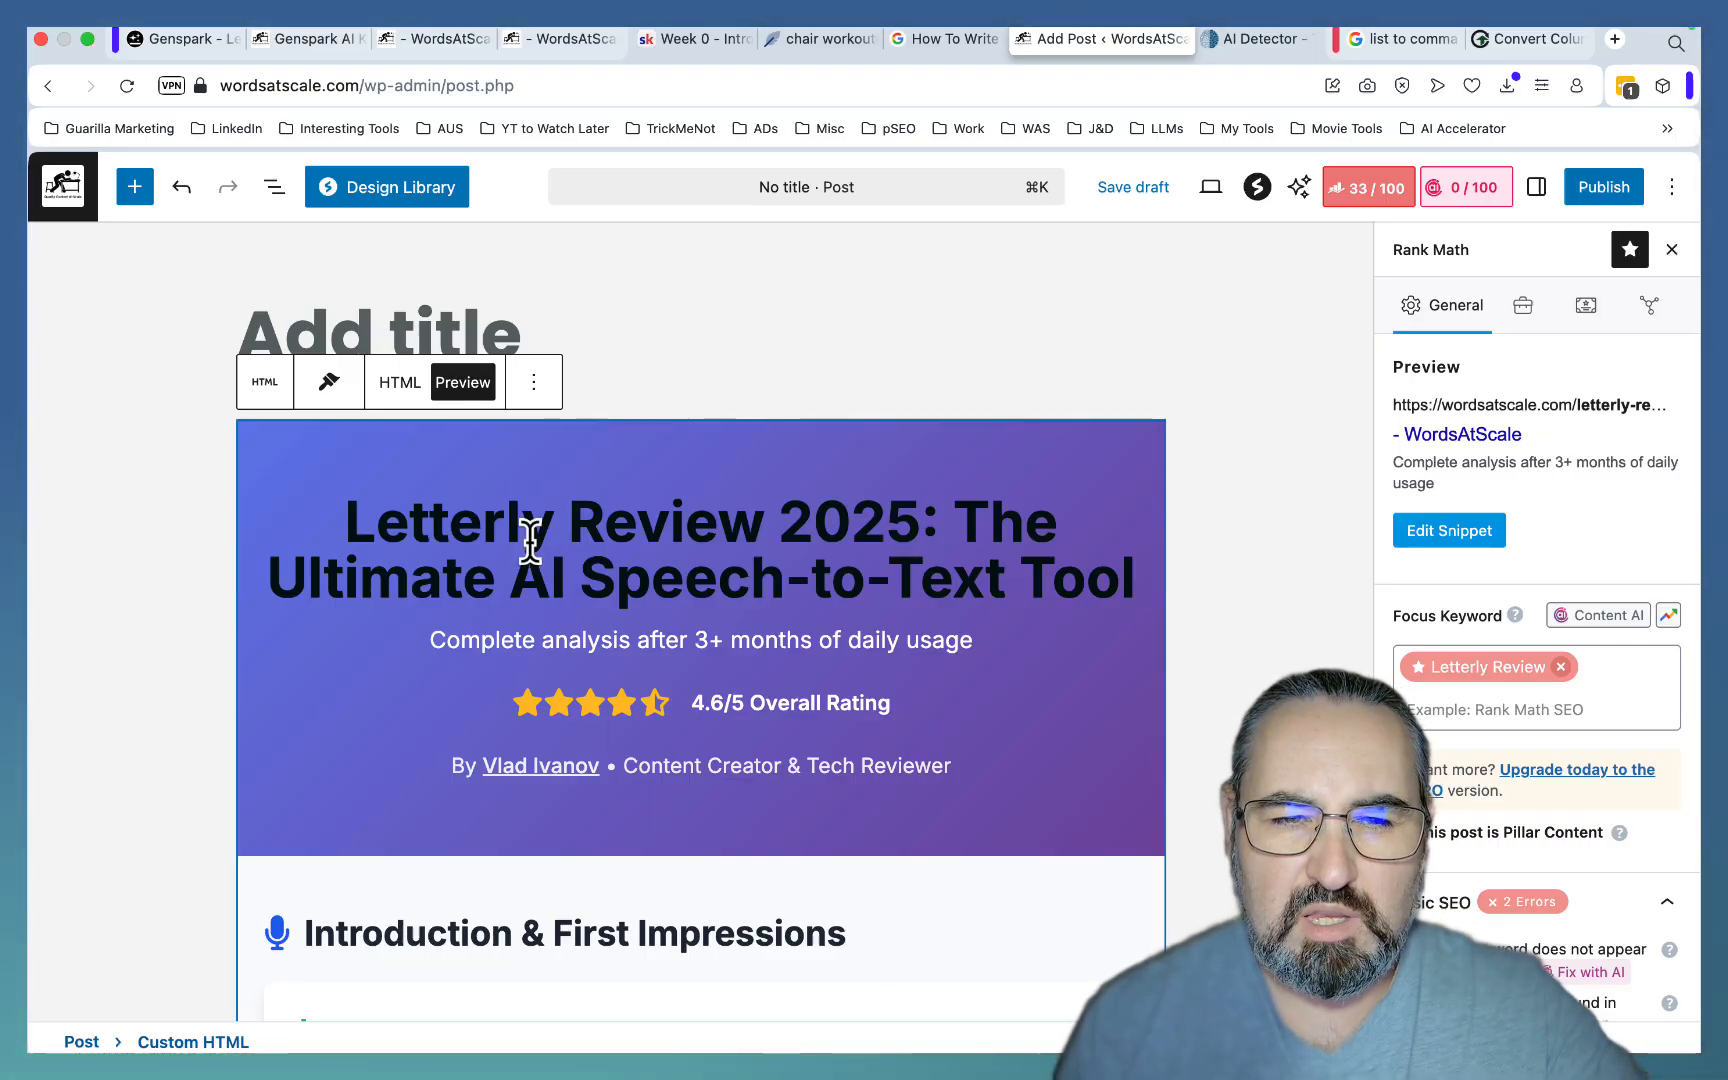
click(254, 332)
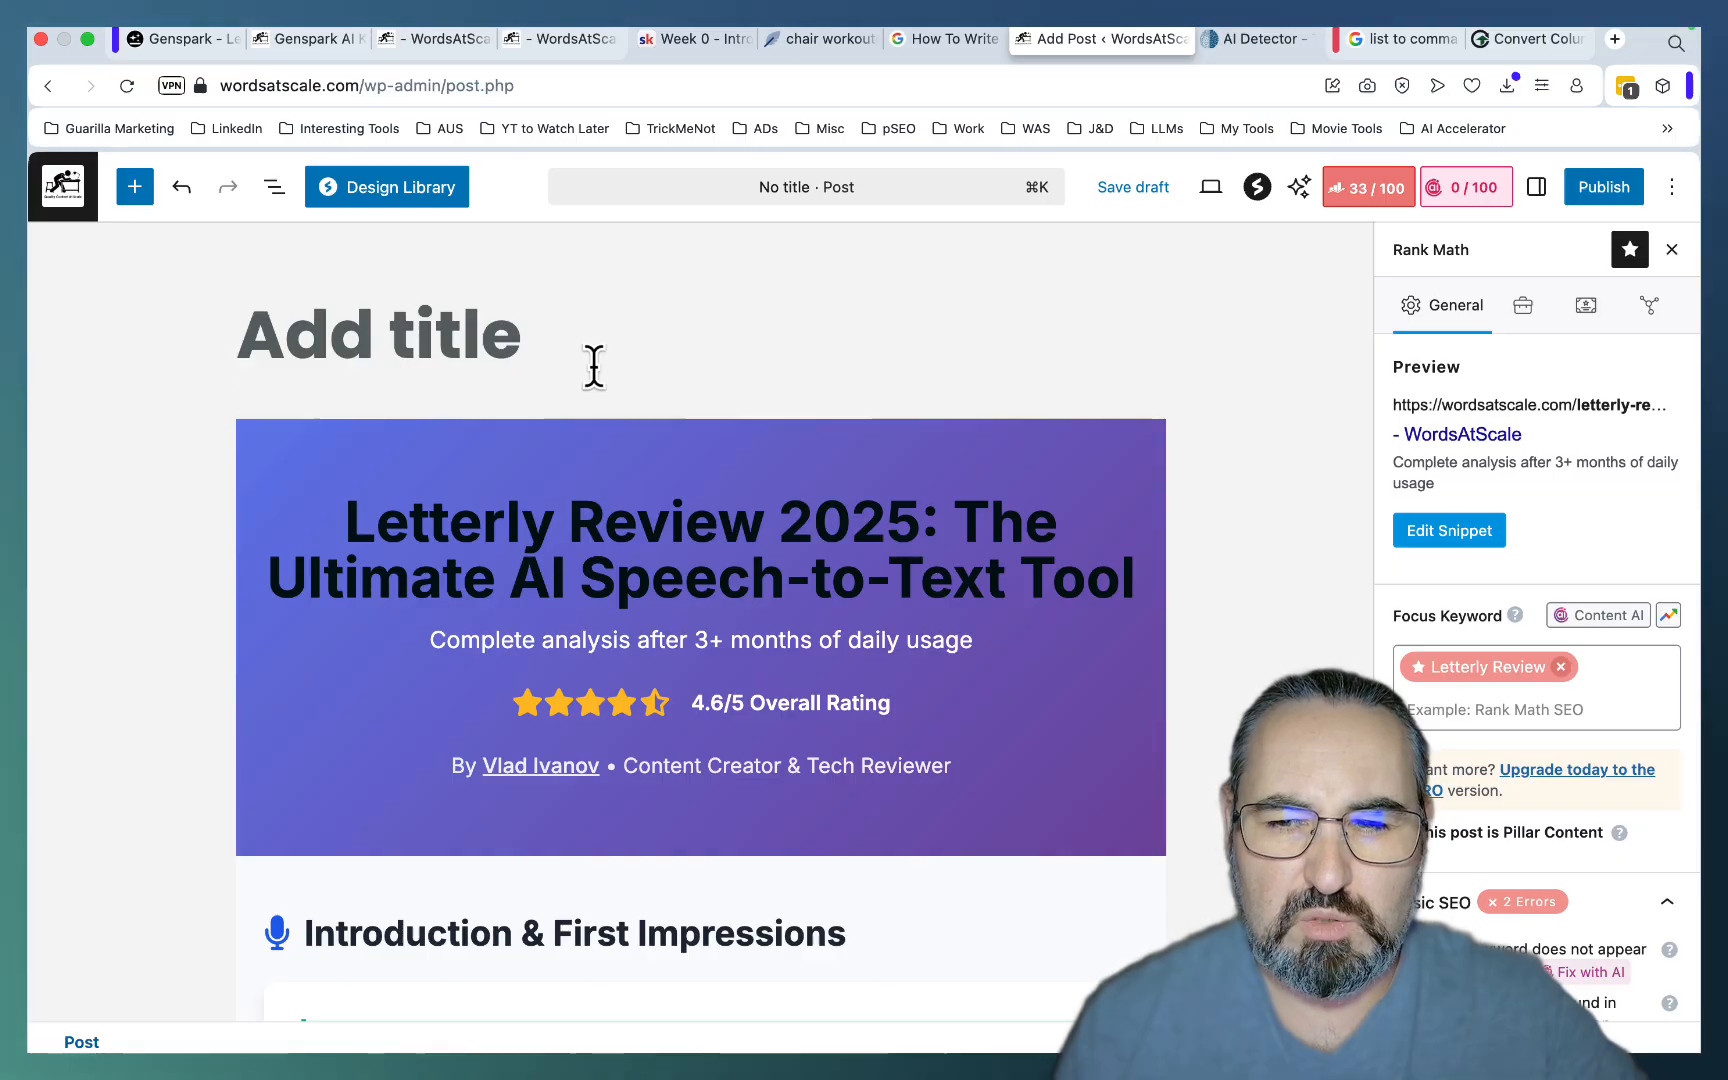
scroll(595, 365, down, 2)
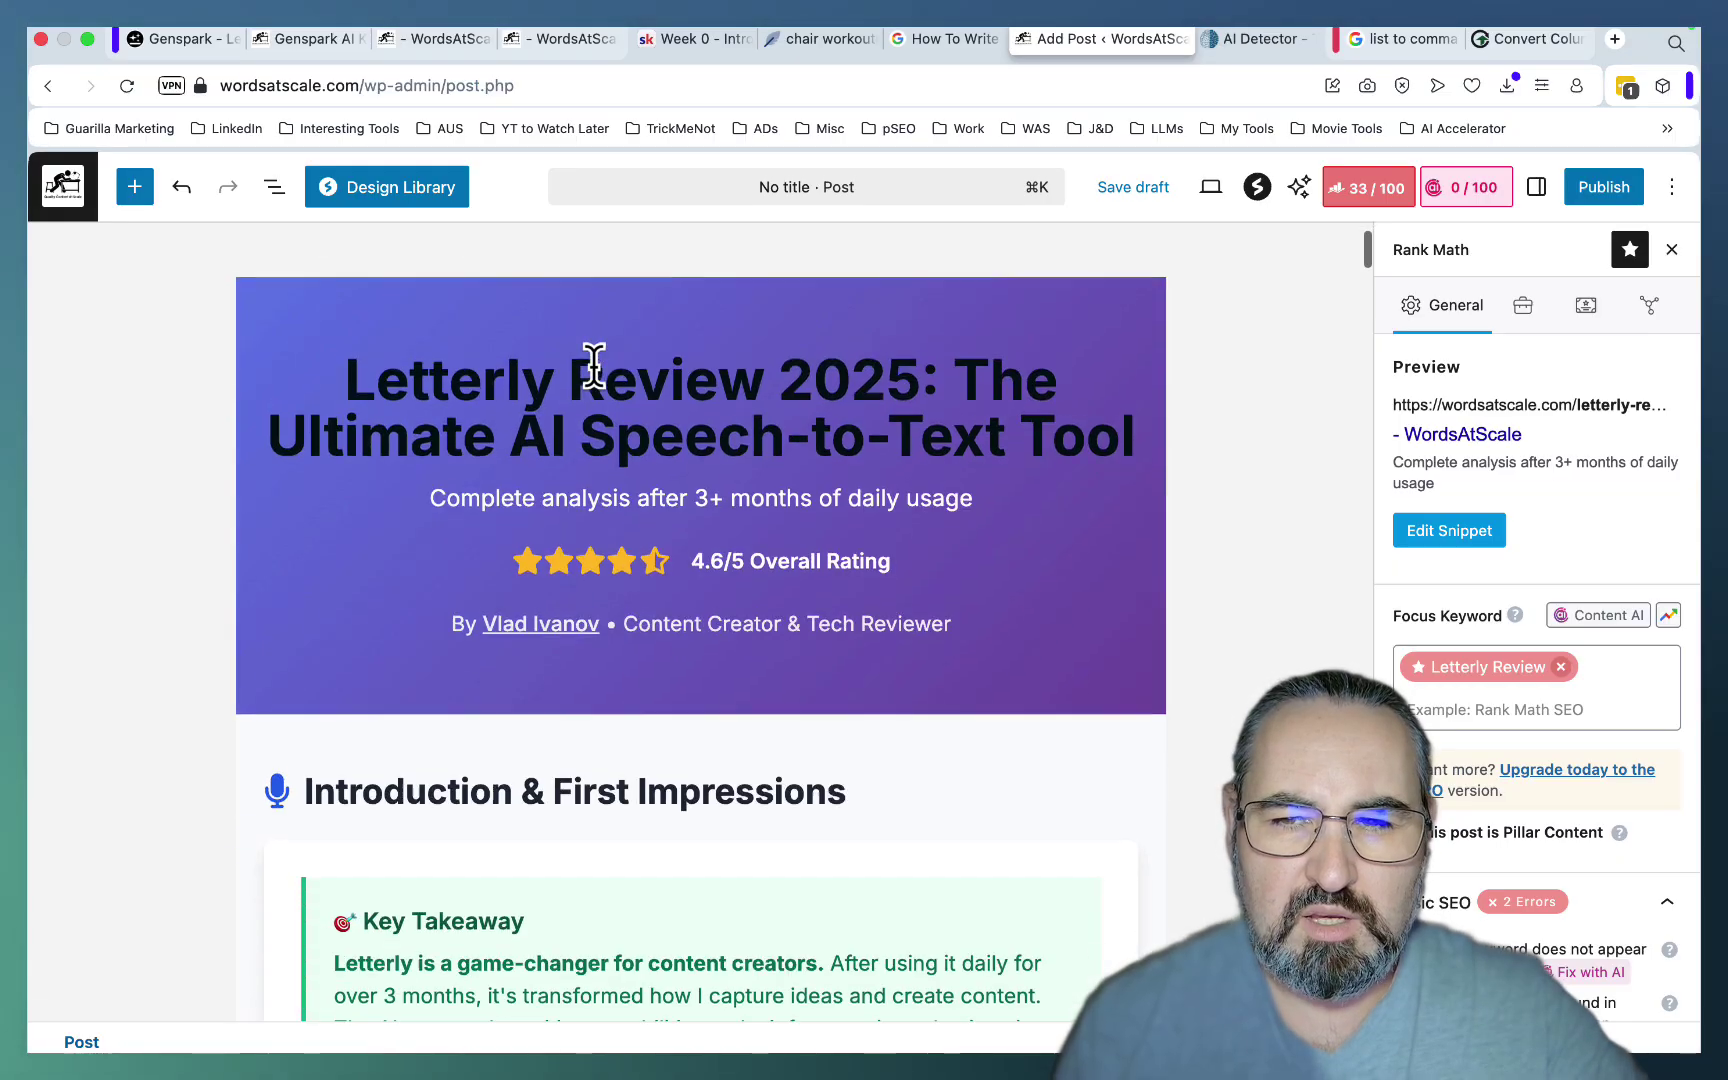
click(1209, 188)
Preview the Letterly review post in a new tab, then switch to the Skool Week 0 tab.
click(1081, 474)
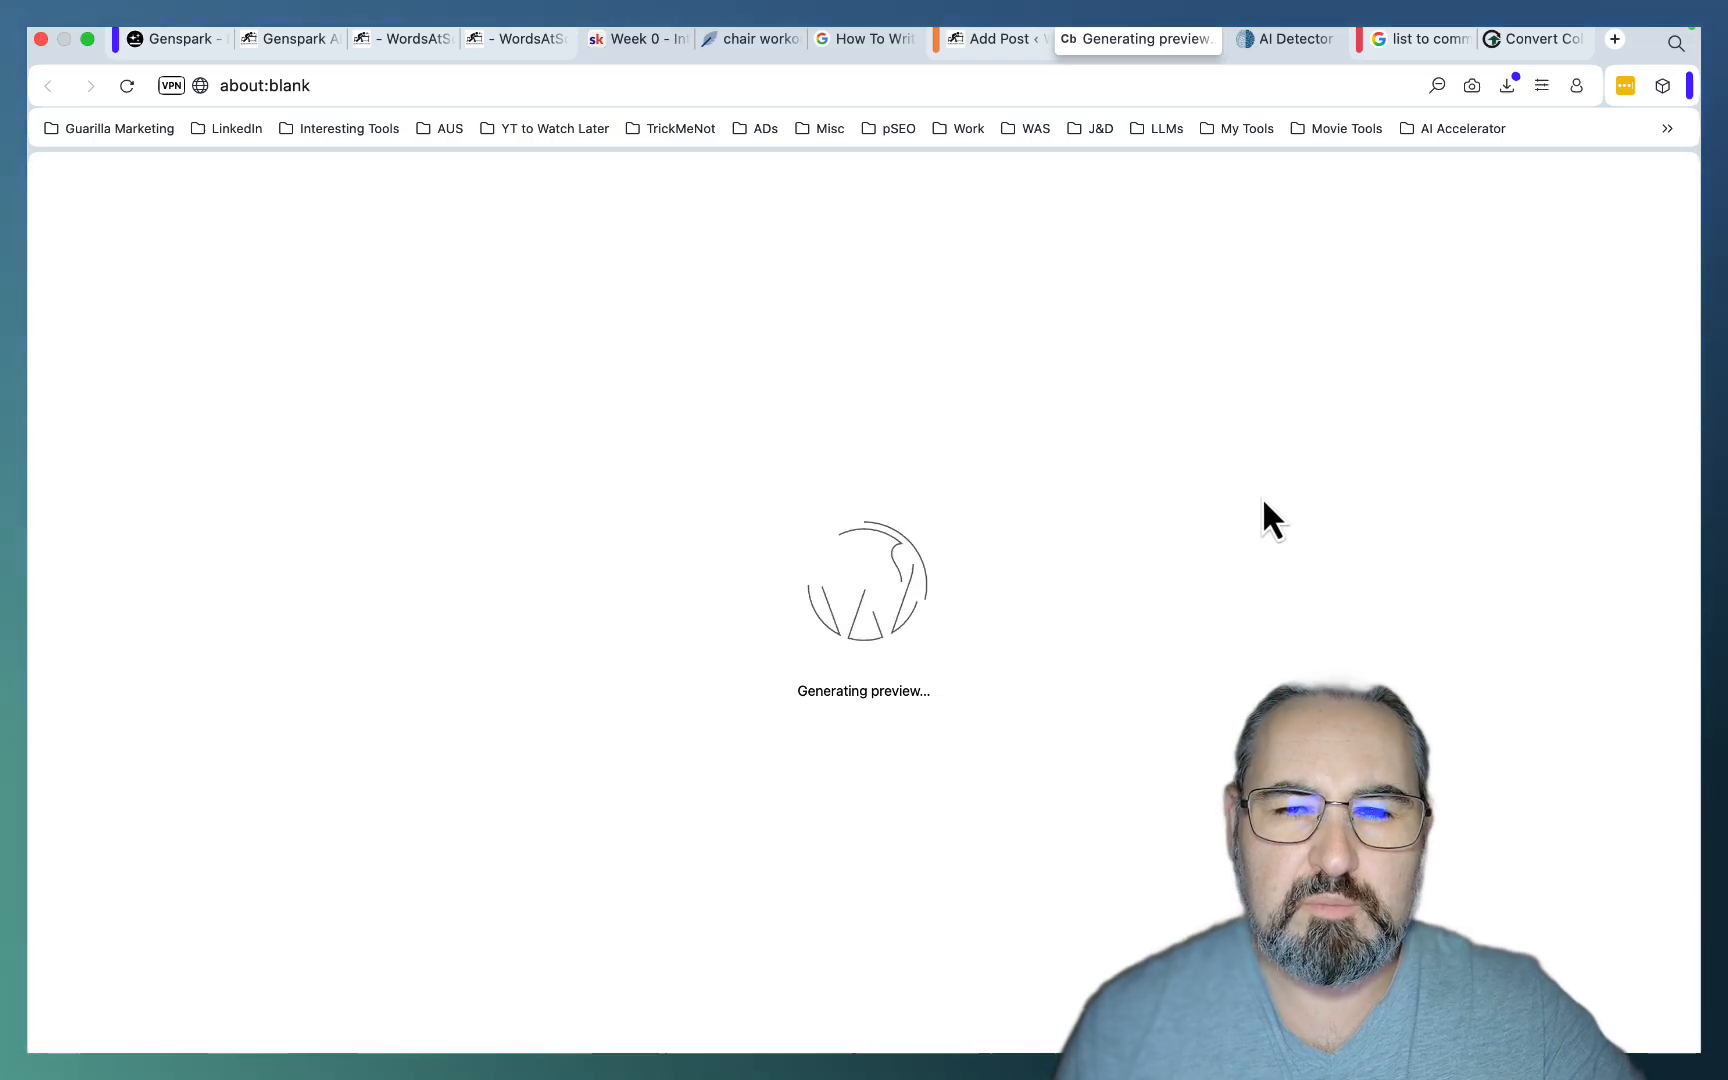
scroll(1272, 520, down, 4)
scroll(1271, 520, down, 3)
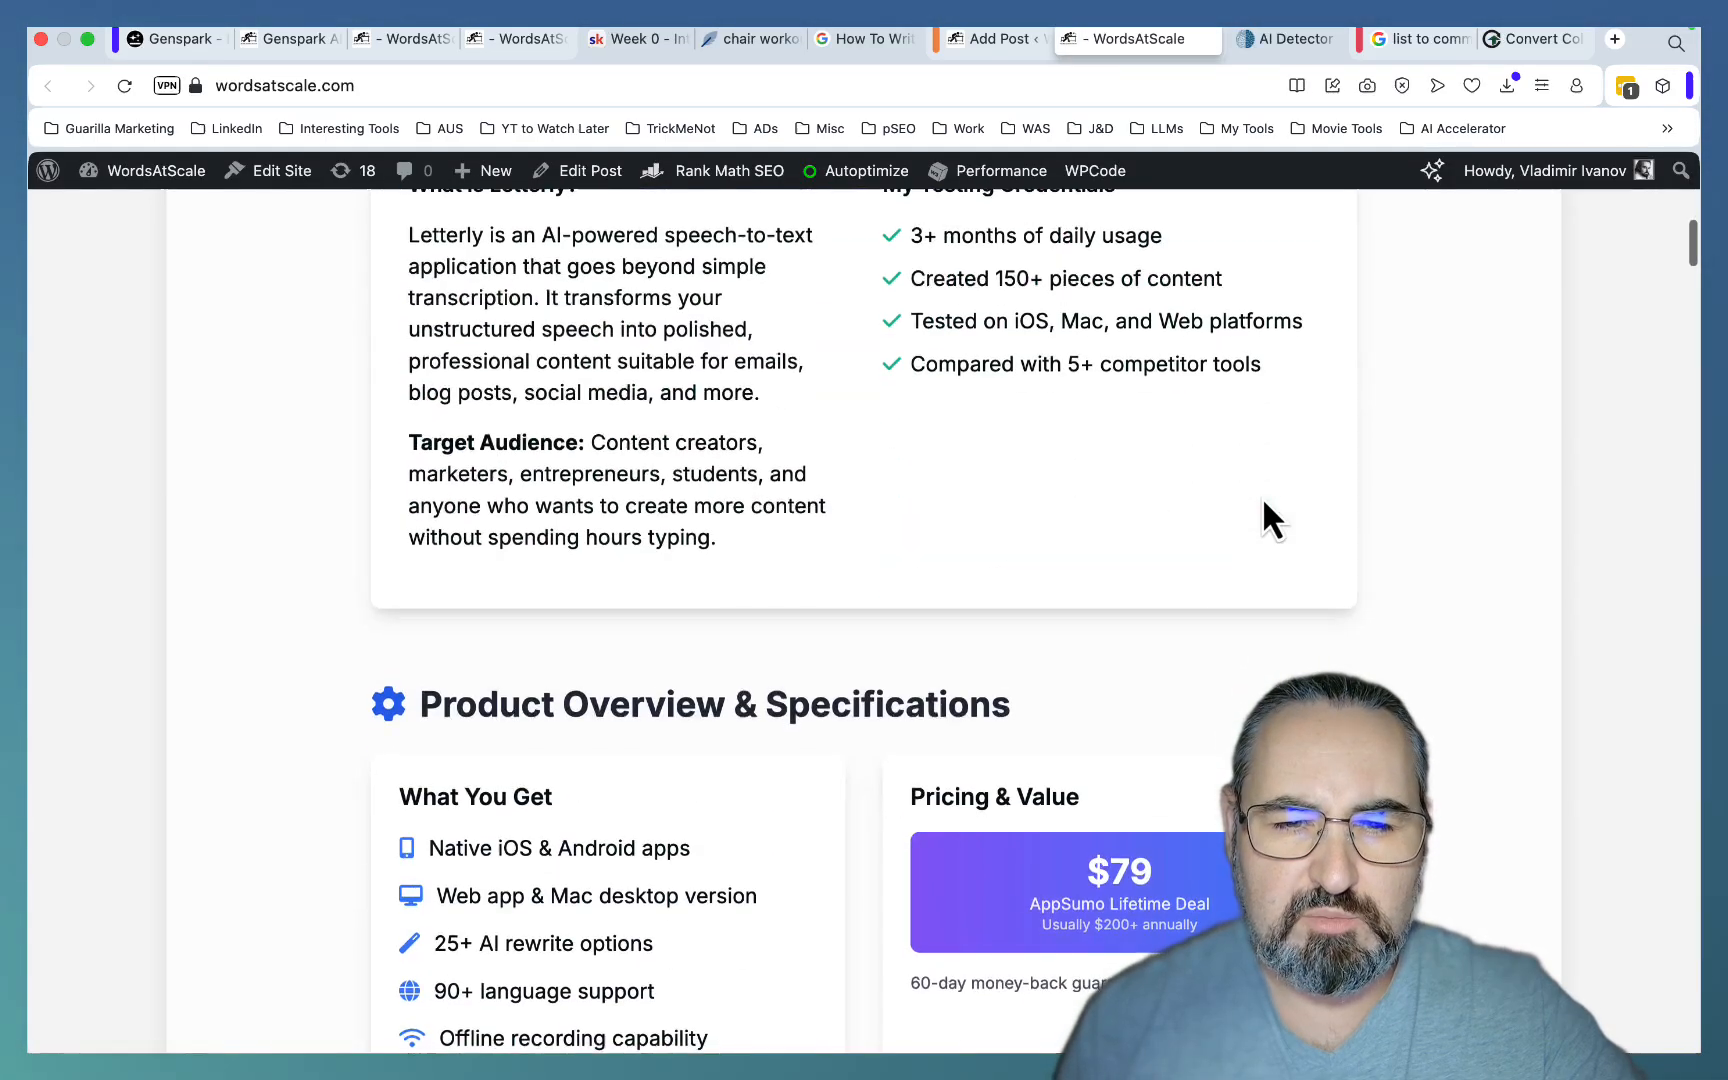
scroll(1271, 520, down, 4)
scroll(1272, 519, down, 4)
scroll(1272, 519, down, 4)
scroll(1272, 520, down, 3)
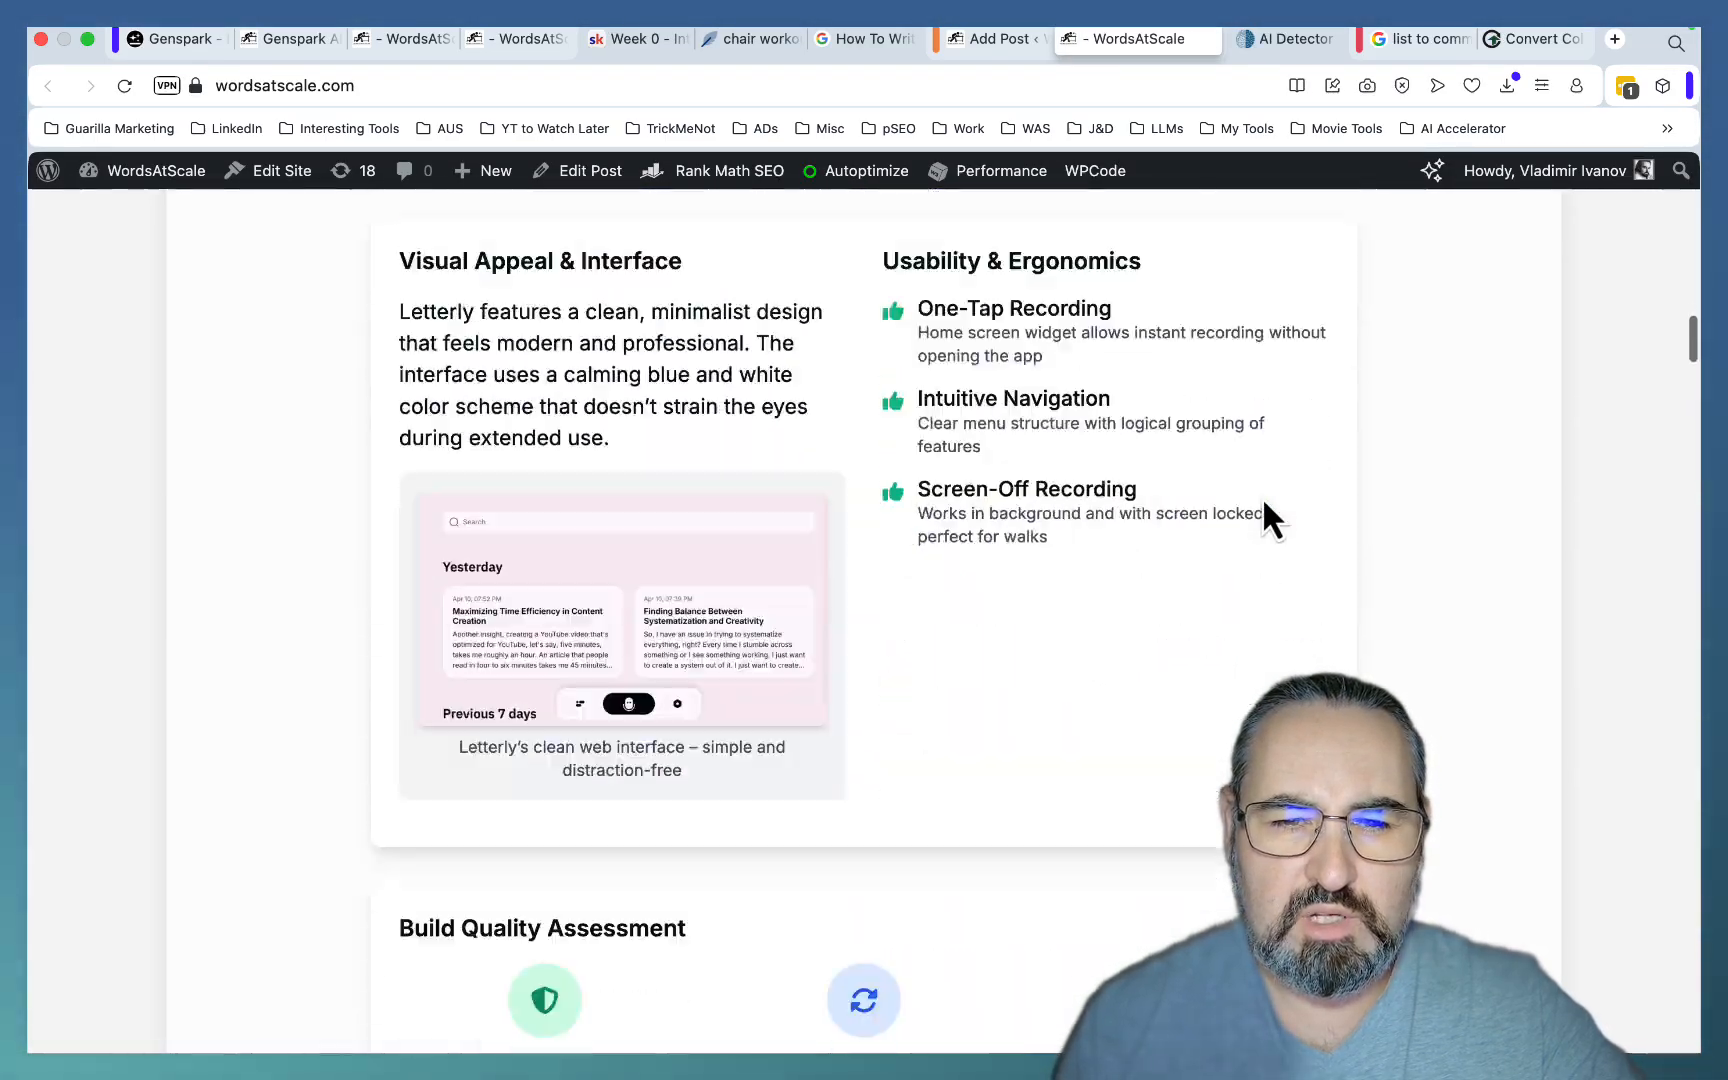
scroll(1272, 520, down, 4)
scroll(1272, 520, down, 3)
scroll(1272, 520, down, 4)
scroll(1272, 520, down, 3)
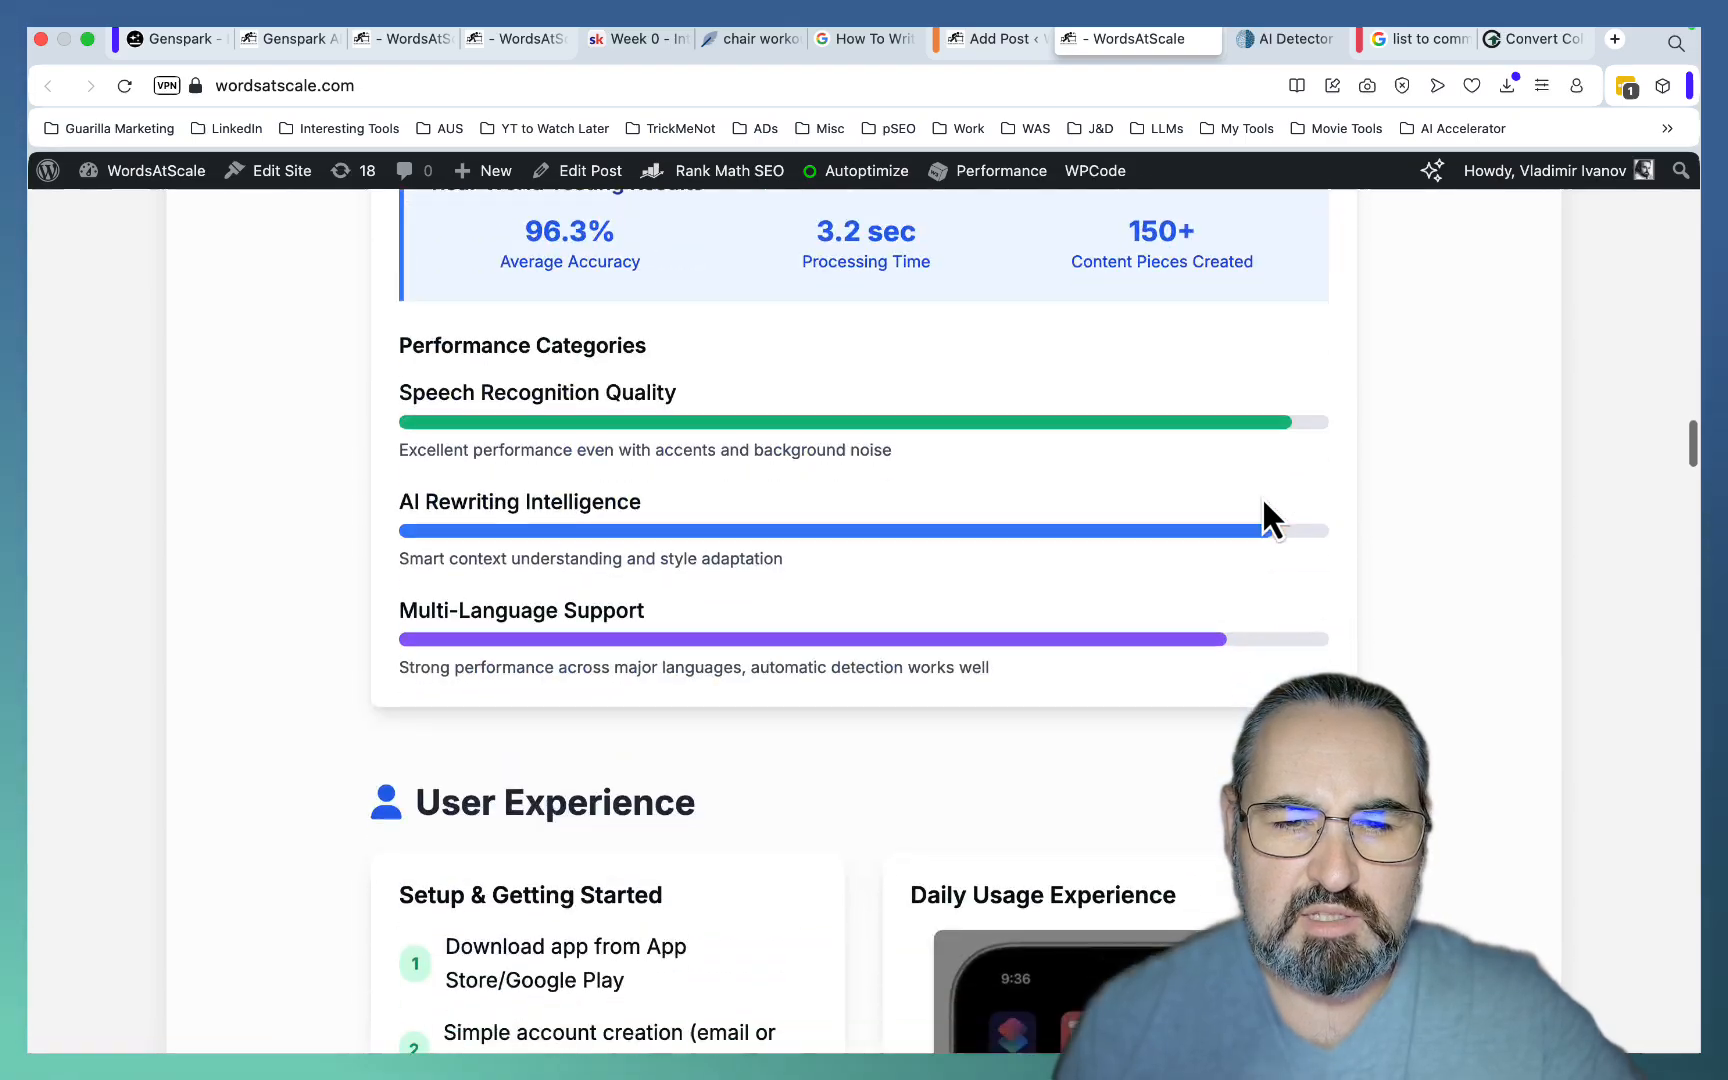
scroll(1271, 519, down, 4)
scroll(1271, 519, down, 3)
scroll(1263, 500, down, 4)
scroll(1264, 499, down, 3)
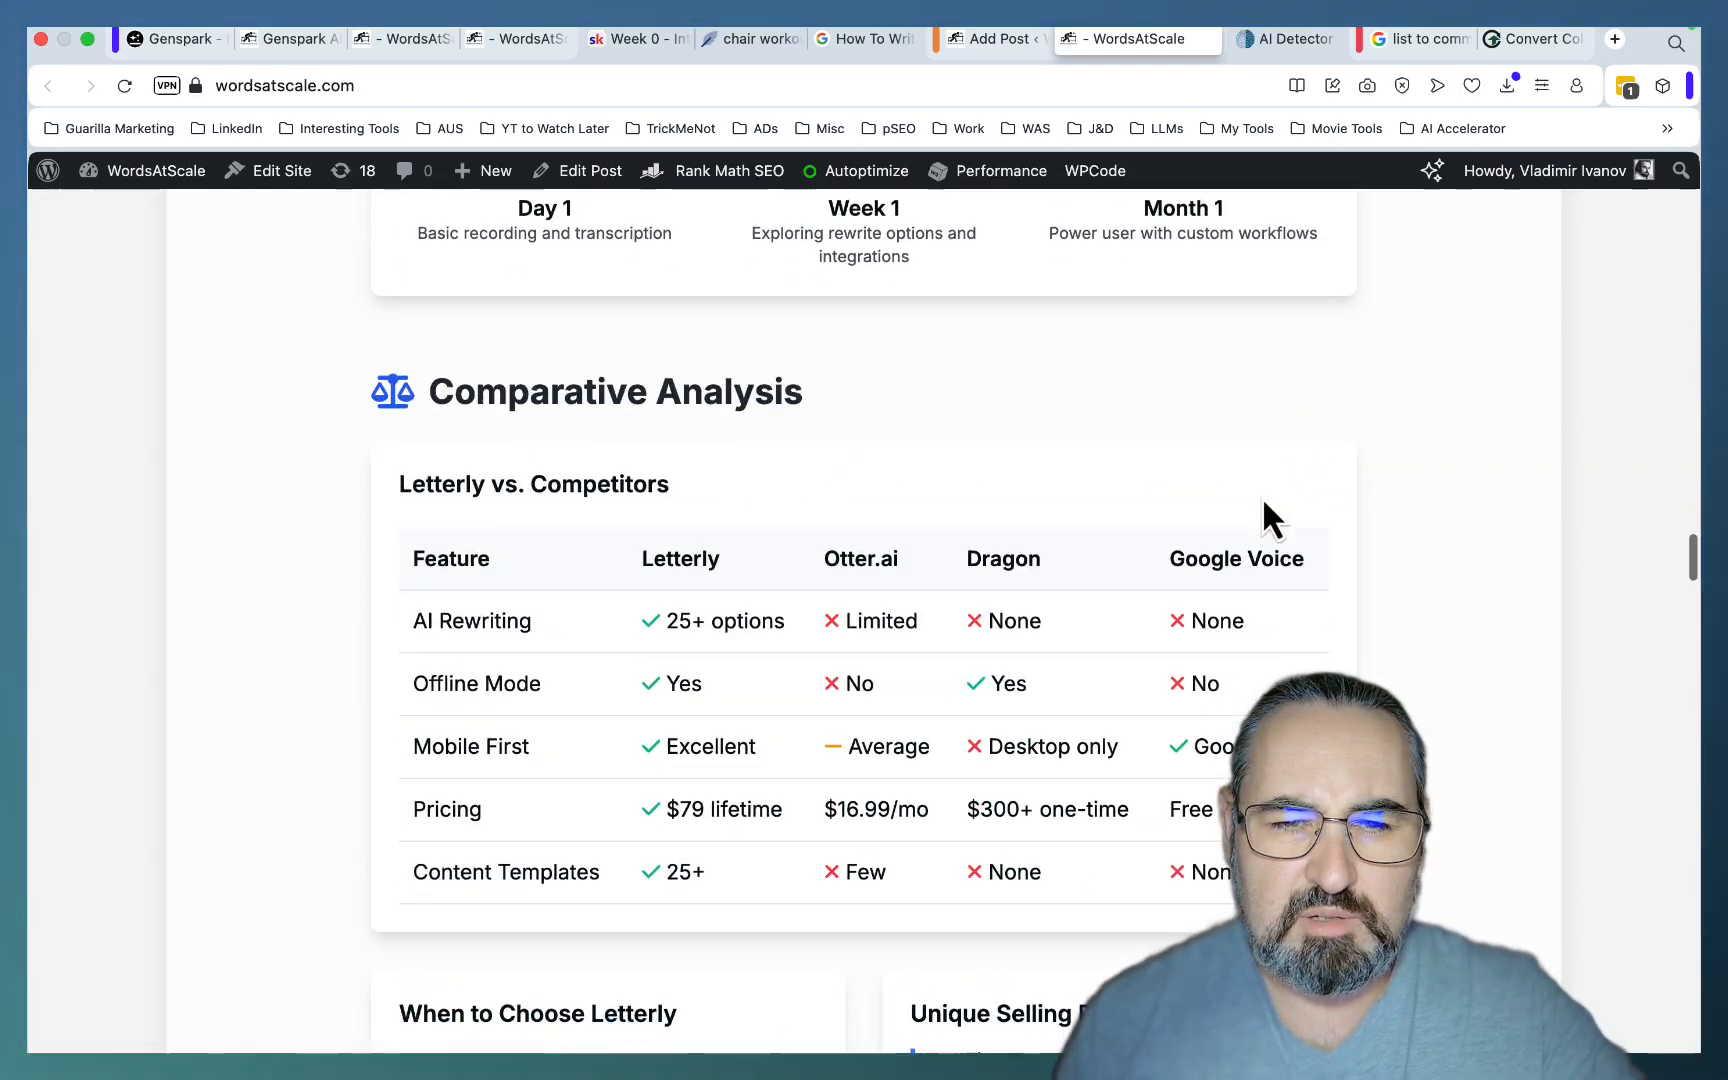
scroll(1264, 500, down, 4)
scroll(1264, 499, down, 3)
scroll(1262, 497, down, 4)
scroll(1263, 497, down, 4)
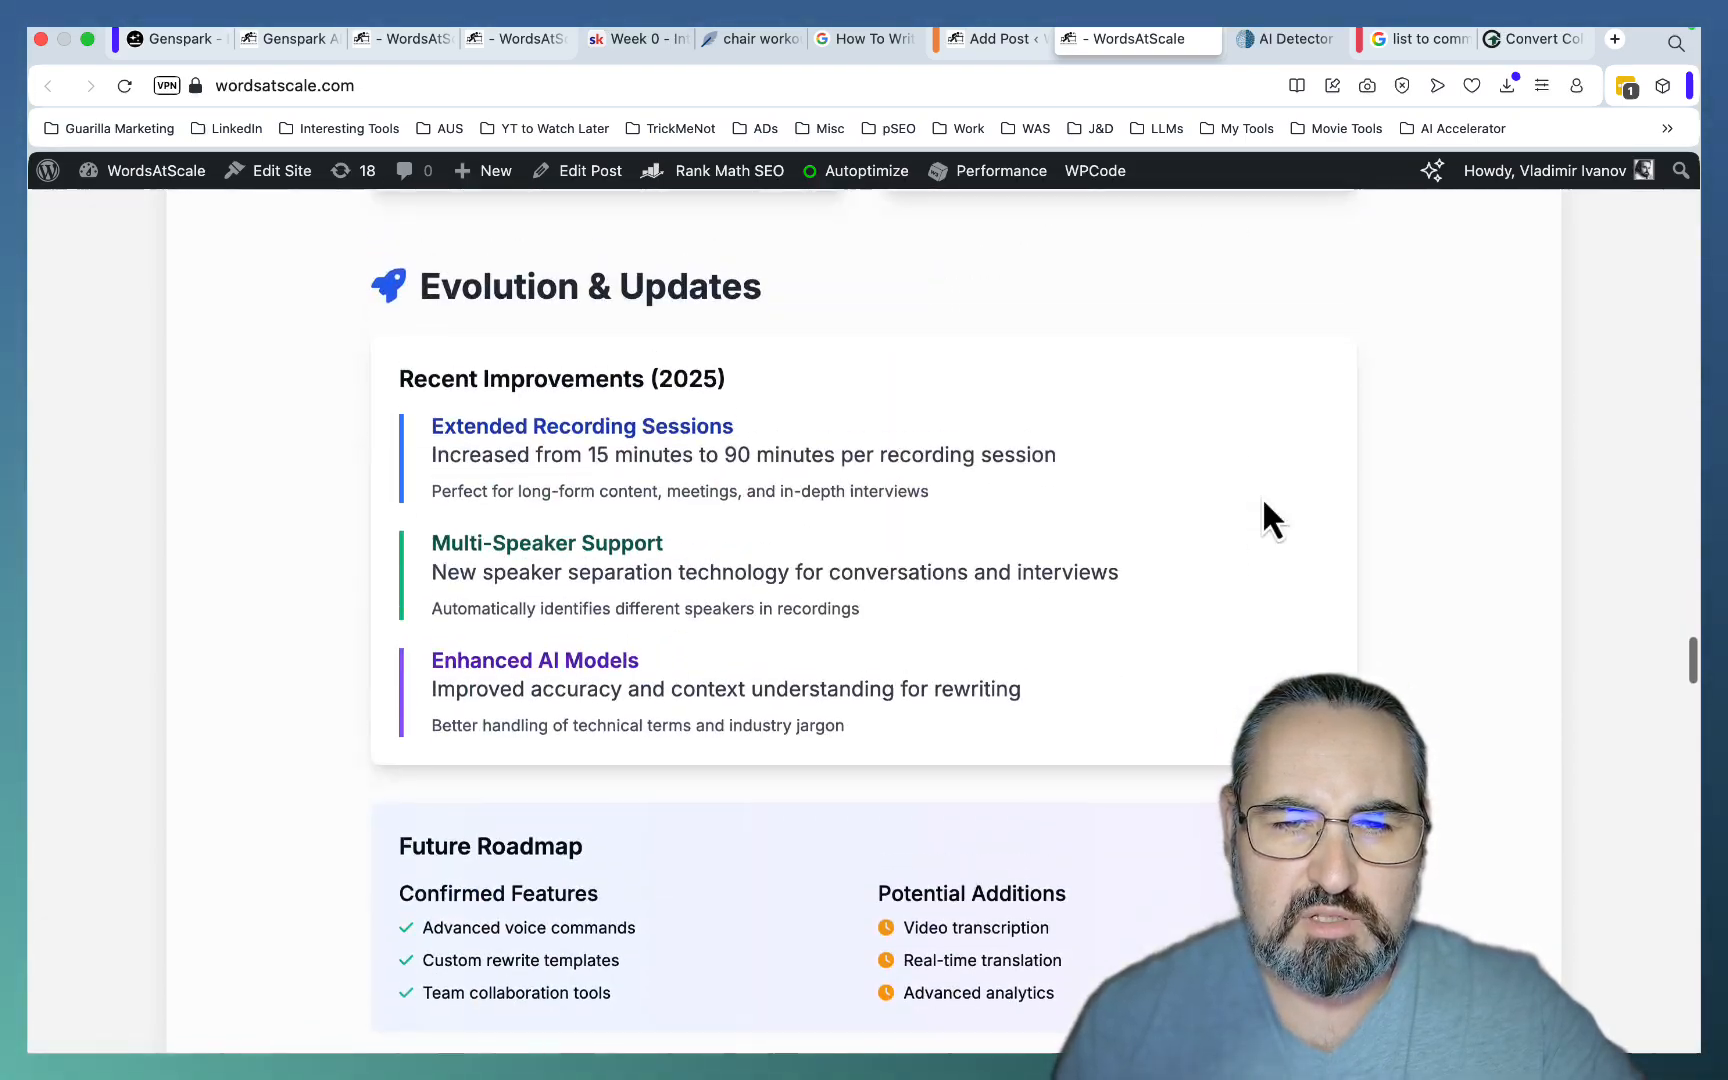
scroll(1262, 497, down, 4)
scroll(1262, 497, down, 4)
scroll(1262, 496, down, 5)
scroll(1262, 497, down, 3)
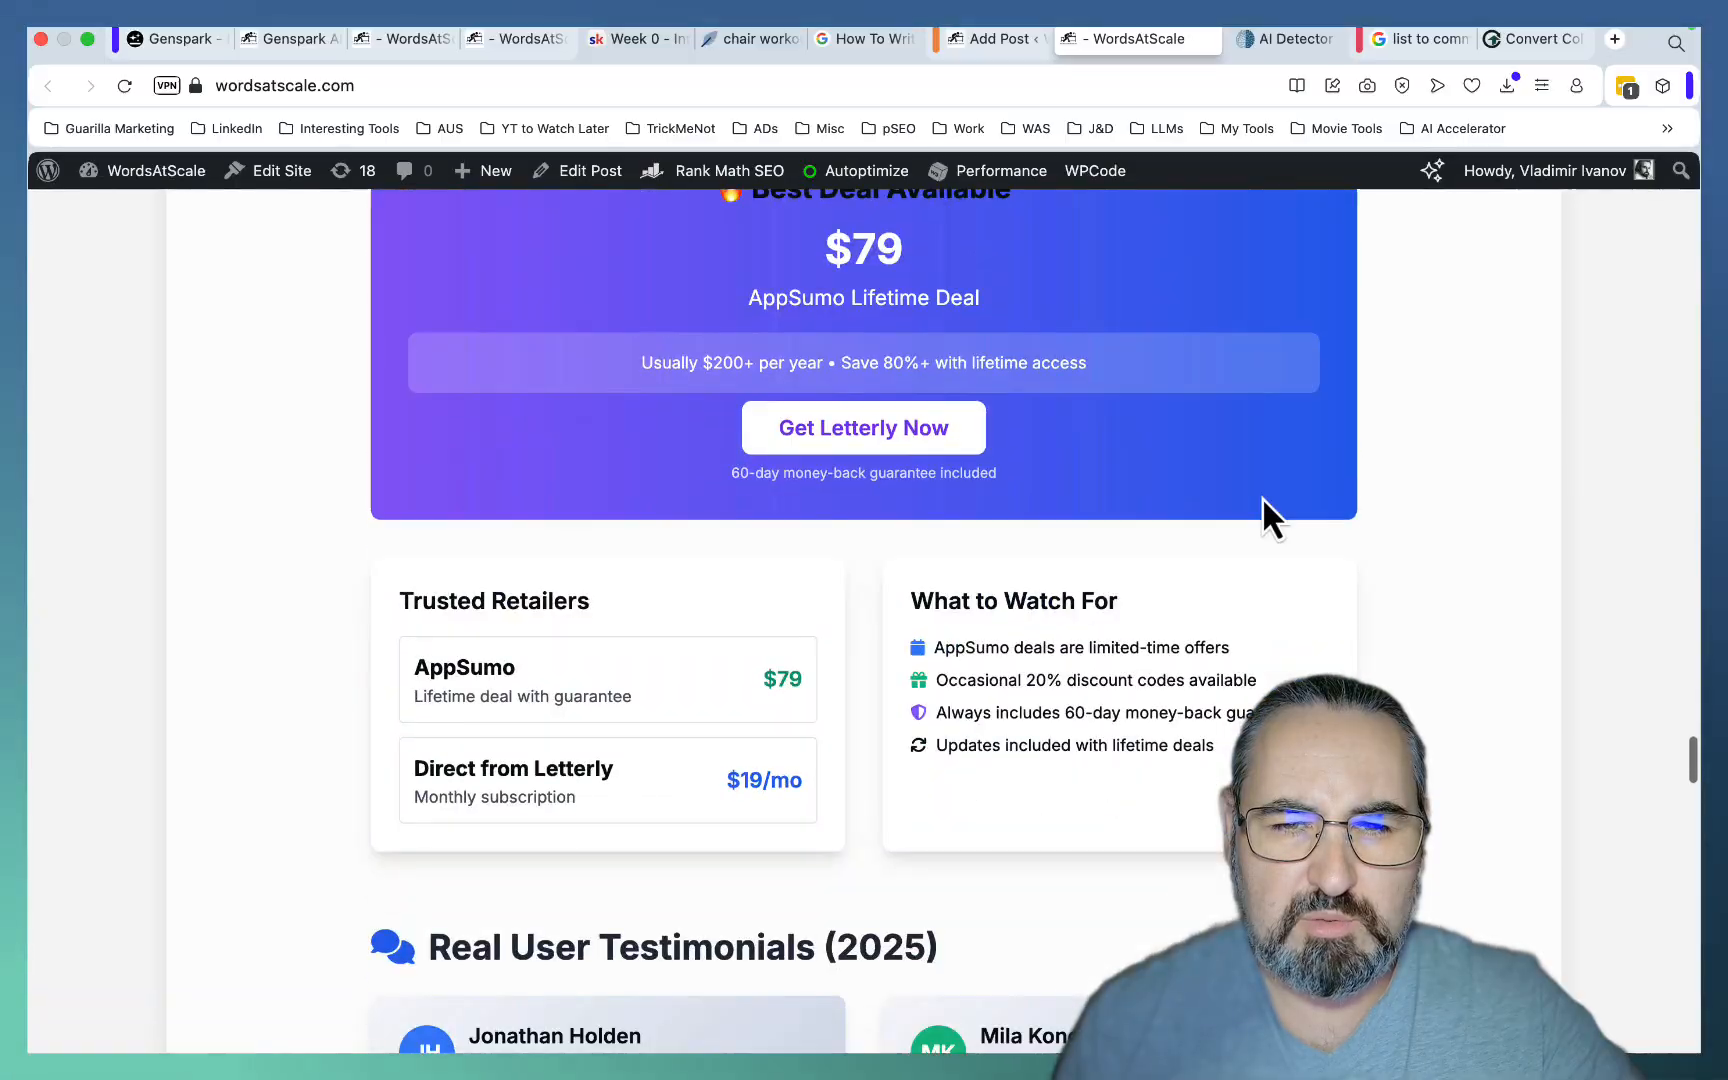
scroll(1263, 497, down, 2)
scroll(1262, 497, down, 4)
scroll(1269, 517, down, 6)
scroll(1269, 517, down, 2)
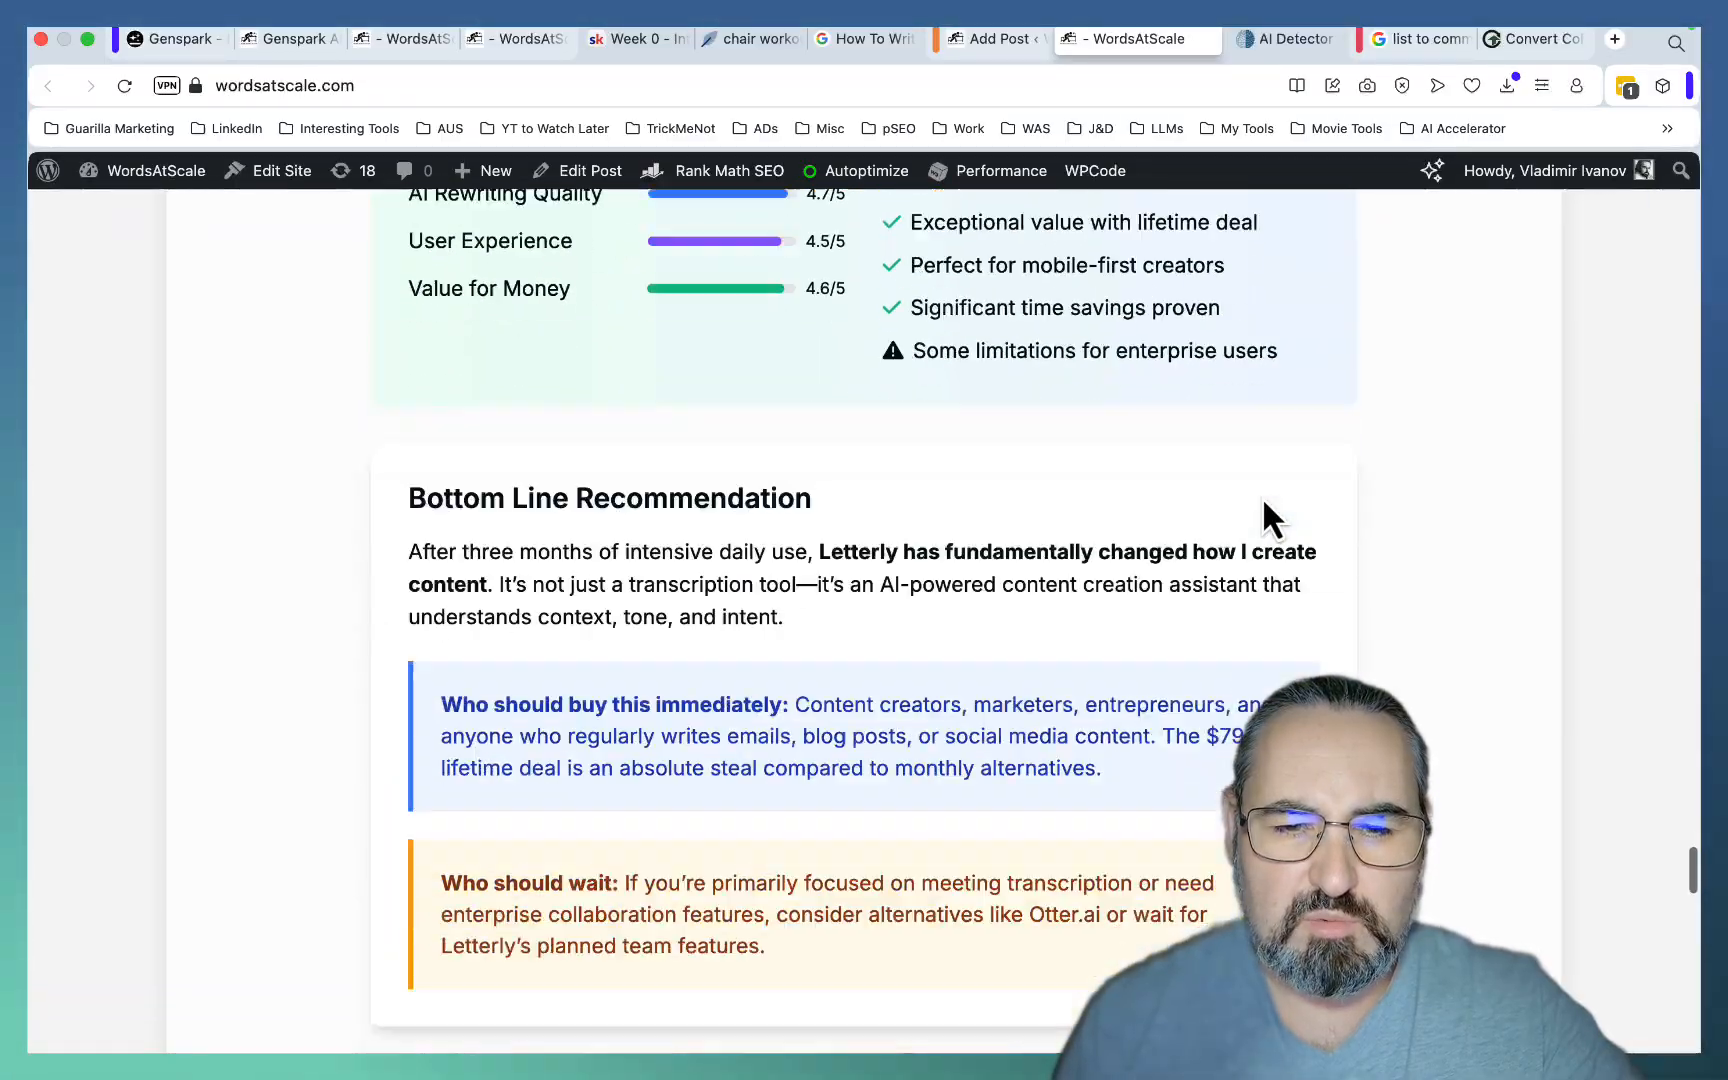
scroll(1269, 517, down, 4)
scroll(1263, 495, down, 10)
scroll(1262, 495, up, 10)
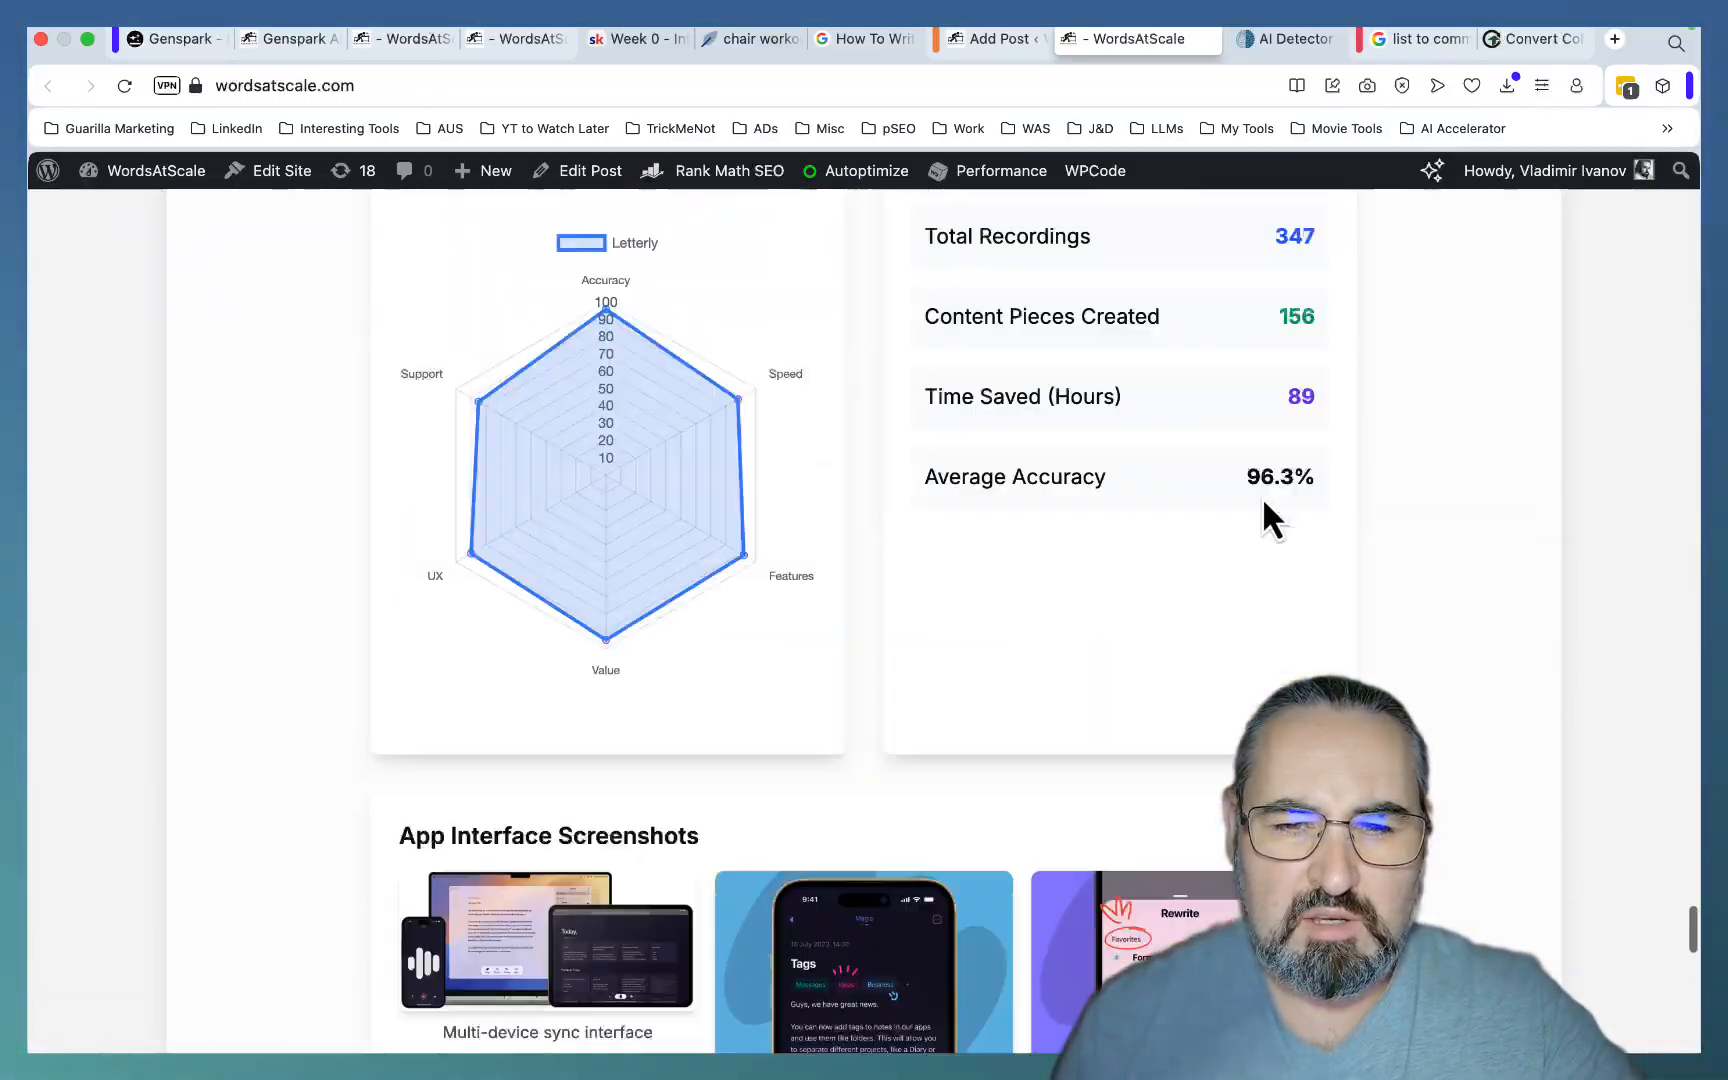
scroll(1263, 495, down, 8)
scroll(1263, 496, up, 12)
scroll(1263, 496, up, 10)
scroll(1263, 496, up, 10)
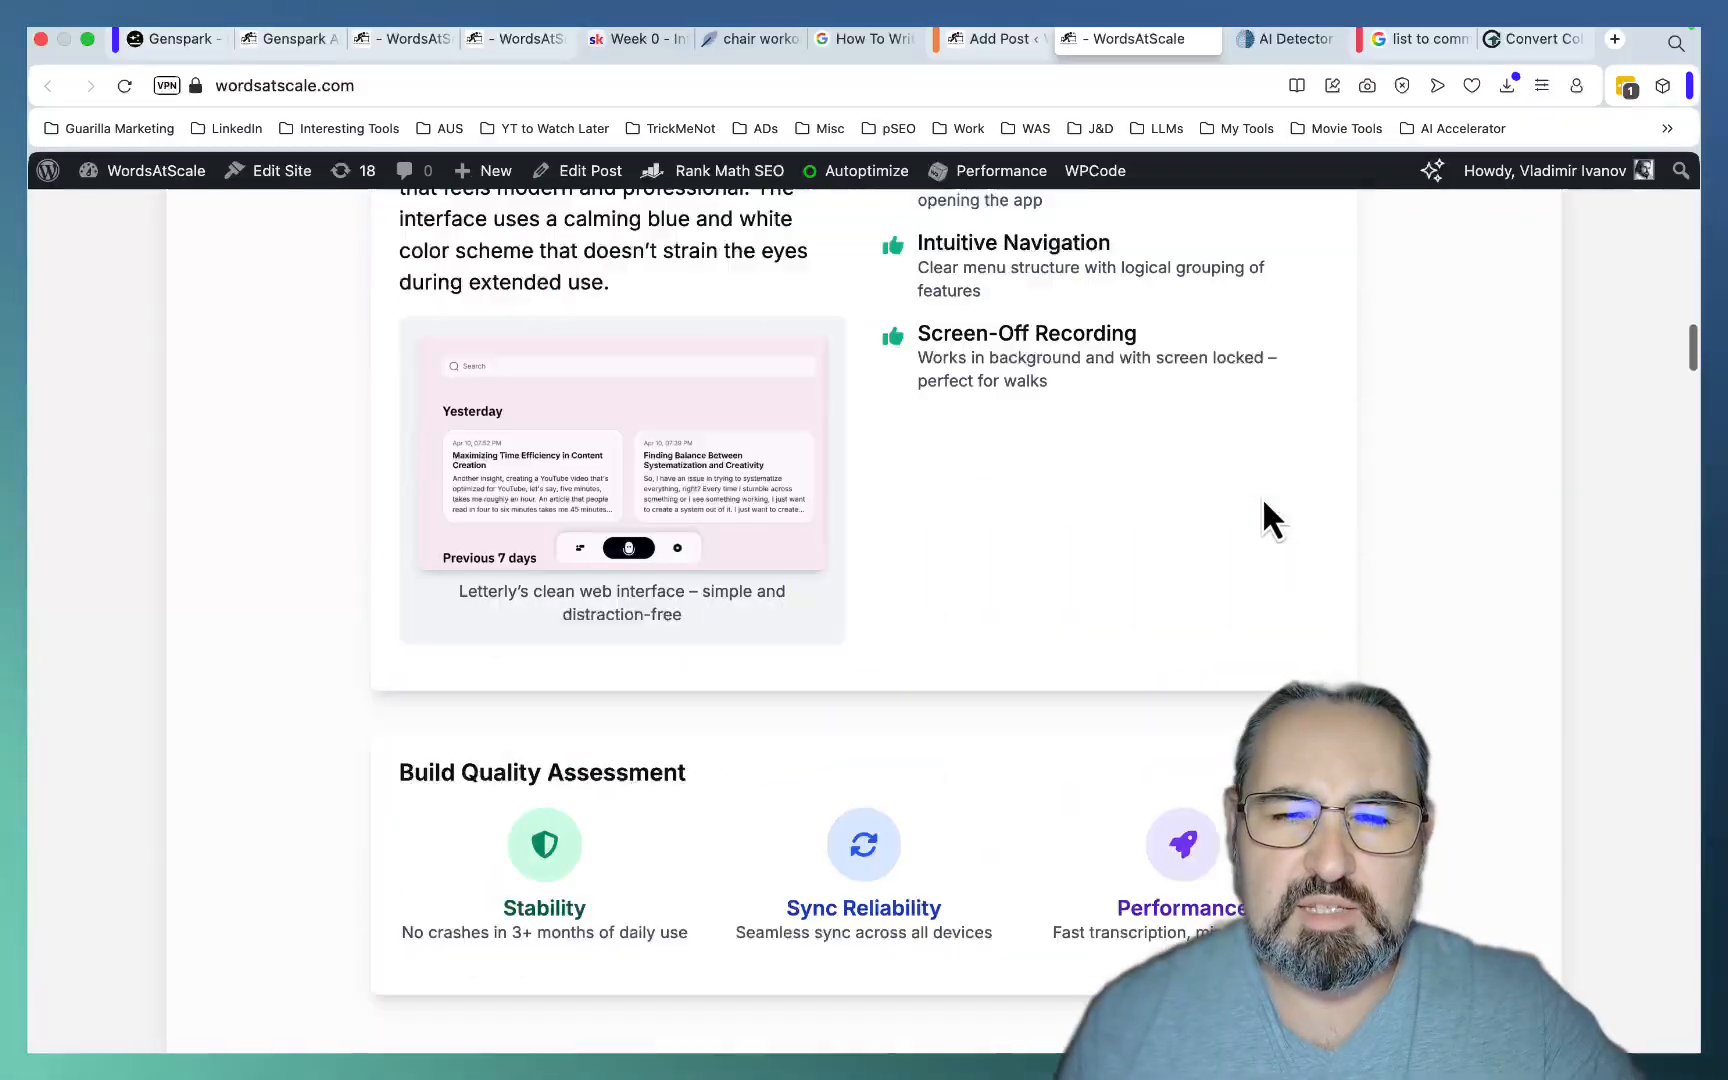
scroll(1262, 495, up, 10)
scroll(1262, 495, up, 5)
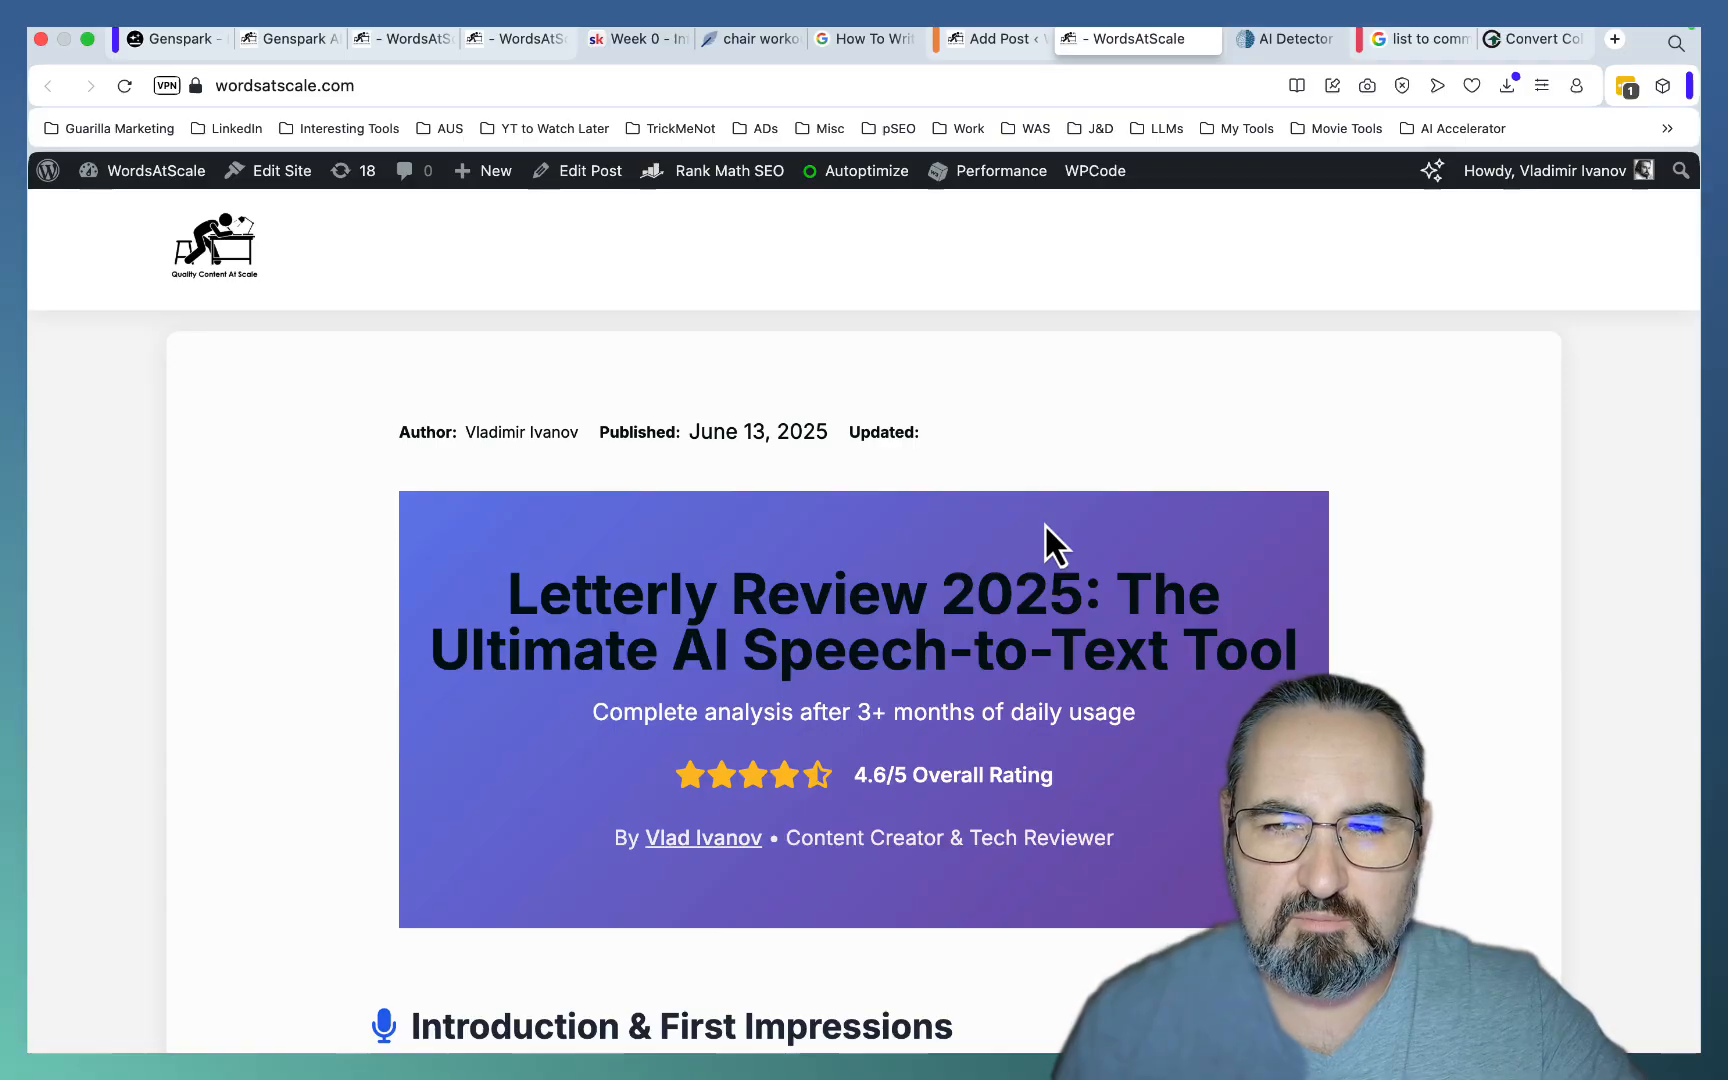
click(176, 37)
click(649, 39)
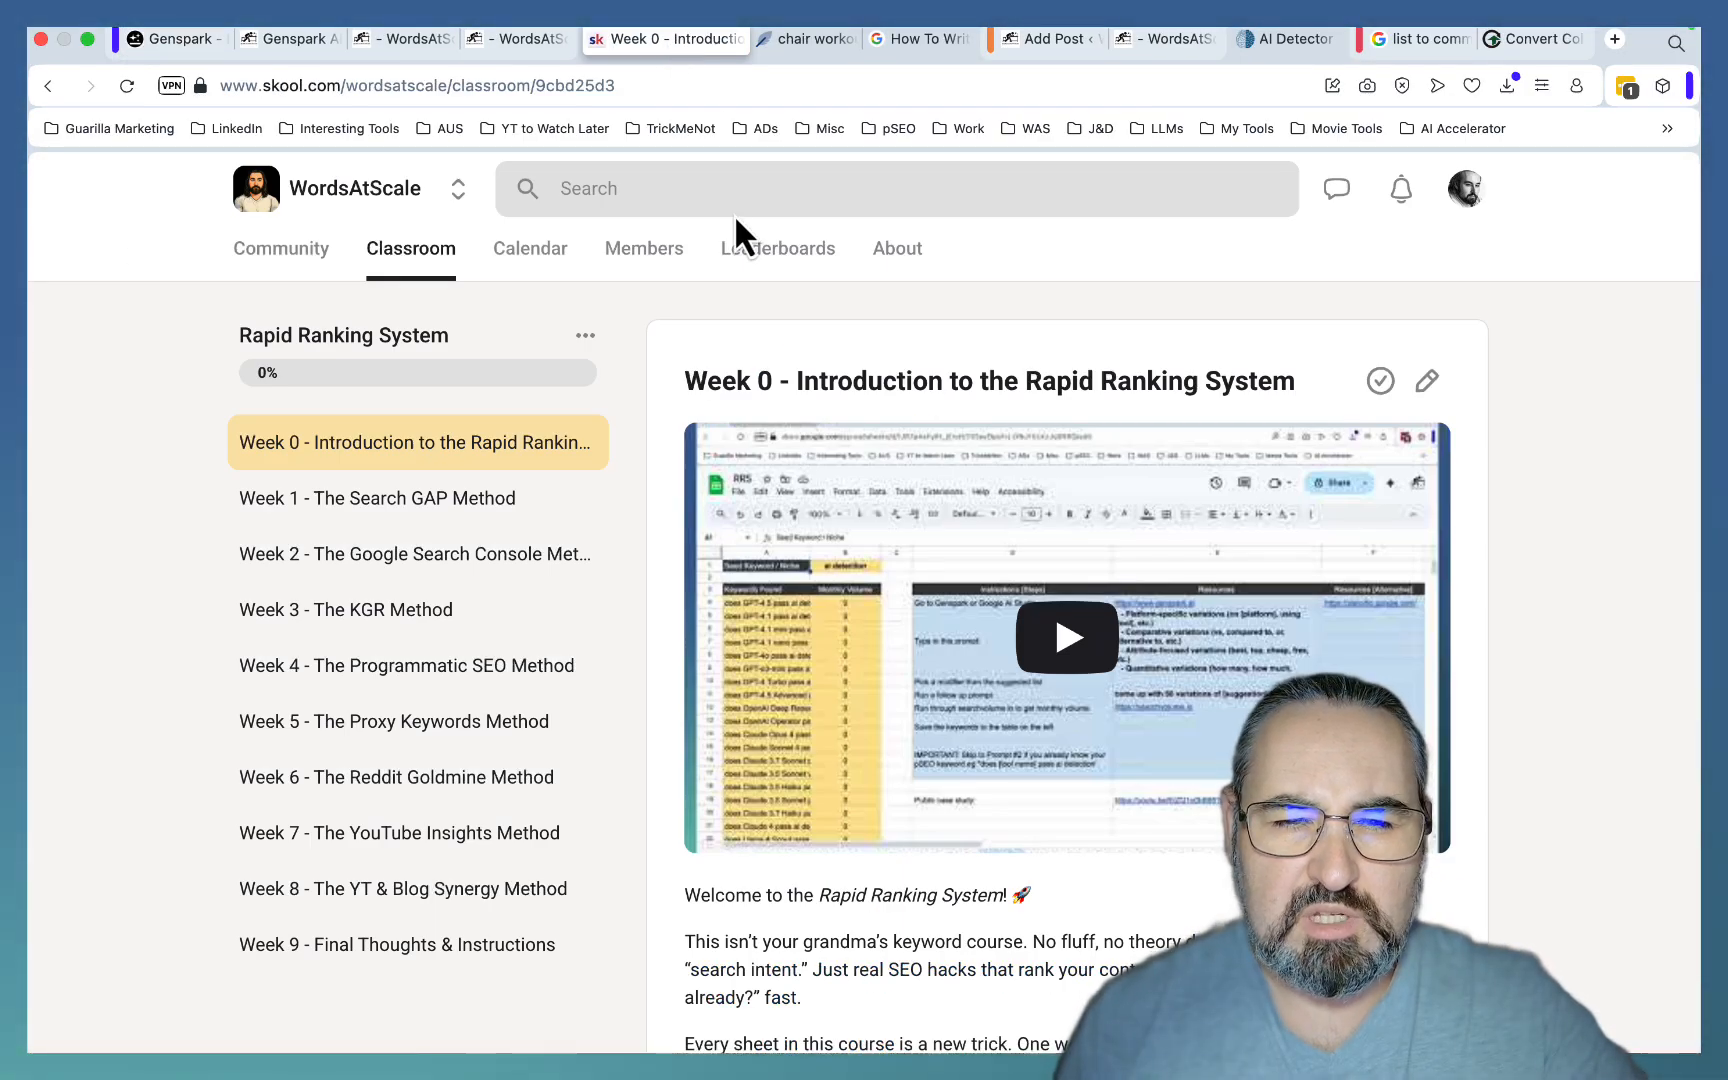
click(422, 259)
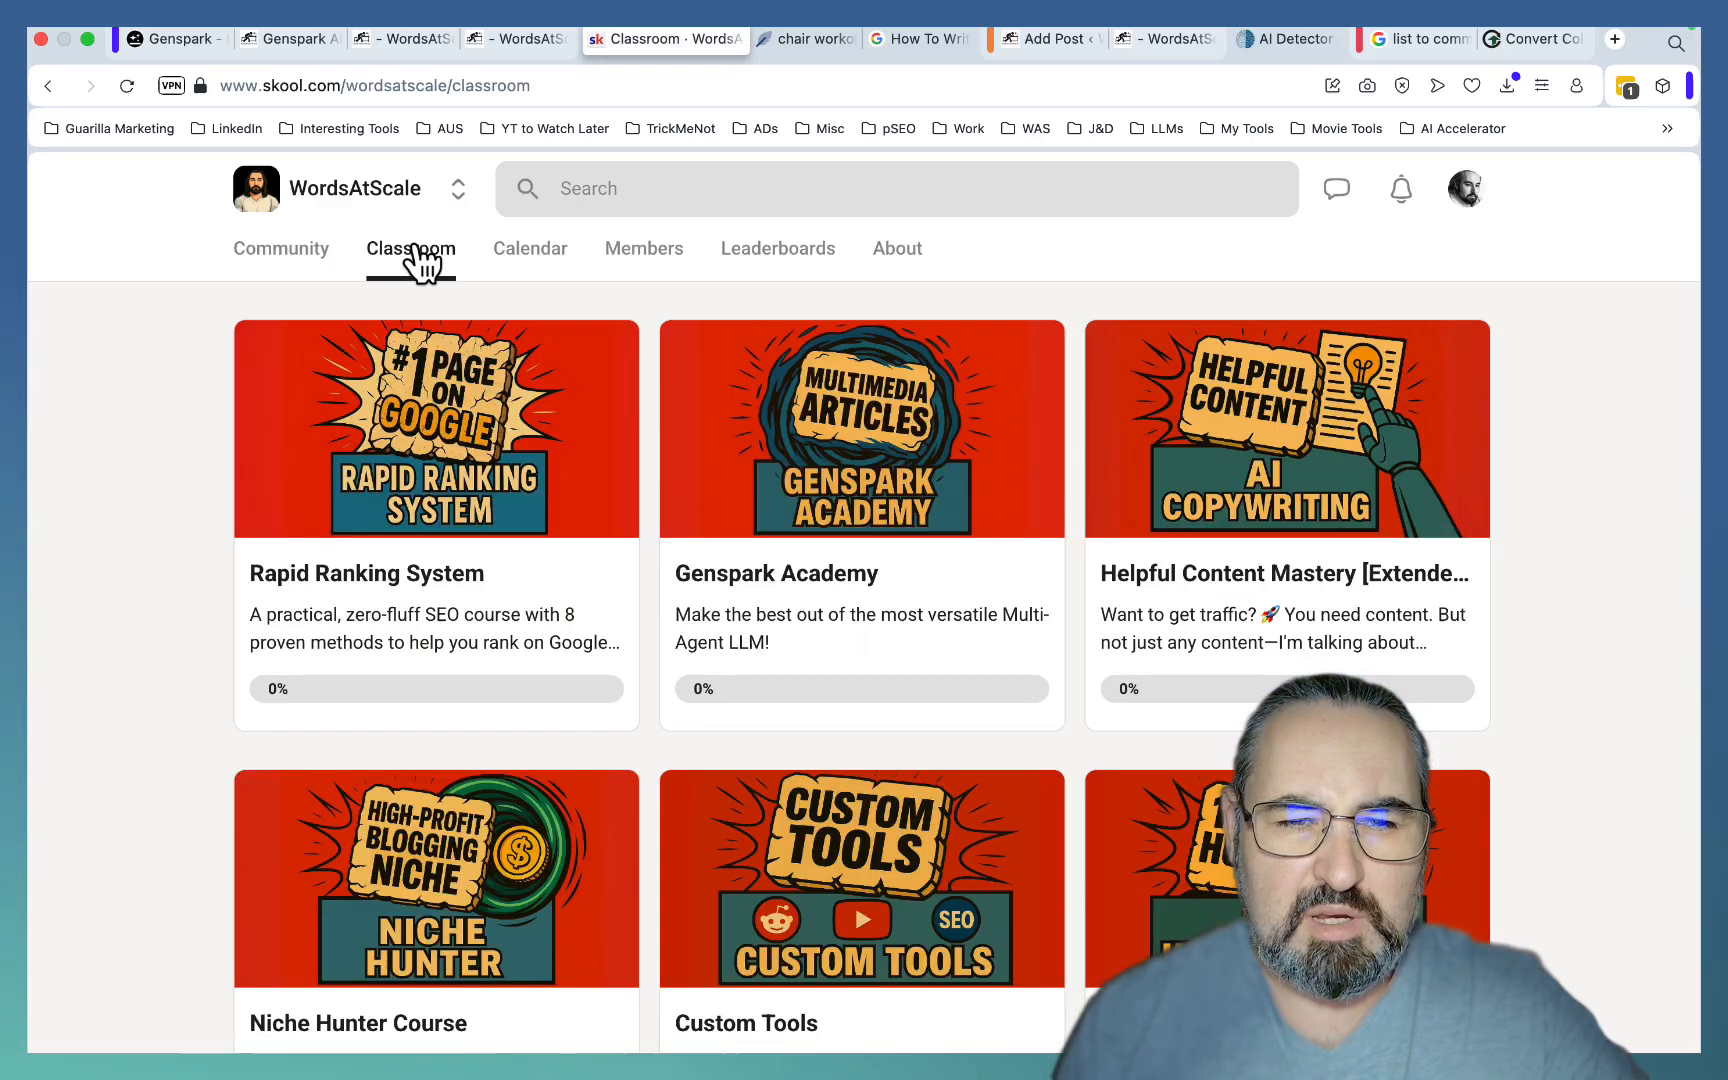
click(459, 595)
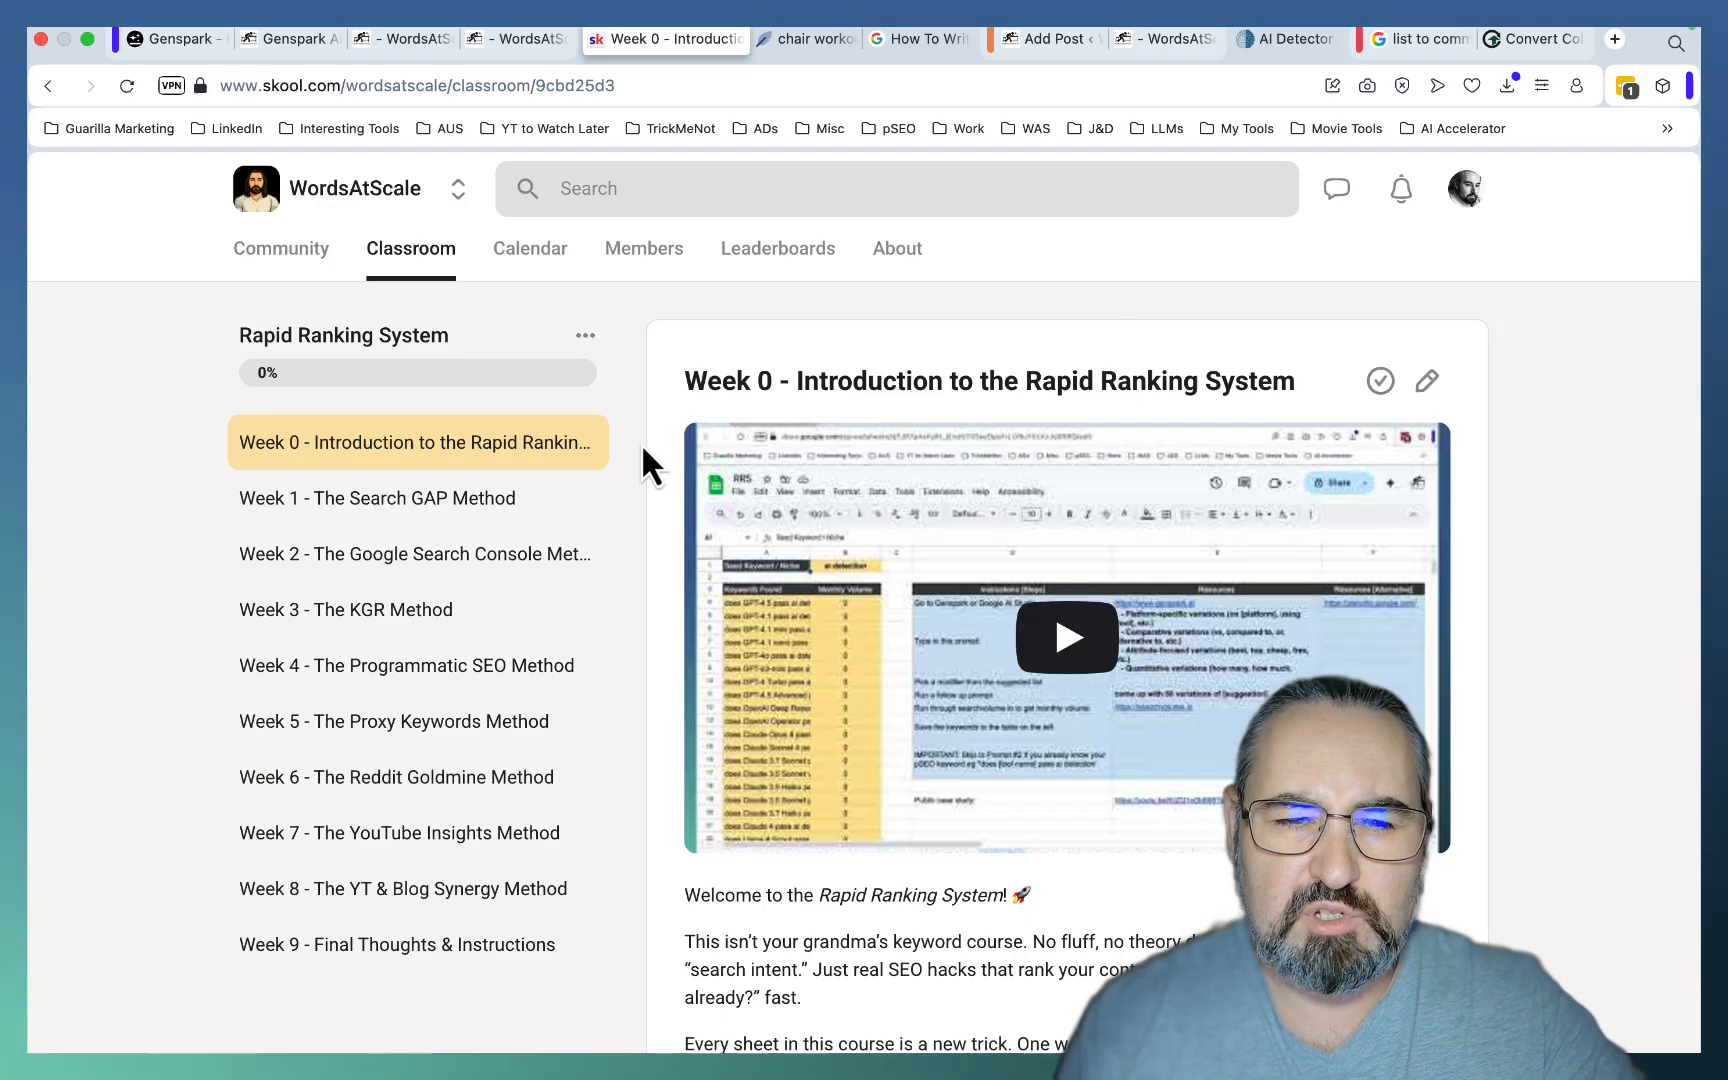